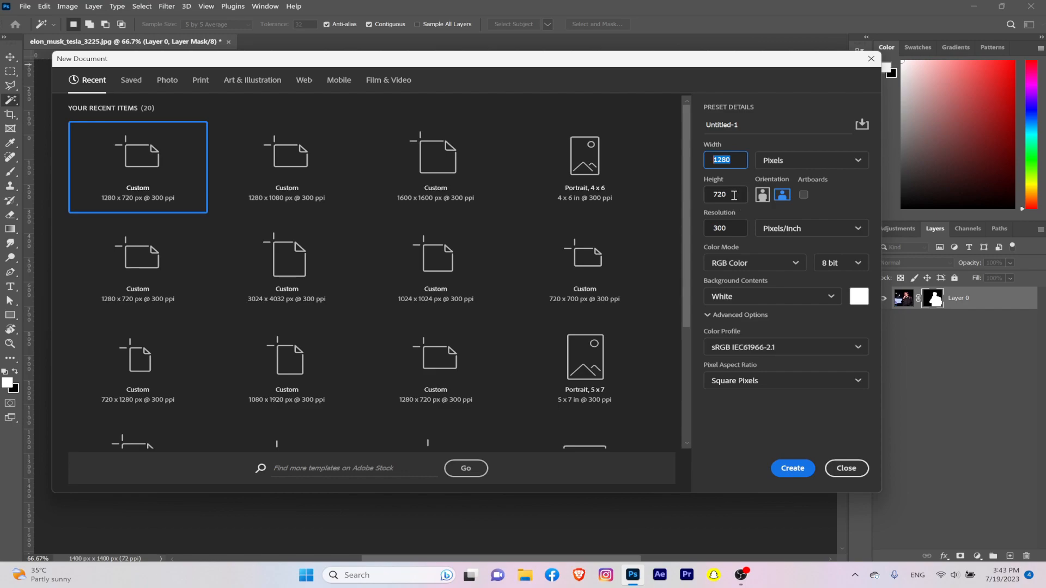
# Step: Name the new 1280 x 720 px document "youtube thumbnail elon musk" and create it
pyautogui.click(735, 124)
pyautogui.doubleClick(735, 124)
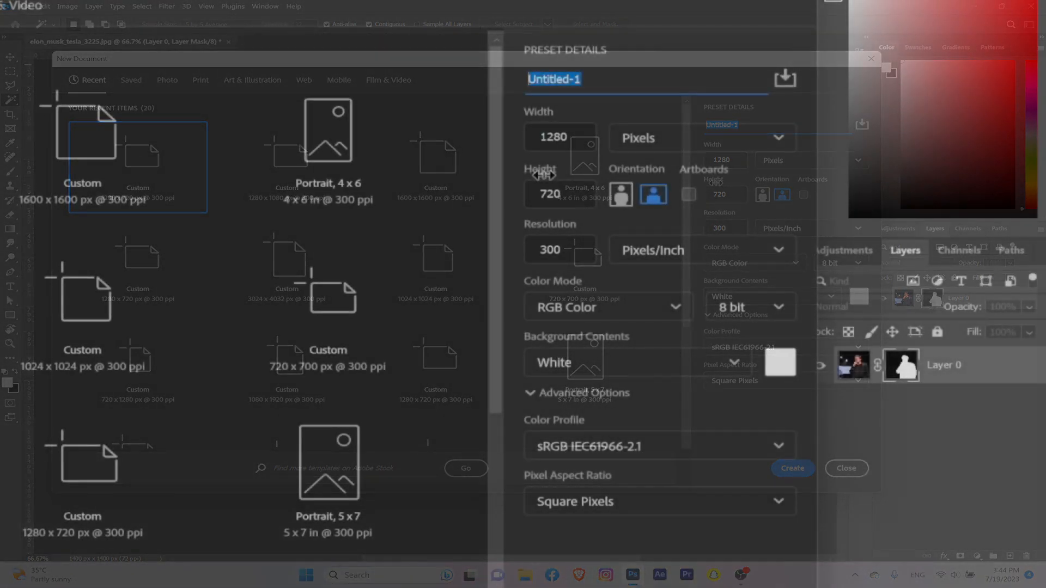
pyautogui.write('youtube thumbnail')
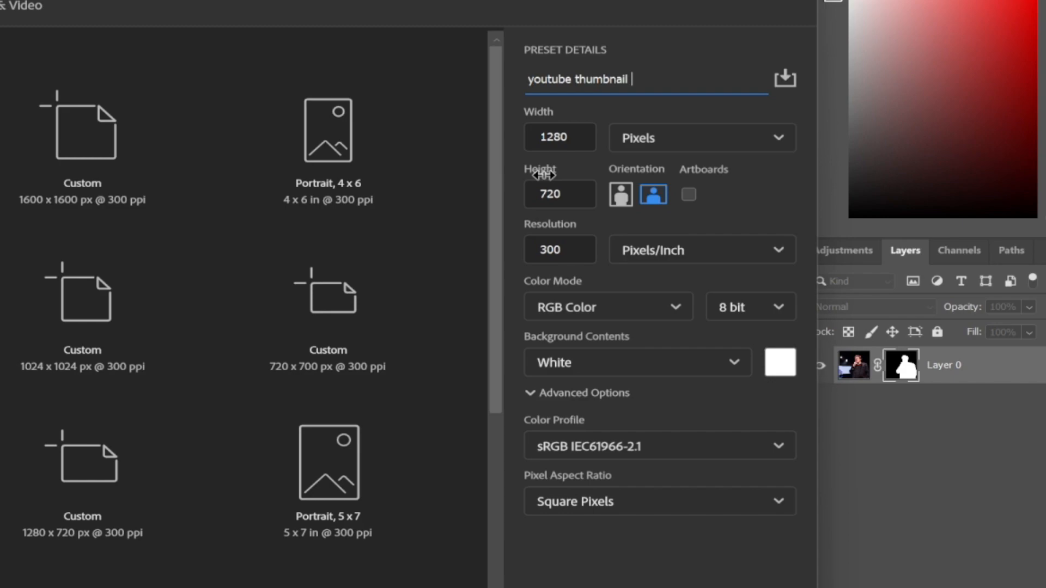
pyautogui.write('elon musk')
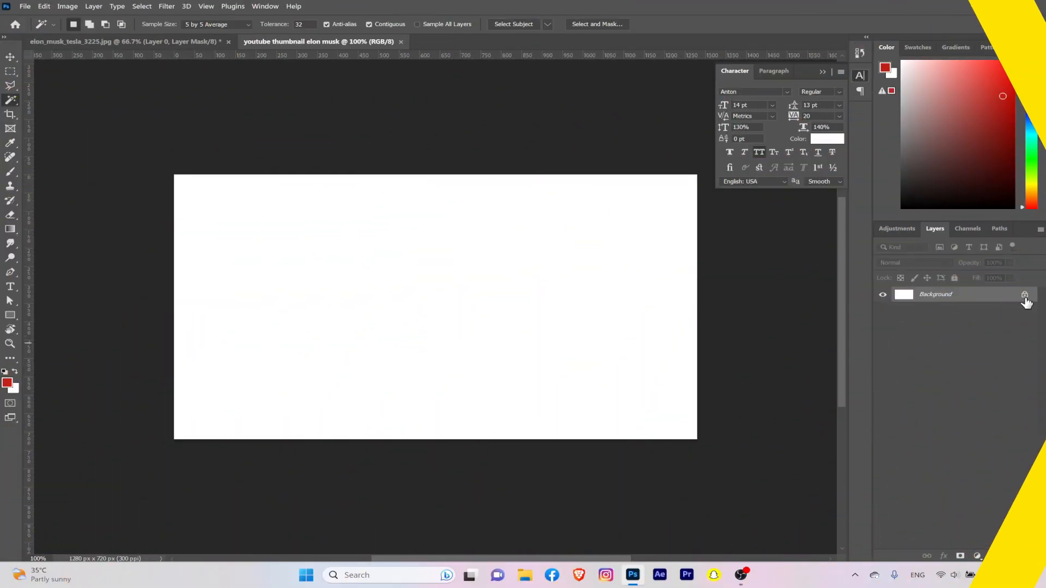
# Step: Unlock the background layer and add a layer group named "bg 1" above it
pyautogui.click(1025, 296)
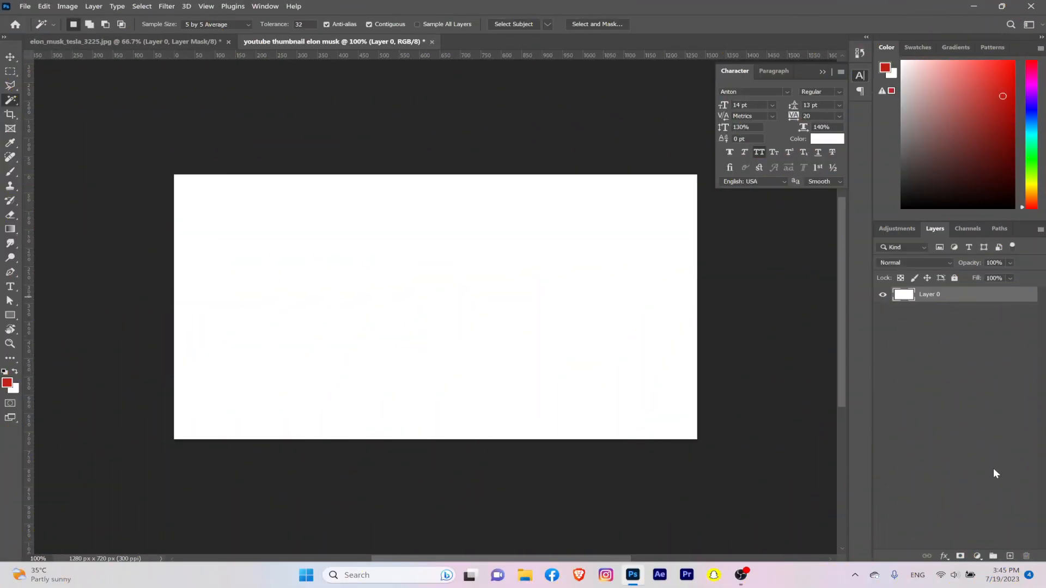
pyautogui.click(993, 556)
pyautogui.doubleClick(929, 293)
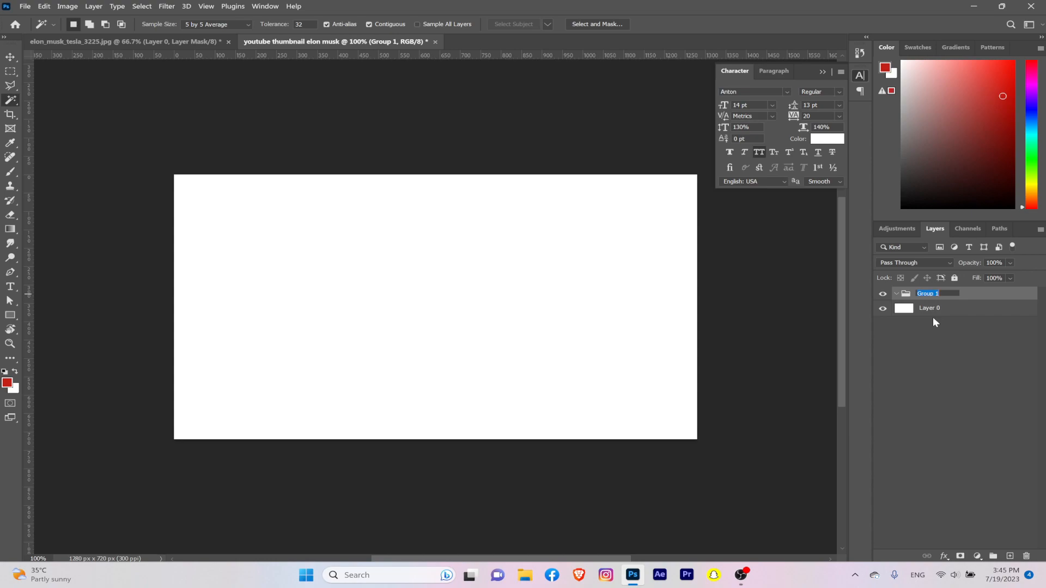
pyautogui.write('bg 1')
# Step: Add a dark blue Solid Color fill layer directly above Layer 0
pyautogui.click(932, 314)
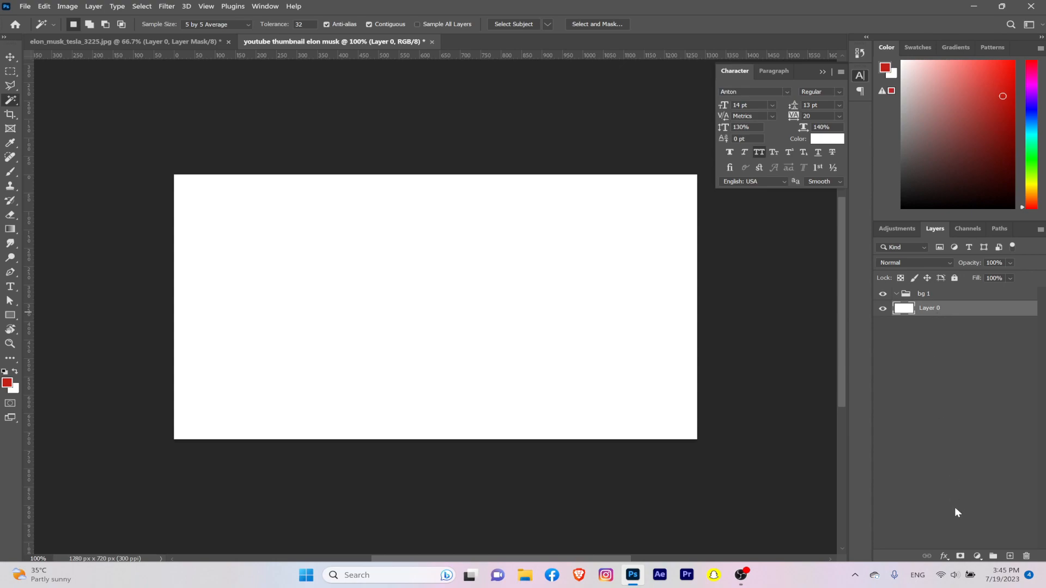
pyautogui.click(977, 556)
pyautogui.click(961, 355)
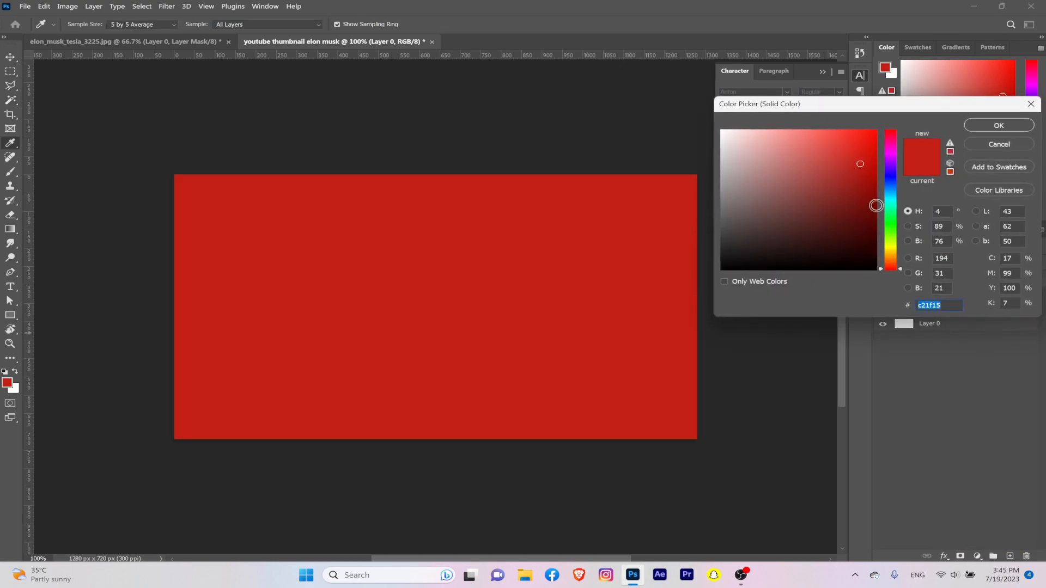
pyautogui.click(892, 177)
pyautogui.click(867, 206)
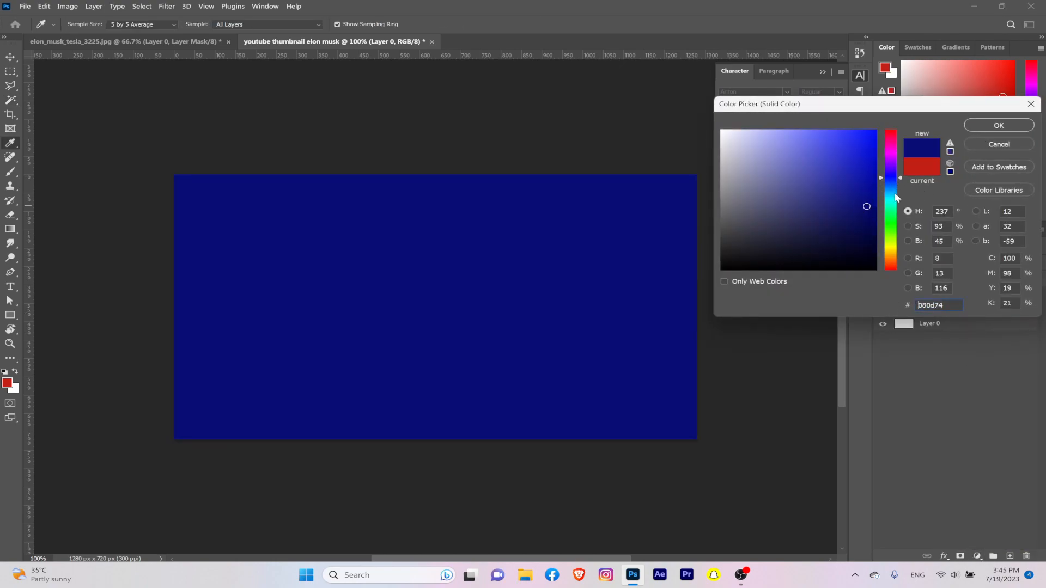
pyautogui.click(999, 125)
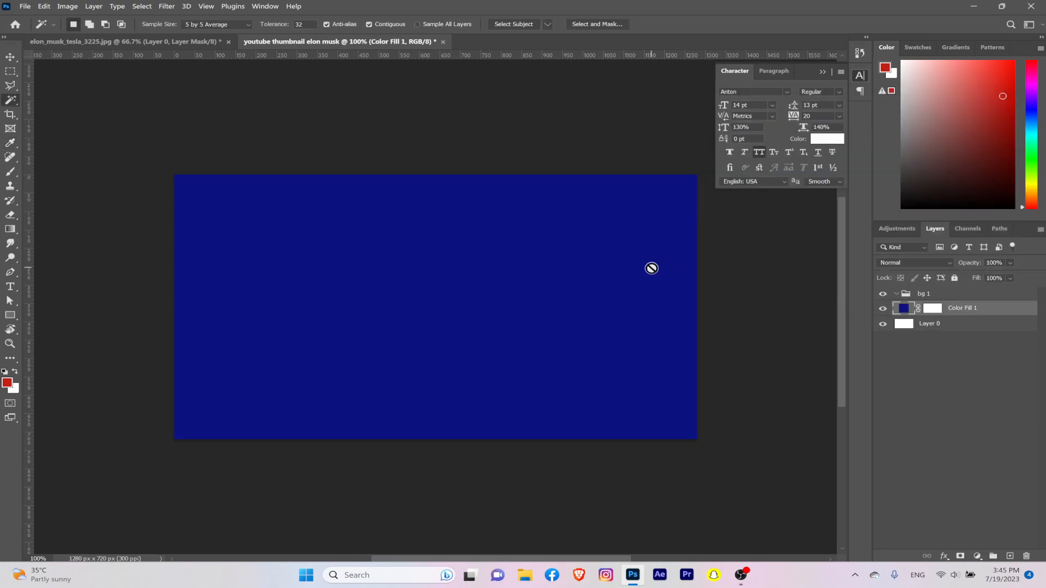
# Step: Place the white-paper-texture image as an embedded layer and adjust it to cover the whole canvas
pyautogui.click(25, 6)
pyautogui.click(52, 202)
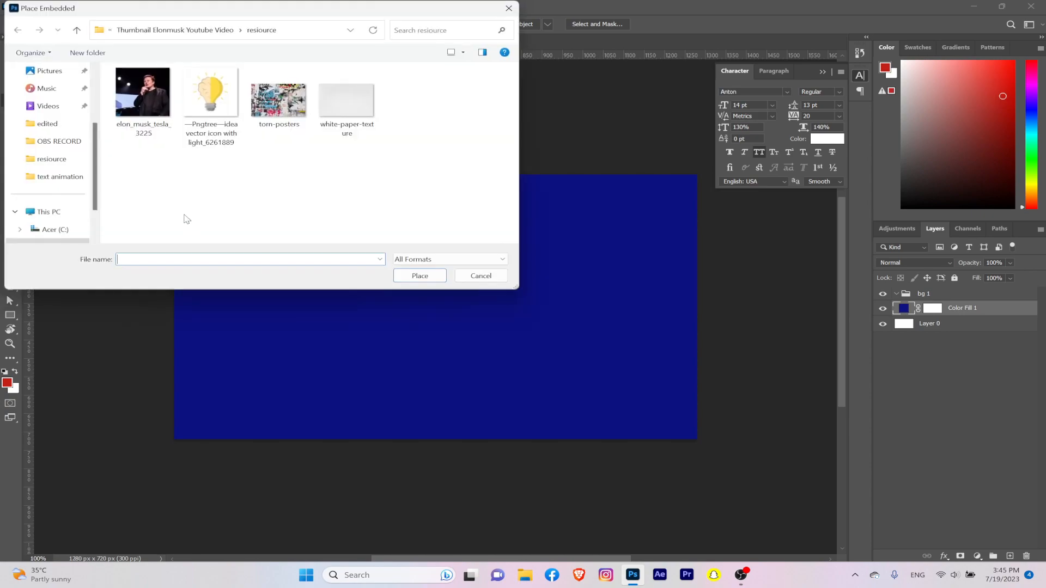
pyautogui.click(325, 109)
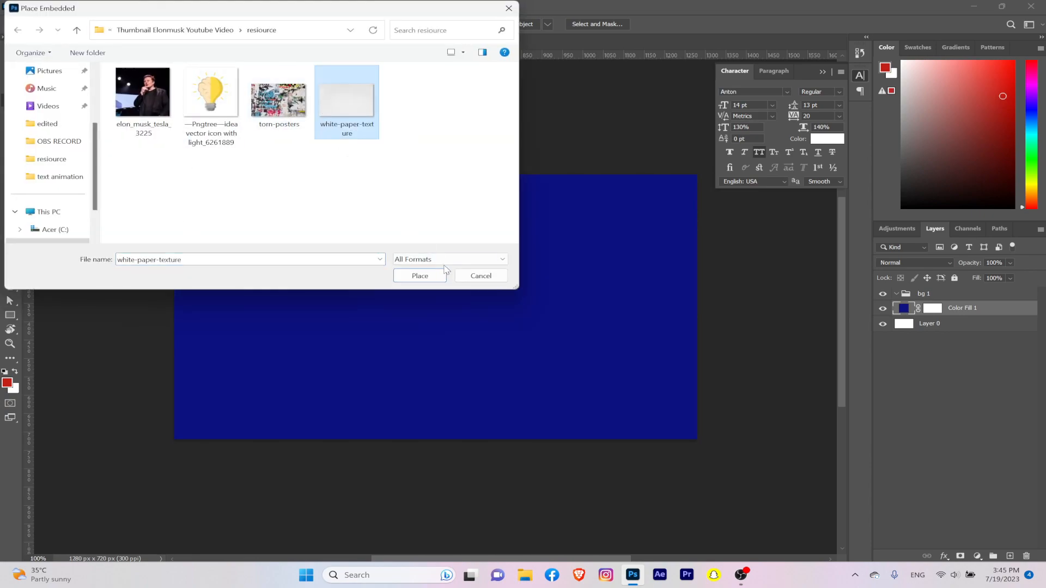
pyautogui.click(419, 275)
pyautogui.moveTo(448, 272); pyautogui.dragTo(376, 268)
pyautogui.moveTo(583, 307)
pyautogui.mouseDown()
pyautogui.moveTo(713, 307)
pyautogui.moveTo(579, 311)
pyautogui.mouseUp()
pyautogui.click(604, 24)
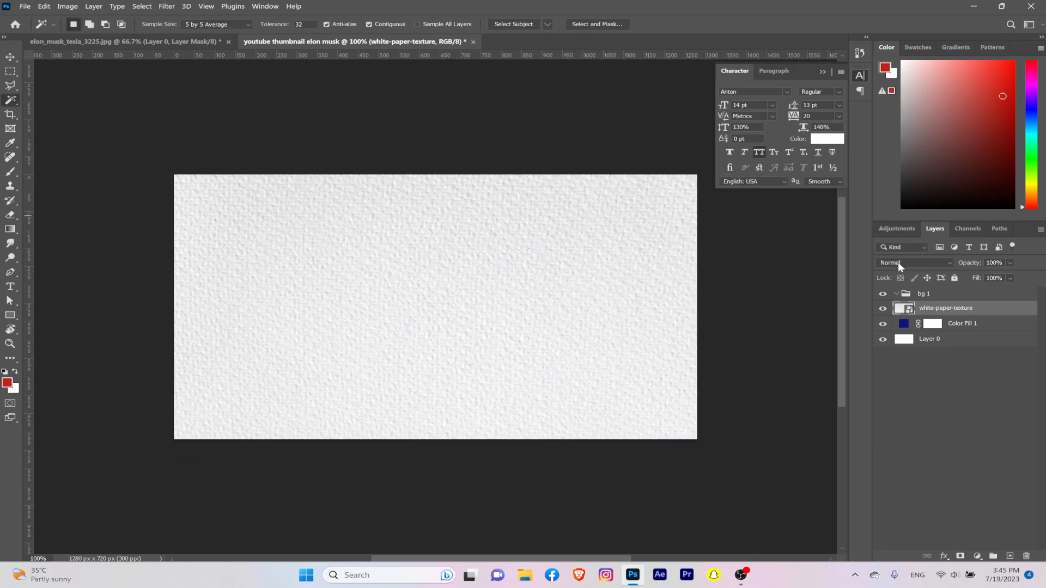
# Step: Set the white-paper-texture layer's blend mode to Linear Burn and its opacity to 62%
pyautogui.click(898, 263)
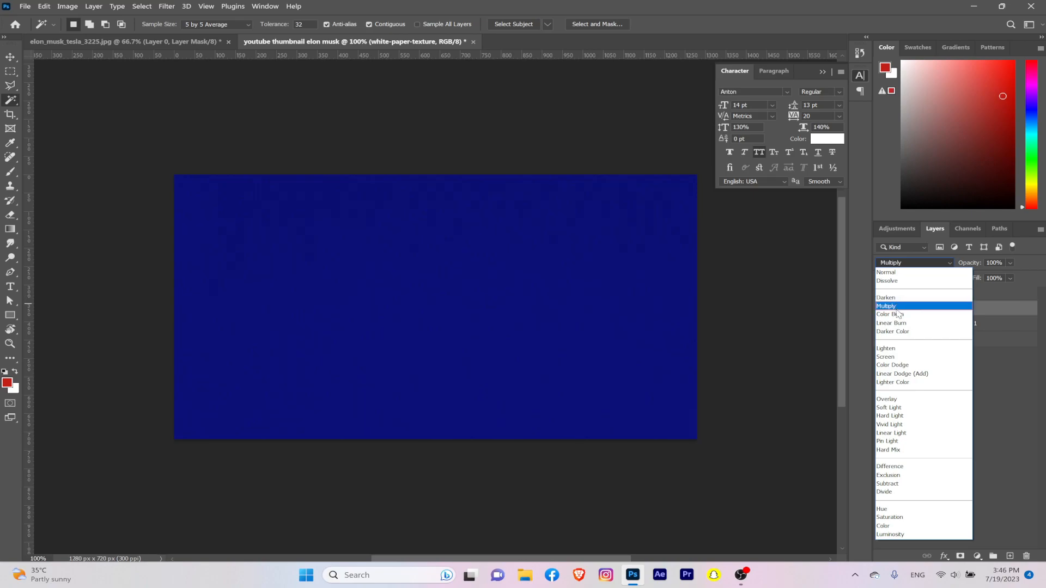
pyautogui.click(891, 323)
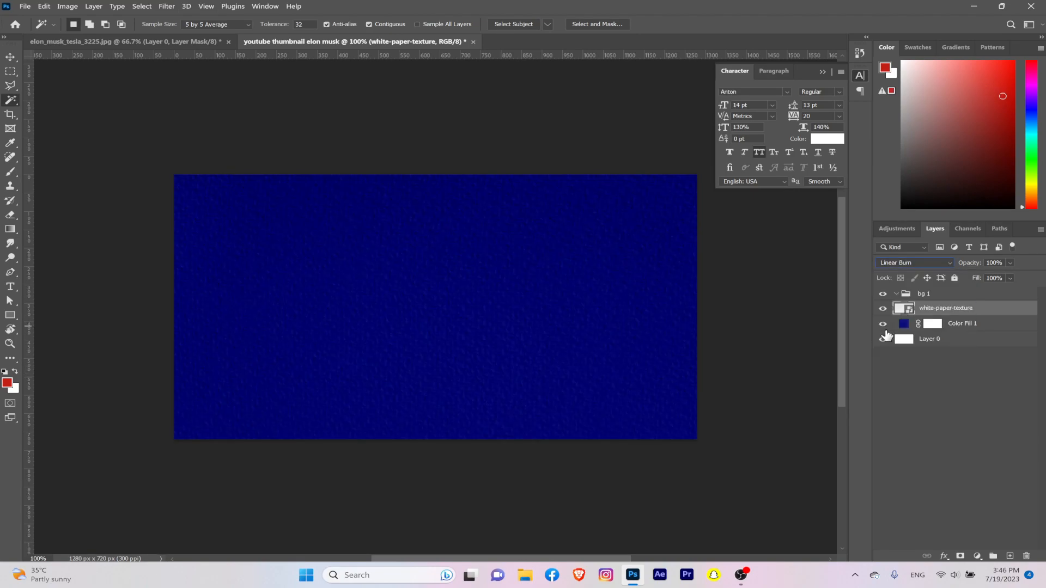
pyautogui.moveTo(971, 266); pyautogui.dragTo(950, 266)
# Step: Add a layer mask to white-paper-texture and fade out the texture's right side with black-to-transparent gradients
pyautogui.click(961, 556)
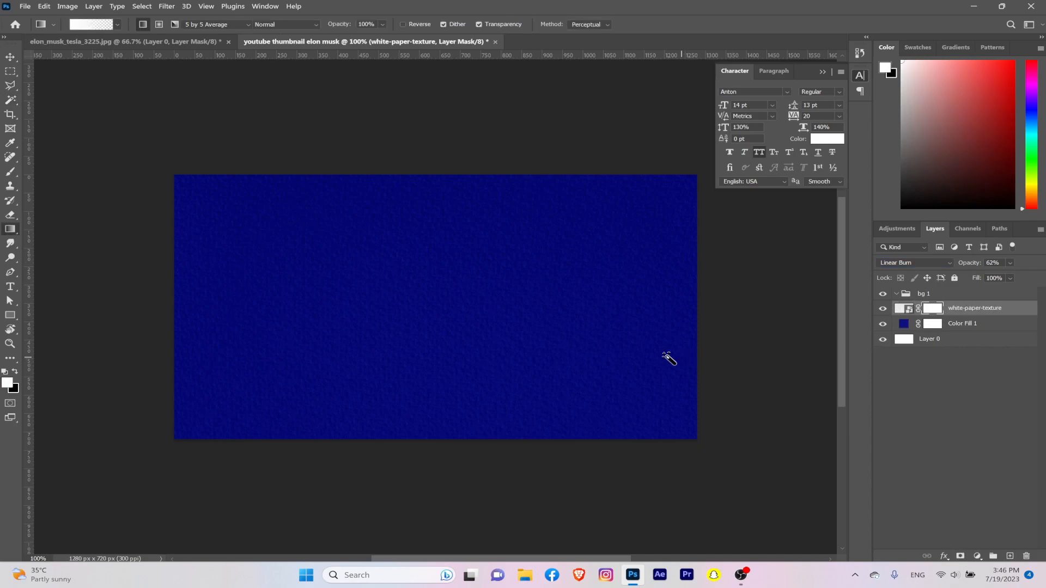
pyautogui.press('x')
pyautogui.press('x')
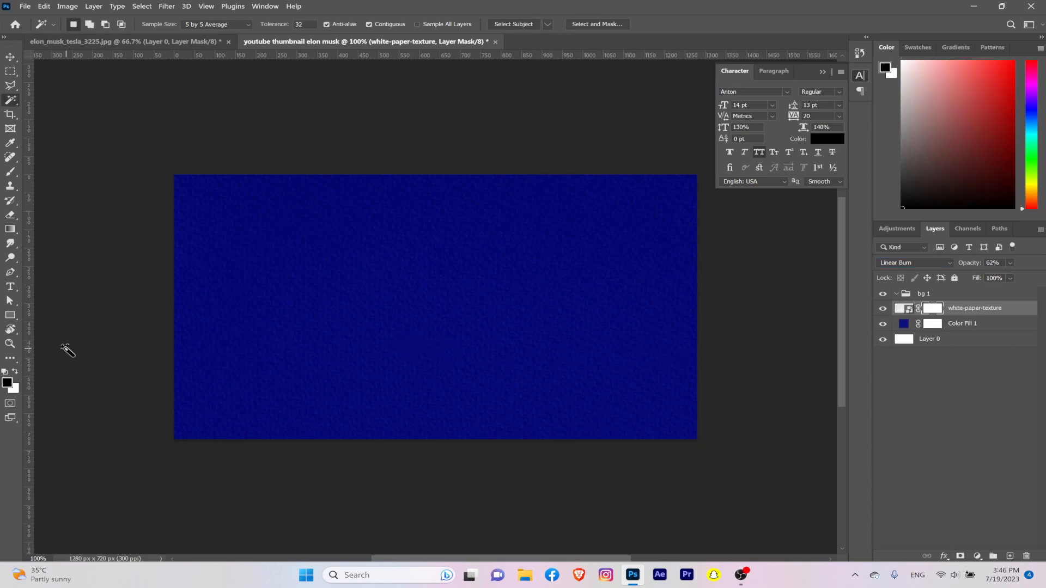
pyautogui.press('x')
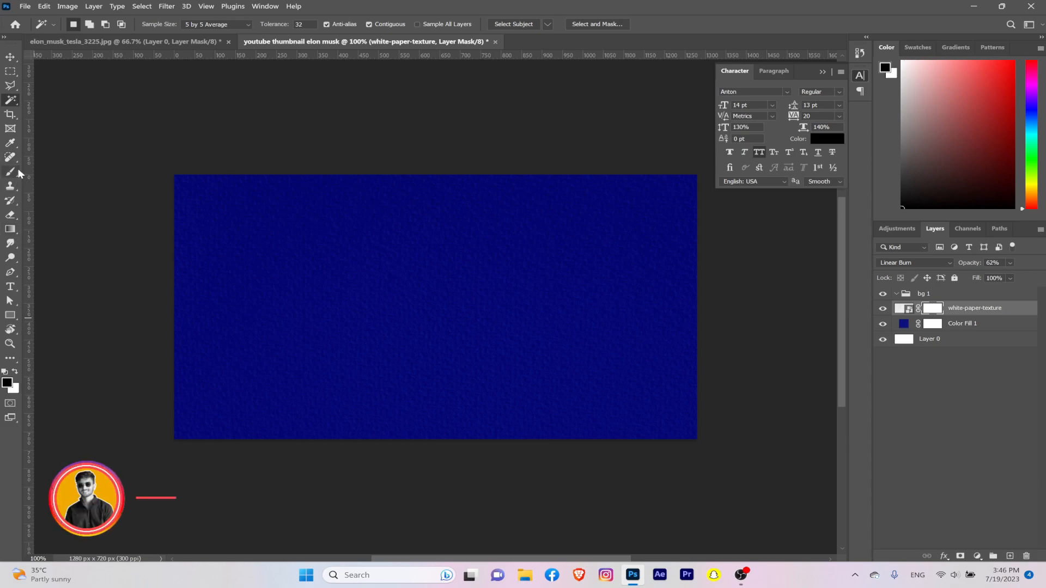
pyautogui.press('g')
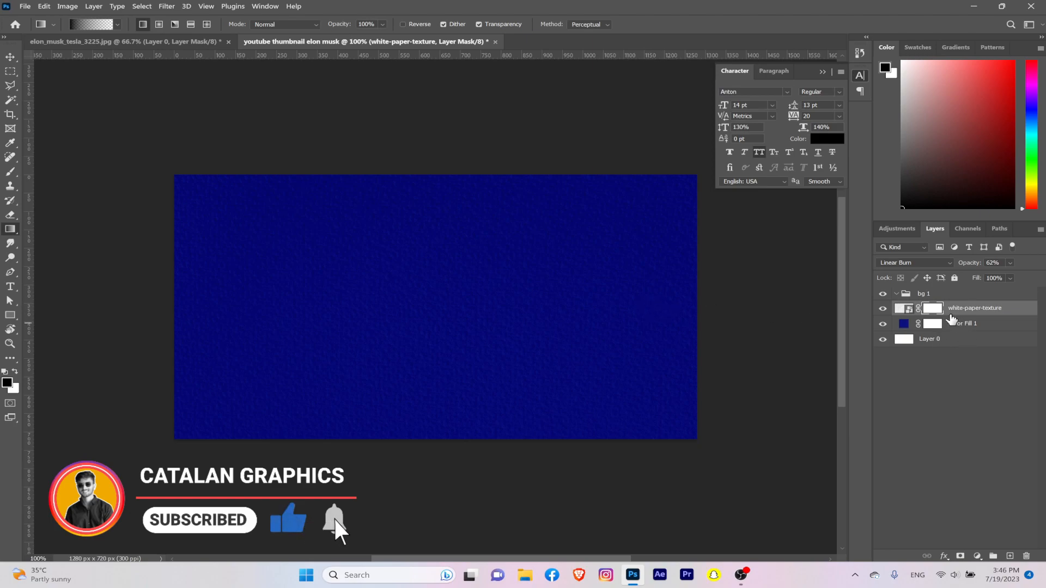
pyautogui.moveTo(685, 299); pyautogui.dragTo(417, 304)
pyautogui.scroll(-1, 550, 322)
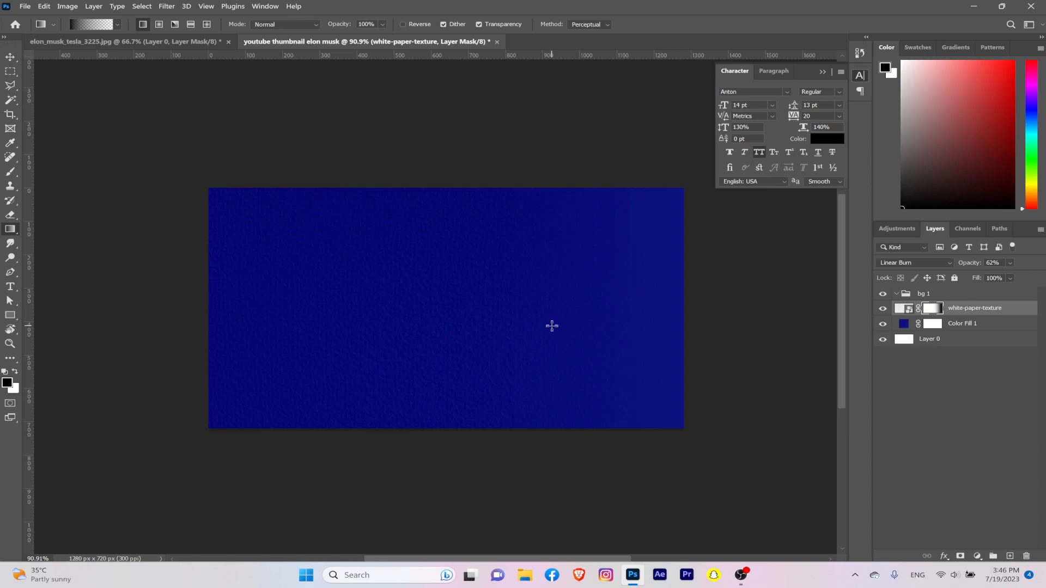
pyautogui.moveTo(623, 317); pyautogui.dragTo(359, 316)
pyautogui.scroll(1, 504, 336)
pyautogui.scroll(-2, 495, 349)
pyautogui.scroll(1, 495, 348)
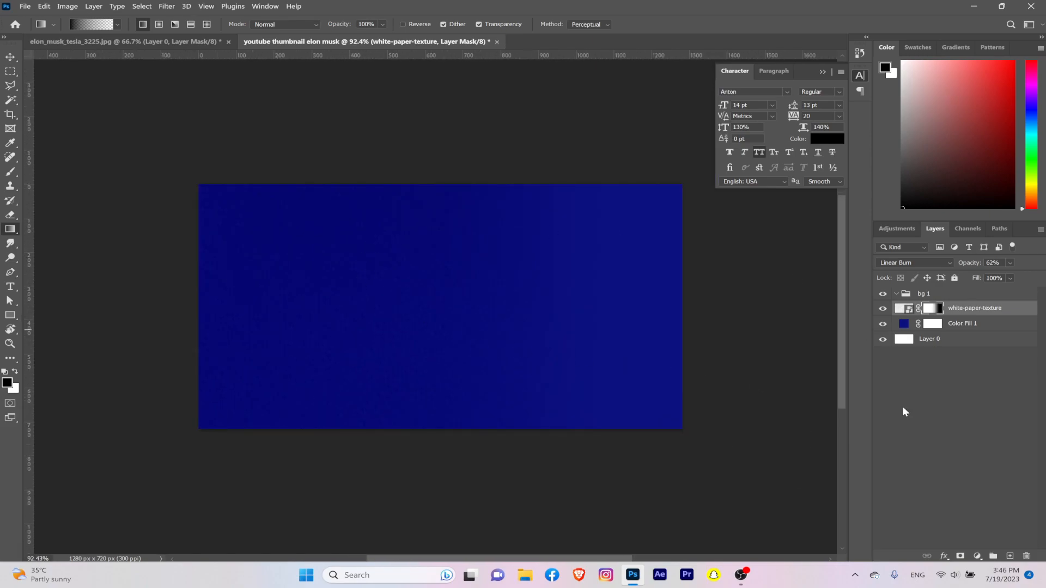
# Step: Place the torn-posters image as an embedded layer and scale it to about 36% so it covers the canvas
pyautogui.click(25, 6)
pyautogui.click(101, 208)
pyautogui.doubleClick(278, 100)
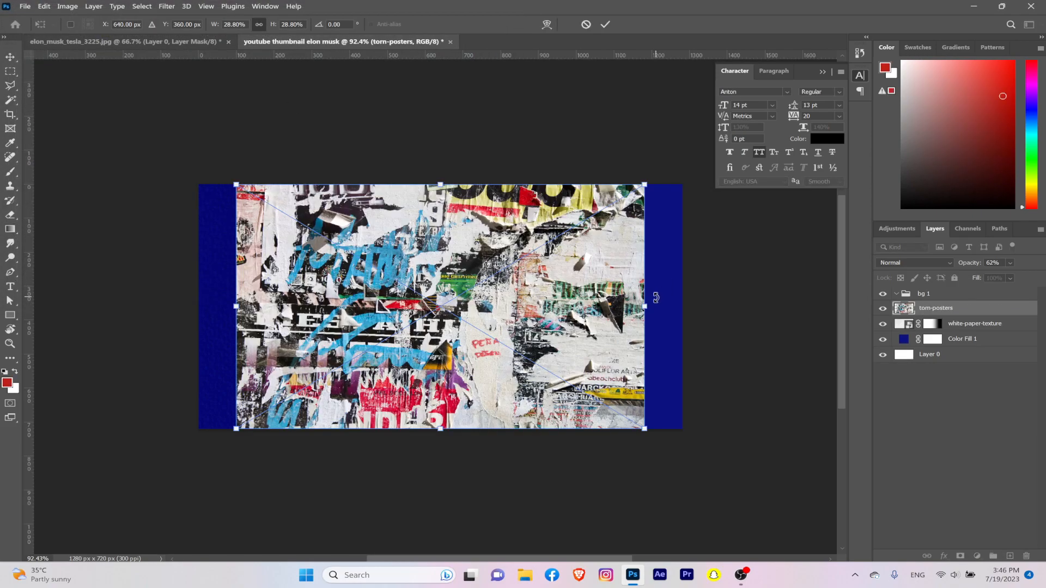
pyautogui.moveTo(645, 306); pyautogui.dragTo(702, 310)
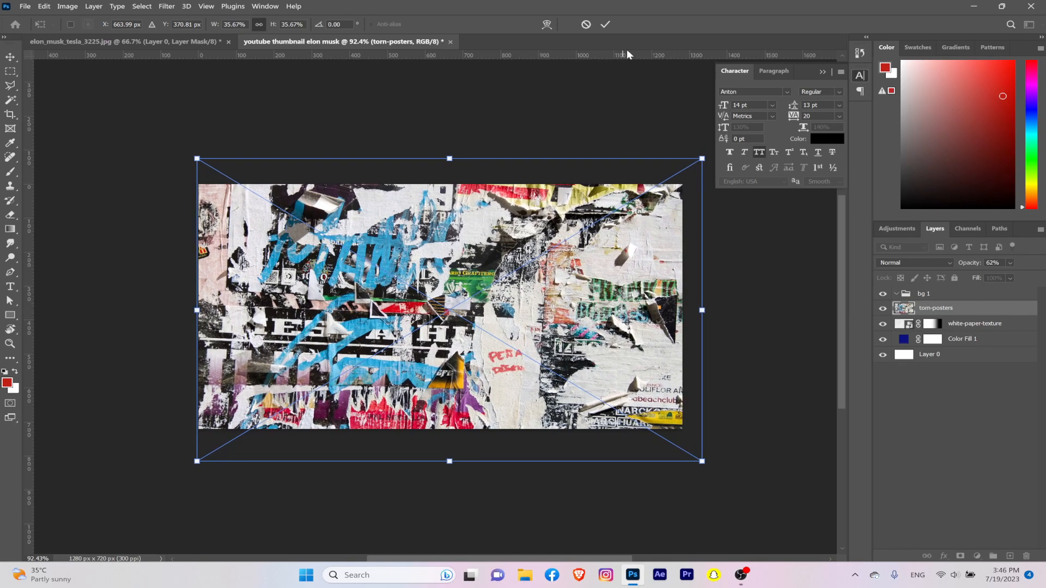
pyautogui.click(606, 24)
# Step: Set the torn-posters layer's blend mode to Multiply and add a layer mask to it
pyautogui.click(913, 263)
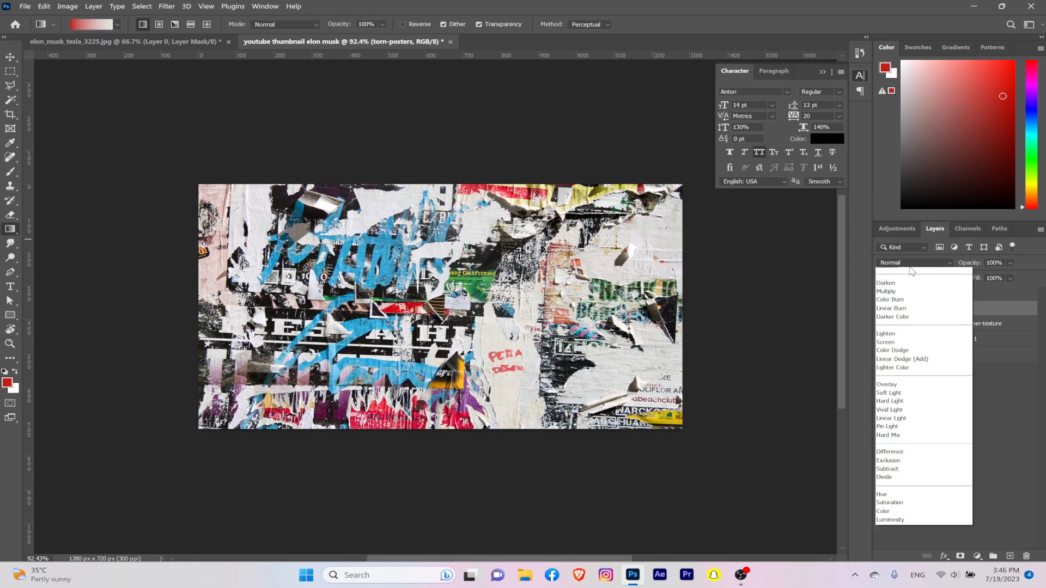
pyautogui.click(893, 309)
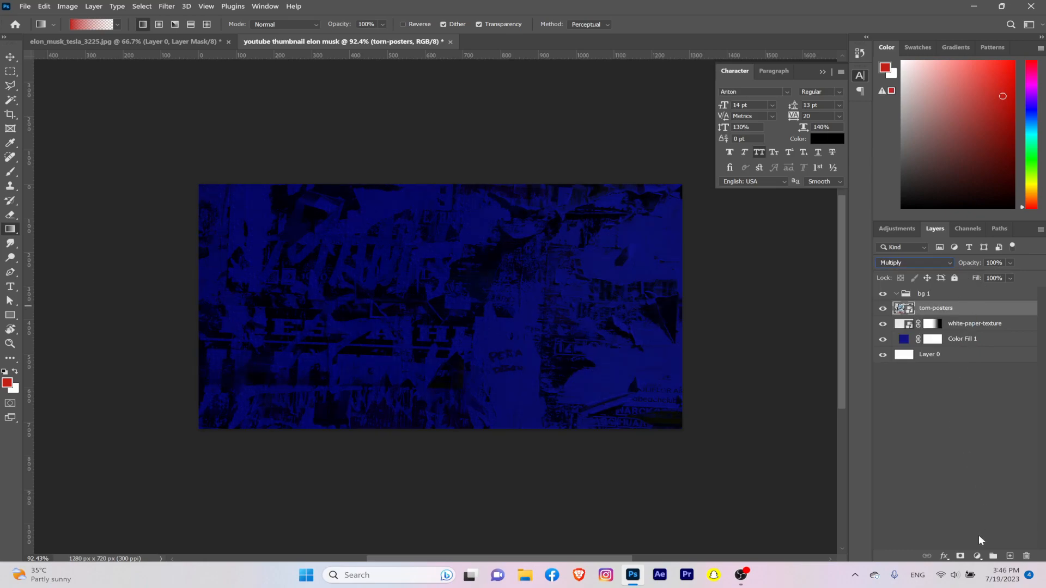
pyautogui.click(960, 556)
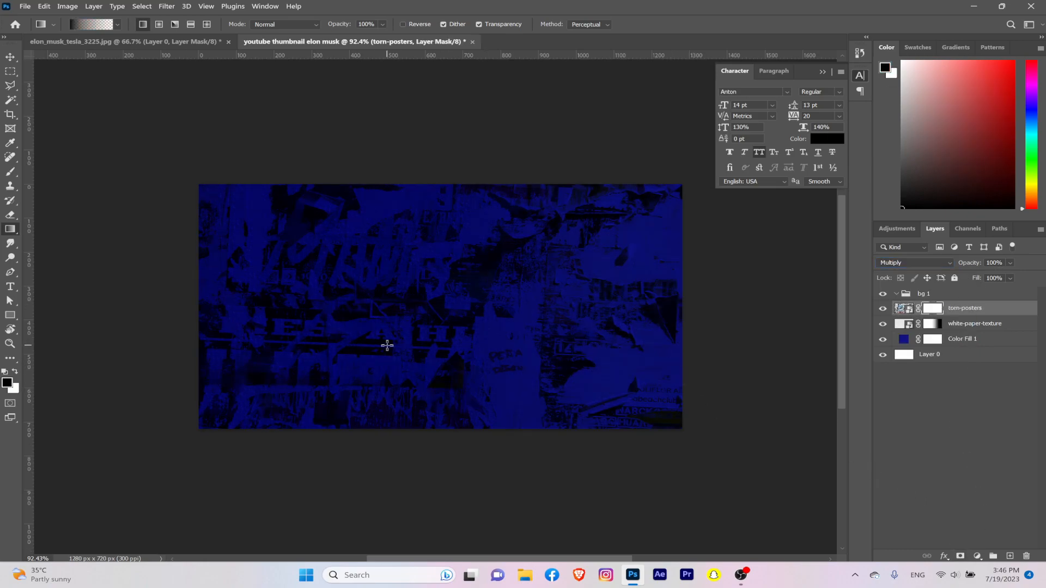
# Step: Fade out the right half of the torn-posters layer with black-to-transparent gradients on its mask
pyautogui.click(7, 382)
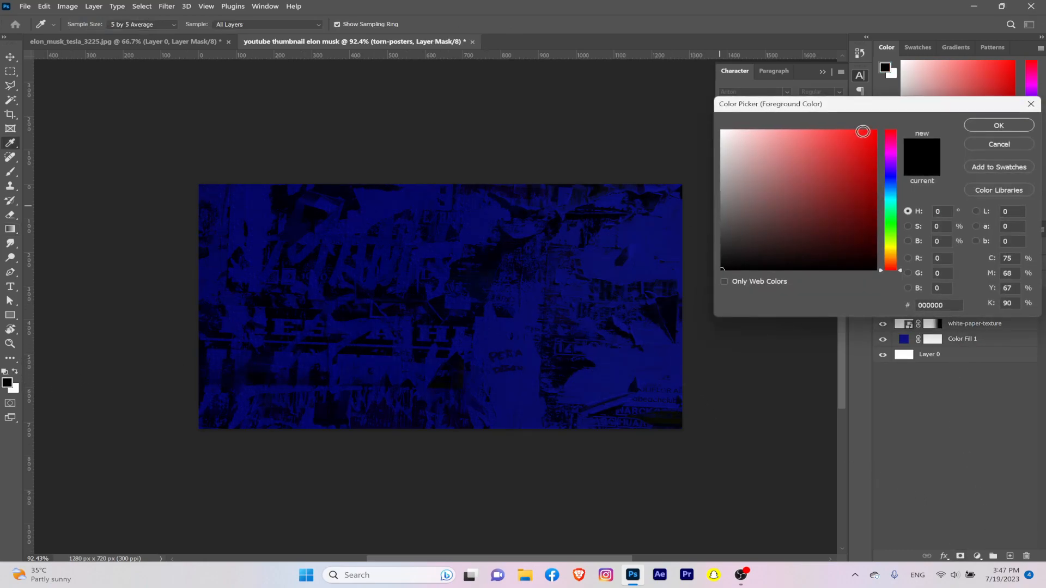
pyautogui.click(995, 126)
pyautogui.press('g')
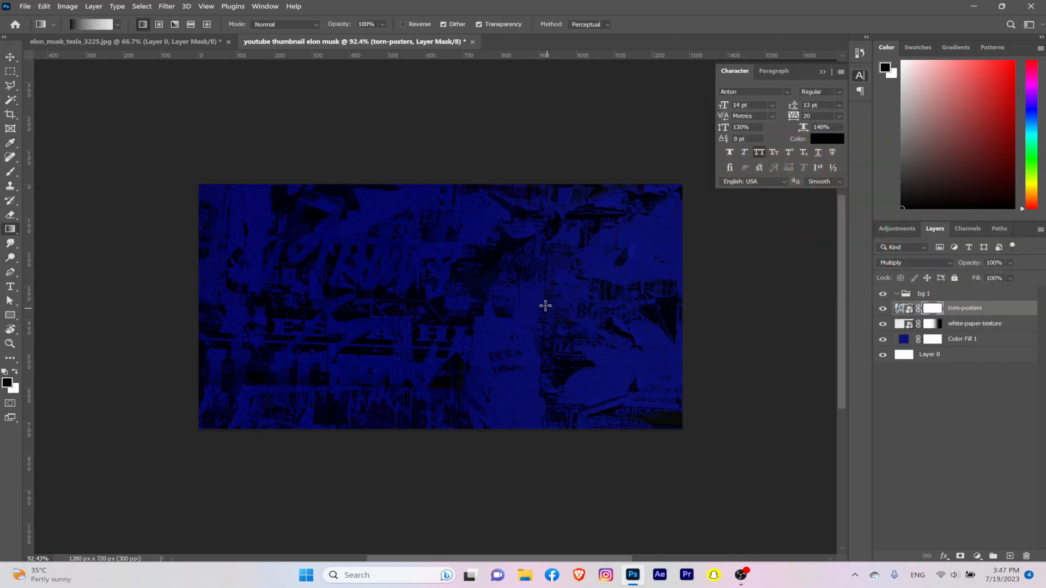
pyautogui.moveTo(672, 303); pyautogui.dragTo(448, 305)
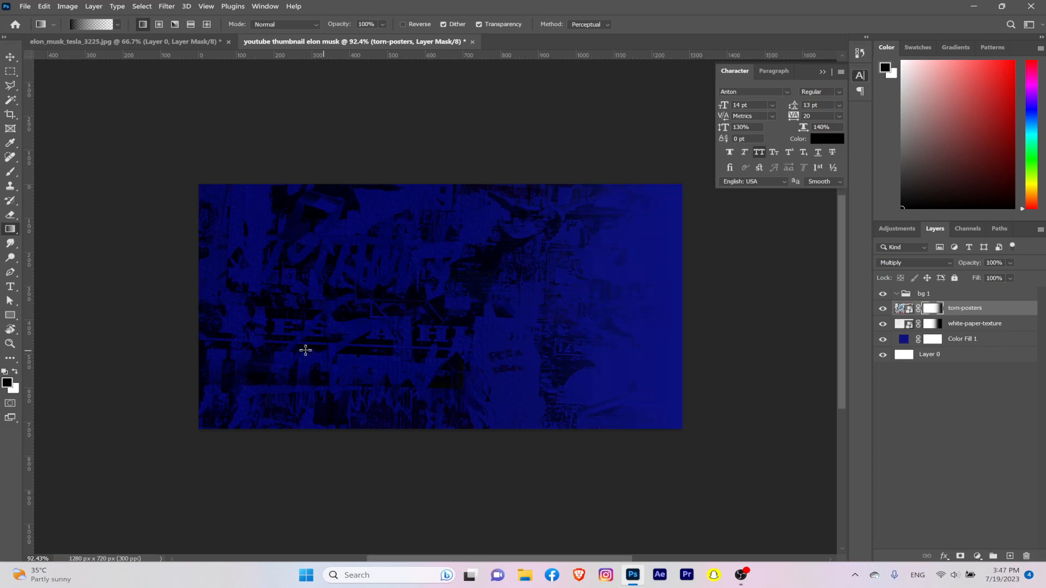
pyautogui.moveTo(504, 329); pyautogui.dragTo(212, 329)
pyautogui.scroll(-2, 483, 346)
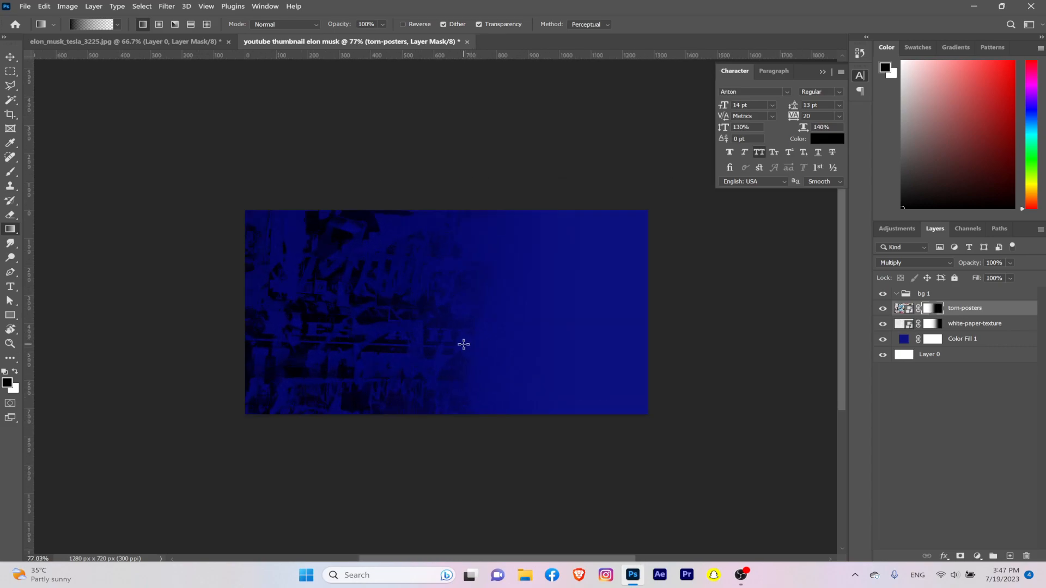
pyautogui.scroll(2, 465, 345)
# Step: Reveal a little more of the torn posters near the middle with a white mask gradient and set the layer's opacity to 50%
pyautogui.moveTo(975, 267); pyautogui.dragTo(945, 269)
pyautogui.scroll(-1, 456, 323)
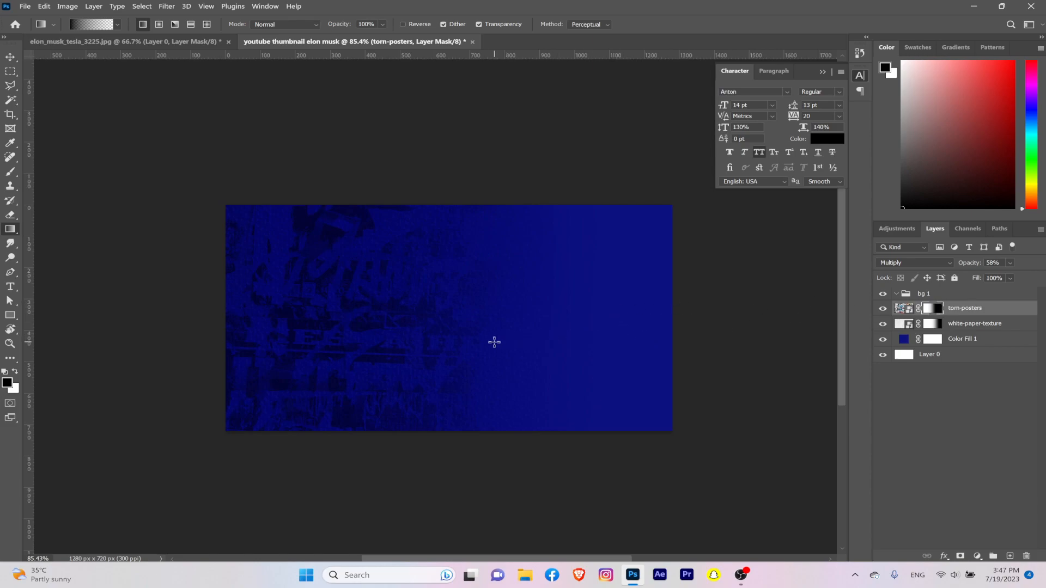
pyautogui.press('x')
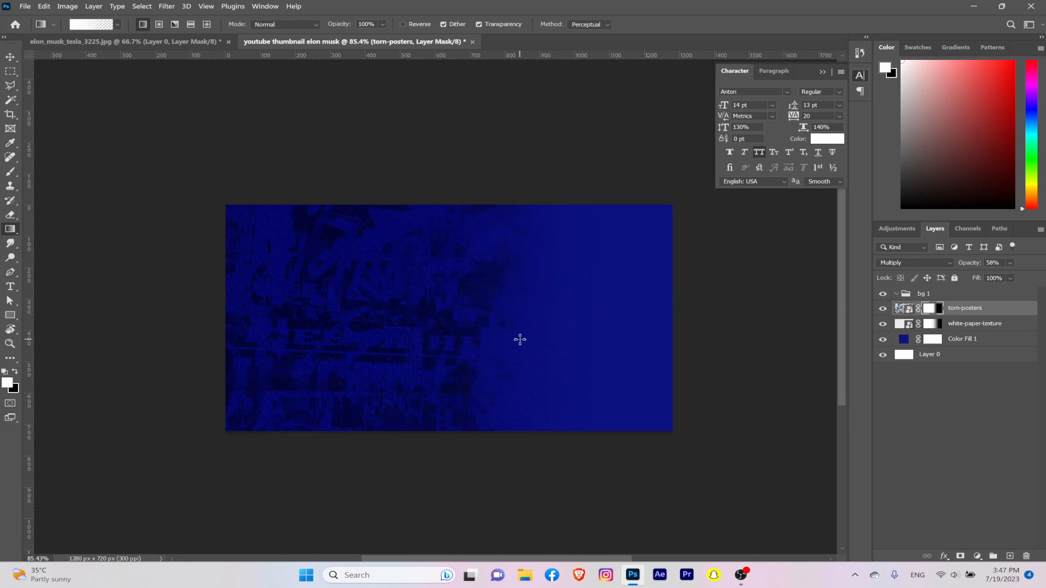
pyautogui.scroll(-2, 520, 339)
pyautogui.moveTo(973, 266); pyautogui.dragTo(968, 267)
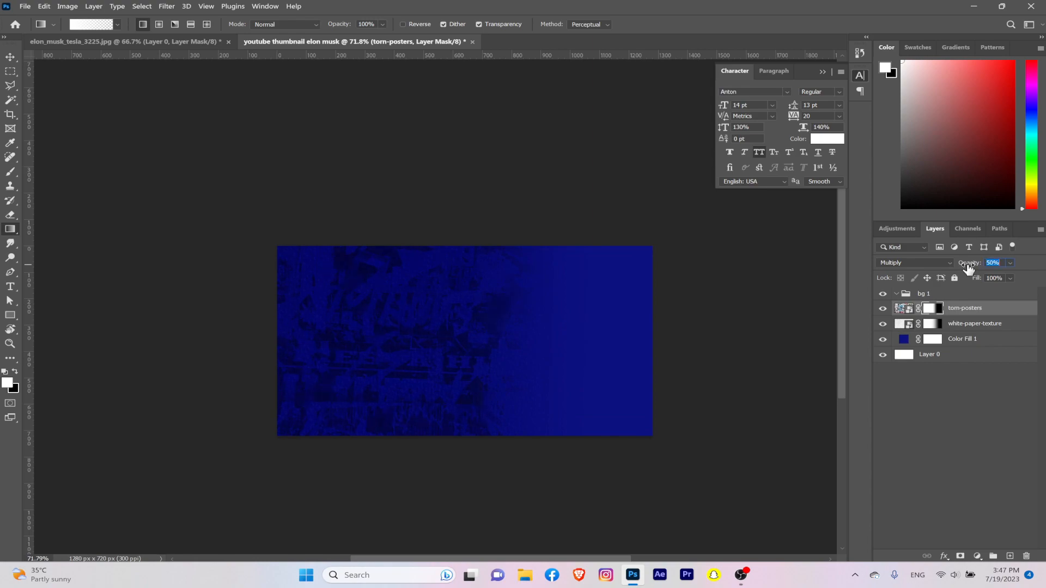
# Step: Place the Pngtree idea light-bulb icon as an embedded layer above torn-posters, scale it down and position it on the canvas's right half
pyautogui.click(907, 422)
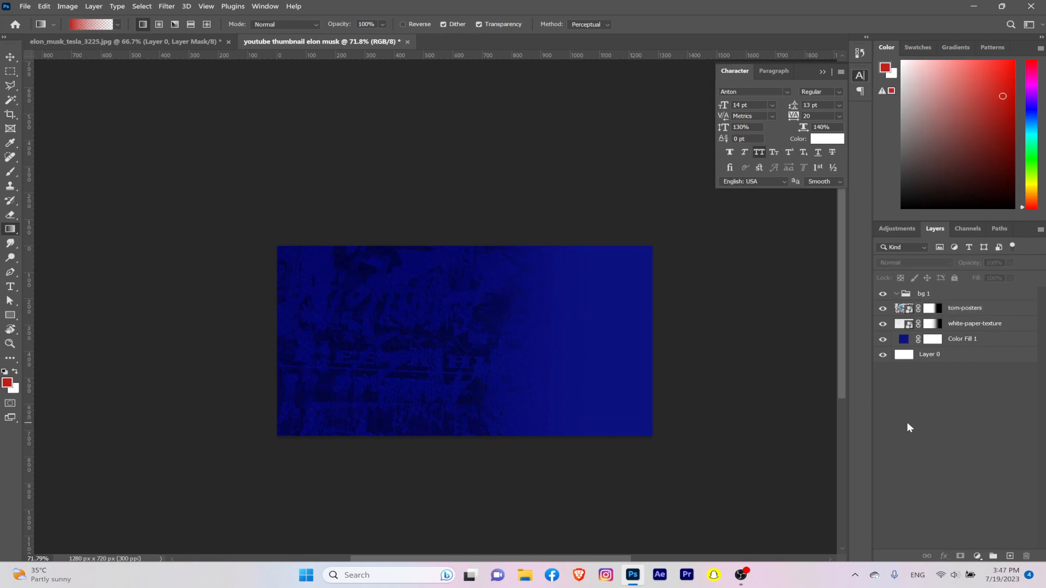
pyautogui.click(964, 308)
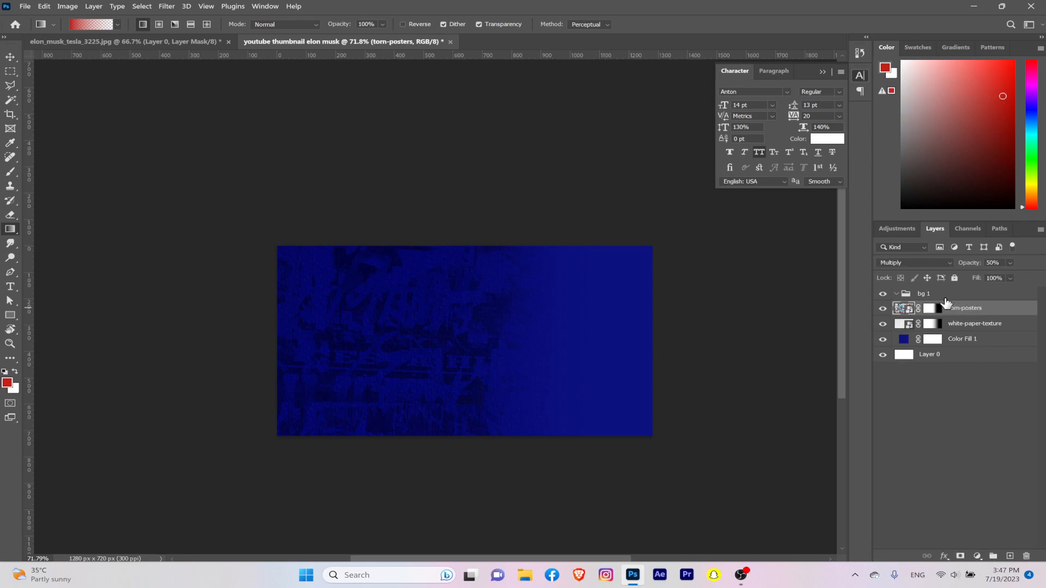
pyautogui.click(26, 6)
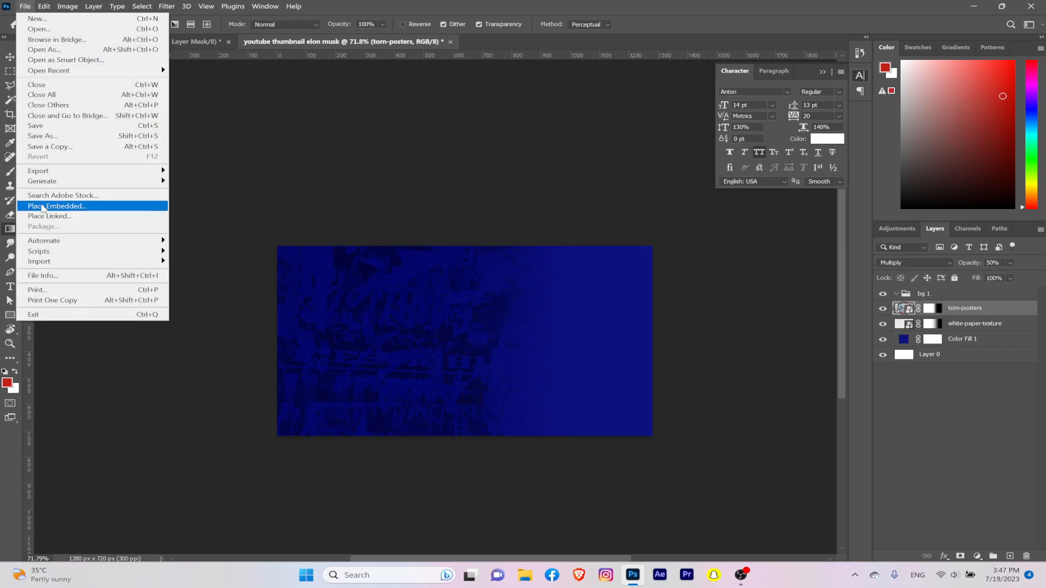
pyautogui.click(43, 205)
pyautogui.doubleClick(208, 108)
pyautogui.moveTo(464, 245); pyautogui.dragTo(465, 315)
pyautogui.moveTo(460, 389); pyautogui.dragTo(541, 294)
pyautogui.click(604, 24)
pyautogui.scroll(3, 593, 340)
pyautogui.press('v')
pyautogui.scroll(-1, 541, 314)
pyautogui.scroll(-2, 540, 294)
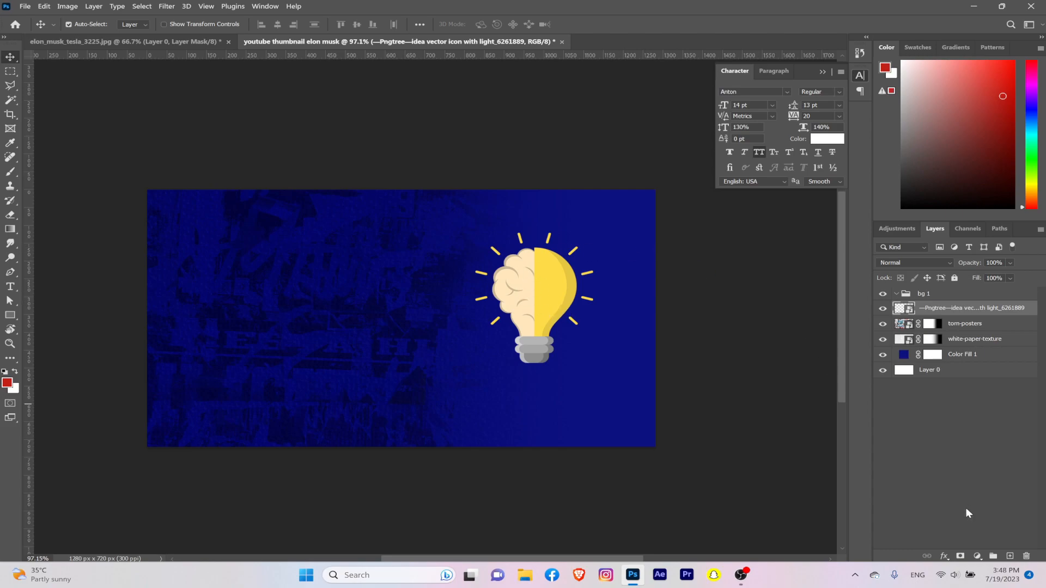
# Step: Add a Hue/Saturation adjustment layer above the light bulb and clip it to the bulb layer
pyautogui.click(977, 556)
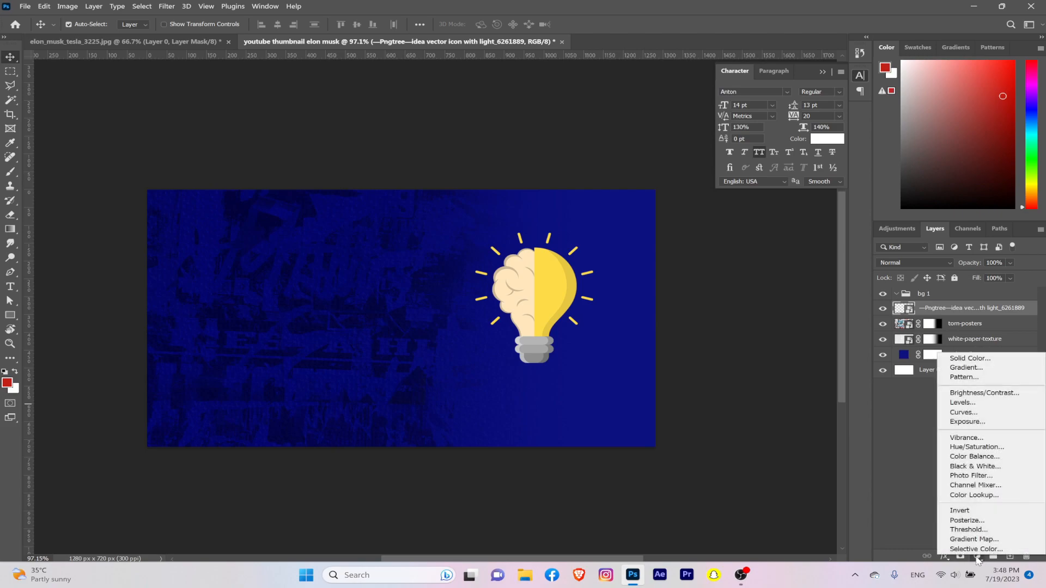
pyautogui.click(969, 447)
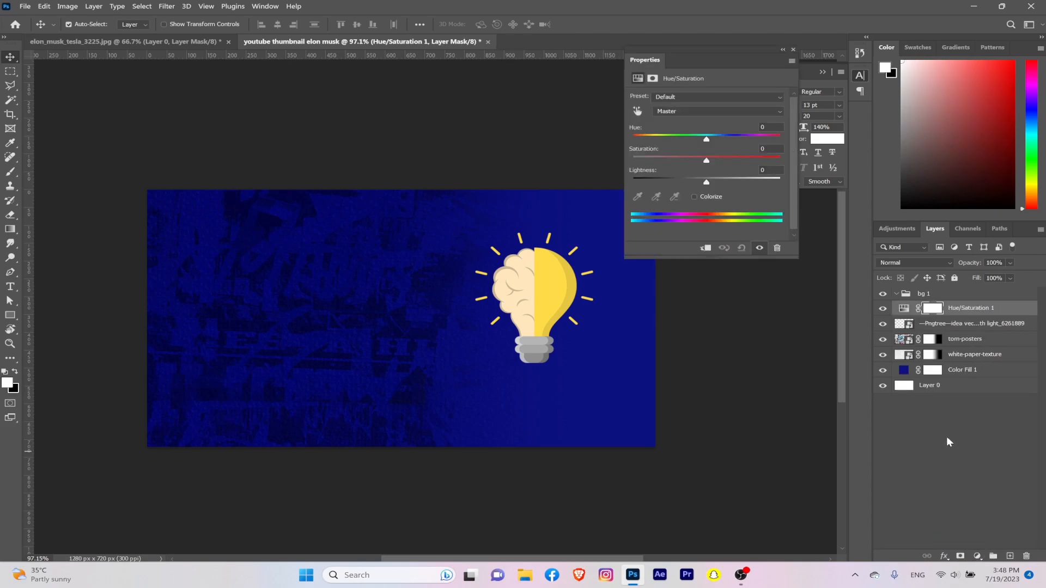
pyautogui.click(705, 249)
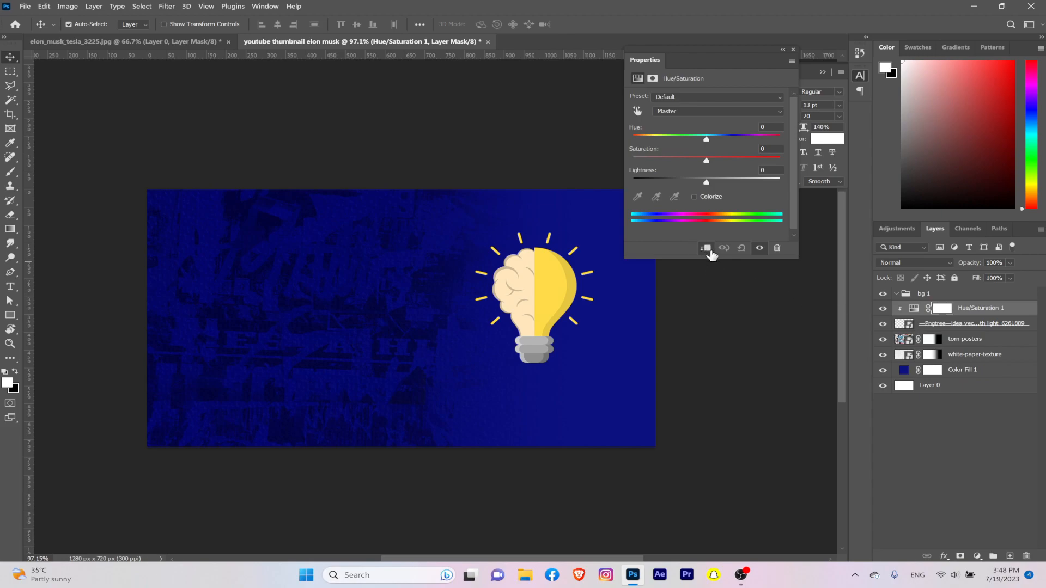
pyautogui.keyDown('alt'); pyautogui.click(967, 316); pyautogui.keyUp('alt')
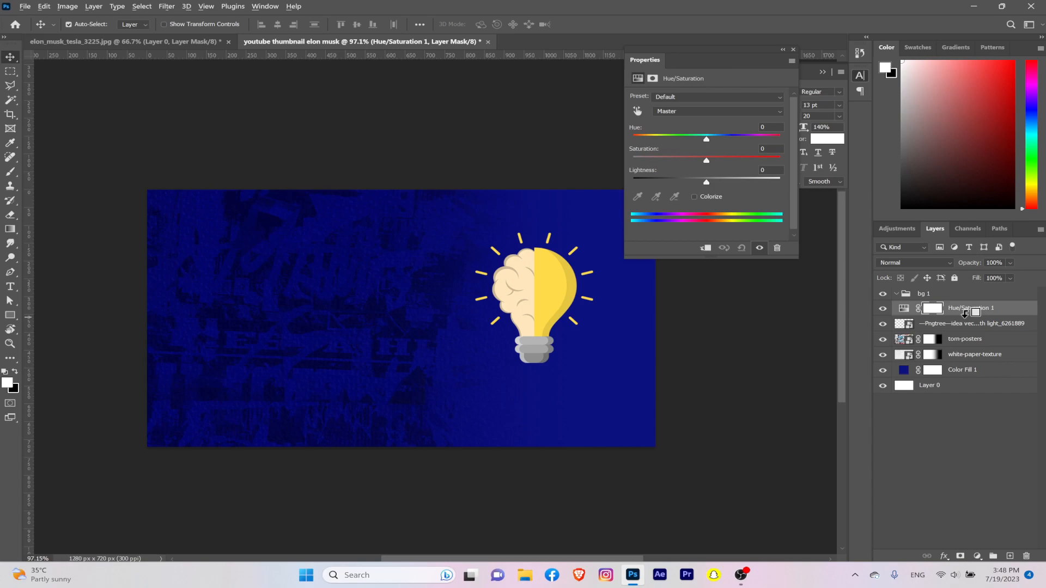
pyautogui.keyDown('alt'); pyautogui.click(962, 317); pyautogui.keyUp('alt')
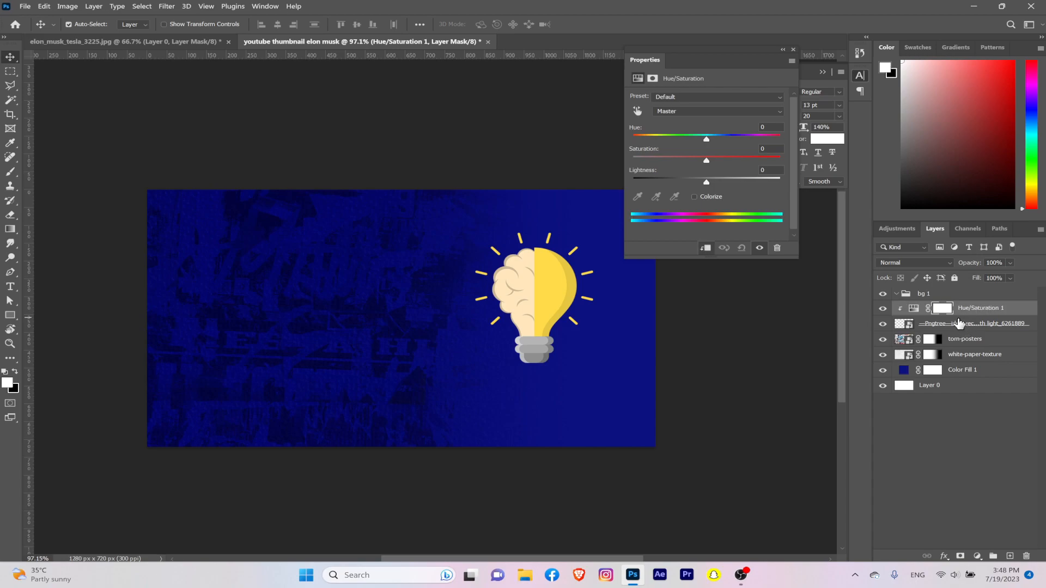
# Step: Target the bulb's yellows in the Hue/Saturation adjustment and shift their hue to red
pyautogui.click(638, 111)
pyautogui.click(566, 282)
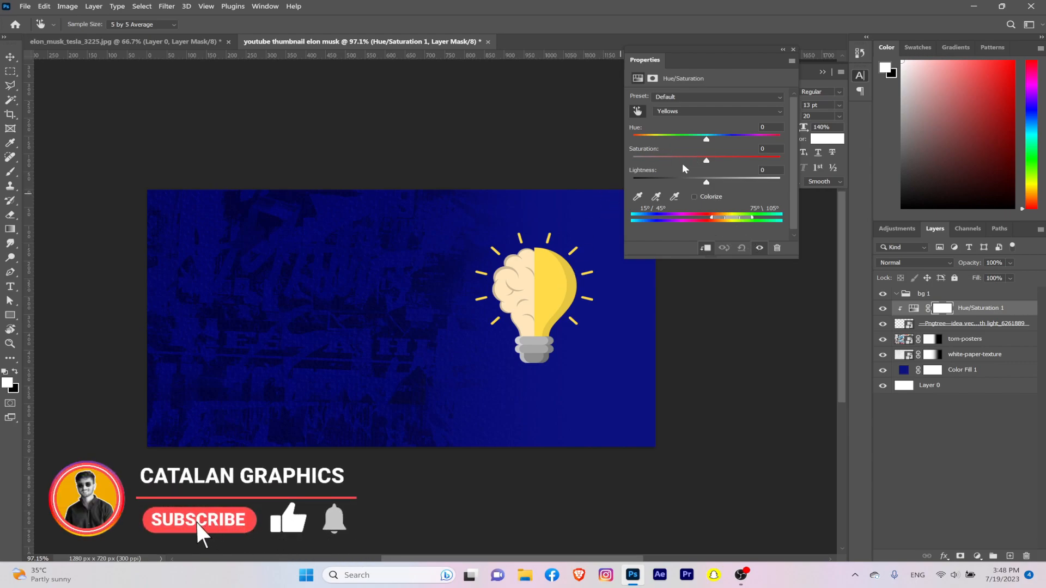
pyautogui.moveTo(706, 139); pyautogui.dragTo(693, 182)
pyautogui.click(793, 50)
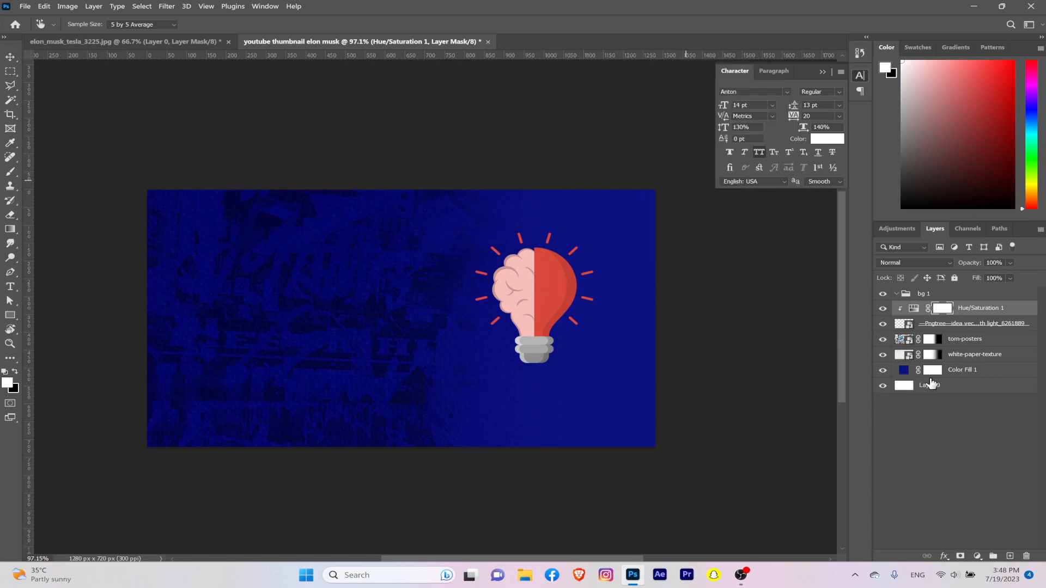
# Step: Examine the recoloured bulb up close and against the textured background
pyautogui.scroll(5, 585, 336)
pyautogui.scroll(-4, 561, 325)
pyautogui.scroll(10, 550, 312)
pyautogui.scroll(-8, 556, 307)
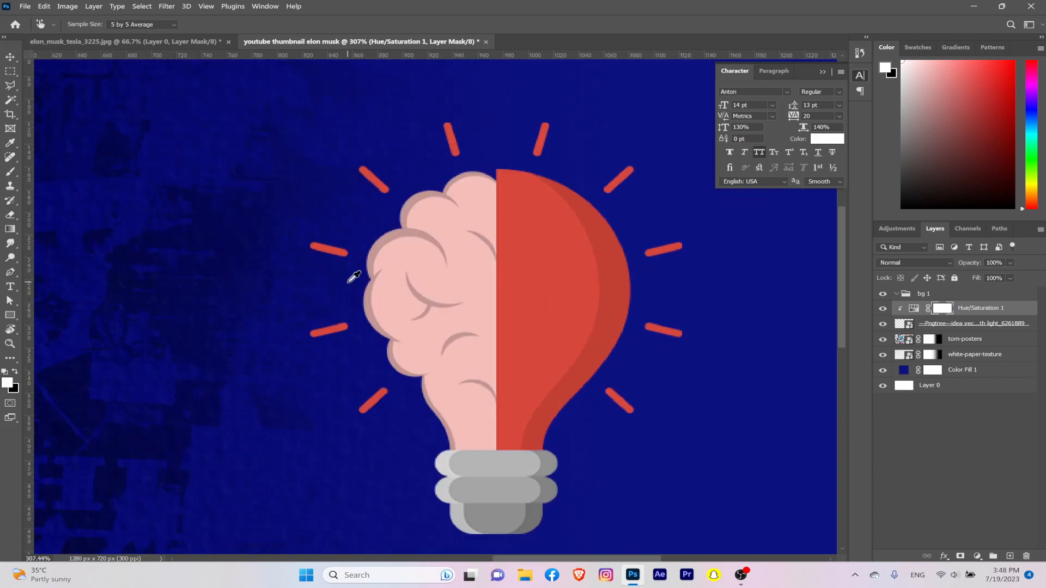
pyautogui.scroll(3, 553, 287)
pyautogui.scroll(-2, 586, 304)
pyautogui.scroll(-2, 583, 303)
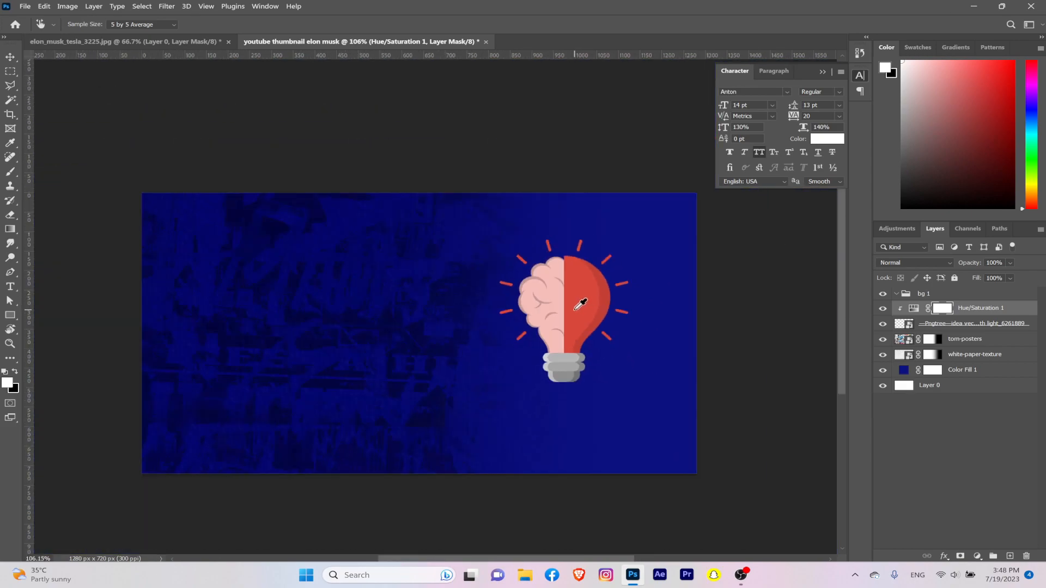
pyautogui.scroll(7, 366, 240)
pyautogui.press('v')
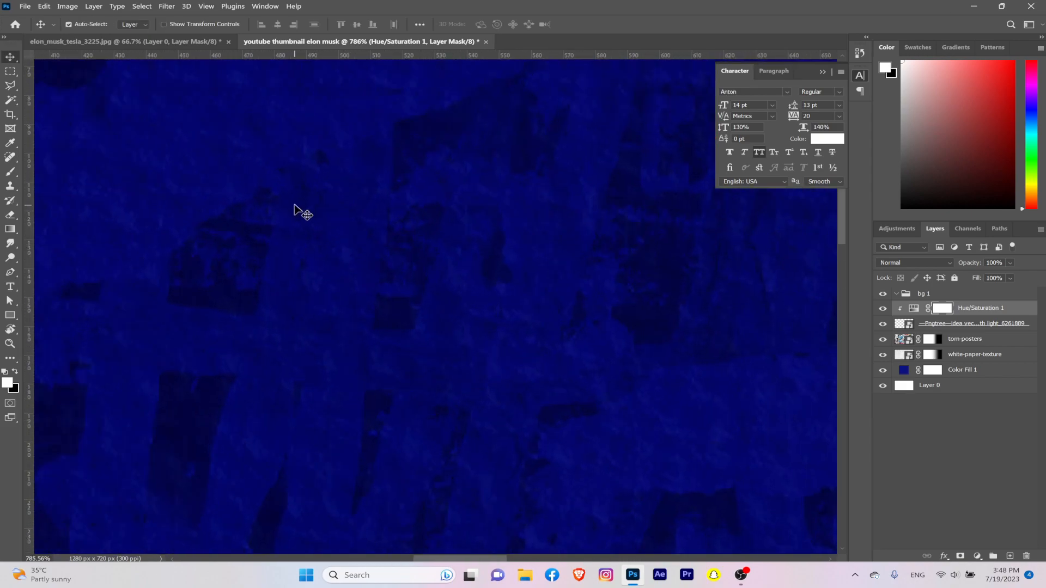
pyautogui.click(378, 271)
pyautogui.scroll(-10, 514, 289)
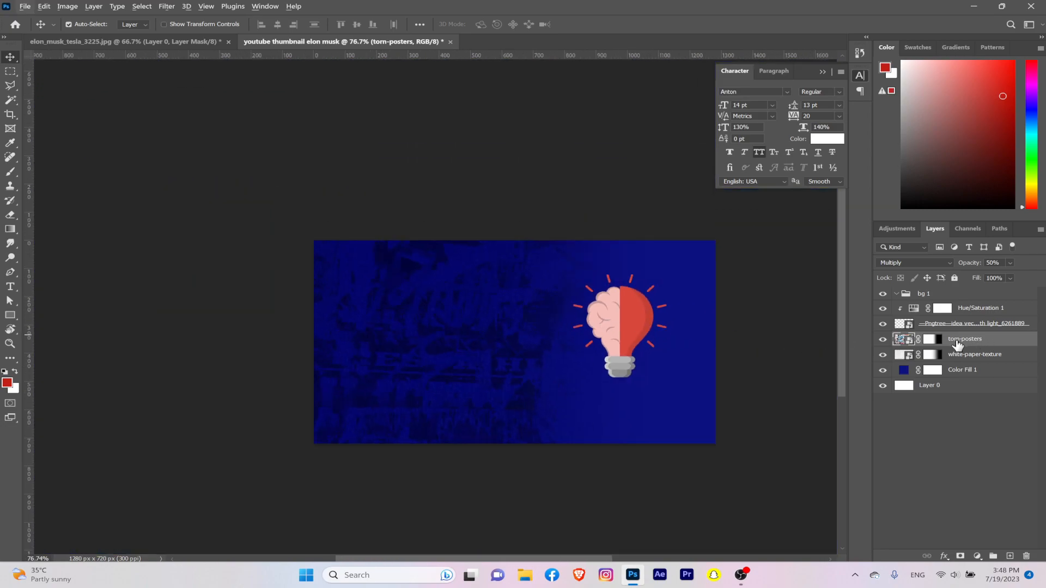
# Step: Duplicate the white-paper-texture layer and clip the copy to the light bulb, beneath the Hue/Saturation adjustment
pyautogui.click(975, 359)
pyautogui.keyDown('alt'); pyautogui.moveTo(978, 357); pyautogui.dragTo(968, 315); pyautogui.keyUp('alt')
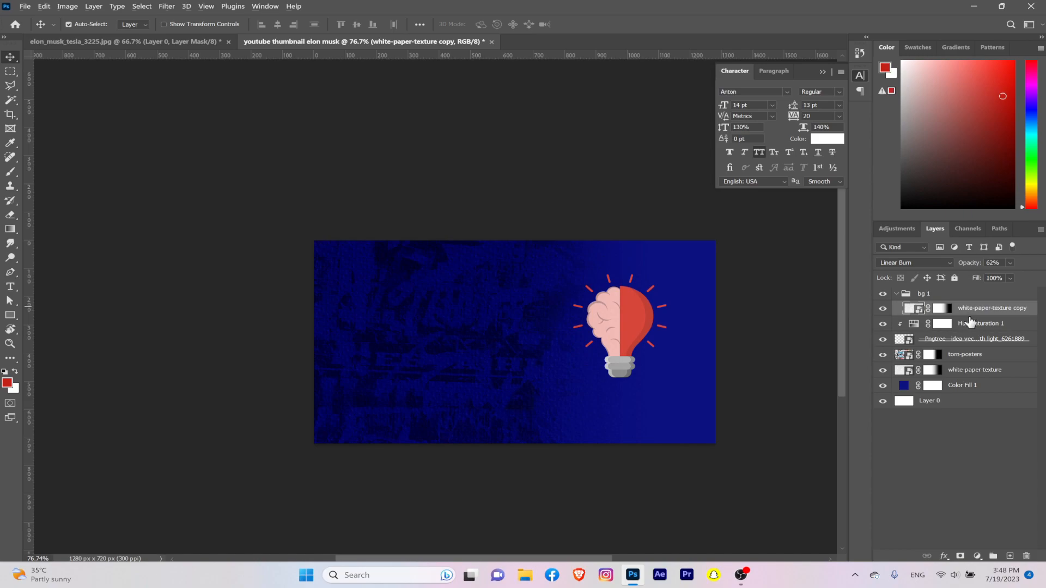
pyautogui.hotkey('ctrl', '=')
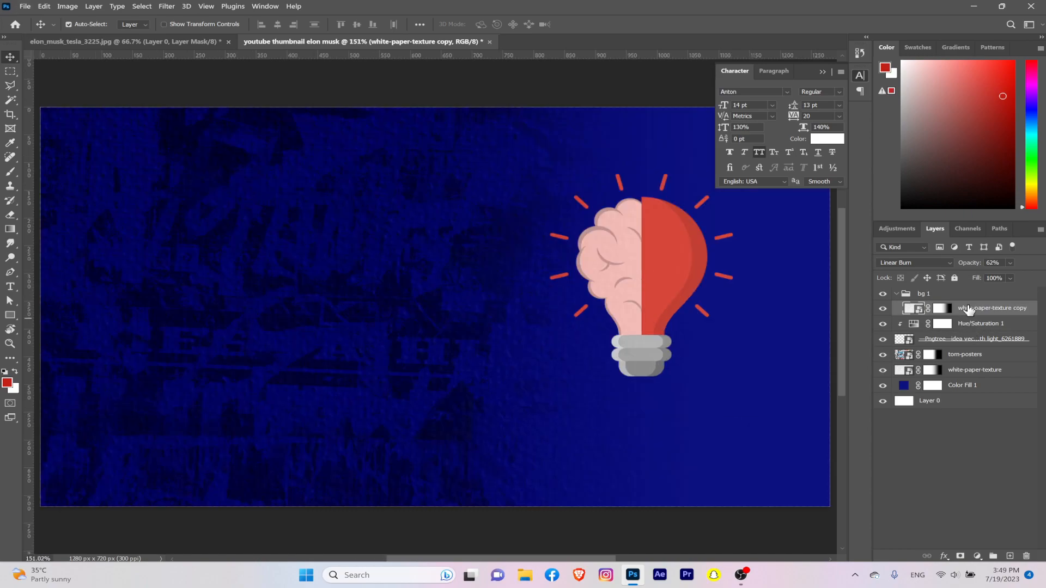
pyautogui.click(969, 326)
pyautogui.rightClick(967, 315)
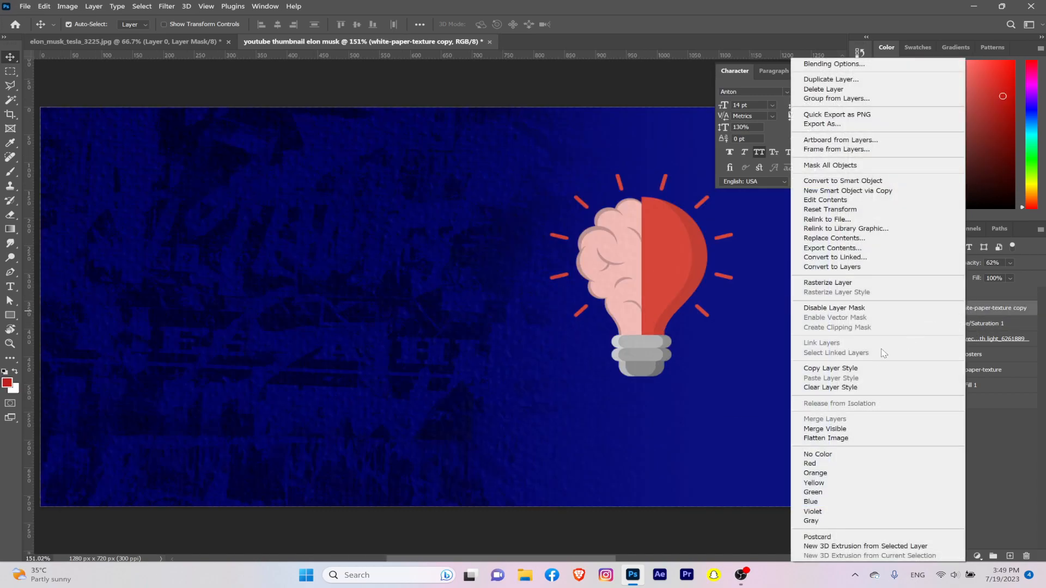
pyautogui.click(969, 310)
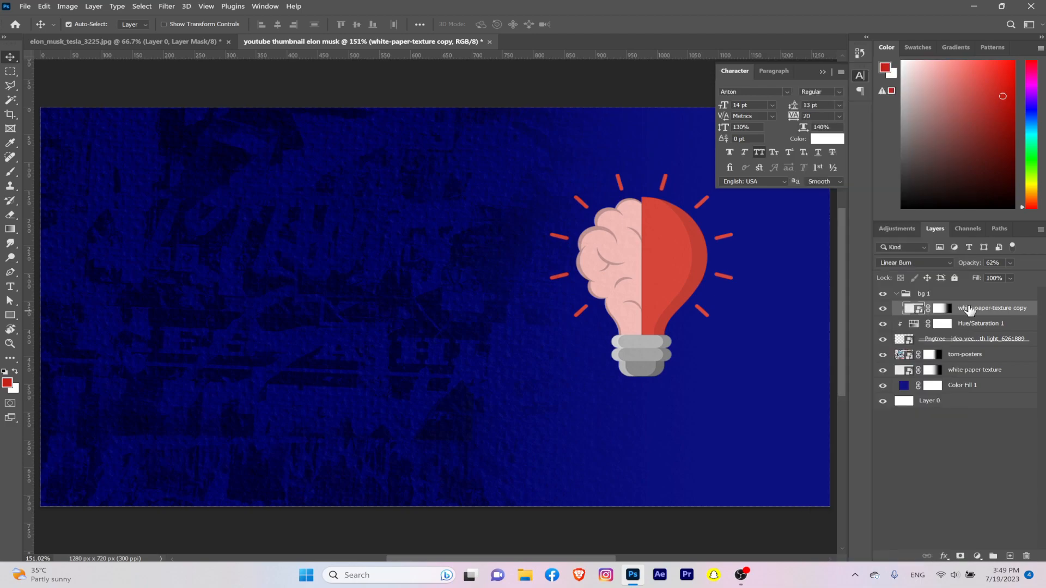
pyautogui.moveTo(973, 311)
pyautogui.mouseDown()
pyautogui.moveTo(979, 324)
pyautogui.moveTo(963, 321)
pyautogui.moveTo(975, 331)
pyautogui.mouseUp()
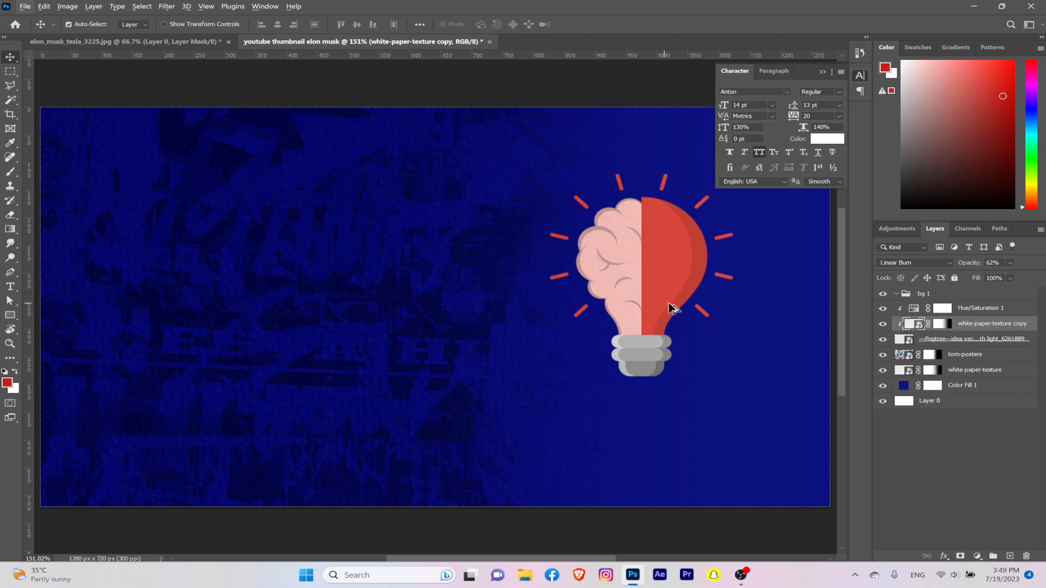
# Step: Move the clipped paper-texture copy above the Hue/Saturation adjustment
pyautogui.scroll(-3, 708, 316)
pyautogui.scroll(3, 710, 314)
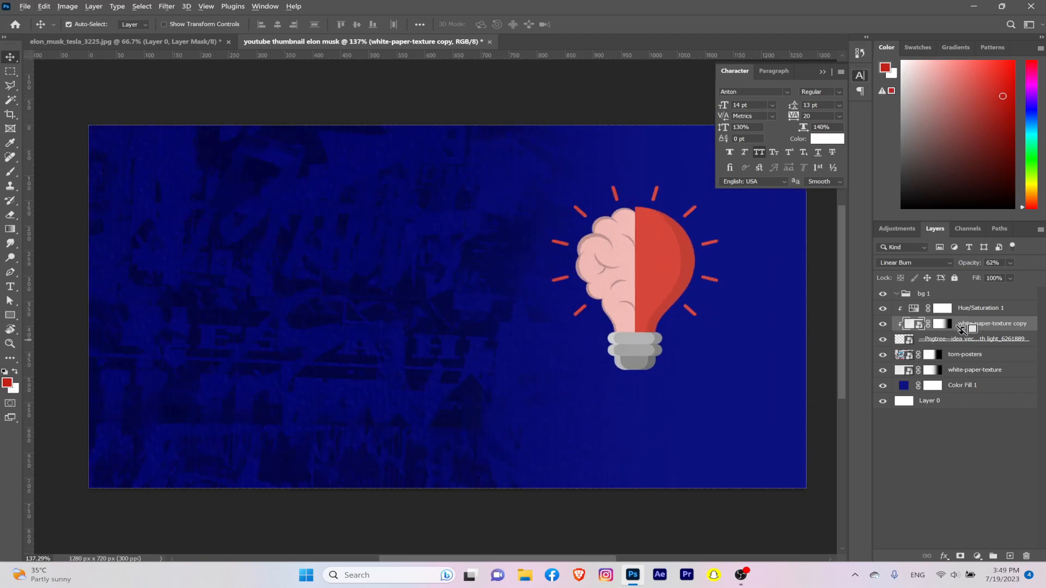
pyautogui.click(960, 309)
pyautogui.scroll(1, 692, 283)
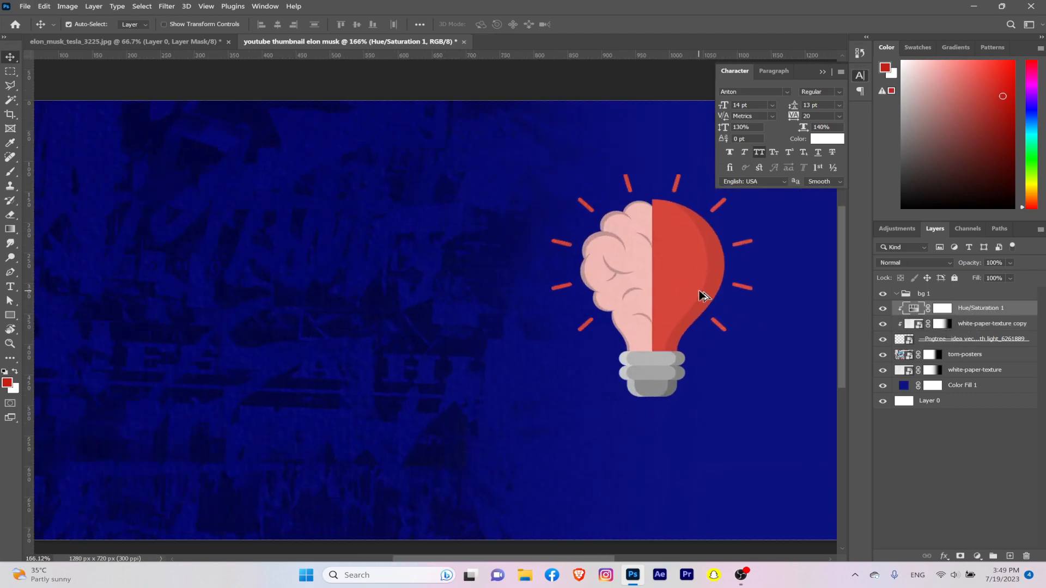
pyautogui.scroll(5, 681, 274)
pyautogui.moveTo(961, 325); pyautogui.dragTo(962, 308)
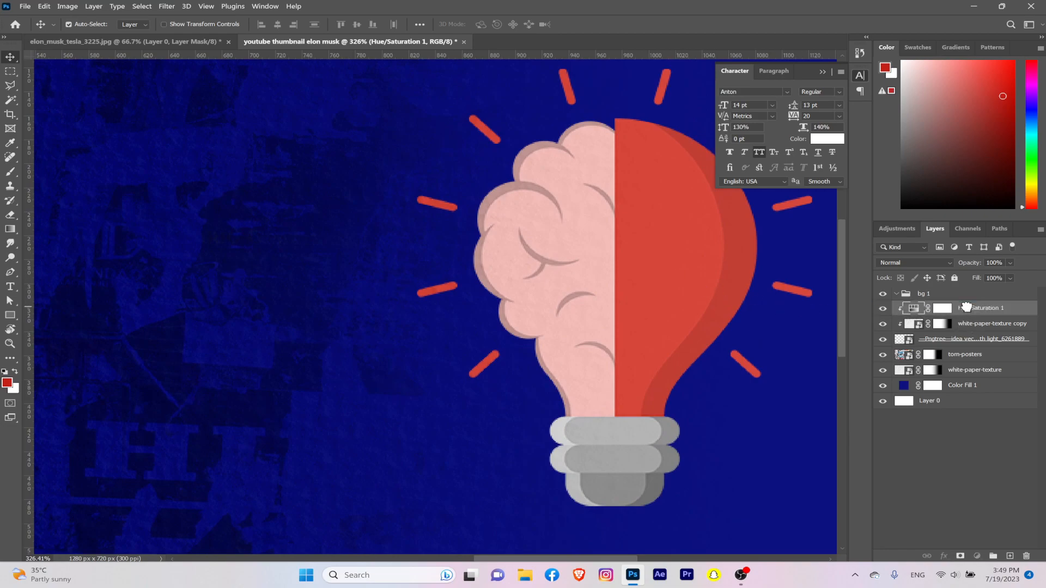
pyautogui.scroll(2, 707, 296)
pyautogui.scroll(-6, 708, 302)
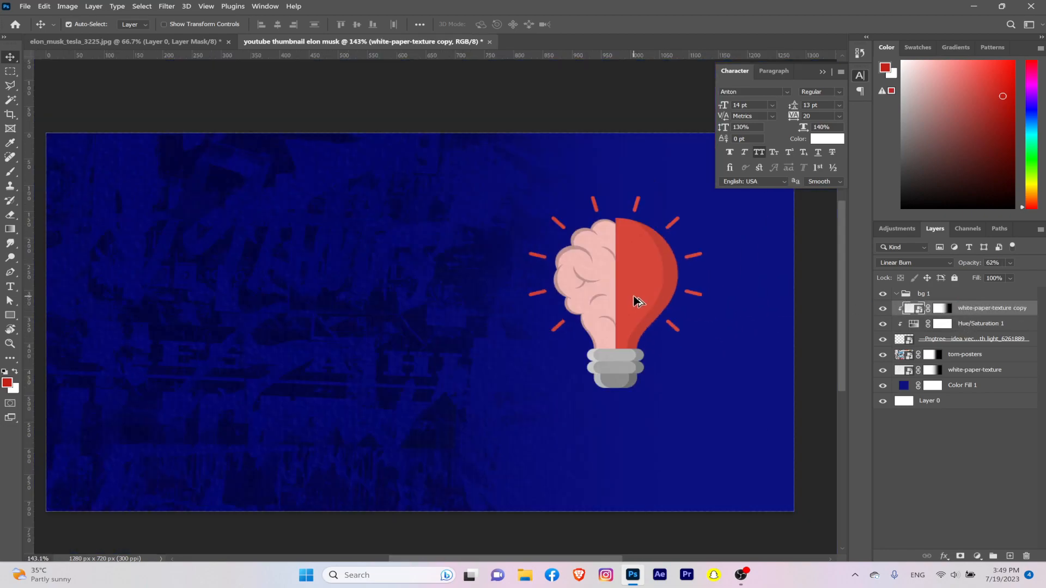
# Step: Disable the layer mask of the paper-texture copy so the texture covers the whole bulb
pyautogui.click(941, 309)
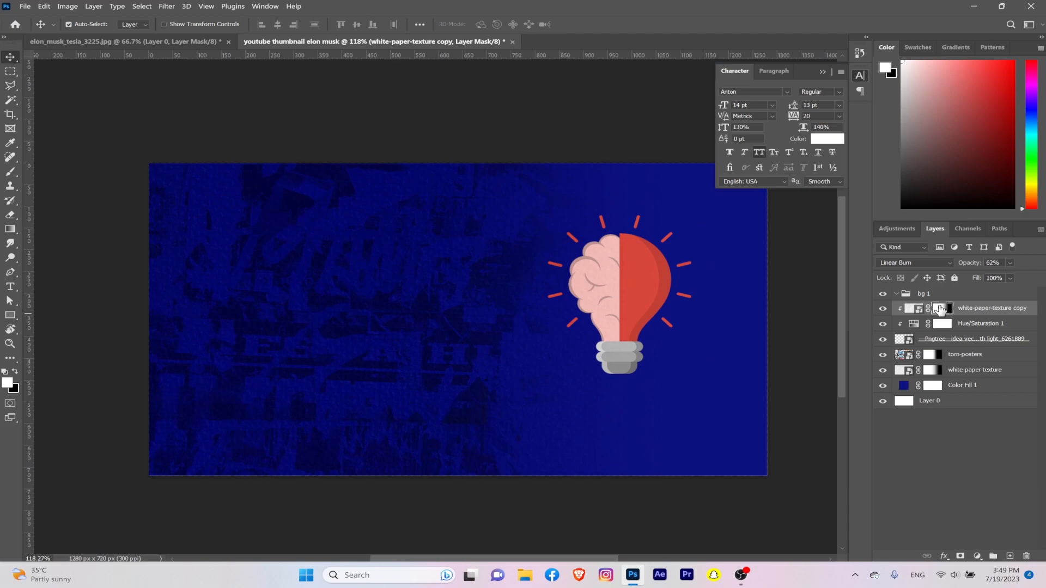
pyautogui.keyDown('shift'); pyautogui.click(940, 309); pyautogui.keyUp('shift')
pyautogui.scroll(5, 626, 277)
pyautogui.scroll(-5, 626, 277)
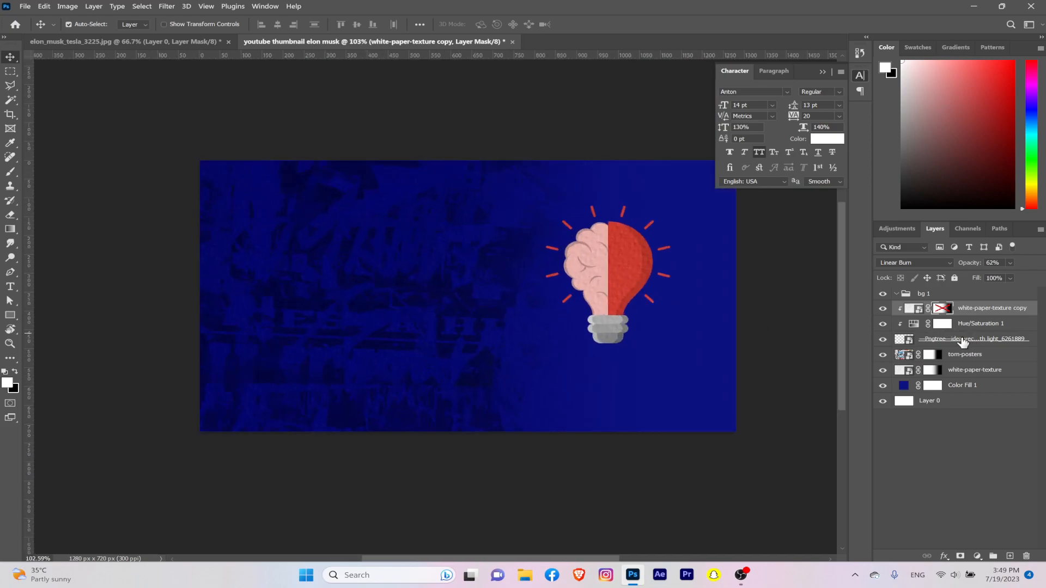
# Step: Group the bulb, its Hue/Saturation adjustment and the paper-texture copy, and name the group idewa
pyautogui.keyDown('shift'); pyautogui.click(962, 342); pyautogui.keyUp('shift')
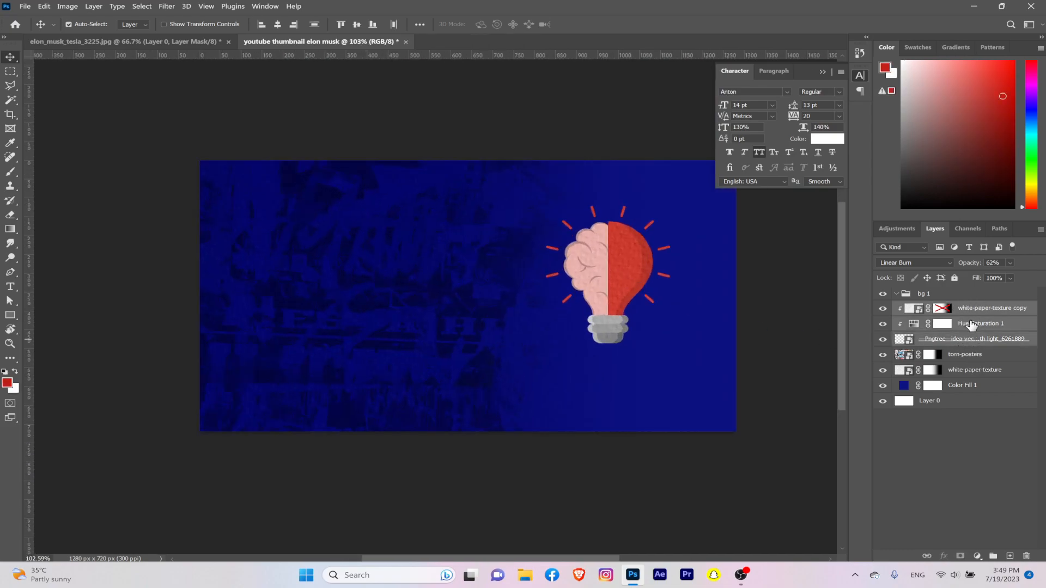
pyautogui.click(970, 311)
pyautogui.keyDown('shift'); pyautogui.click(968, 390); pyautogui.keyUp('shift')
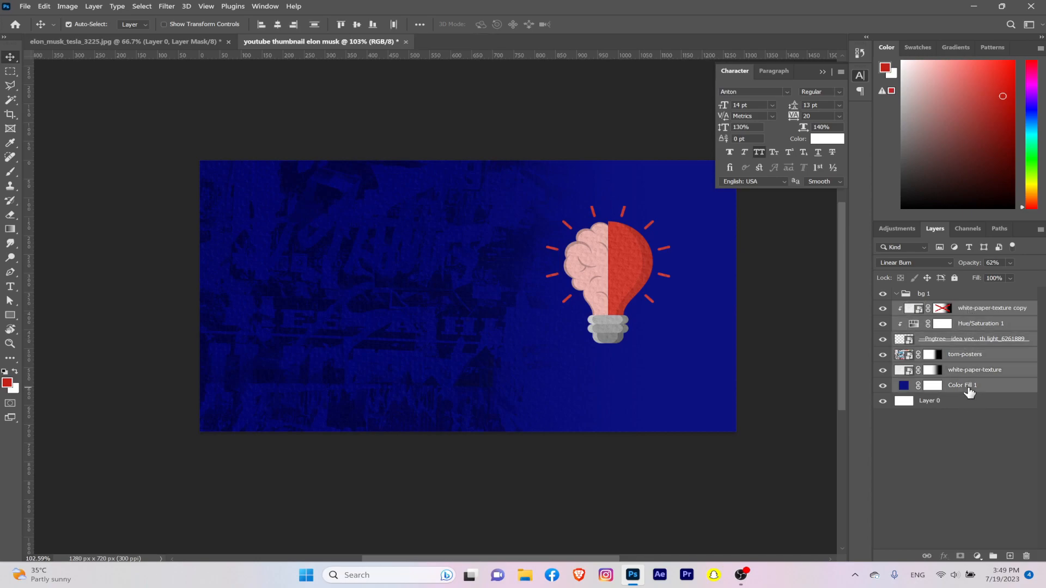
pyautogui.click(961, 309)
pyautogui.keyDown('shift'); pyautogui.click(962, 346); pyautogui.keyUp('shift')
pyautogui.hotkey('ctrl', 'g')
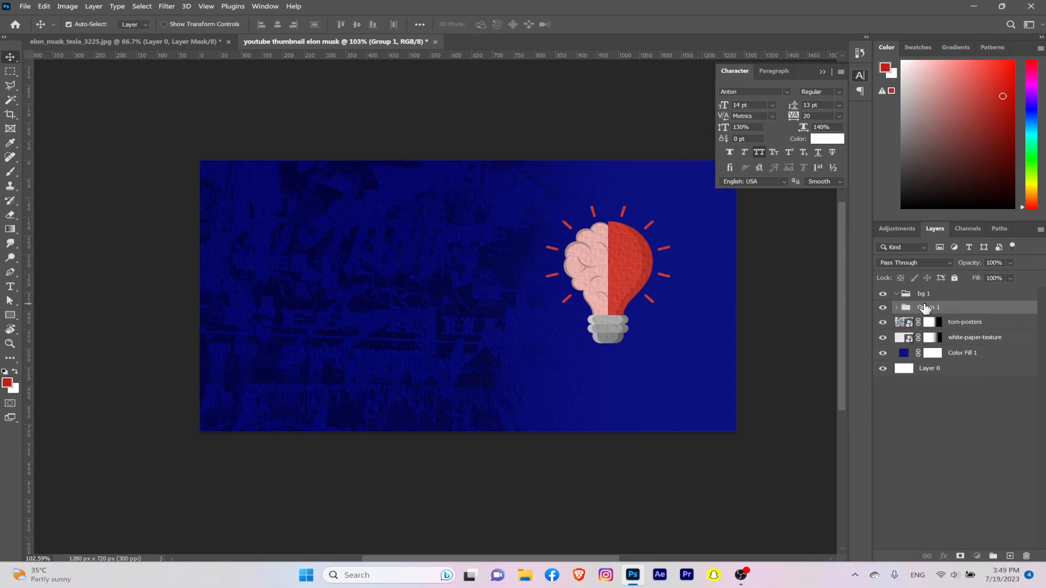
pyautogui.write('idewa')
pyautogui.press('Return')
# Step: Scale the idewa group to about 127% and move the bulb toward the canvas's upper right
pyautogui.hotkey('ctrl', 't')
pyautogui.moveTo(464, 118); pyautogui.dragTo(463, 56)
pyautogui.moveTo(739, 242); pyautogui.dragTo(692, 305)
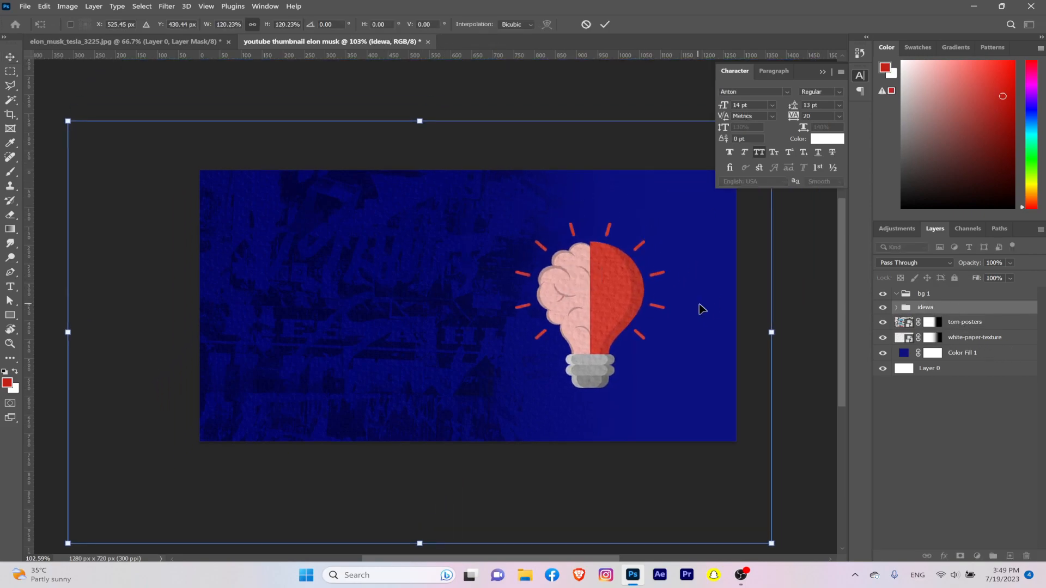
pyautogui.moveTo(772, 331); pyautogui.dragTo(815, 332)
pyautogui.moveTo(679, 339)
pyautogui.mouseDown()
pyautogui.moveTo(666, 333)
pyautogui.moveTo(674, 320)
pyautogui.mouseUp()
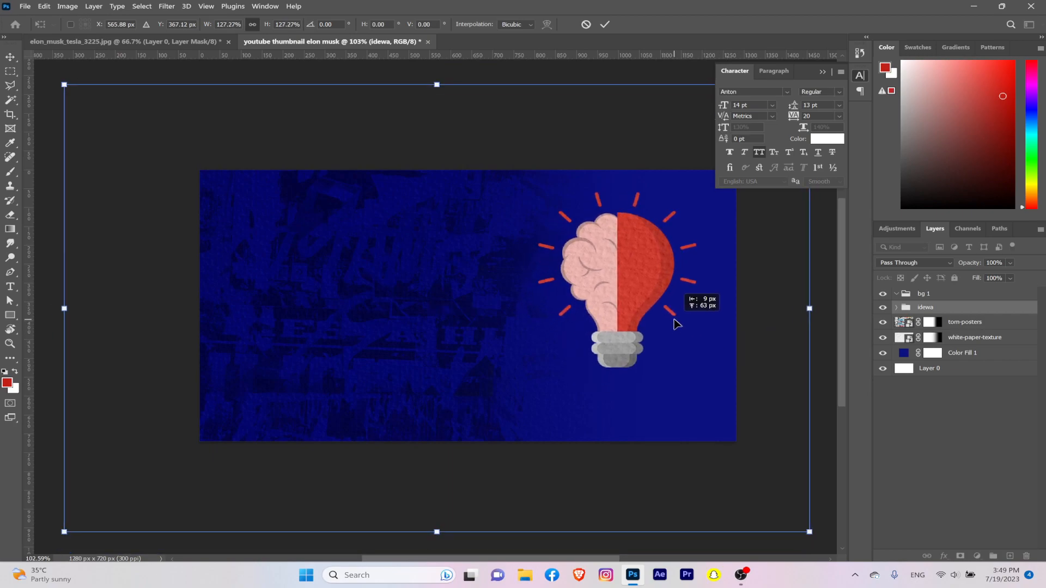
pyautogui.click(605, 26)
# Step: Add a Curves adjustment clipped to the idewa group and lower its midtones slightly to darken the bulb
pyautogui.scroll(-5, 618, 266)
pyautogui.scroll(3, 599, 329)
pyautogui.scroll(-1, 630, 285)
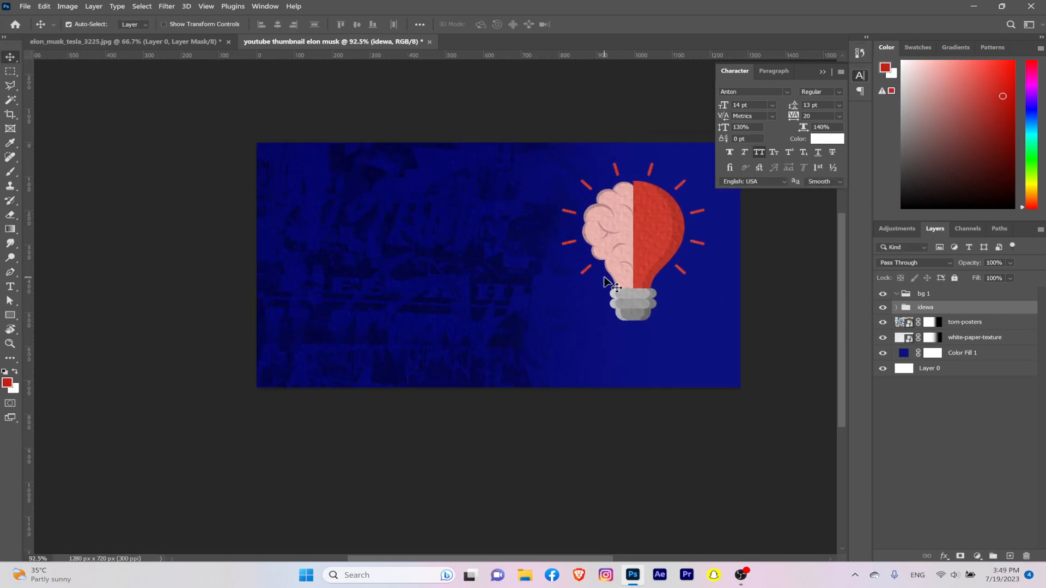
pyautogui.scroll(3, 642, 250)
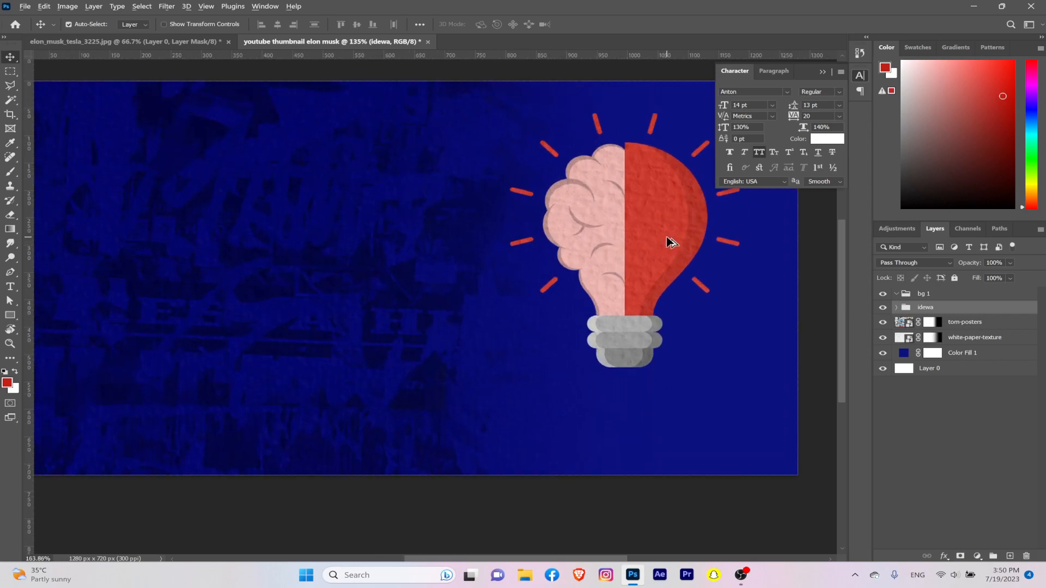
pyautogui.scroll(-6, 670, 240)
pyautogui.scroll(4, 668, 256)
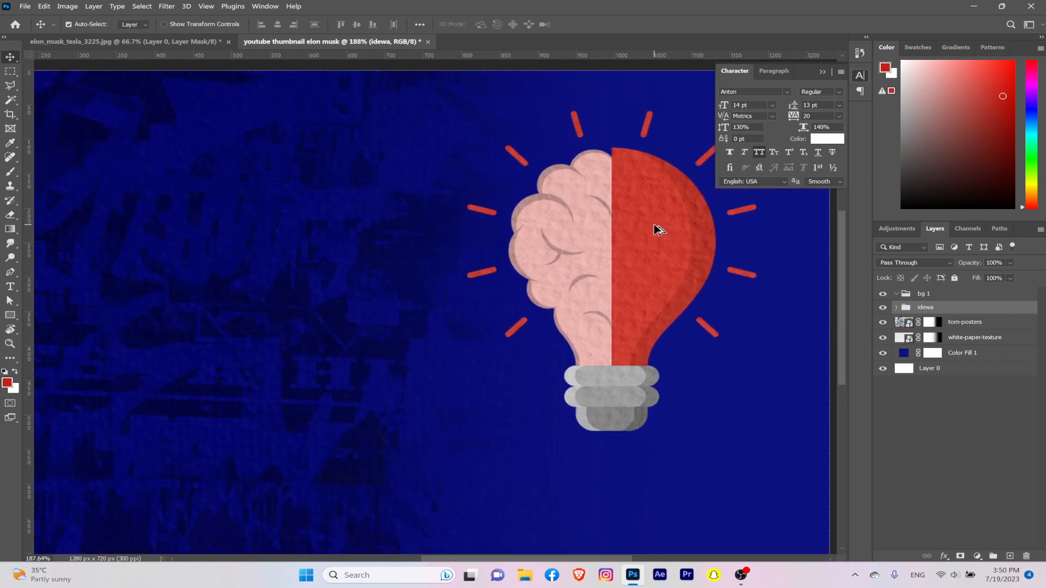
pyautogui.scroll(-2, 665, 238)
pyautogui.click(977, 556)
pyautogui.click(959, 408)
pyautogui.click(706, 251)
pyautogui.moveTo(714, 180); pyautogui.dragTo(727, 179)
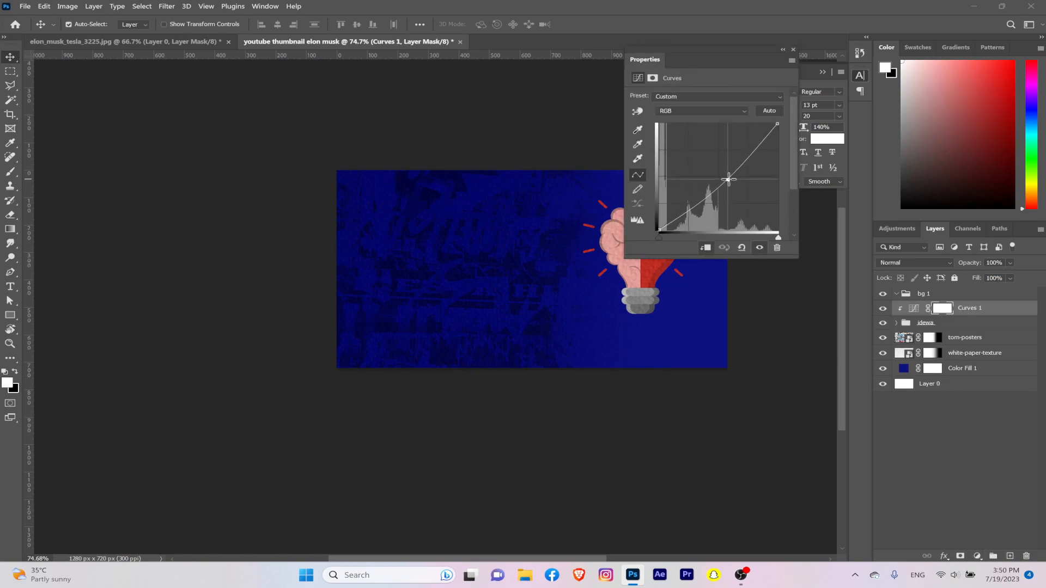
# Step: Lower the midtones of the bulb's Curves adjustment a little further to darken it, and close the adjustment's settings
pyautogui.moveTo(707, 77); pyautogui.dragTo(826, 196)
pyautogui.moveTo(847, 298)
pyautogui.mouseDown()
pyautogui.moveTo(873, 315)
pyautogui.moveTo(859, 293)
pyautogui.mouseUp()
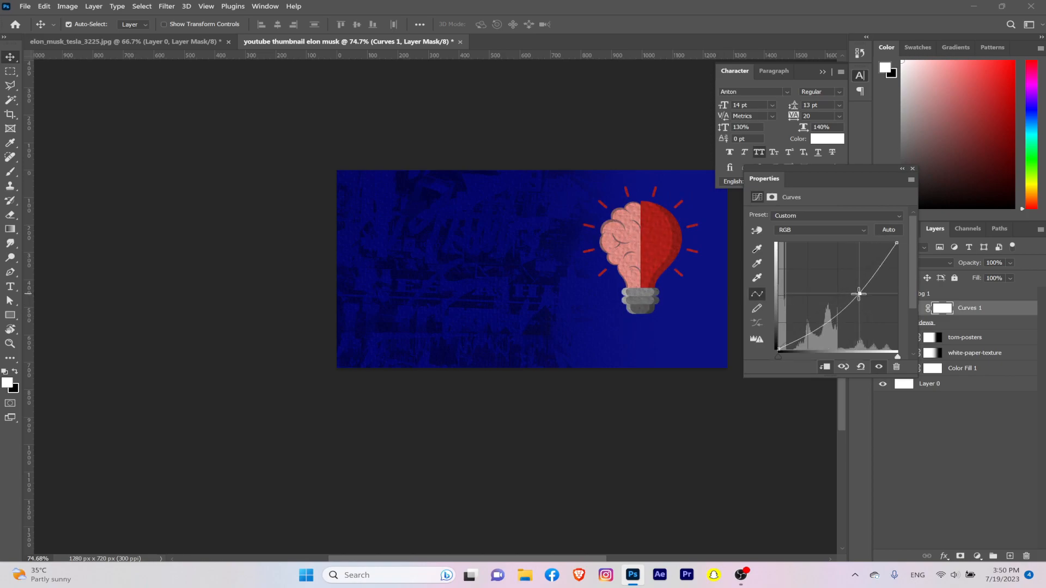
pyautogui.click(913, 169)
pyautogui.scroll(5, 708, 249)
pyautogui.scroll(-6, 663, 245)
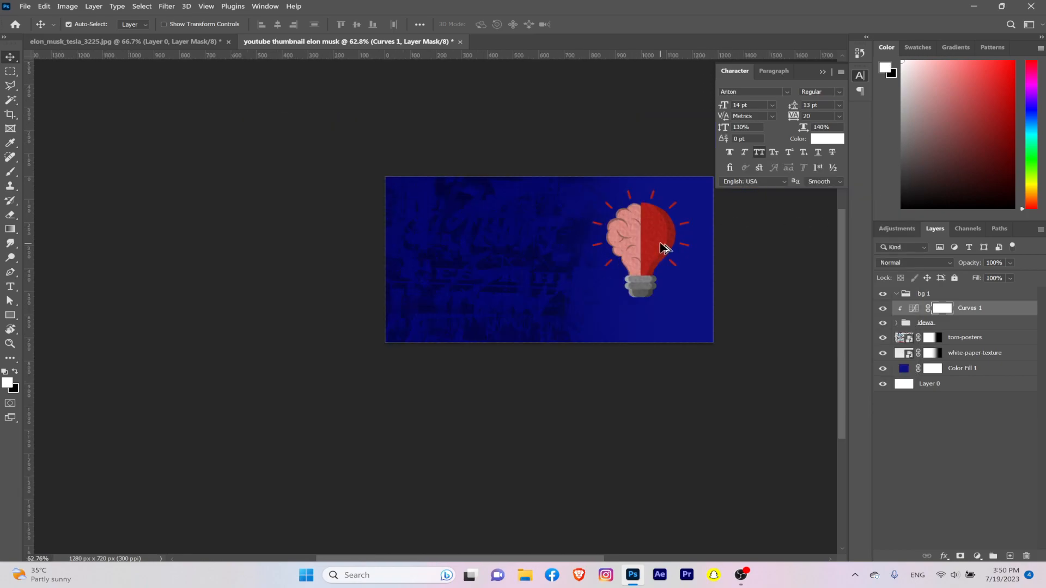
pyautogui.scroll(4, 665, 252)
# Step: Bring the masked Elon Musk cutout from elon_musk_tesla_3225.jpg into the YouTube thumbnail document
pyautogui.click(134, 43)
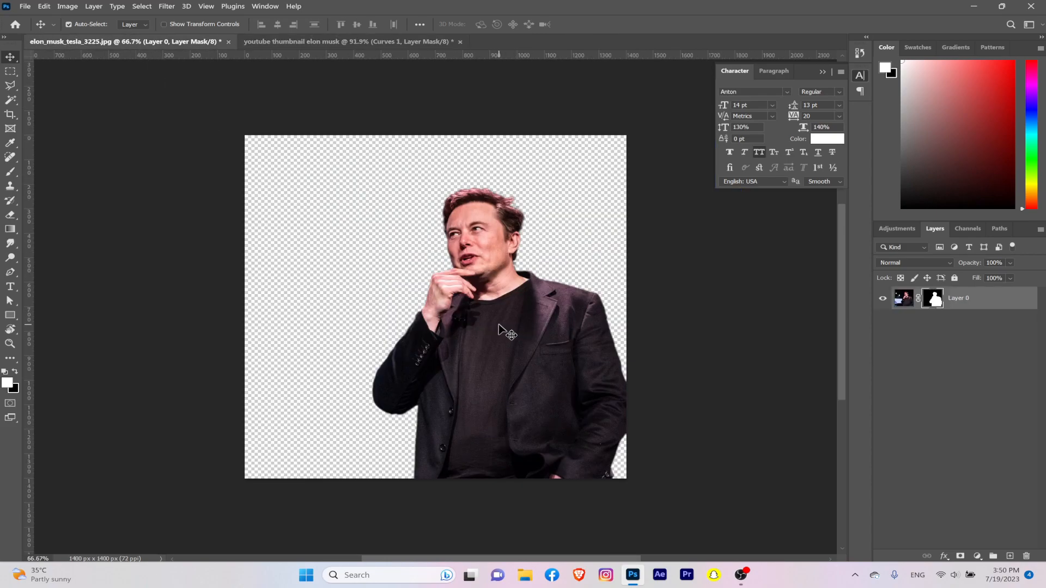
pyautogui.moveTo(985, 301); pyautogui.dragTo(603, 194)
pyautogui.scroll(-3, 574, 210)
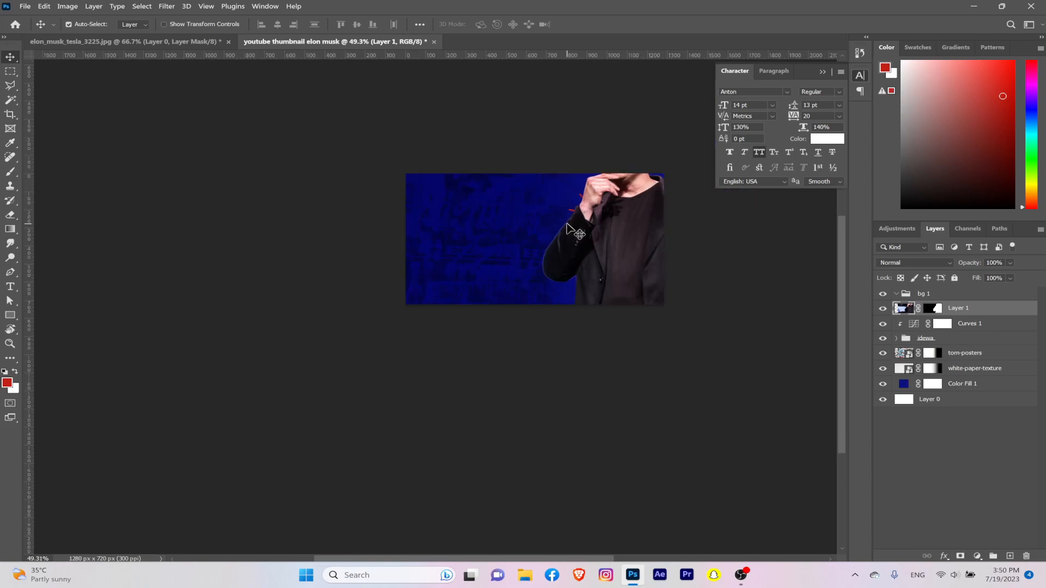
pyautogui.hotkey('ctrl', 't')
pyautogui.click(605, 24)
pyautogui.click(984, 325)
pyautogui.click(973, 310)
pyautogui.hotkey('ctrl', 't')
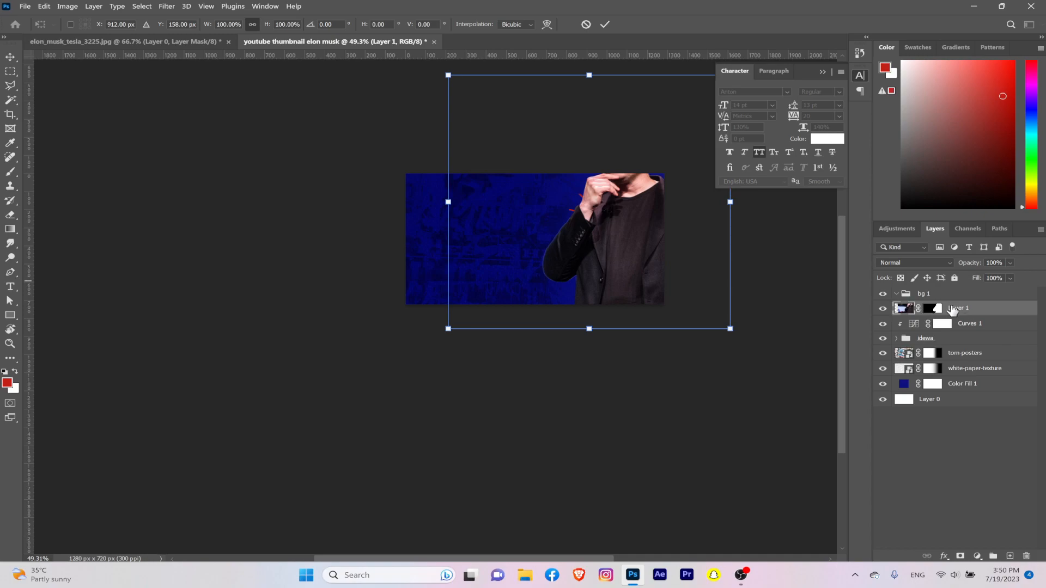
pyautogui.click(605, 23)
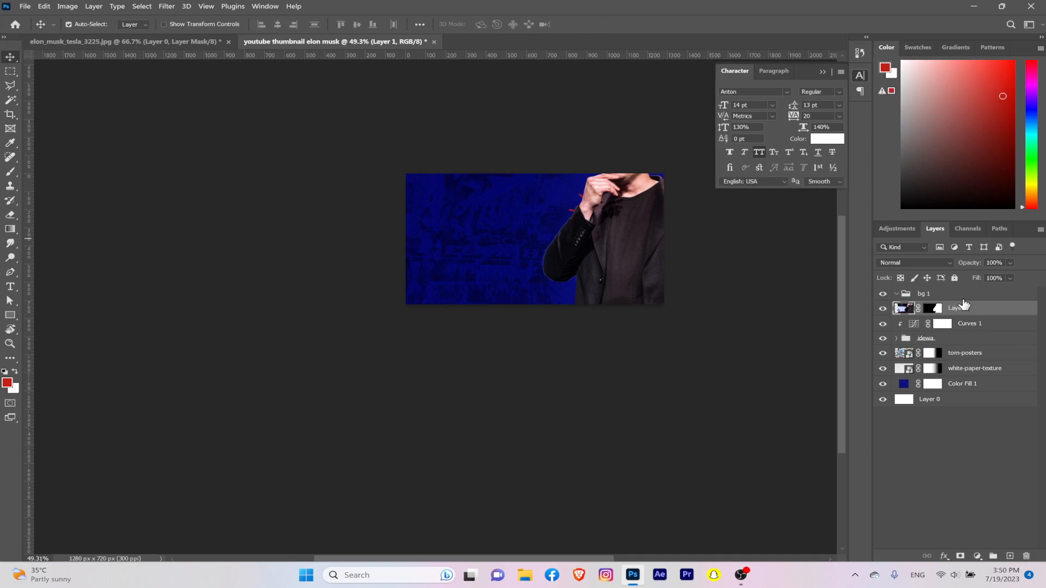
# Step: Try shrinking the Elon Musk layer to about 13 px and enlarging it again, and undo both transforms
pyautogui.hotkey('ctrl', 't')
pyautogui.moveTo(732, 204); pyautogui.dragTo(454, 214)
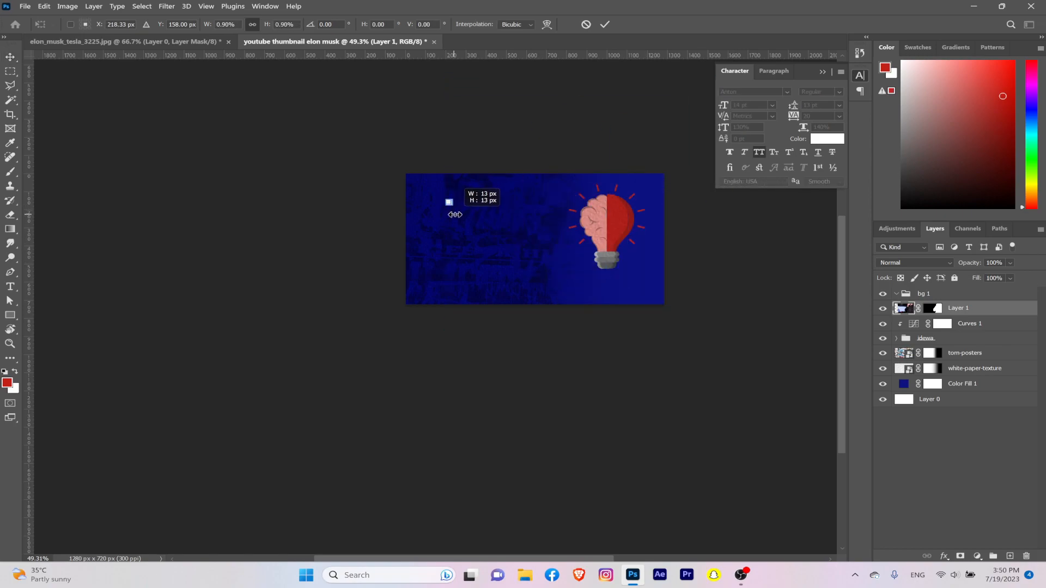
pyautogui.click(605, 24)
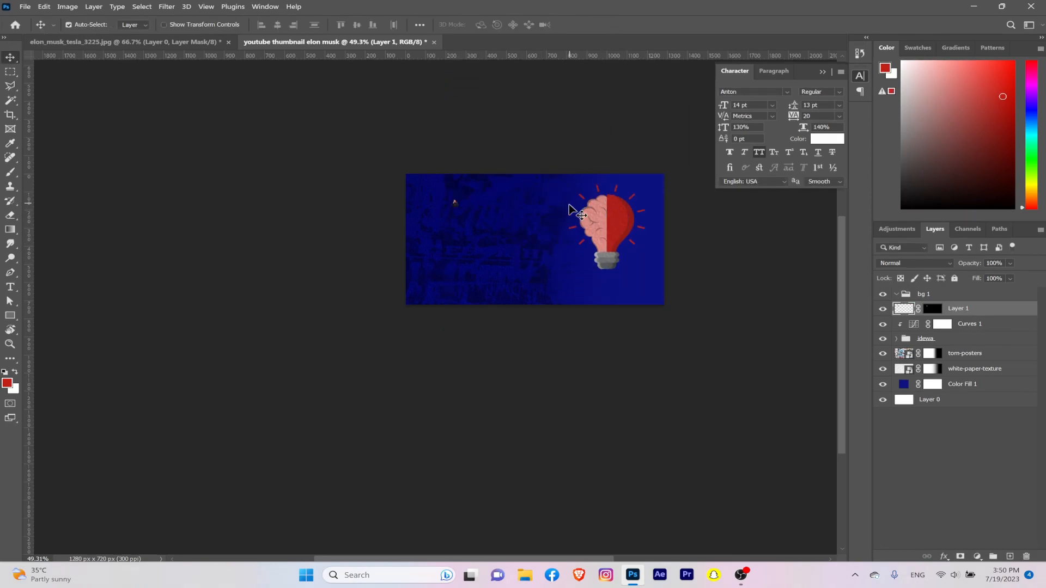
pyautogui.hotkey('ctrl', 't')
pyautogui.moveTo(455, 206); pyautogui.dragTo(647, 311)
pyautogui.moveTo(574, 271); pyautogui.dragTo(569, 240)
pyautogui.click(605, 24)
pyautogui.scroll(3, 571, 246)
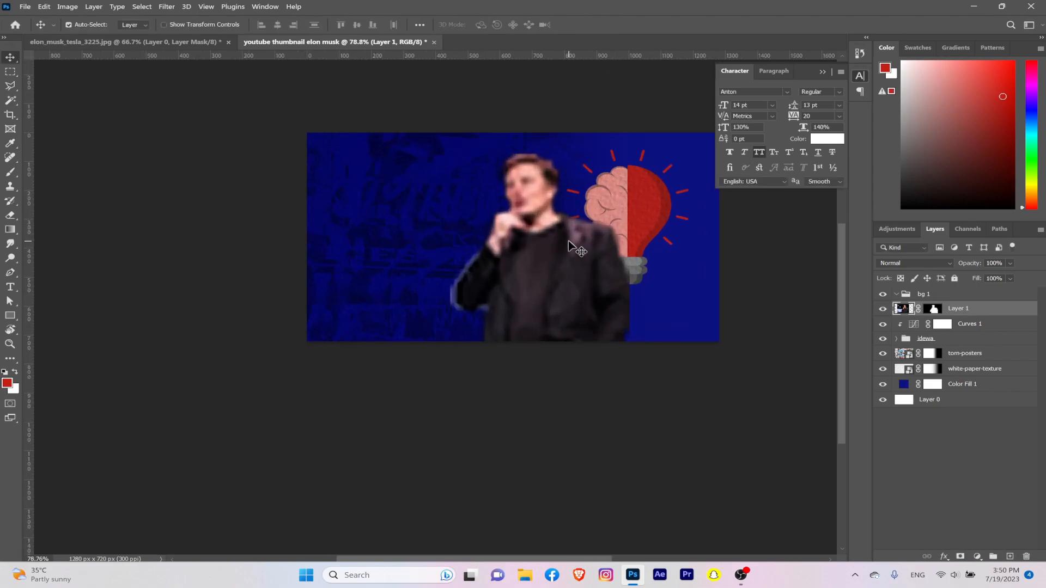
pyautogui.scroll(-3, 568, 241)
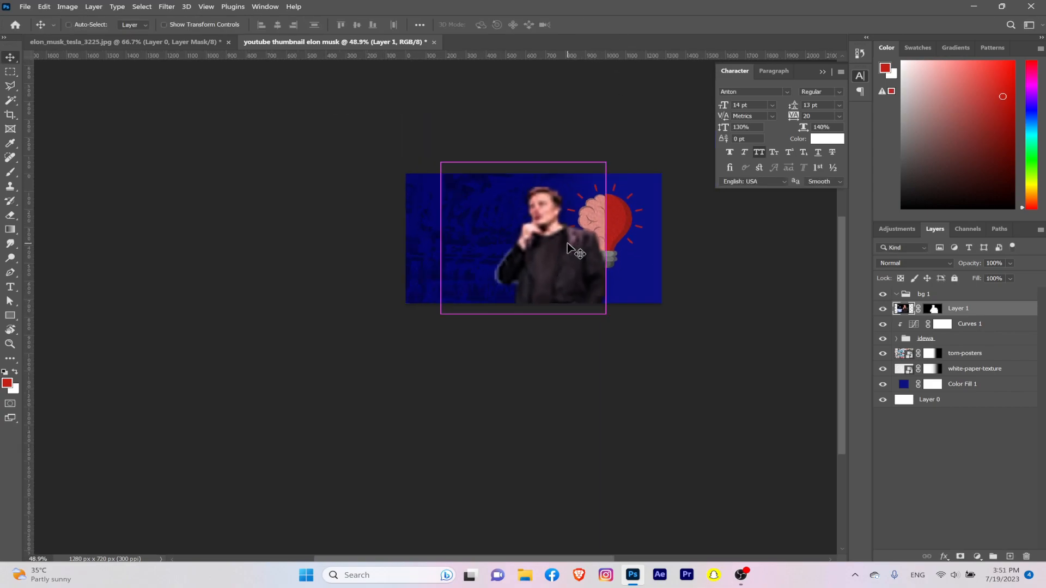
pyautogui.hotkey('ctrl', 'z')
pyautogui.hotkey('ctrl', 'z')
# Step: Convert the Elon Musk layer to a smart object and scale it down to fit the canvas's right side
pyautogui.rightClick(961, 311)
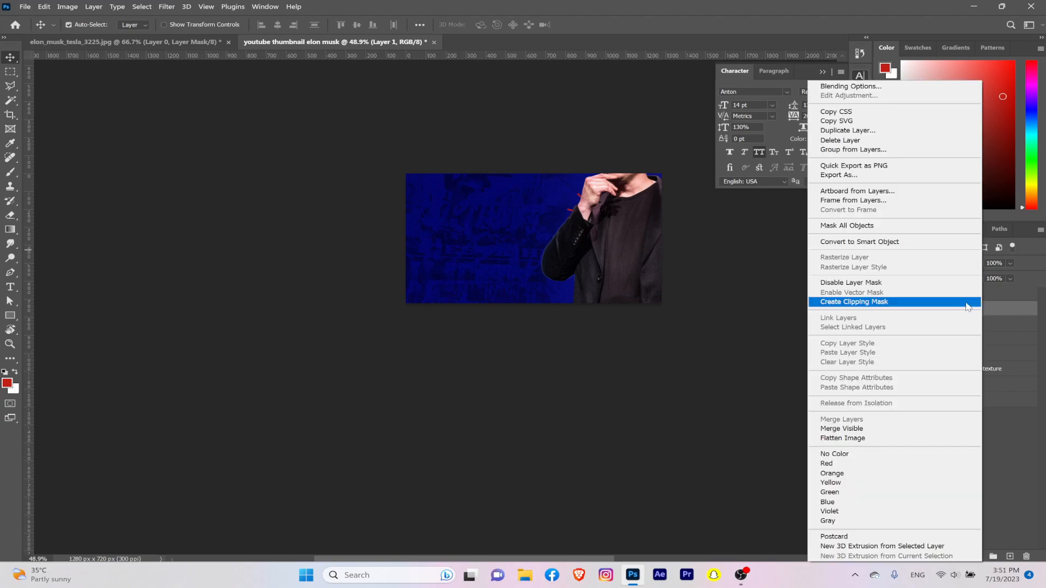
pyautogui.click(858, 242)
pyautogui.hotkey('ctrl', 't')
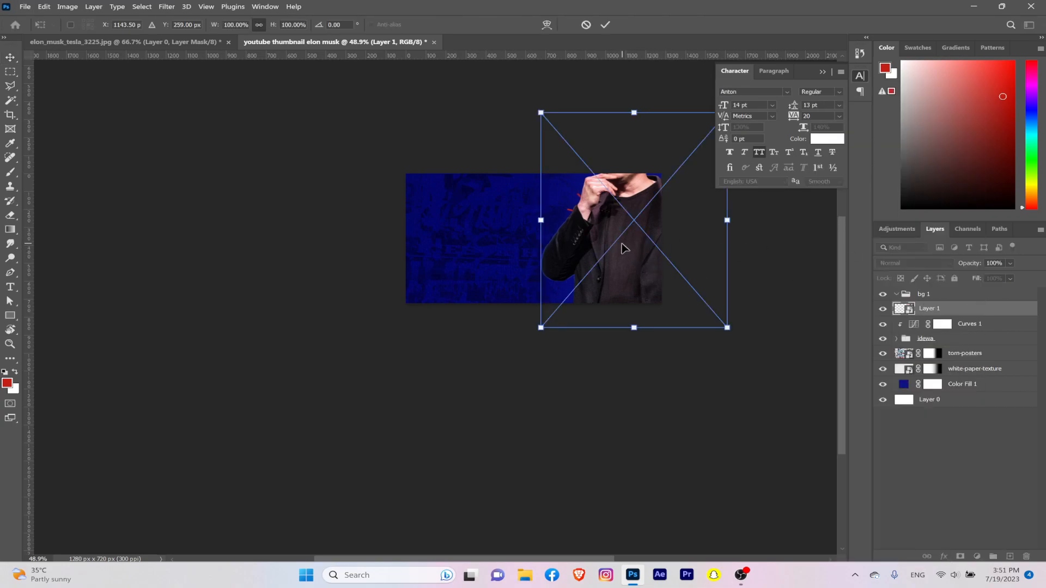
pyautogui.moveTo(728, 221); pyautogui.dragTo(680, 336)
pyautogui.moveTo(600, 292); pyautogui.dragTo(612, 257)
pyautogui.click(607, 25)
pyautogui.scroll(5, 617, 197)
pyautogui.scroll(3, 620, 198)
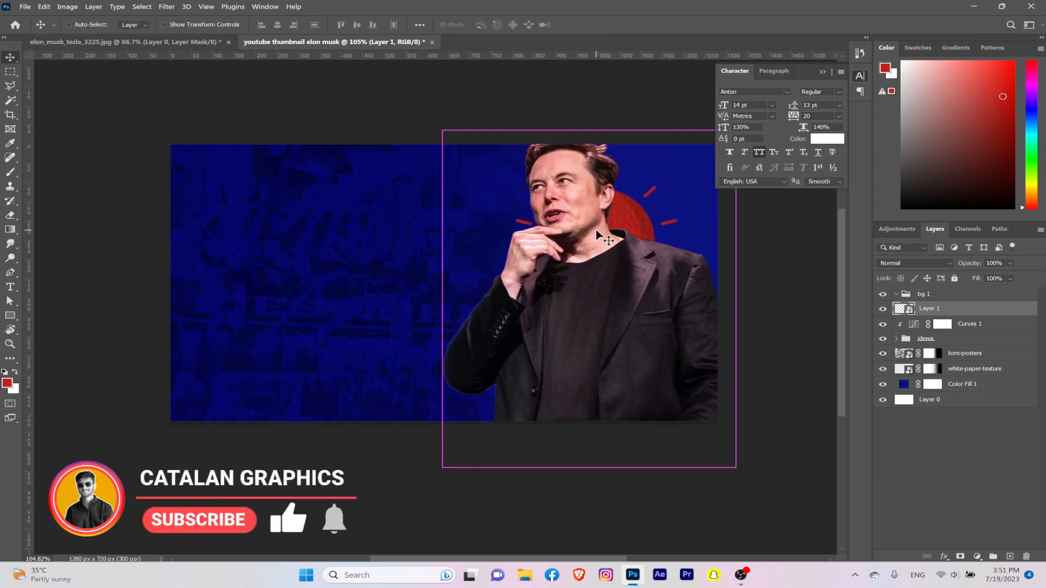
# Step: Scale the Elon Musk cutout to about 58% and position it in front of the bulb
pyautogui.hotkey('ctrl', 't')
pyautogui.moveTo(738, 299); pyautogui.dragTo(674, 289)
pyautogui.moveTo(600, 321)
pyautogui.mouseDown()
pyautogui.moveTo(584, 302)
pyautogui.moveTo(603, 302)
pyautogui.mouseUp()
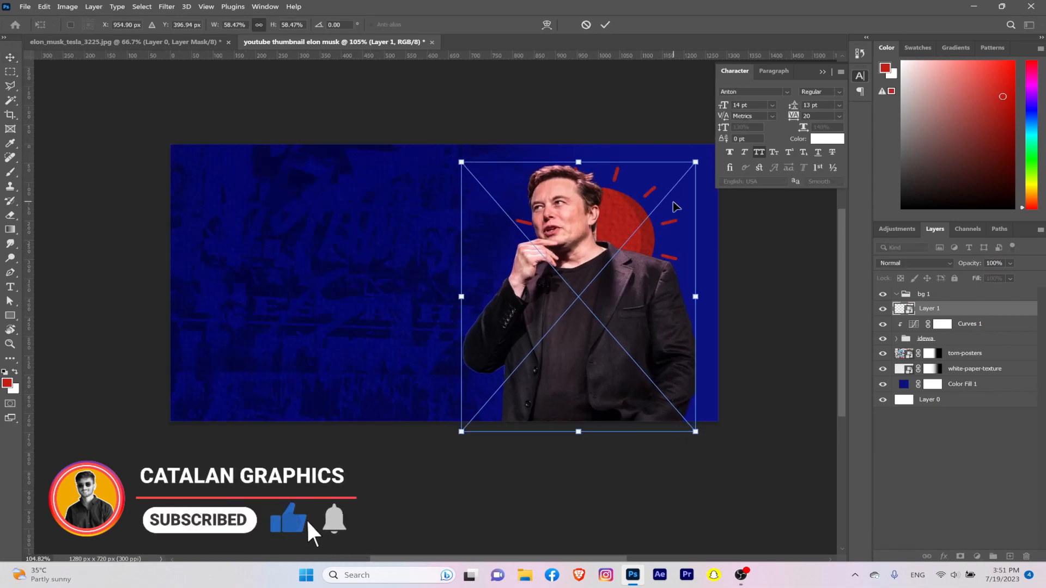
pyautogui.click(605, 25)
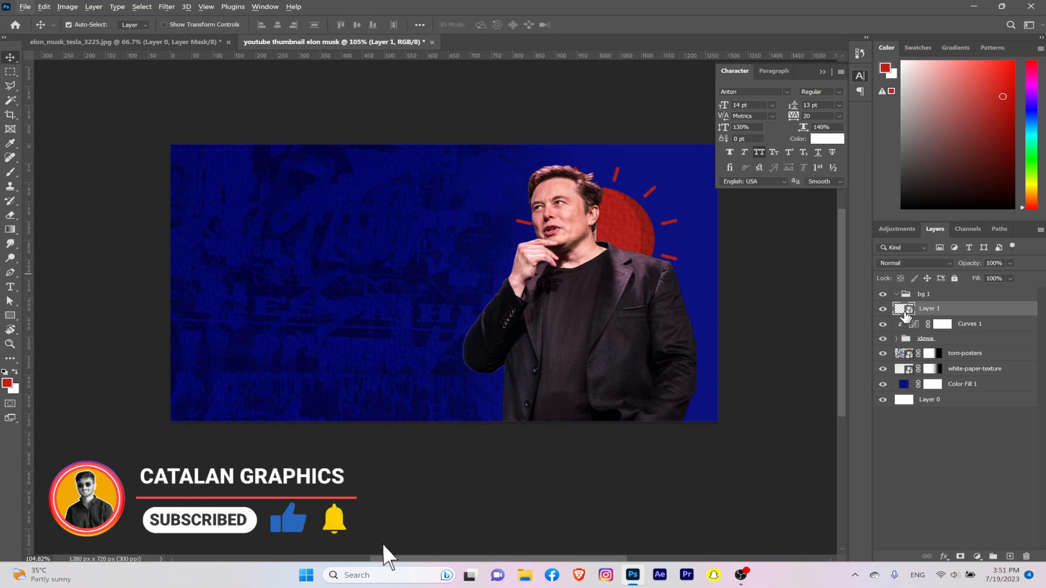
pyautogui.scroll(5, 637, 294)
pyautogui.moveTo(636, 294); pyautogui.dragTo(592, 292)
pyautogui.scroll(-5, 603, 272)
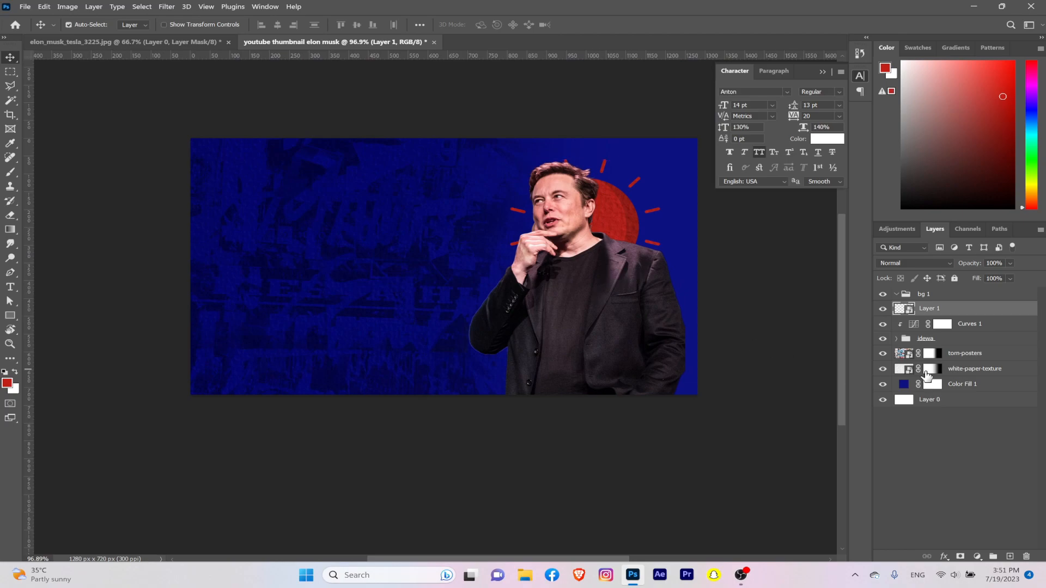
# Step: Add a Black & White adjustment clipped to the Elon Musk layer and set its Reds to 54
pyautogui.click(977, 556)
pyautogui.click(974, 468)
pyautogui.click(824, 367)
pyautogui.moveTo(822, 256); pyautogui.dragTo(828, 258)
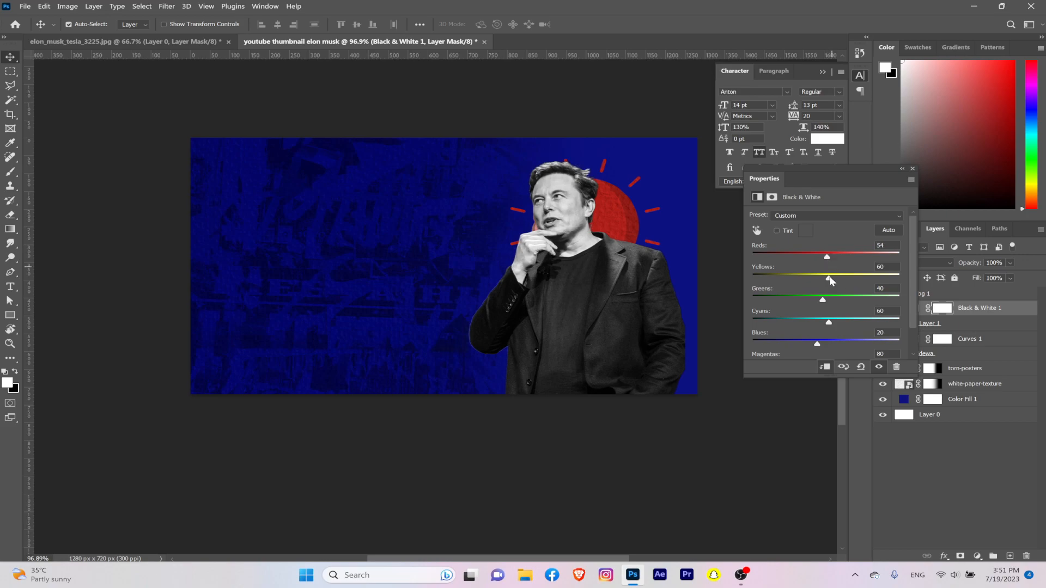
pyautogui.click(902, 168)
pyautogui.click(840, 65)
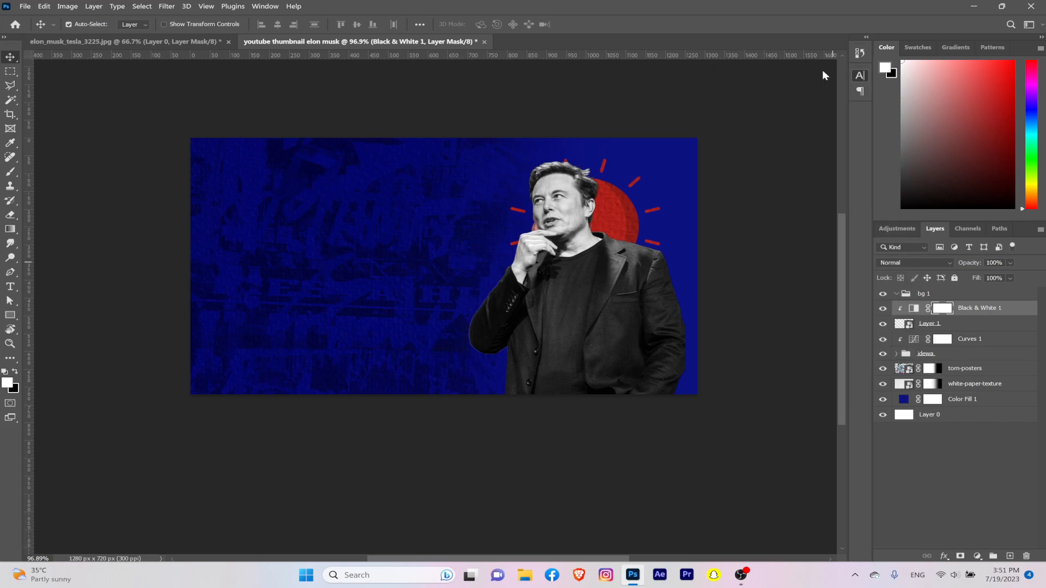
# Step: Merge the Black & White adjustment and the Elon Musk layer into one smart object, and move it slightly up
pyautogui.click(946, 324)
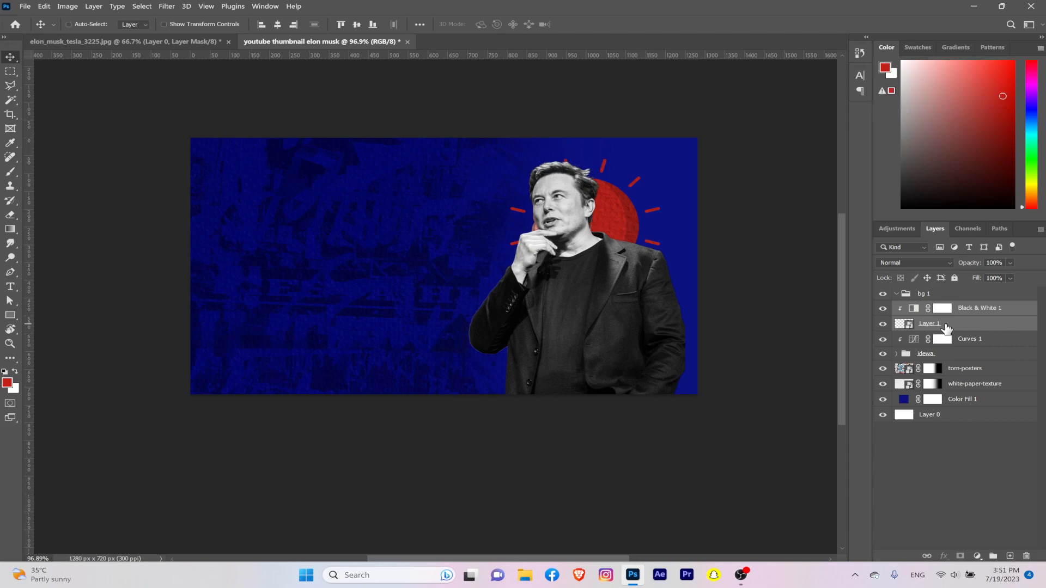
pyautogui.hotkey('ctrl', 'e')
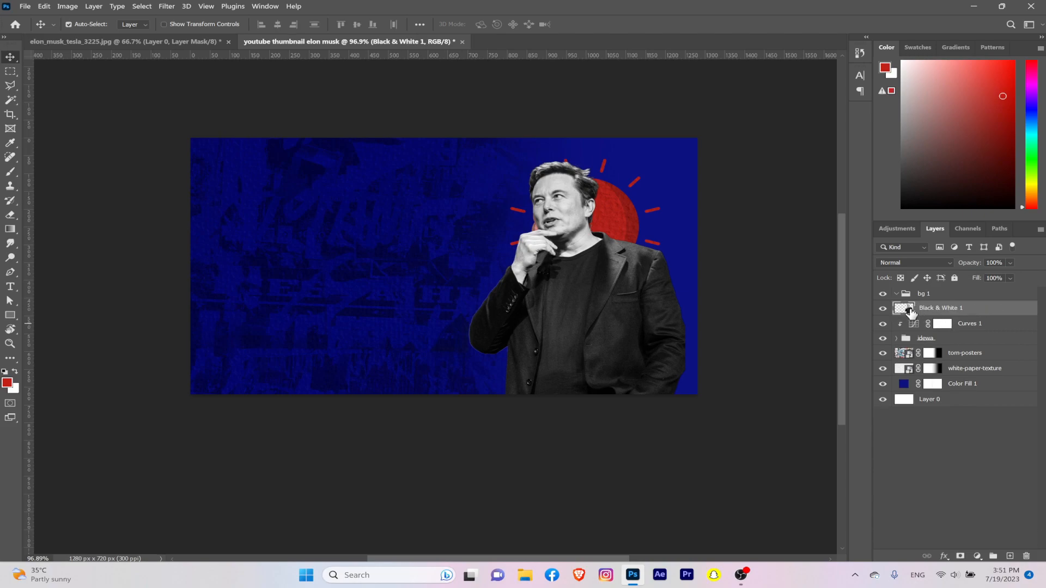
pyautogui.rightClick(933, 312)
pyautogui.click(815, 244)
pyautogui.moveTo(617, 300); pyautogui.dragTo(617, 292)
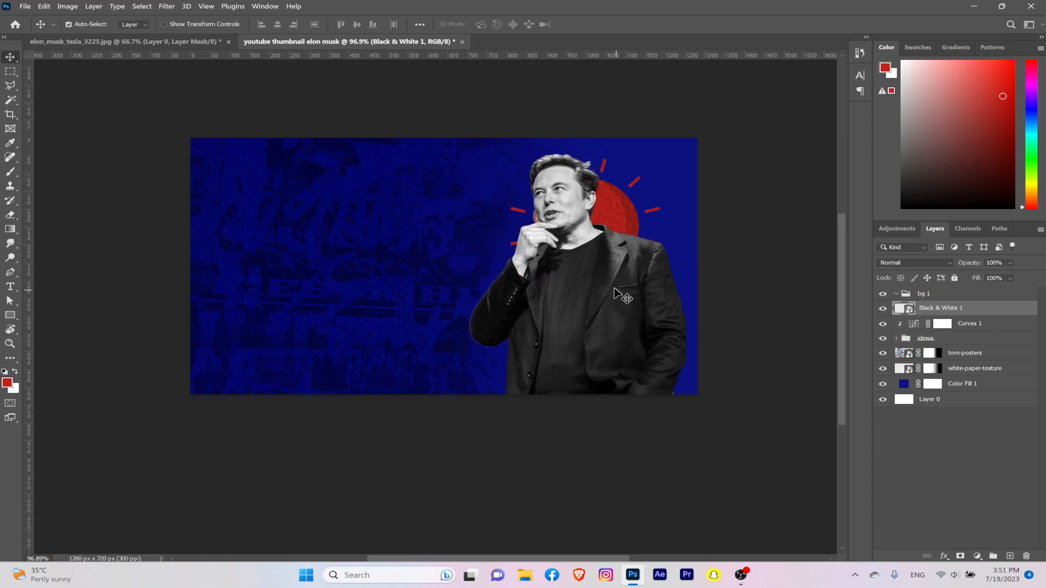
# Step: Examine the black-and-white cutout's face, edges and jacket up close and against the whole thumbnail
pyautogui.scroll(5, 582, 259)
pyautogui.scroll(2, 583, 261)
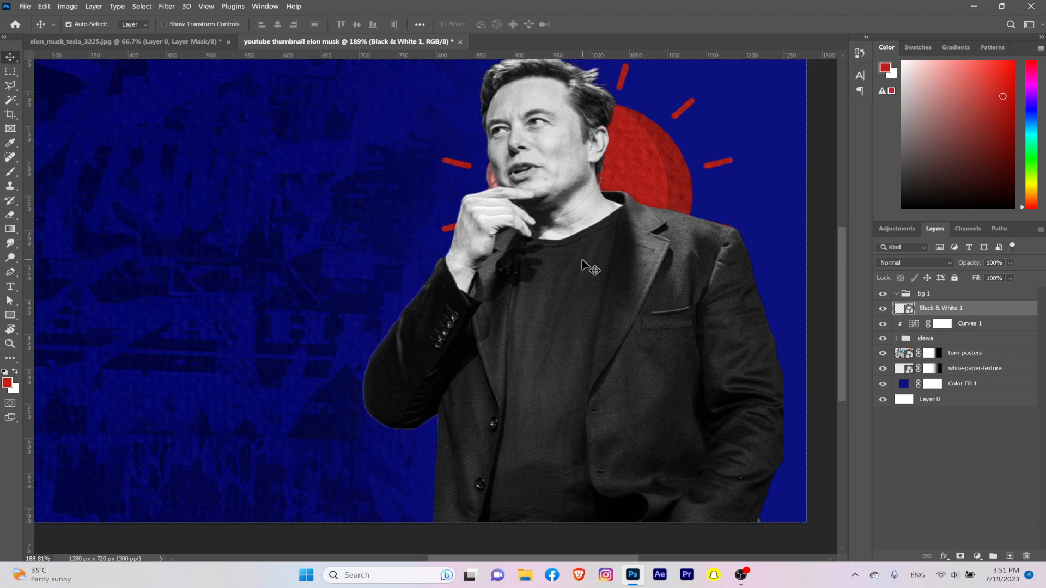
pyautogui.scroll(2, 577, 256)
pyautogui.scroll(-6, 572, 250)
pyautogui.scroll(8, 403, 251)
pyautogui.moveTo(469, 216); pyautogui.dragTo(324, 397)
pyautogui.scroll(-6, 388, 278)
pyautogui.scroll(5, 391, 255)
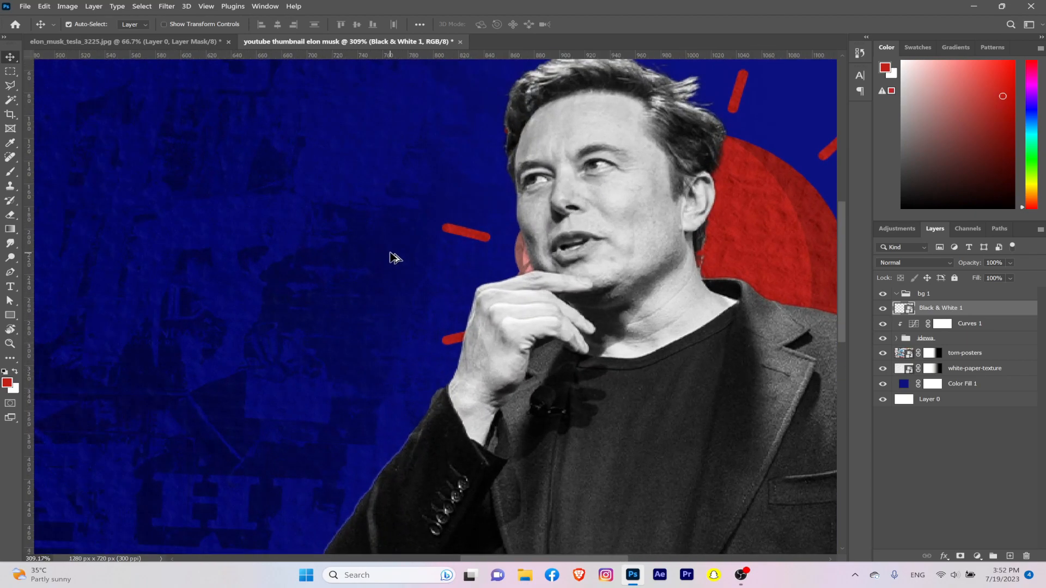
pyautogui.scroll(2, 390, 256)
pyautogui.scroll(-5, 381, 265)
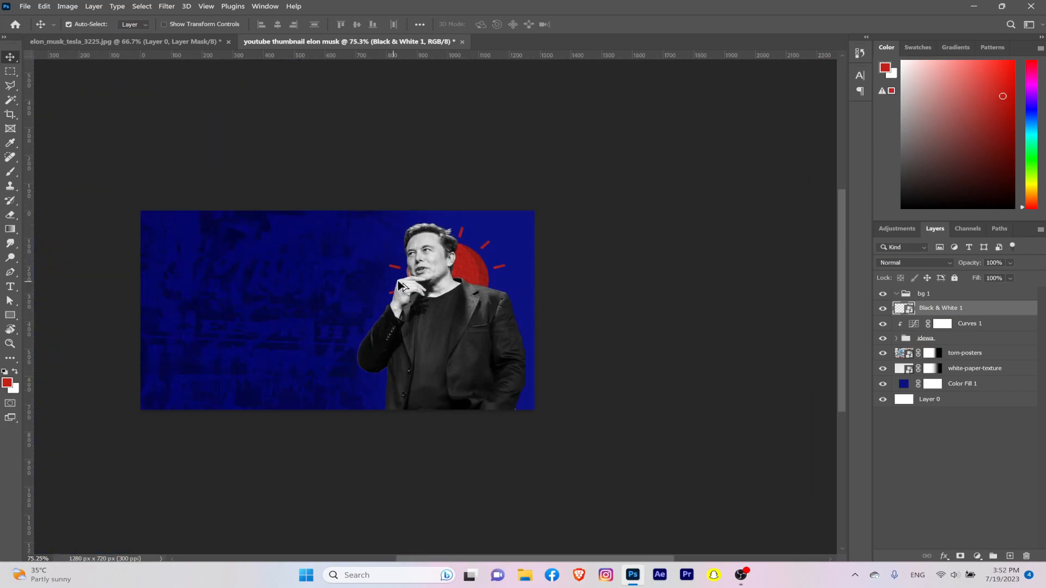
pyautogui.scroll(4, 406, 275)
pyautogui.scroll(-2, 414, 281)
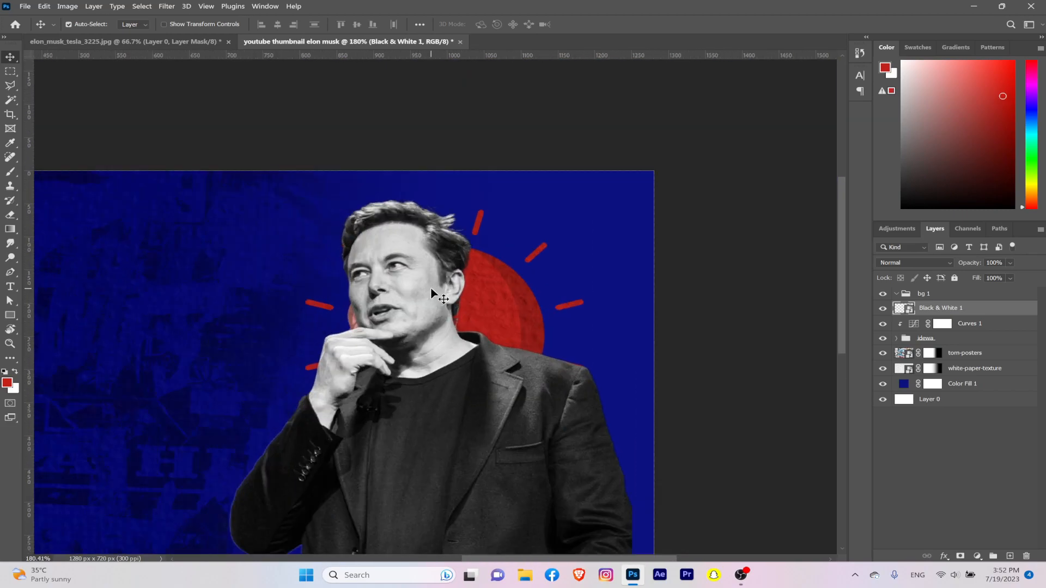
pyautogui.scroll(-1, 428, 293)
# Step: Duplicate the black-and-white cutout layer, and group it with its copy under the name elon musk
pyautogui.hotkey('ctrl', 'j')
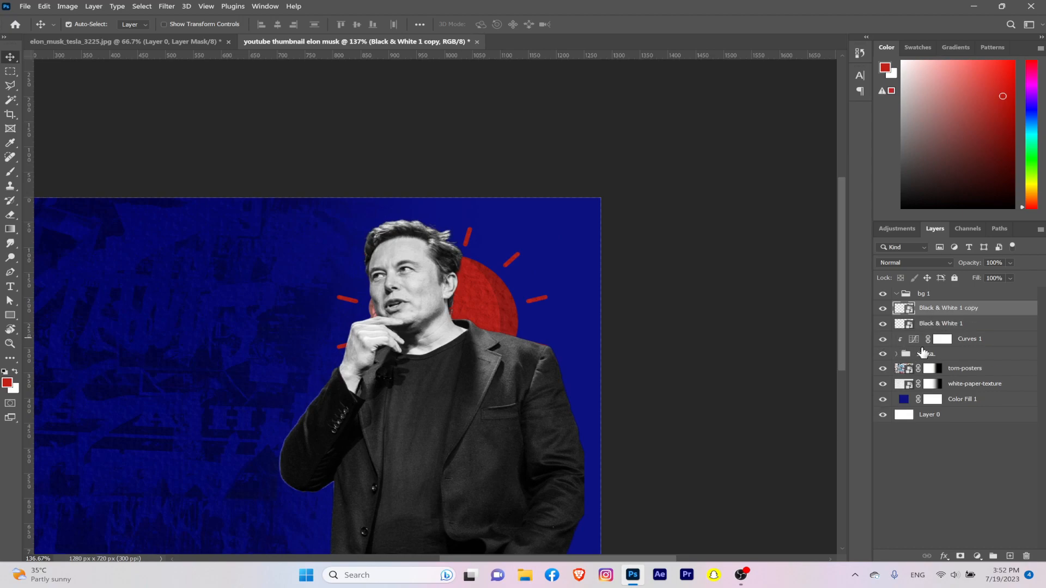
pyautogui.keyDown('ctrl'); pyautogui.click(942, 327); pyautogui.keyUp('ctrl')
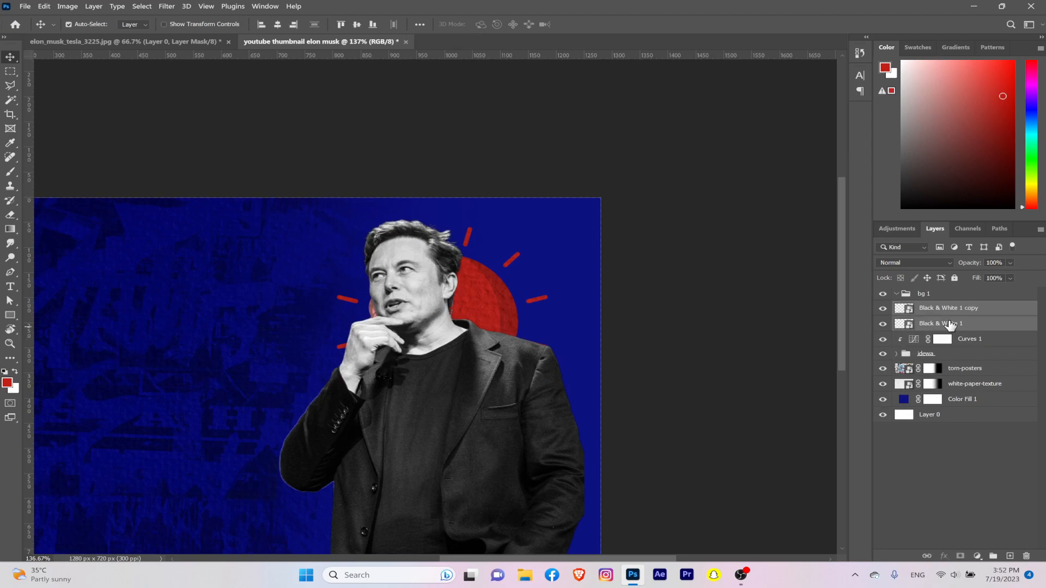
pyautogui.hotkey('ctrl', 'g')
pyautogui.doubleClick(928, 308)
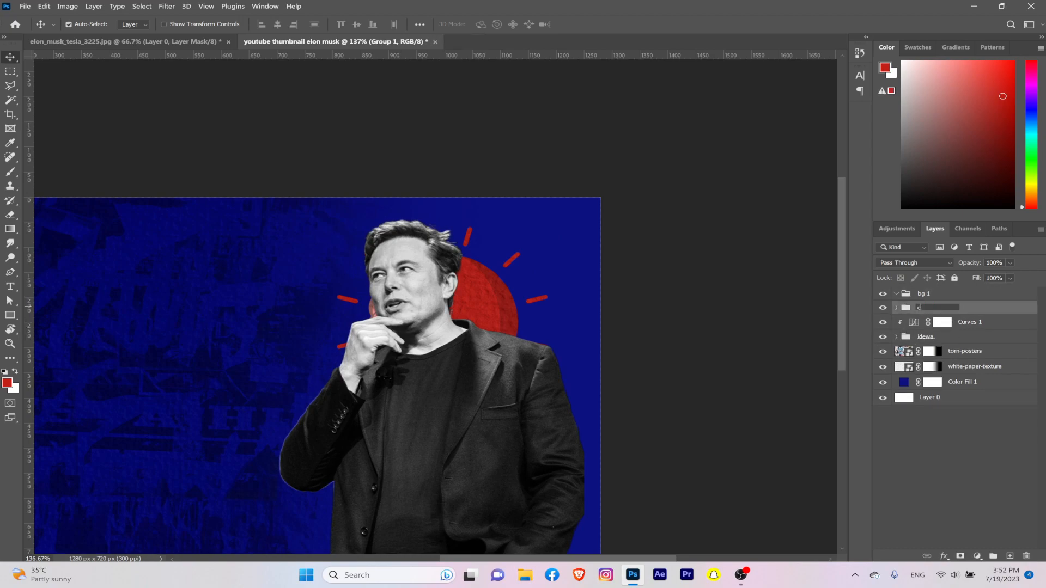
pyautogui.press('Return')
# Step: Set the blend mode of the Black & White 1 copy layer in the elon musk group to Hard Light
pyautogui.click(896, 307)
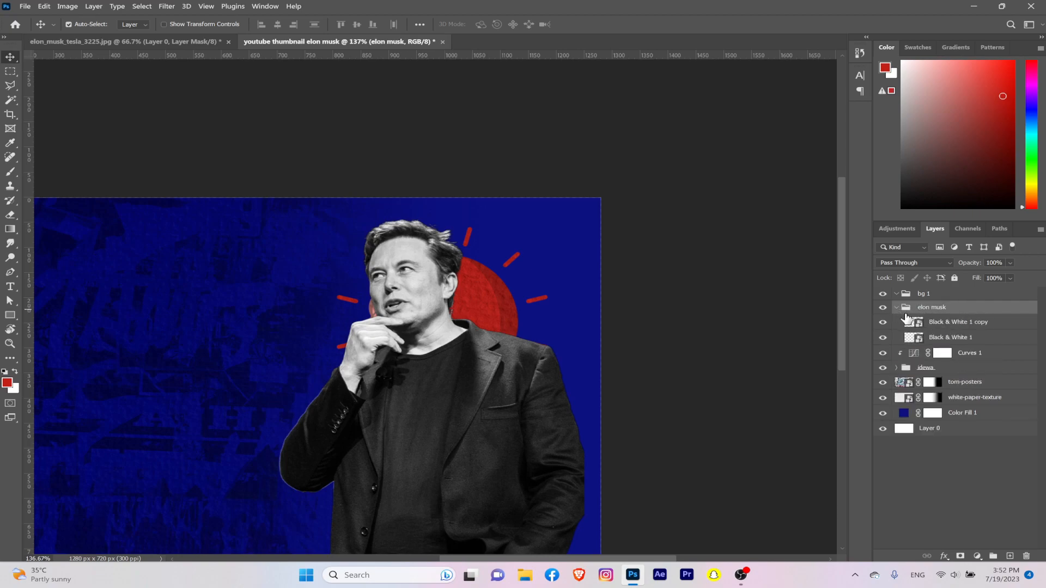
pyautogui.click(961, 329)
pyautogui.click(959, 342)
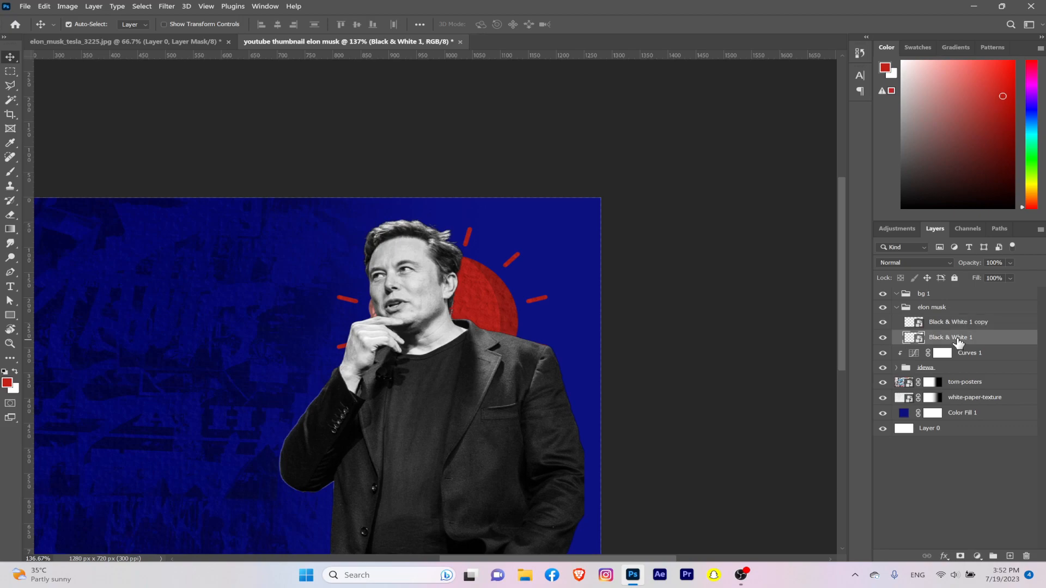
pyautogui.click(960, 322)
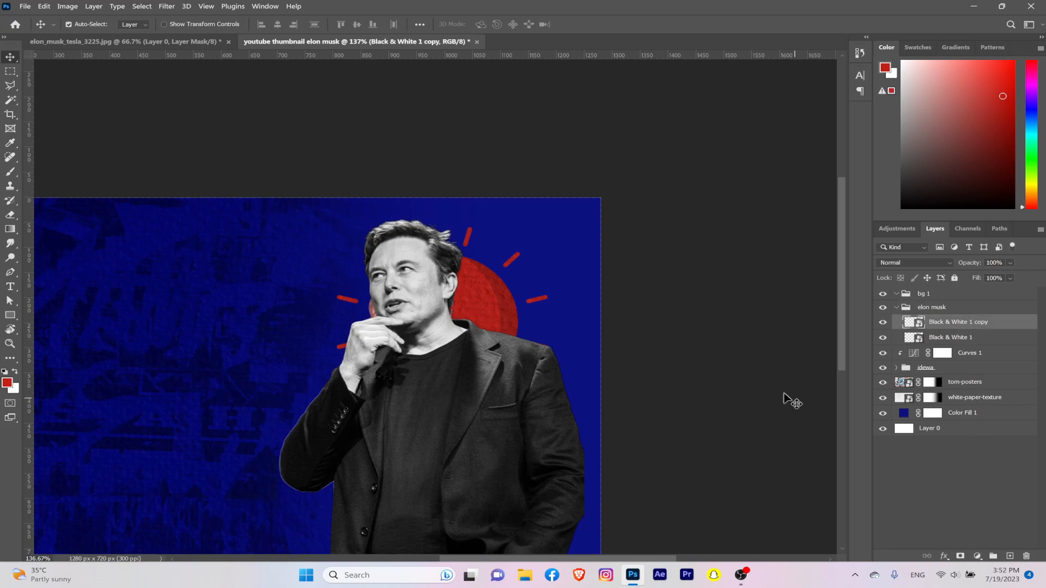
pyautogui.click(917, 266)
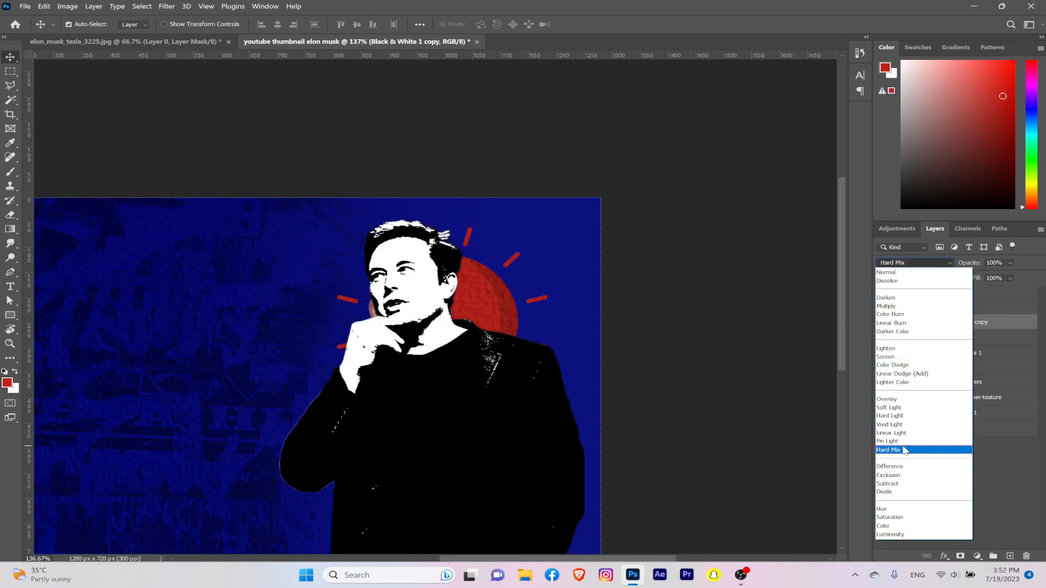
pyautogui.click(893, 417)
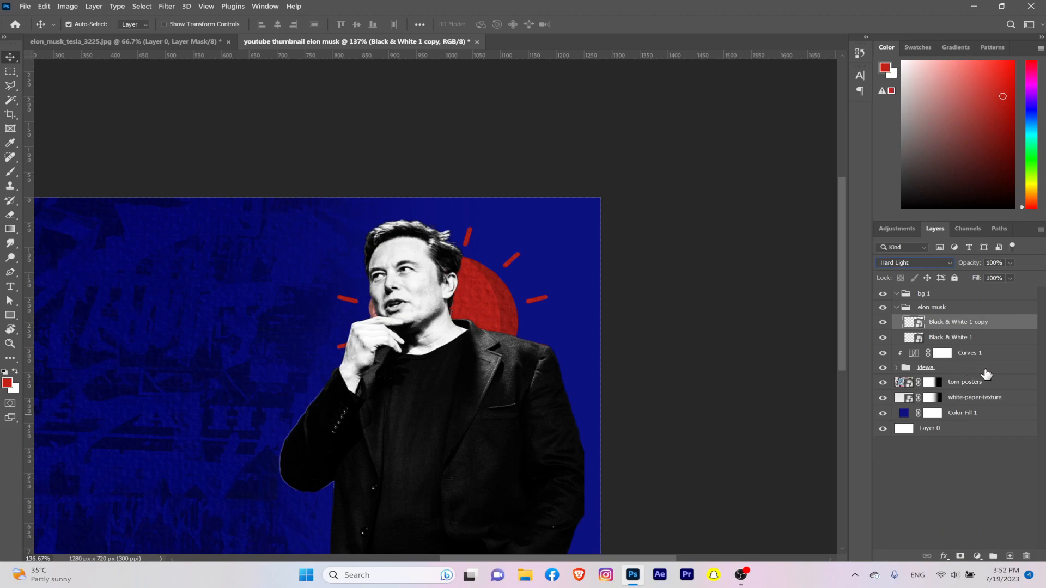
# Step: Apply a High Pass filter with a radius of 2.5 pixels to the Black & White 1 copy layer
pyautogui.click(159, 5)
pyautogui.moveTo(207, 234)
pyautogui.click(333, 252)
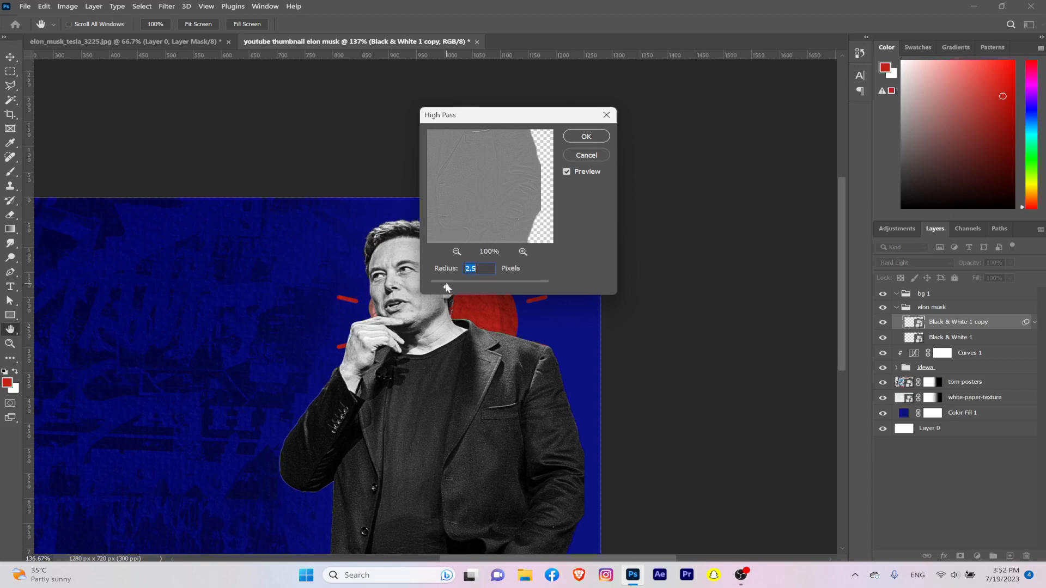
pyautogui.click(585, 136)
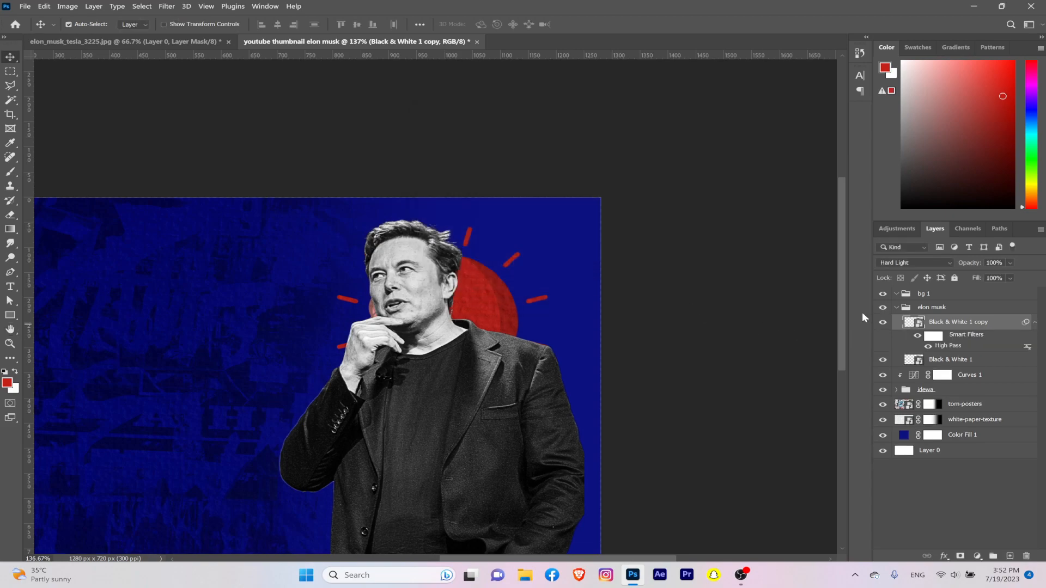
# Step: Duplicate the Black & White 1 layer and its High Pass copy, merge the duplicates, and convert the merged layer to a smart object
pyautogui.keyDown('ctrl'); pyautogui.click(953, 361); pyautogui.keyUp('ctrl')
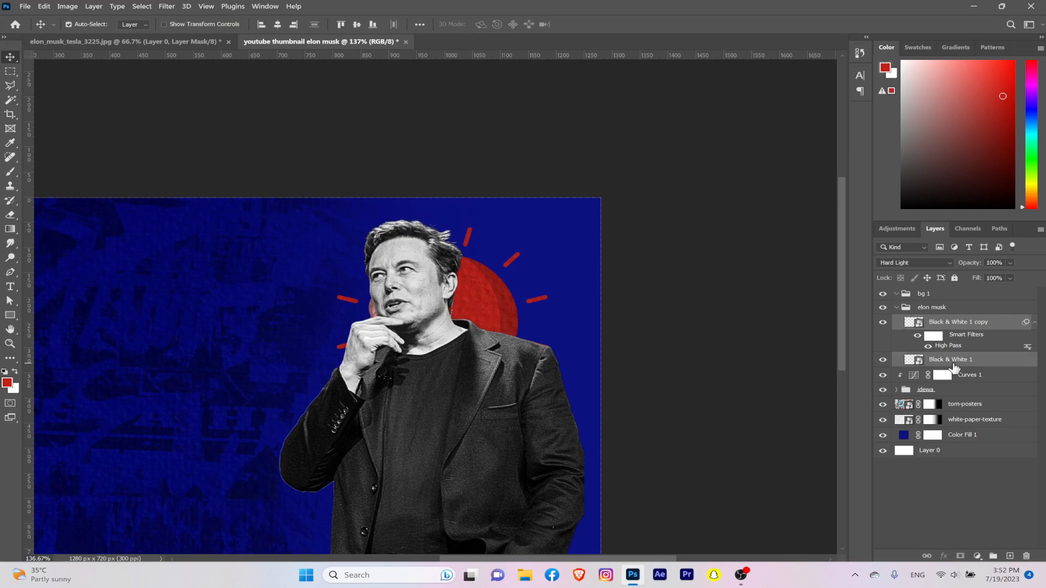
pyautogui.hotkey('ctrl', 'j')
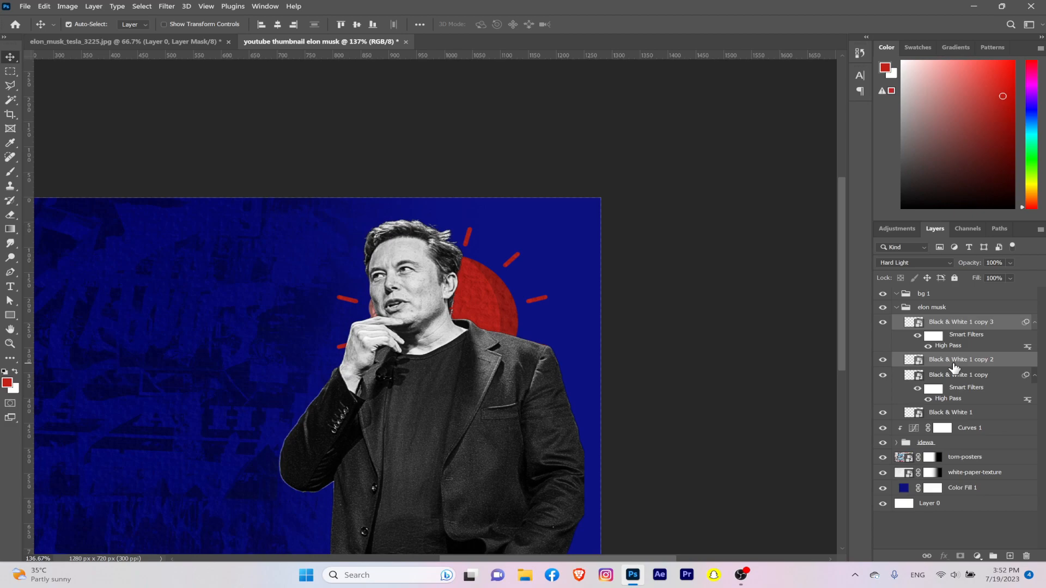
pyautogui.hotkey('ctrl', 'e')
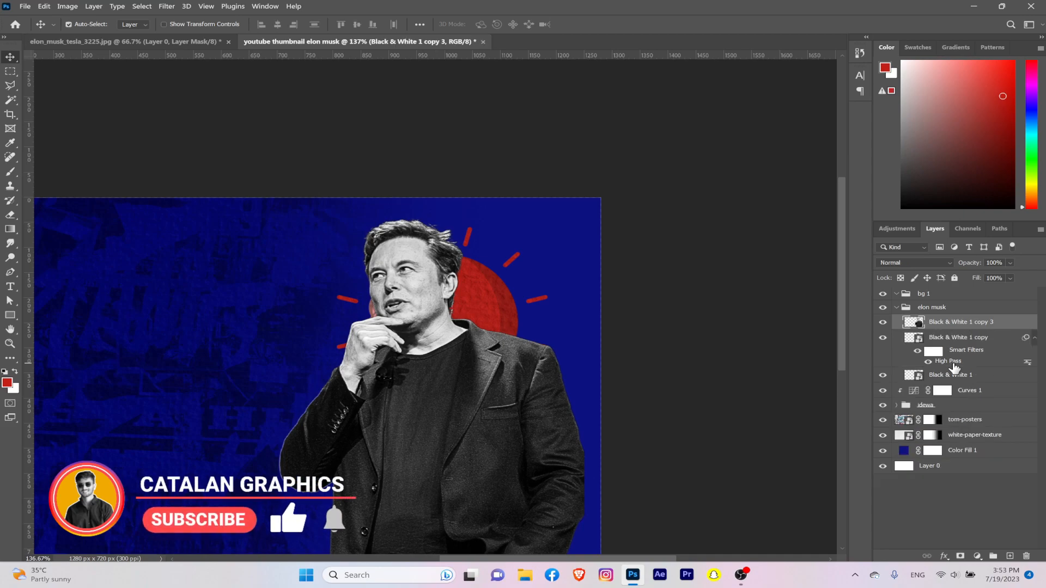
pyautogui.rightClick(960, 326)
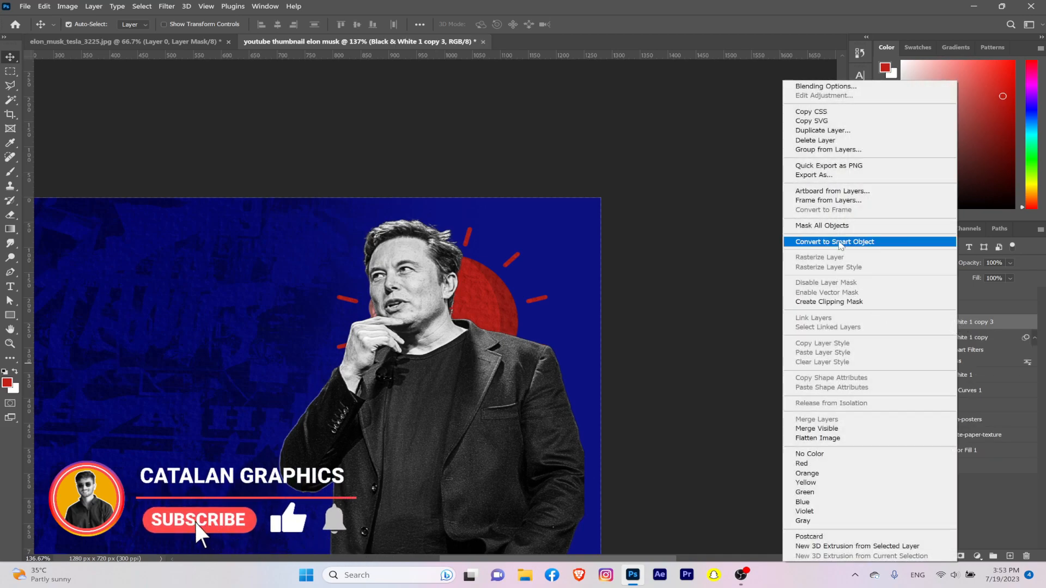
pyautogui.click(841, 241)
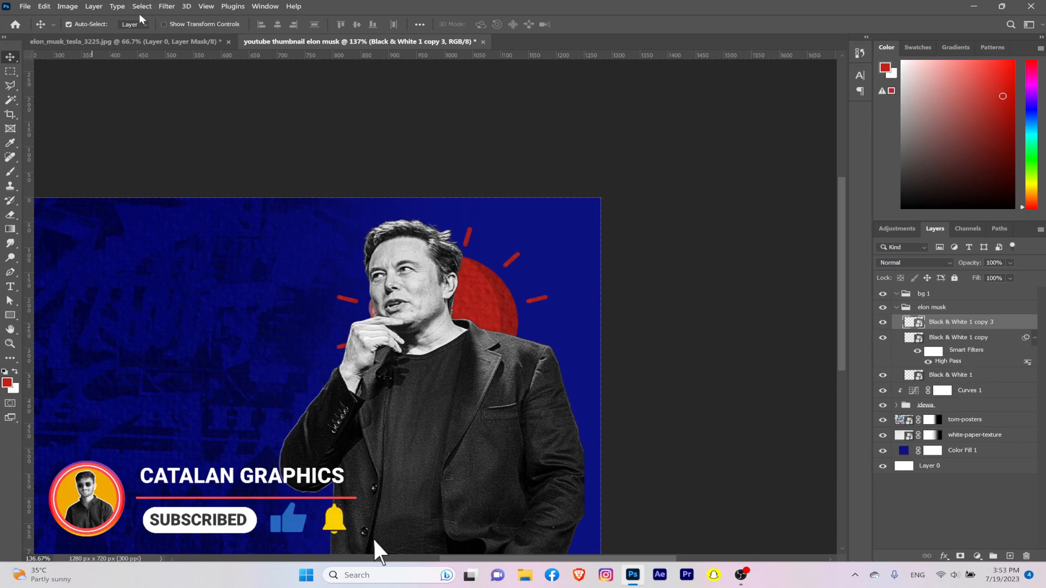
# Step: Apply Smart Sharpen to the merged cutout layer with an amount of 148%, a radius of 1.0 px and 0% noise reduction
pyautogui.click(167, 6)
pyautogui.moveTo(217, 201)
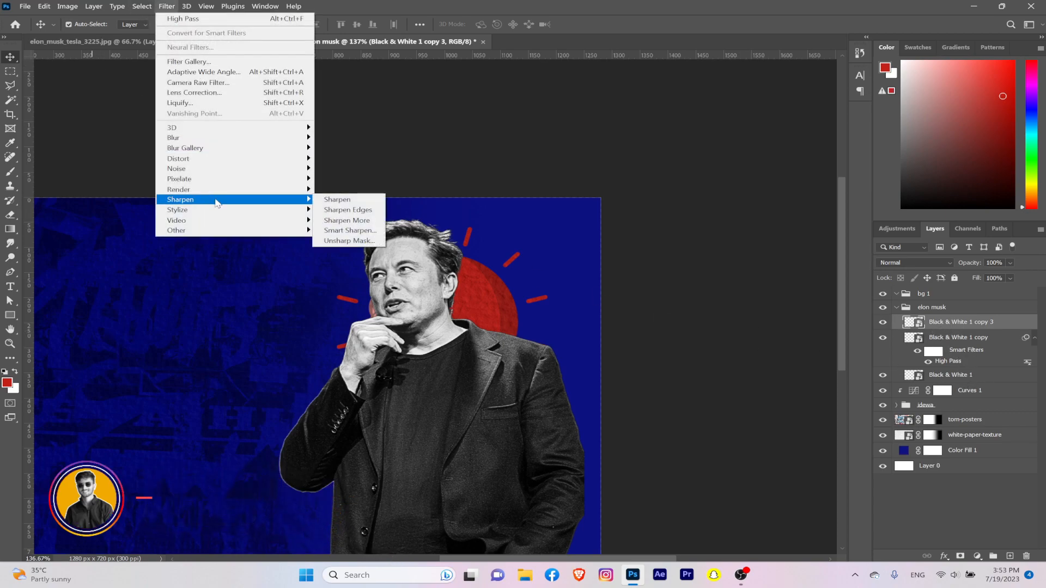
pyautogui.click(352, 230)
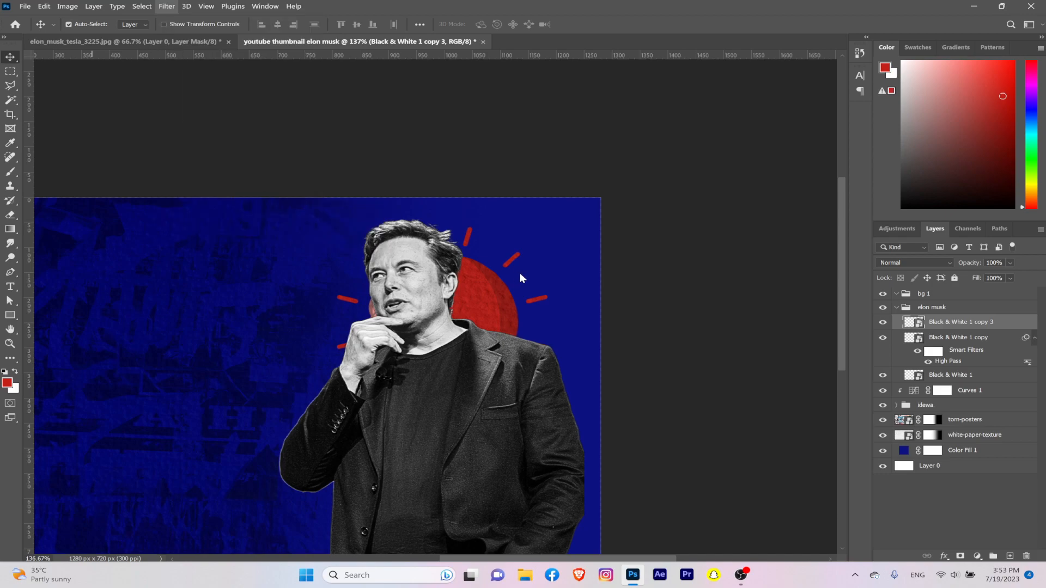
pyautogui.moveTo(722, 189); pyautogui.dragTo(678, 261)
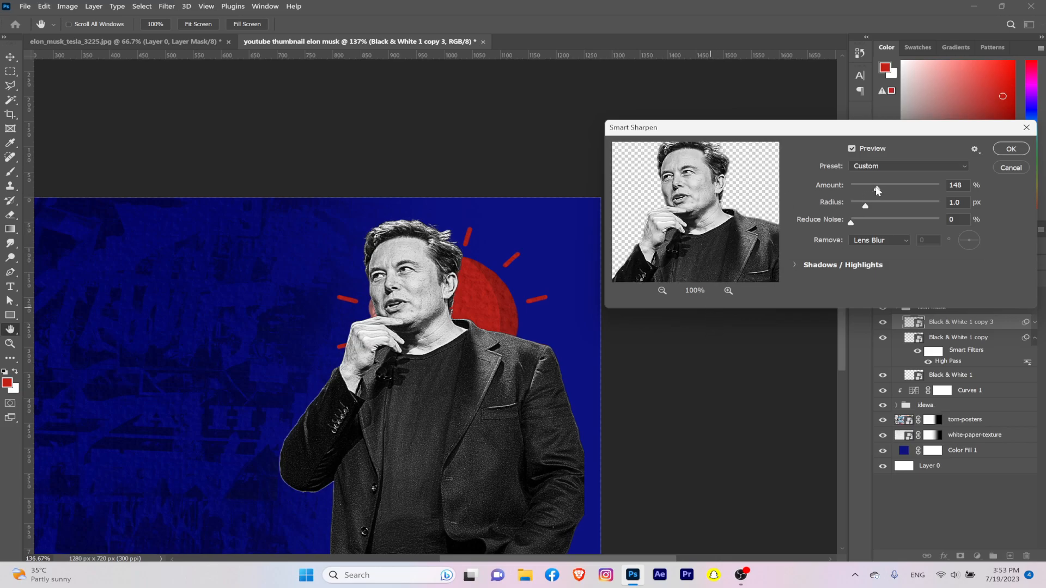
pyautogui.click(866, 207)
pyautogui.click(1012, 150)
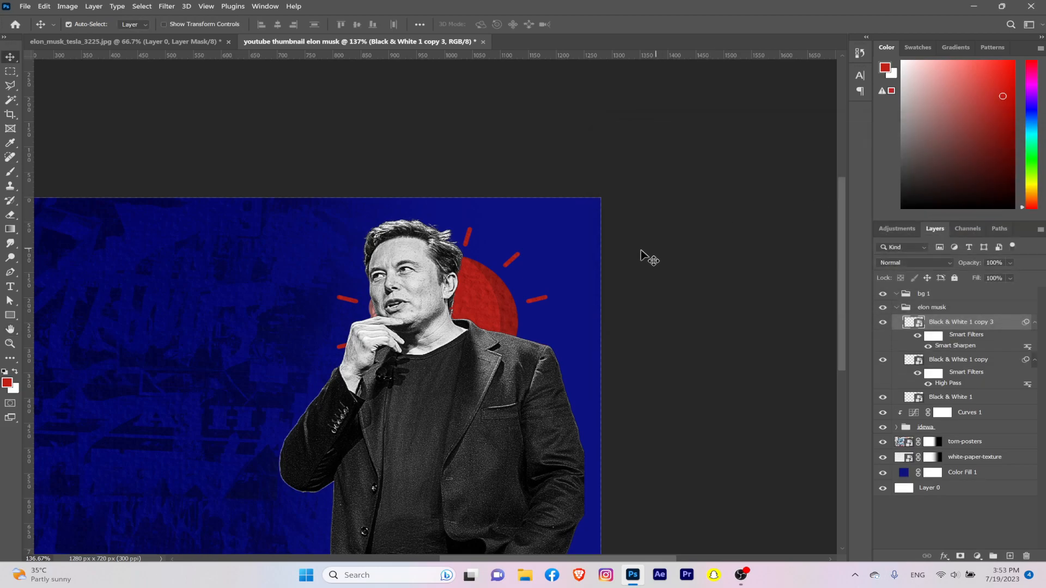
# Step: Examine the sharpened cutout's face, hand and jacket up close and within the whole thumbnail
pyautogui.scroll(-3, 412, 273)
pyautogui.scroll(5, 412, 272)
pyautogui.scroll(-4, 412, 272)
pyautogui.scroll(-1, 413, 272)
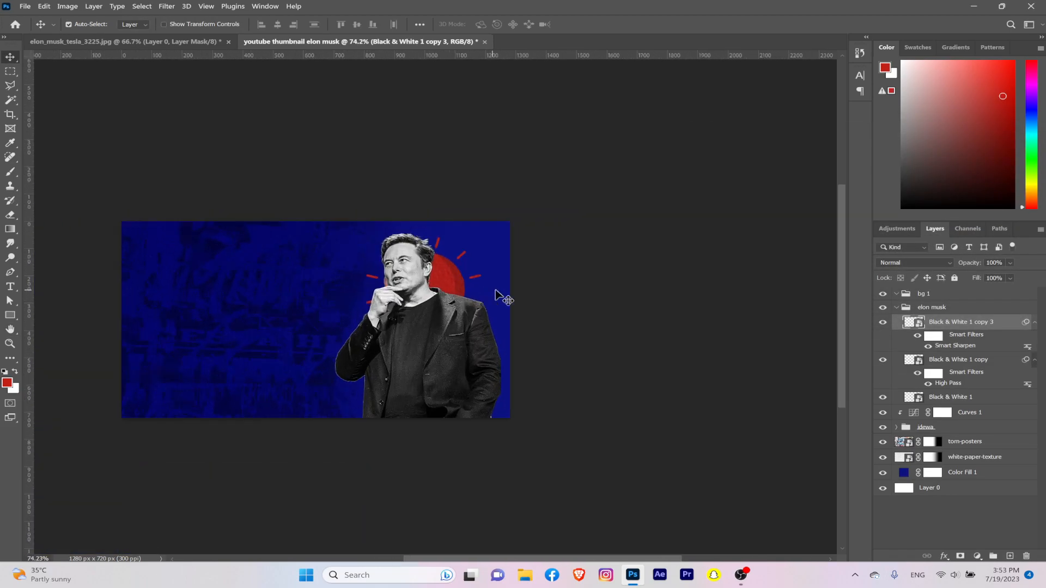
pyautogui.scroll(6, 310, 306)
pyautogui.scroll(-3, 294, 221)
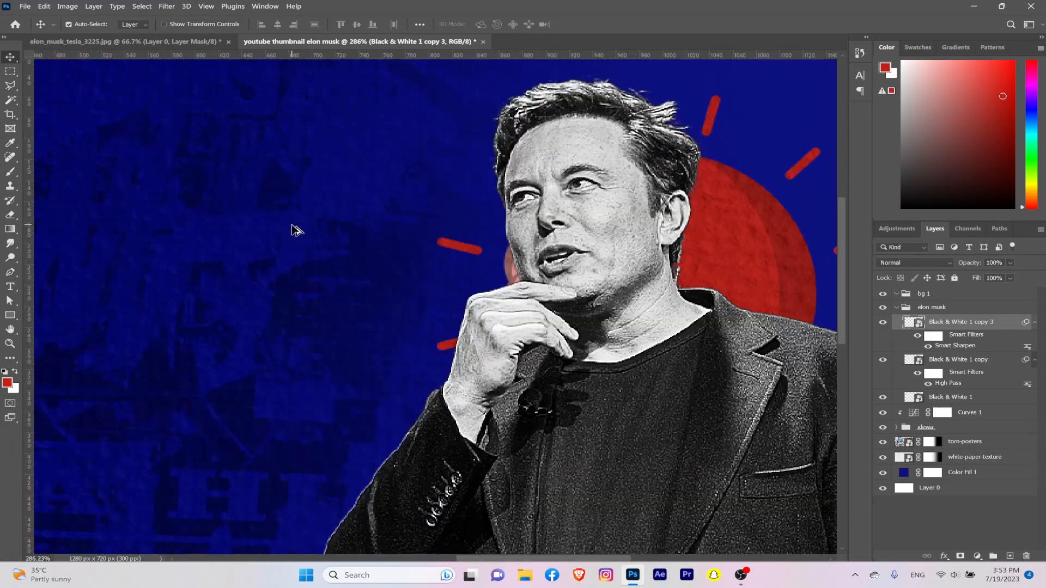
pyautogui.scroll(6, 332, 186)
pyautogui.scroll(-4, 359, 271)
pyautogui.scroll(-4, 359, 271)
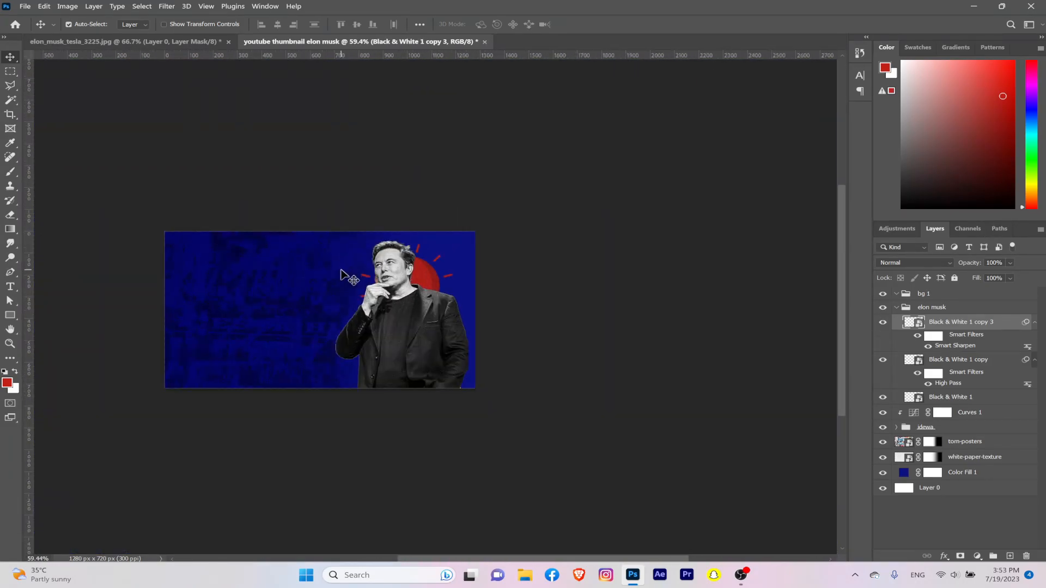
pyautogui.scroll(2, 349, 275)
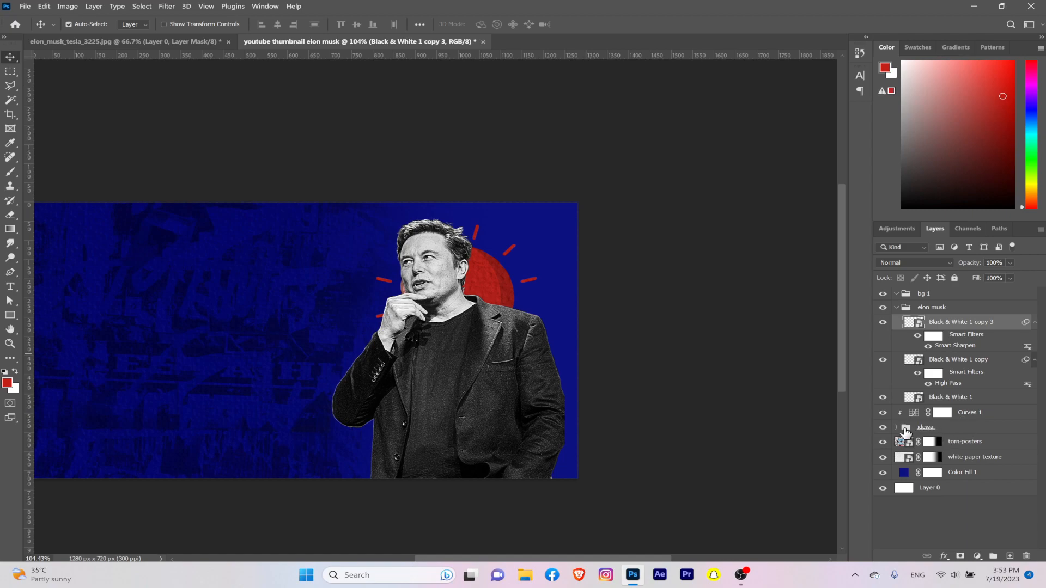
# Step: Duplicate the white paper texture from the idewa group, and clip the duplicate to the elon musk group directly above it
pyautogui.click(897, 427)
pyautogui.click(985, 443)
pyautogui.hotkey('ctrl', 'j')
pyautogui.moveTo(980, 442); pyautogui.dragTo(954, 305)
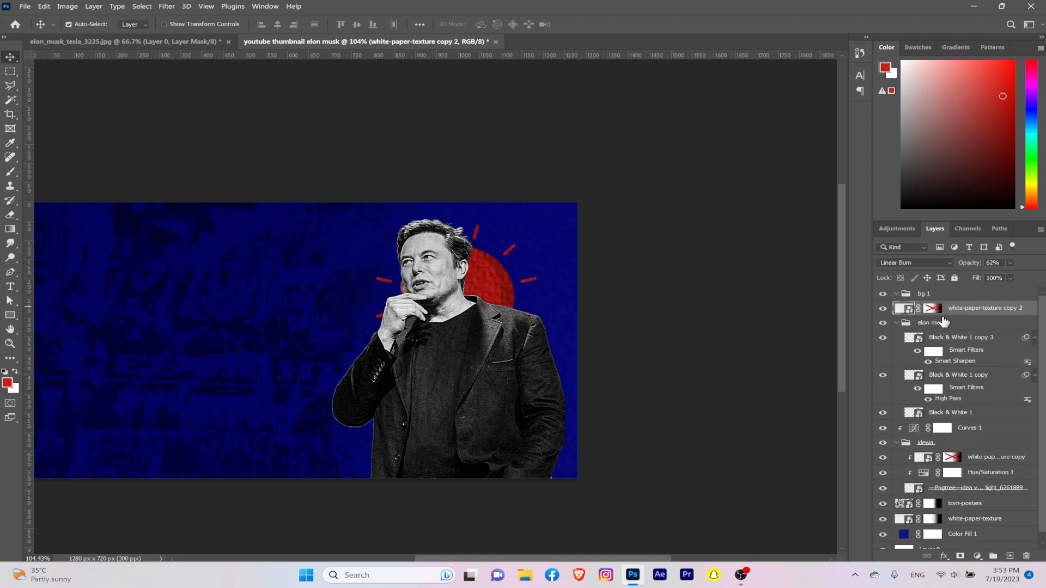
pyautogui.click(883, 337)
pyautogui.click(896, 323)
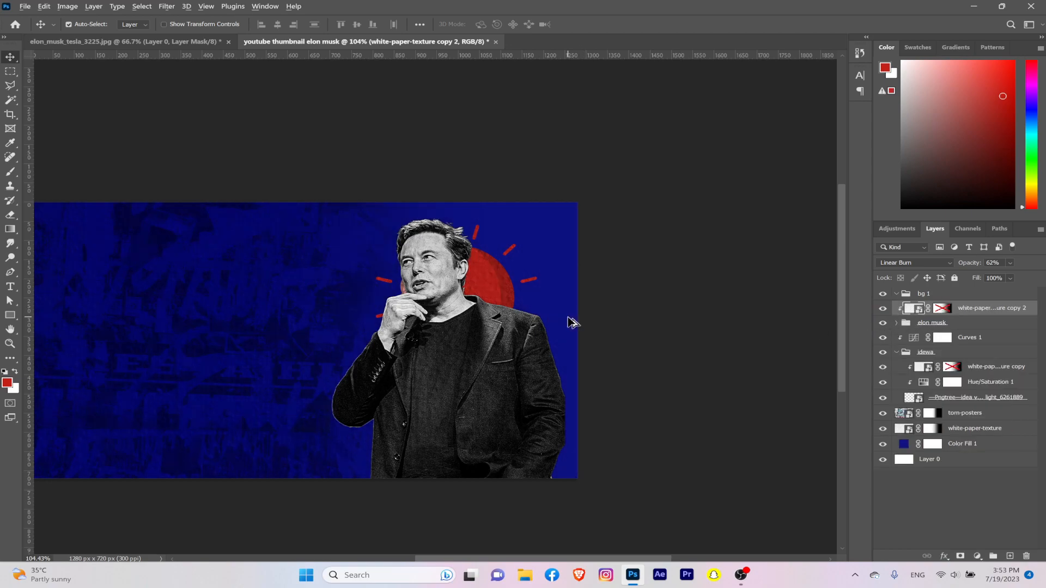
# Step: Examine the paper texture on the cutout up close and against the full thumbnail composition
pyautogui.scroll(1, 577, 343)
pyautogui.scroll(-3, 455, 349)
pyautogui.scroll(3, 458, 354)
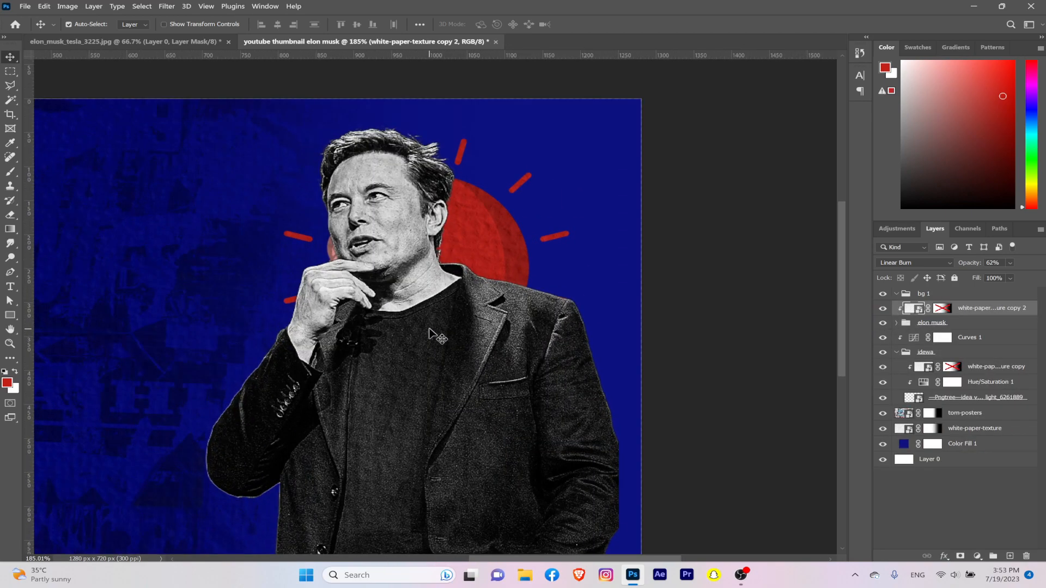
pyautogui.scroll(-2, 401, 283)
pyautogui.scroll(3, 401, 283)
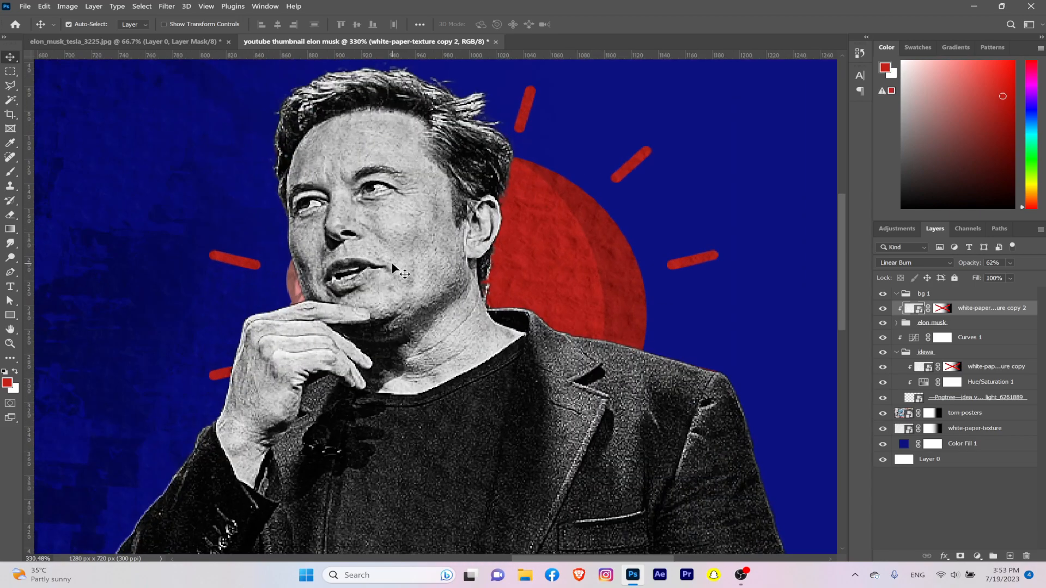
pyautogui.scroll(-3, 401, 288)
pyautogui.scroll(1, 397, 301)
pyautogui.scroll(-3, 396, 301)
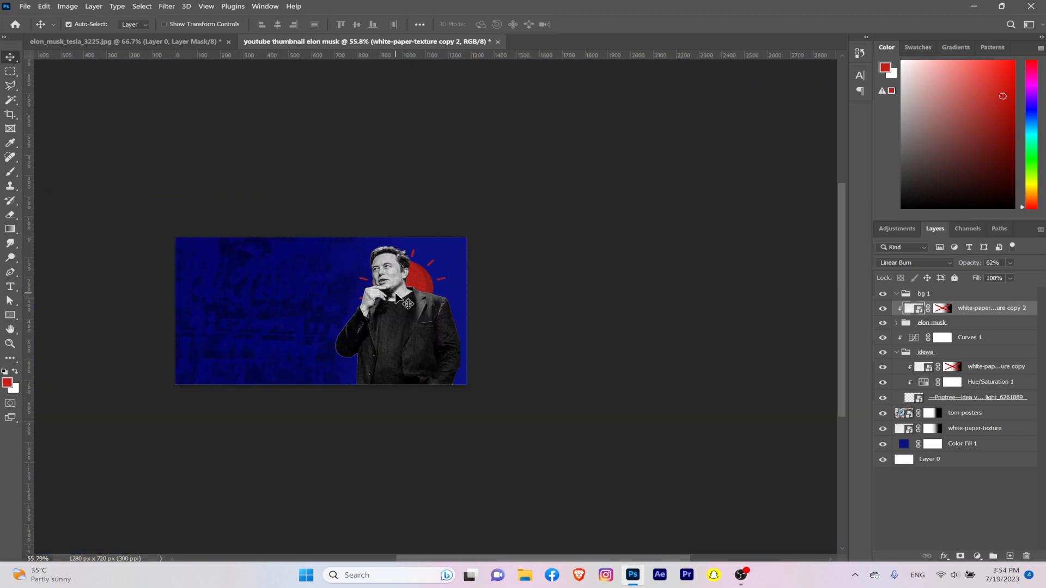
pyautogui.scroll(3, 394, 293)
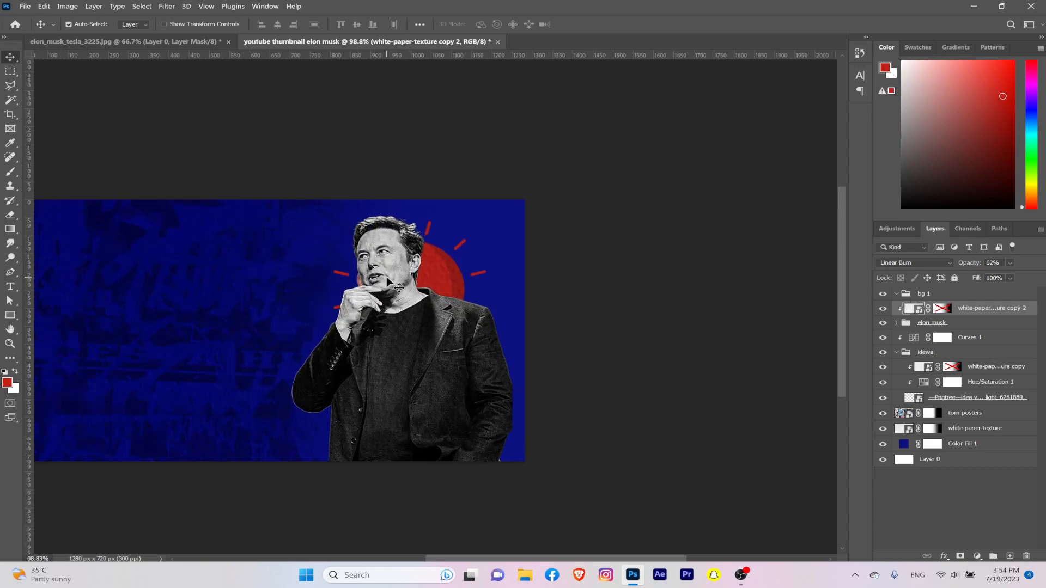
pyautogui.scroll(-1, 395, 286)
pyautogui.scroll(-2, 412, 296)
pyautogui.scroll(2, 411, 297)
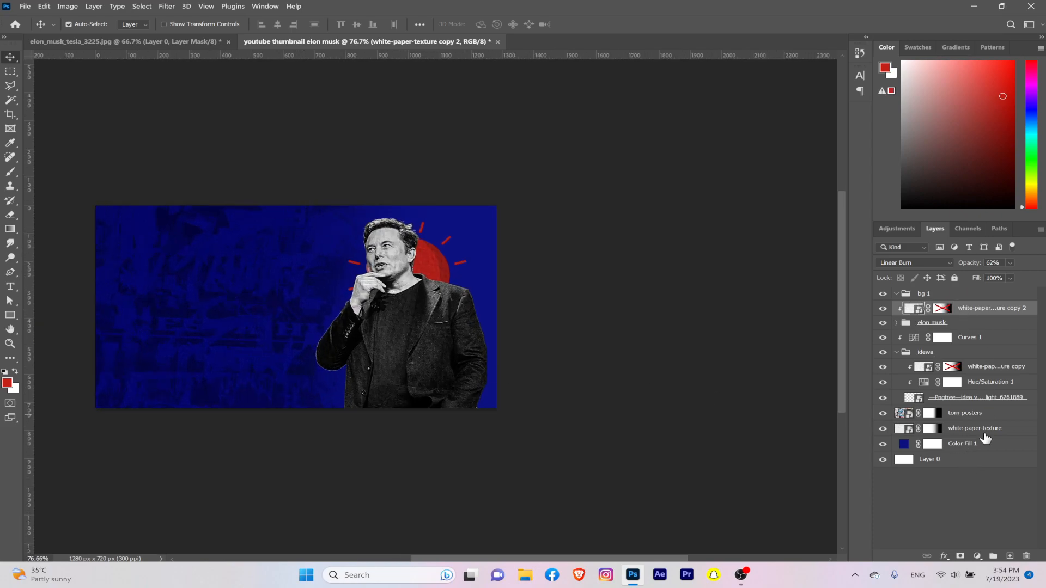
# Step: Add a new layer above the clipped paper texture, and ready a 1521 px torn-edge brush in red sampled from the bulb
pyautogui.click(1009, 556)
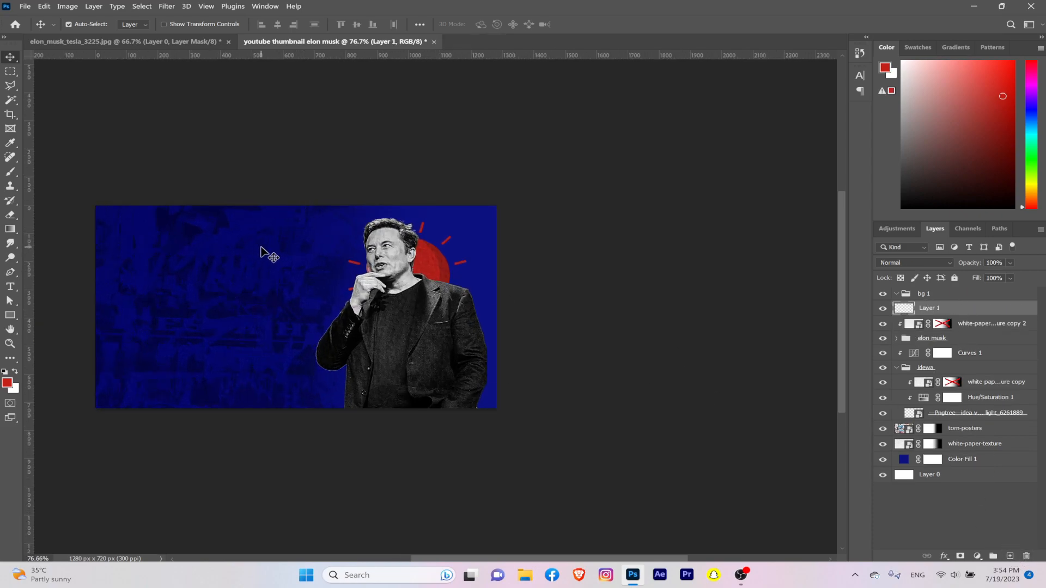
pyautogui.press('b')
pyautogui.rightClick(242, 258)
pyautogui.click(300, 354)
pyautogui.moveTo(157, 237)
pyautogui.mouseDown()
pyautogui.moveTo(113, 243)
pyautogui.moveTo(257, 230)
pyautogui.mouseUp()
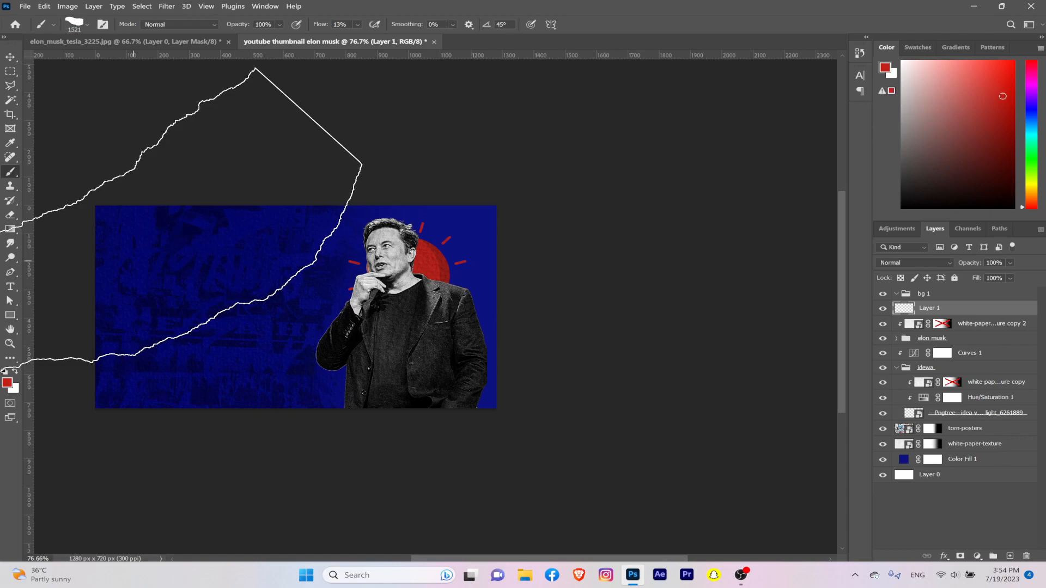
pyautogui.keyDown('alt'); pyautogui.click(439, 265); pyautogui.keyUp('alt')
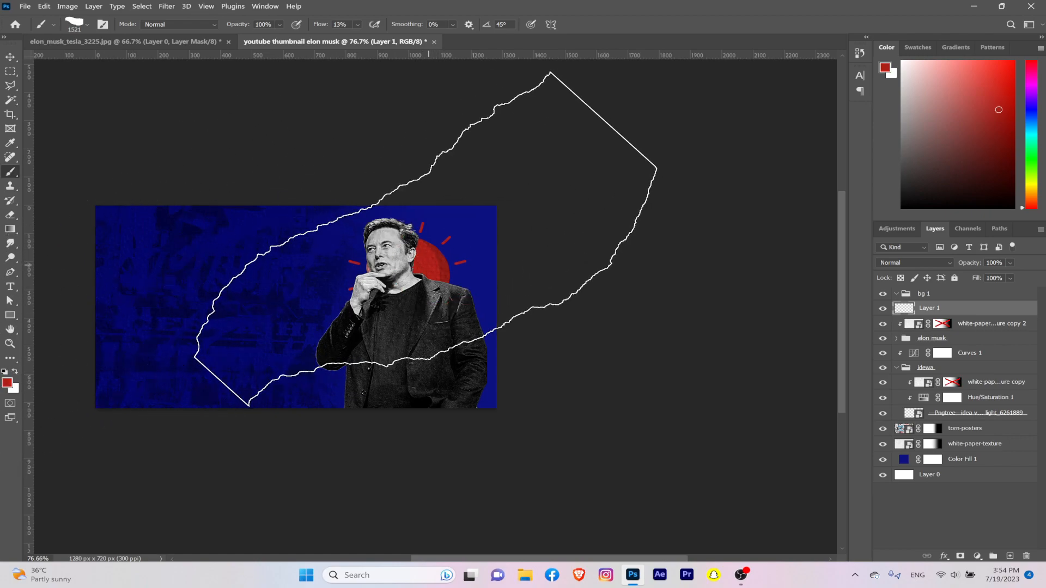
pyautogui.keyDown('alt'); pyautogui.click(429, 266); pyautogui.keyUp('alt')
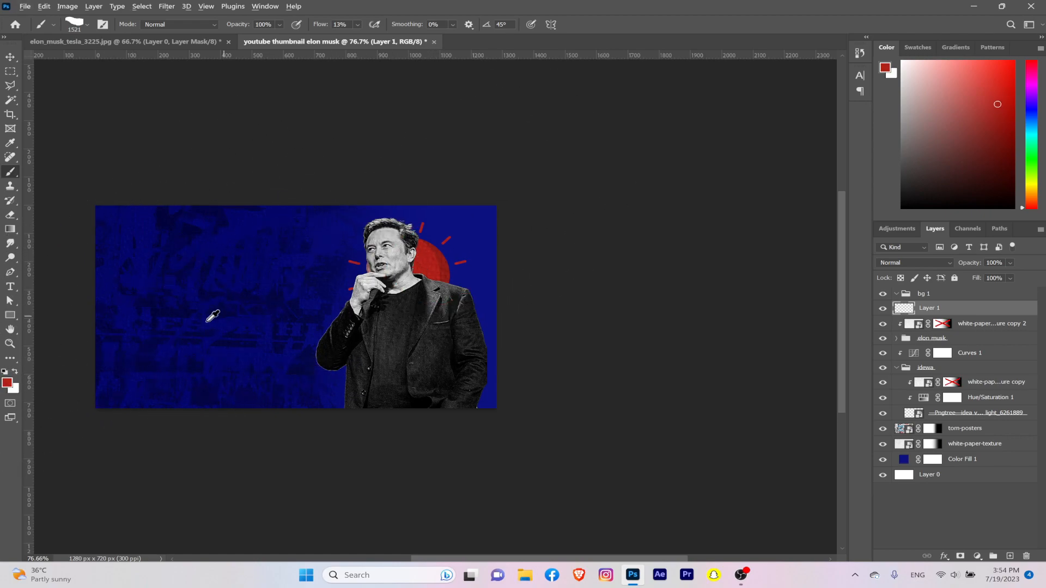
pyautogui.keyDown('alt'); pyautogui.click(476, 226); pyautogui.keyUp('alt')
pyautogui.keyDown('alt'); pyautogui.click(419, 253); pyautogui.keyUp('alt')
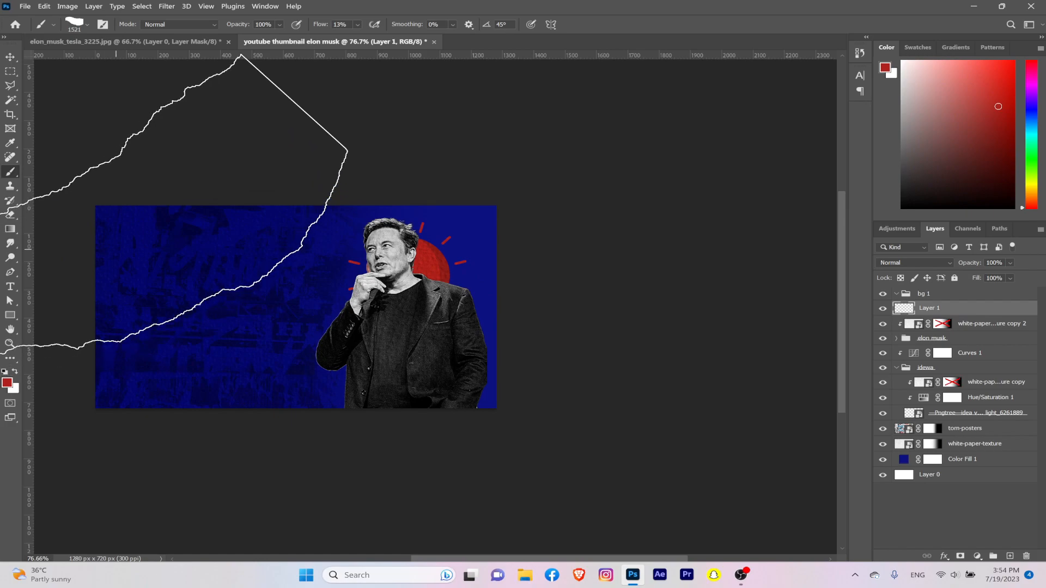
# Step: Set the torn-edge brush's angle to 40° and its flow to 100%, undoing the trial marks
pyautogui.rightClick(214, 235)
pyautogui.moveTo(260, 264)
pyautogui.mouseDown()
pyautogui.moveTo(228, 267)
pyautogui.moveTo(258, 262)
pyautogui.mouseUp()
pyautogui.hotkey('ctrl', 'z')
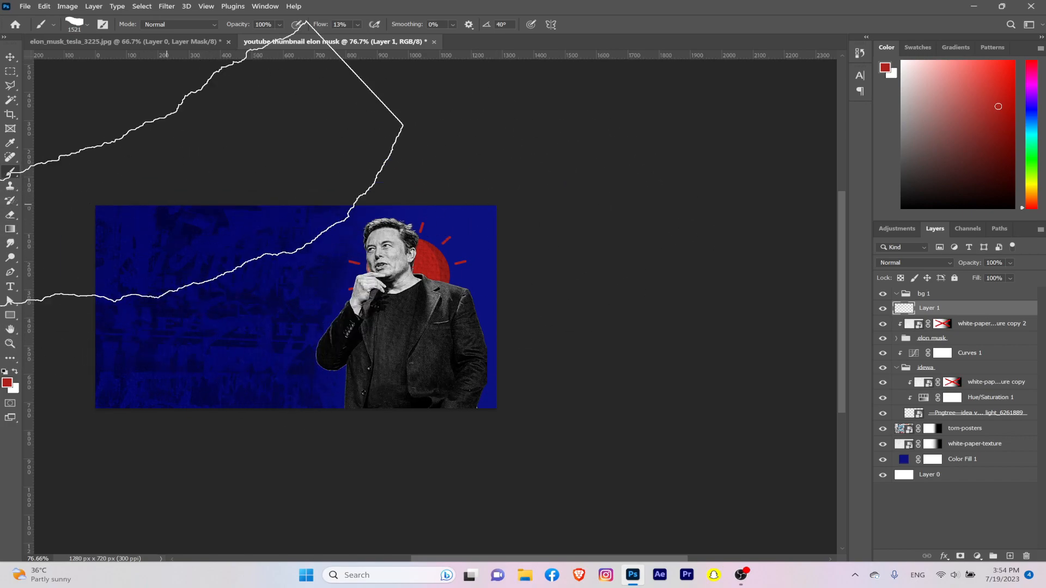
pyautogui.moveTo(318, 29); pyautogui.dragTo(402, 43)
pyautogui.click(137, 251)
pyautogui.hotkey('ctrl', 'z')
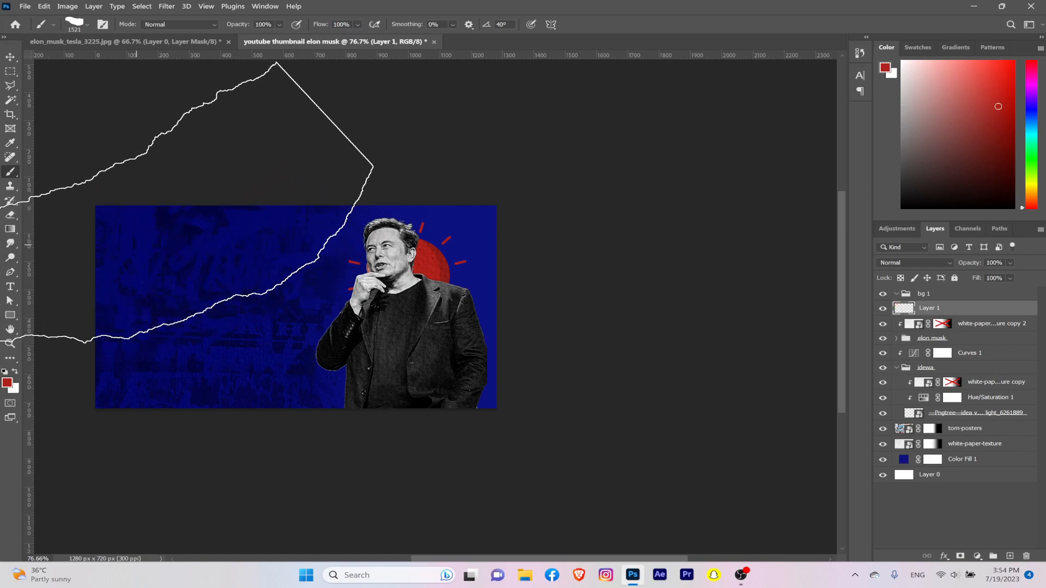
# Step: Try painting a red torn-edge shape over the background's upper-left area and enlarging it towards the cutout
pyautogui.click(122, 246)
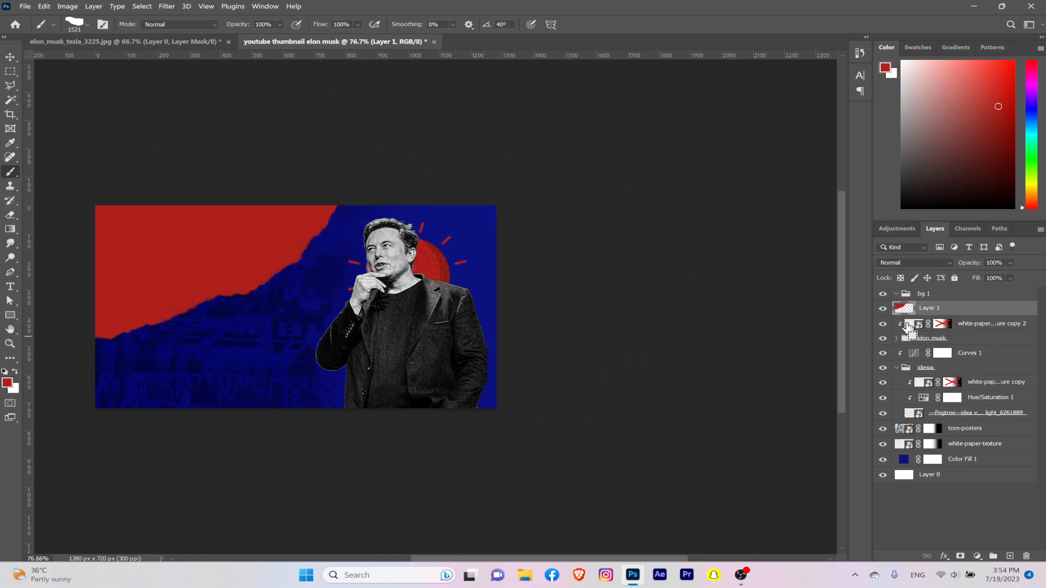
pyautogui.hotkey('ctrl', 't')
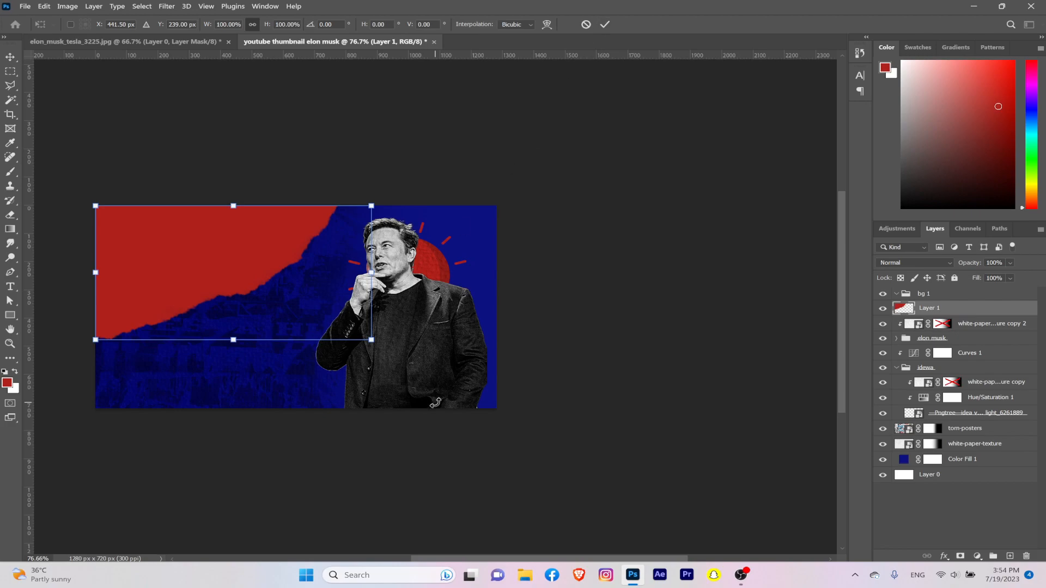
pyautogui.moveTo(371, 338); pyautogui.dragTo(436, 370)
pyautogui.moveTo(380, 329); pyautogui.dragTo(319, 320)
pyautogui.moveTo(377, 363); pyautogui.dragTo(447, 398)
pyautogui.moveTo(373, 364); pyautogui.dragTo(349, 356)
pyautogui.click(605, 25)
pyautogui.scroll(3, 336, 291)
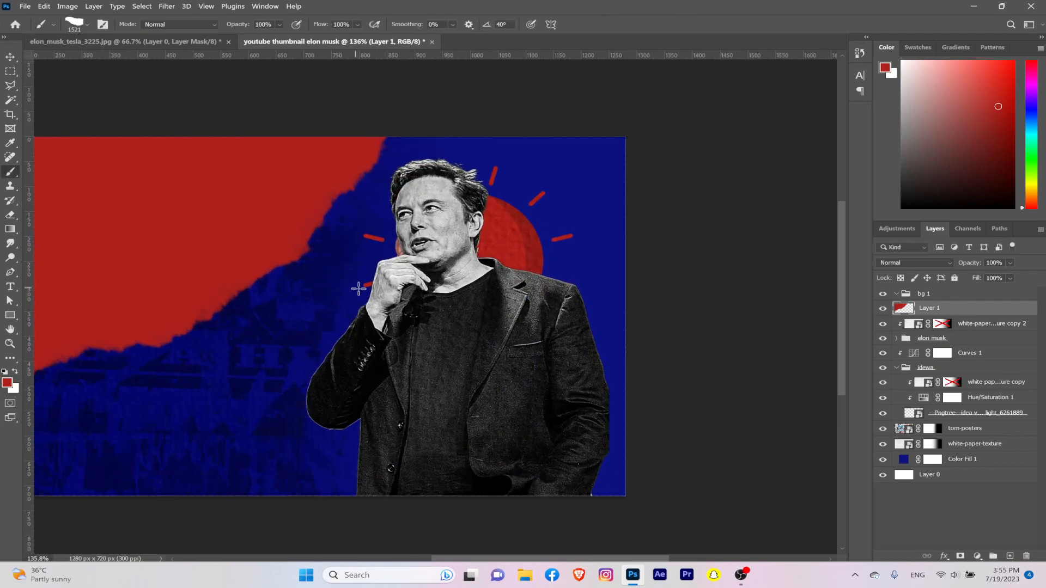
pyautogui.scroll(-3, 281, 277)
pyautogui.scroll(4, 286, 272)
pyautogui.scroll(-5, 259, 268)
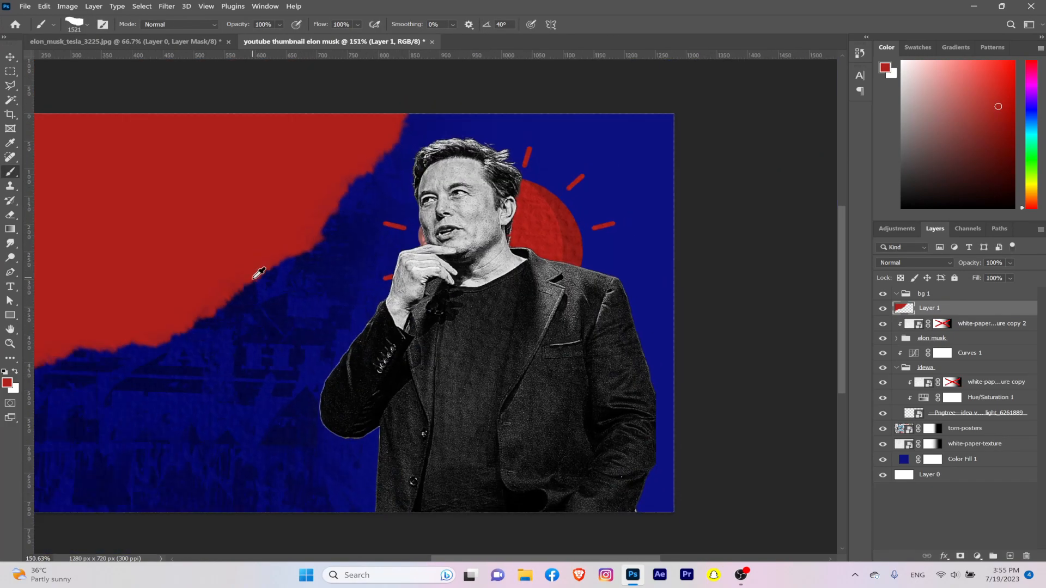
pyautogui.scroll(5, 250, 274)
pyautogui.scroll(-6, 264, 227)
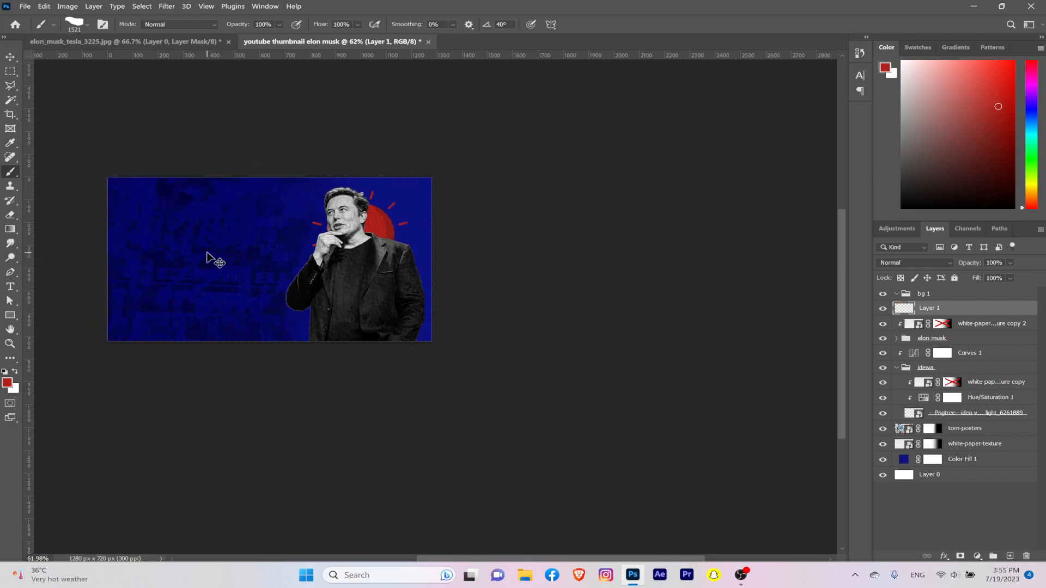
# Step: Paint a red torn-edge shape over the background's upper-left area on Layer 1, and convert the layer to a smart object
pyautogui.click(224, 228)
pyautogui.rightClick(945, 309)
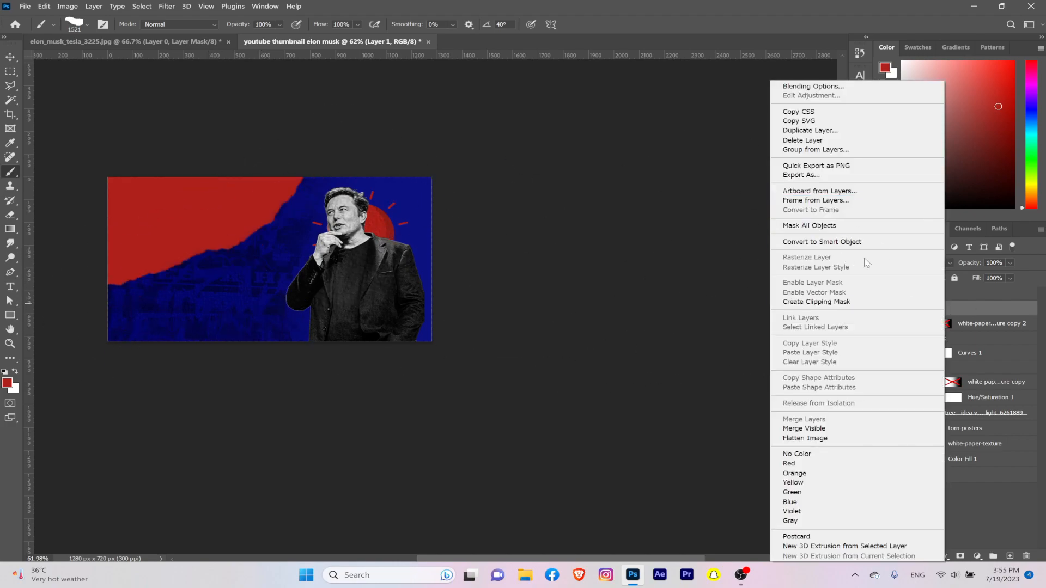
pyautogui.click(990, 315)
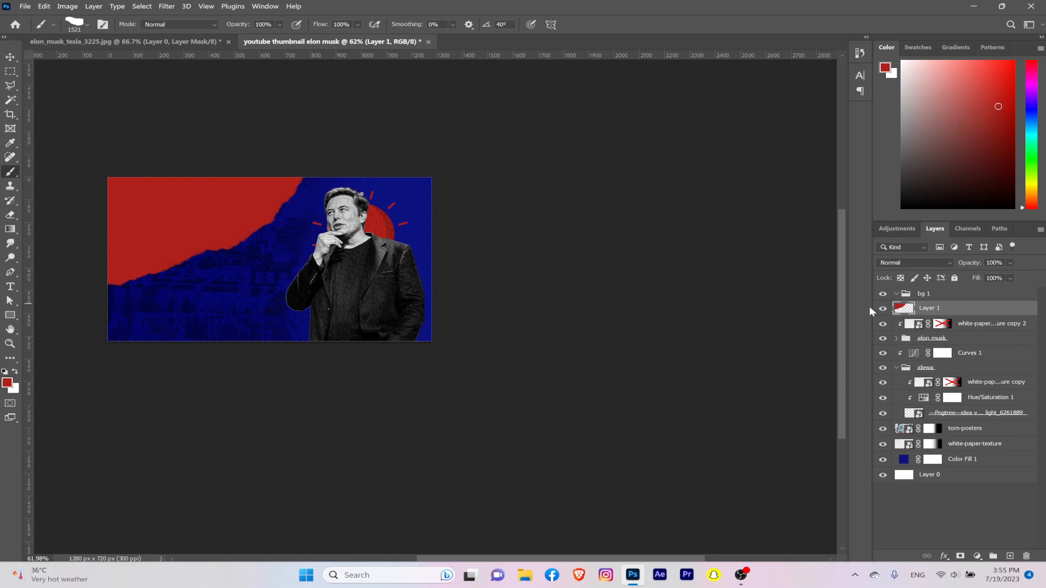
pyautogui.rightClick(972, 312)
pyautogui.click(846, 244)
# Step: Scale the red torn-edge shape to about 123% and position it over the thumbnail's upper-left area
pyautogui.hotkey('ctrl', 't')
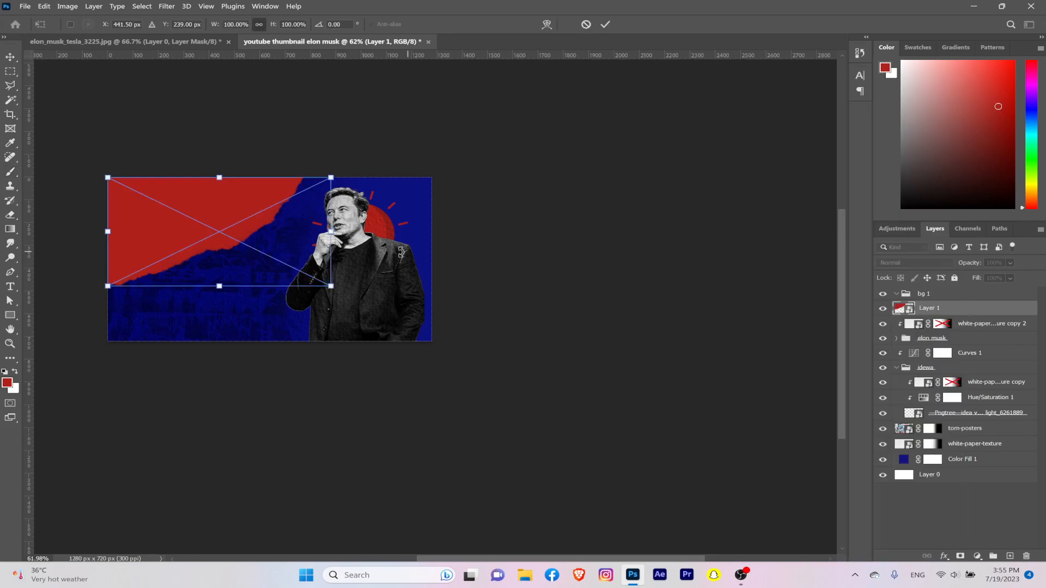
pyautogui.moveTo(328, 287)
pyautogui.mouseDown()
pyautogui.moveTo(372, 322)
pyautogui.moveTo(292, 276)
pyautogui.mouseUp()
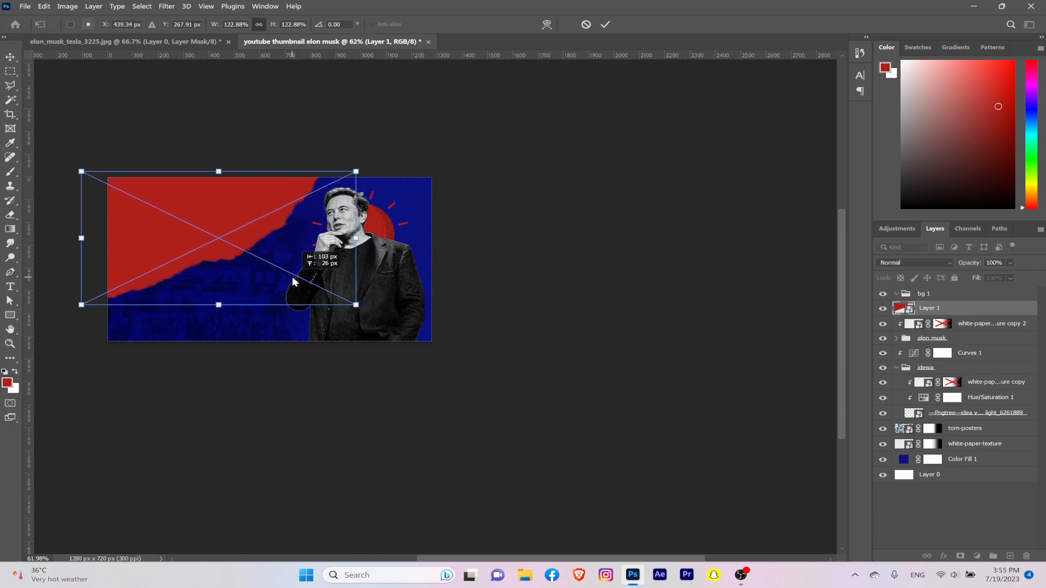
pyautogui.click(605, 24)
pyautogui.press('b')
pyautogui.scroll(3, 226, 250)
pyautogui.scroll(-3, 229, 247)
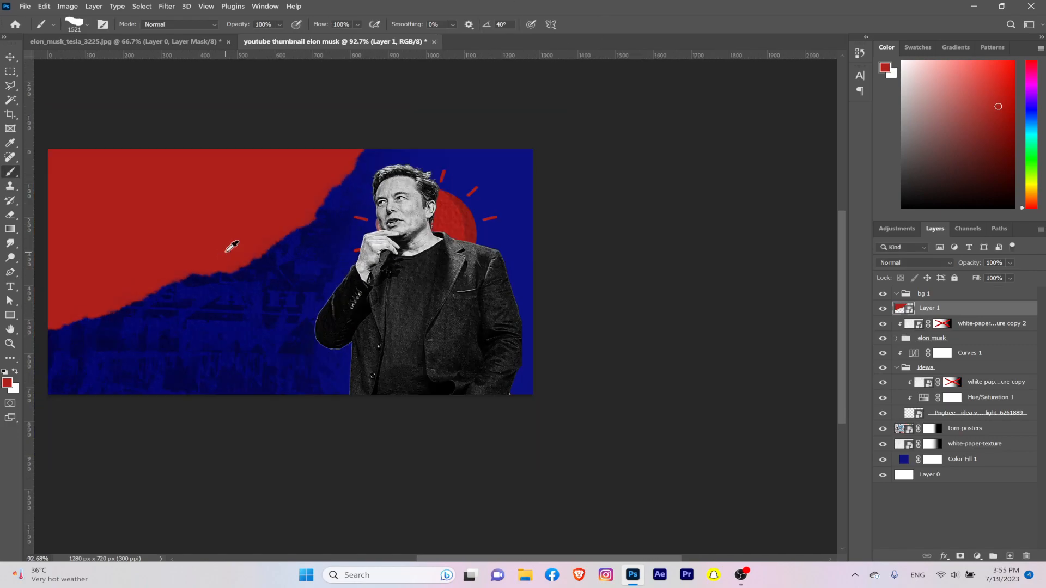
# Step: Hide the rulers, and transform the red shape again so its torn edge runs from near the lower-left corner to above the cutout's head
pyautogui.hotkey('ctrl', 'r')
pyautogui.hotkey('ctrl', 't')
pyautogui.moveTo(605, 309); pyautogui.dragTo(597, 271)
pyautogui.moveTo(381, 358); pyautogui.dragTo(336, 371)
pyautogui.moveTo(506, 349); pyautogui.dragTo(604, 402)
pyautogui.moveTo(487, 345); pyautogui.dragTo(478, 331)
pyautogui.moveTo(658, 262); pyautogui.dragTo(657, 286)
pyautogui.moveTo(587, 384); pyautogui.dragTo(605, 394)
pyautogui.moveTo(675, 342); pyautogui.dragTo(696, 338)
pyautogui.click(606, 24)
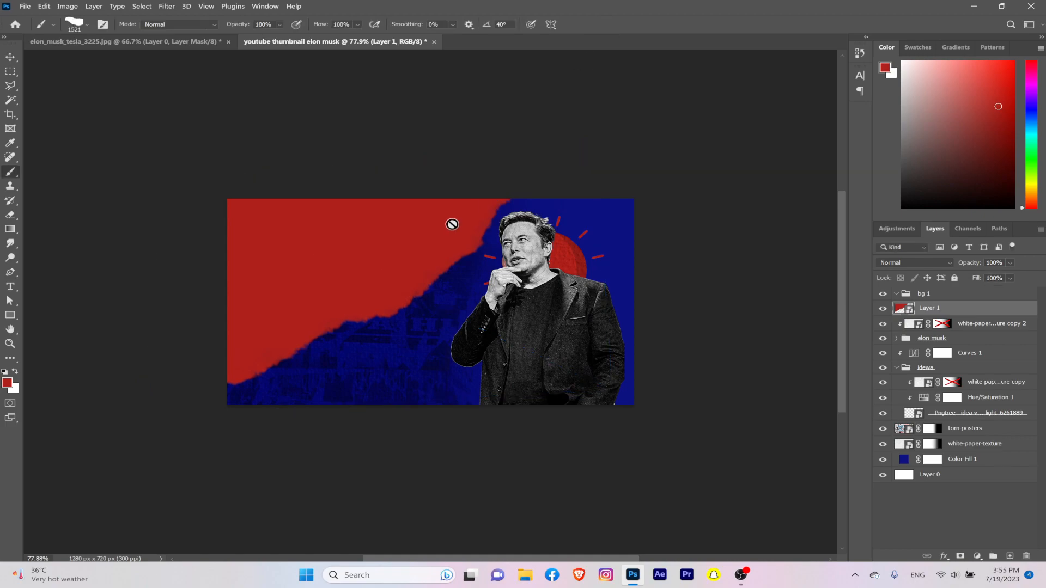
pyautogui.press('b')
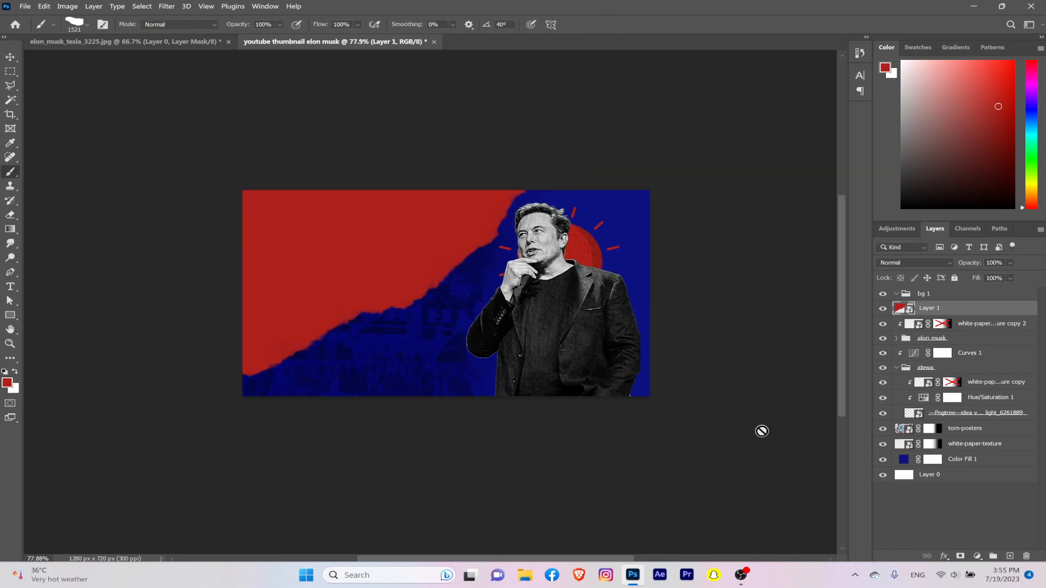
# Step: Add a black drop shadow to the red torn-edge shape on Layer 1 and adjust the shadow's distance
pyautogui.click(944, 556)
pyautogui.click(959, 558)
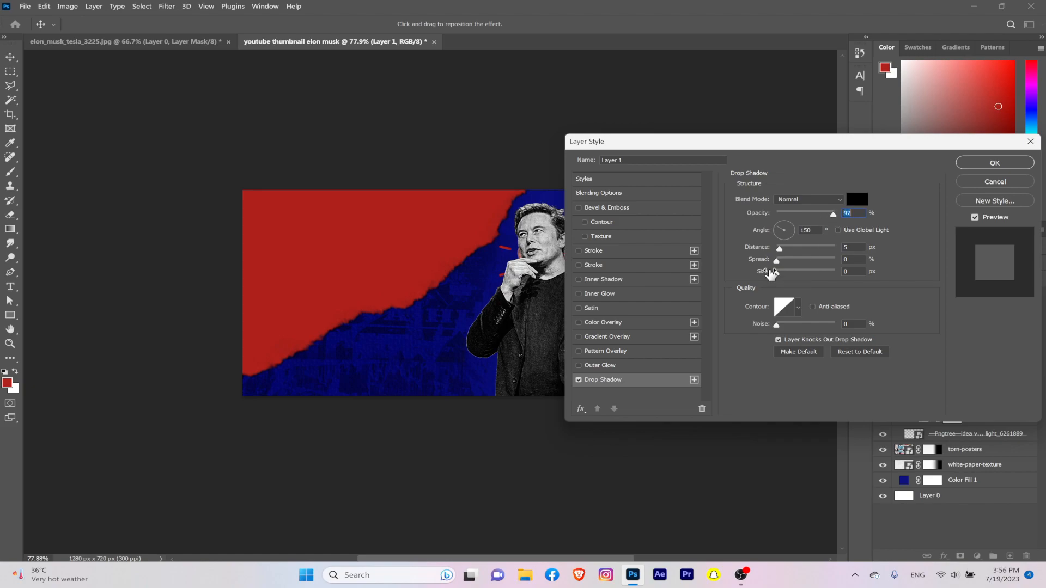
pyautogui.moveTo(782, 249); pyautogui.dragTo(785, 250)
pyautogui.click(995, 161)
pyautogui.press('b')
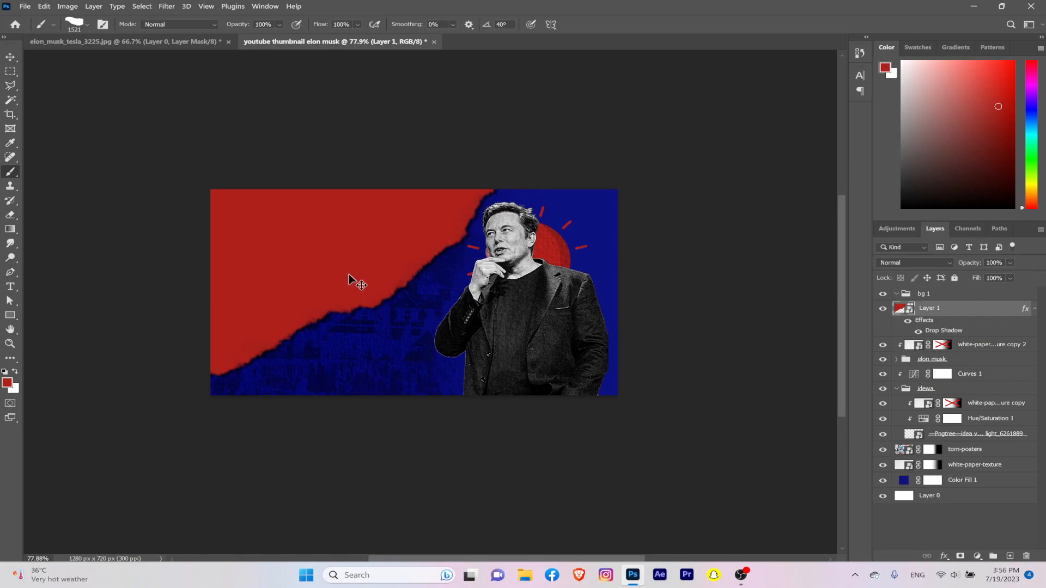
pyautogui.scroll(-1, 329, 283)
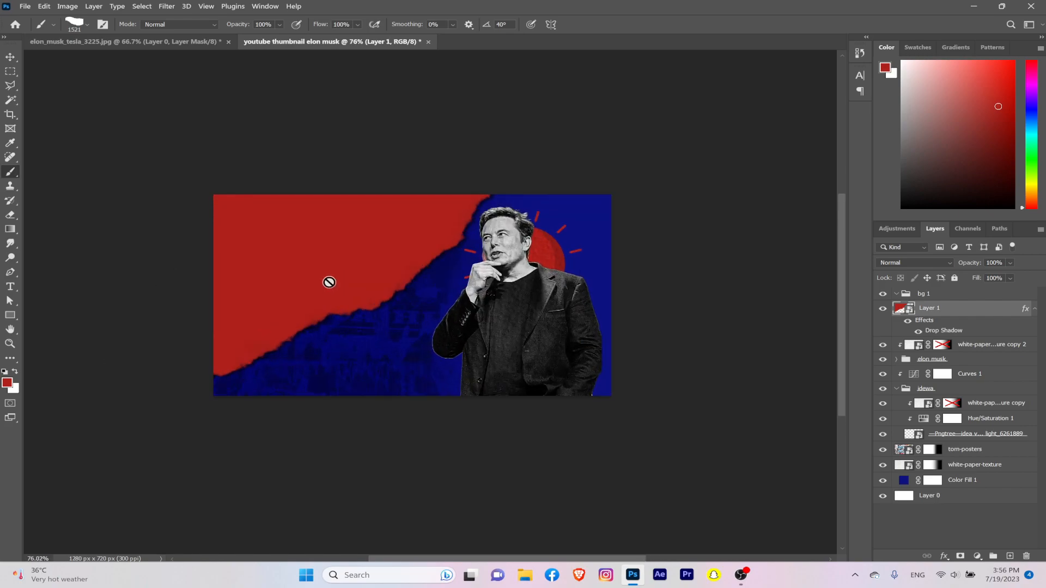
pyautogui.scroll(1, 376, 259)
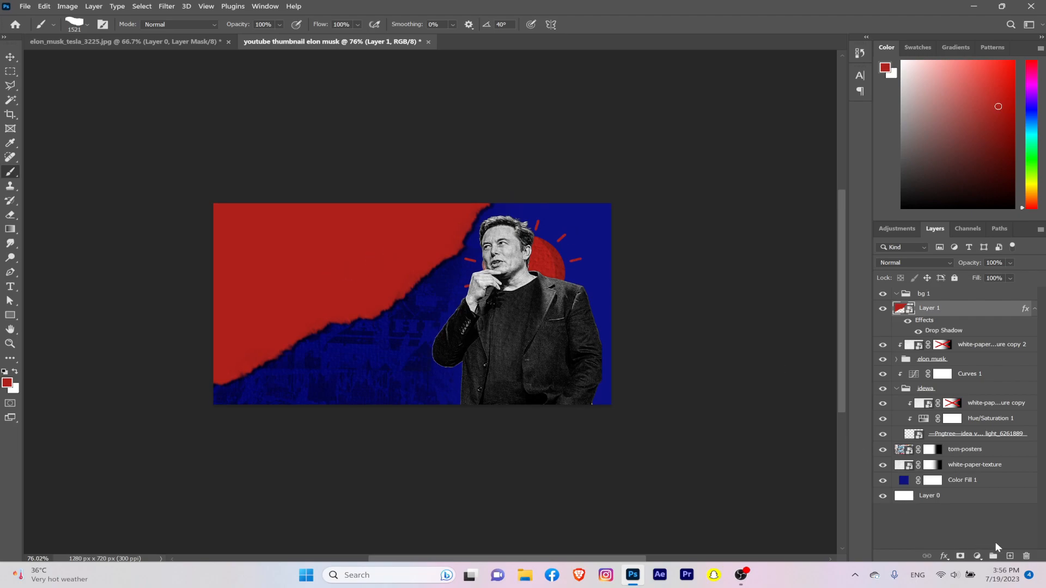
# Step: Move all layers from Layer 1 down to Layer 0 into the bg 1 group and collapse the group
pyautogui.click(921, 294)
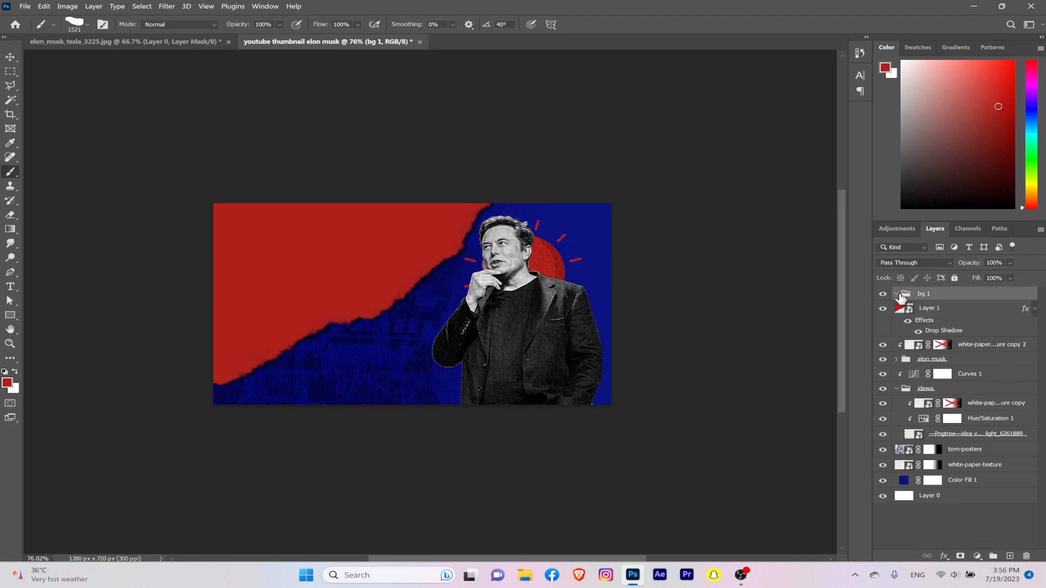
pyautogui.click(939, 318)
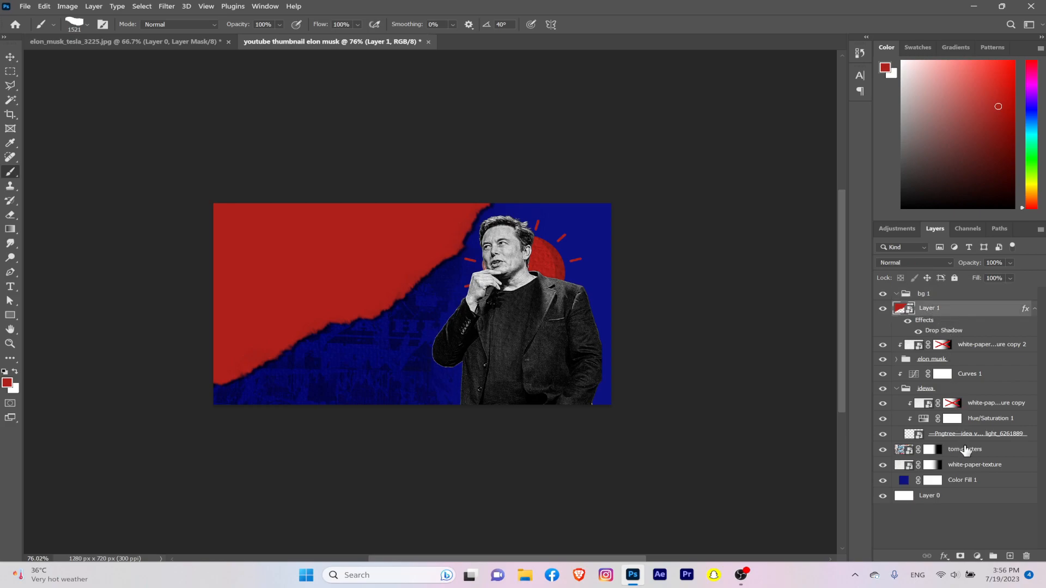
pyautogui.keyDown('shift'); pyautogui.click(953, 499); pyautogui.keyUp('shift')
pyautogui.click(937, 317)
pyautogui.keyDown('shift'); pyautogui.click(948, 497); pyautogui.keyUp('shift')
pyautogui.moveTo(938, 312); pyautogui.dragTo(925, 294)
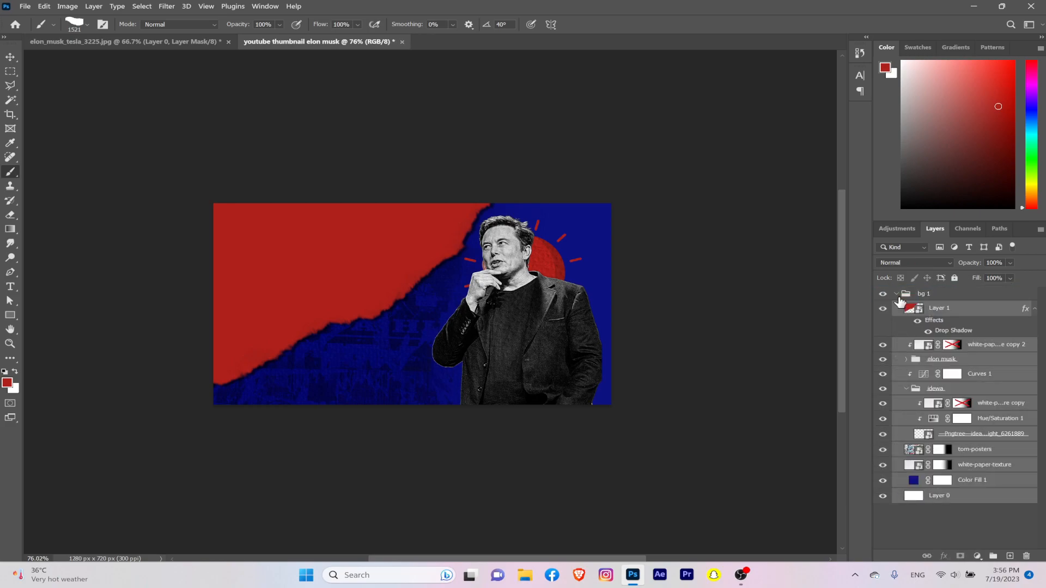
pyautogui.click(896, 294)
# Step: Create a new group above bg 1 and name it terxt
pyautogui.click(993, 556)
pyautogui.doubleClick(926, 296)
pyautogui.write('terxt')
pyautogui.press('Return')
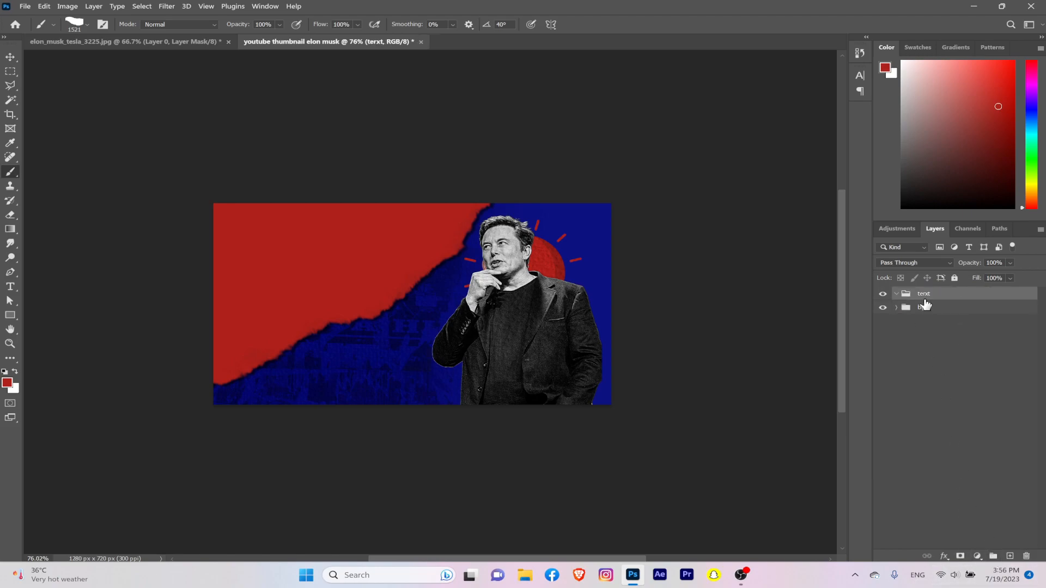
# Step: Place the torn-posters image directly above Layer 1 in the bg 1 group, positioned over the red torn-edge shape
pyautogui.click(896, 307)
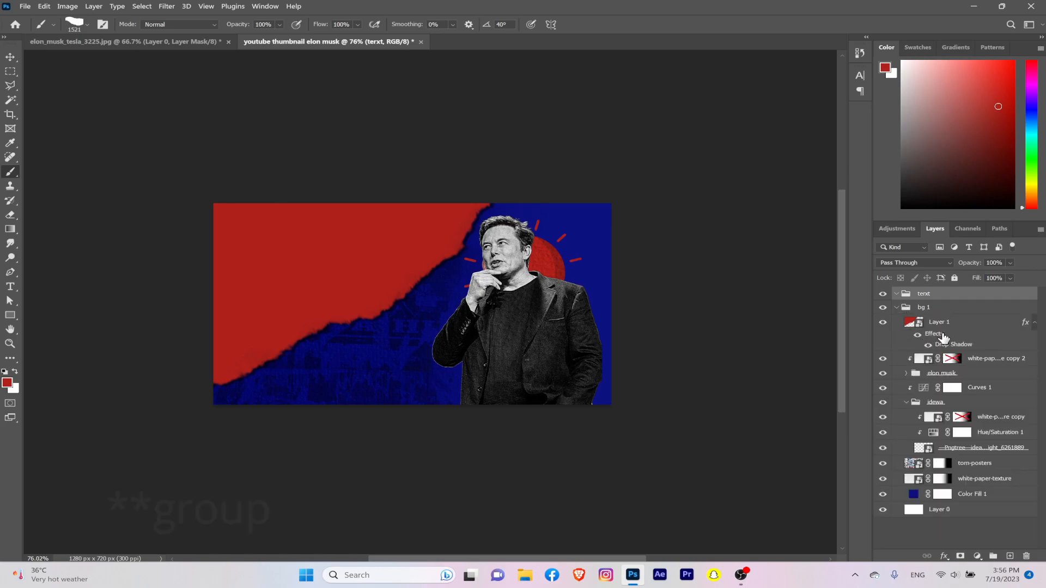
pyautogui.click(907, 320)
pyautogui.scroll(3, 357, 282)
pyautogui.scroll(-5, 362, 275)
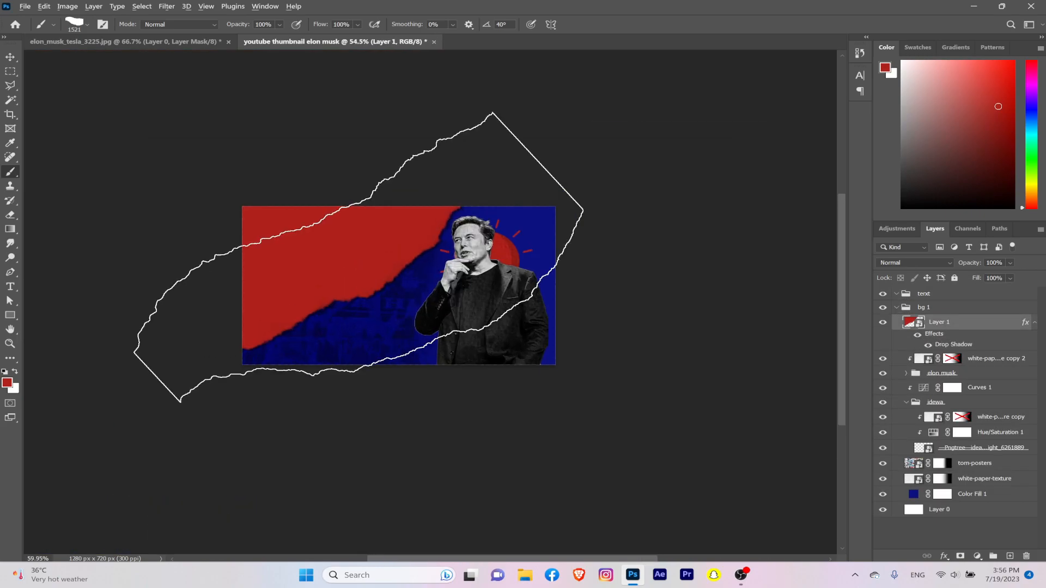
pyautogui.scroll(4, 376, 332)
pyautogui.scroll(-3, 368, 278)
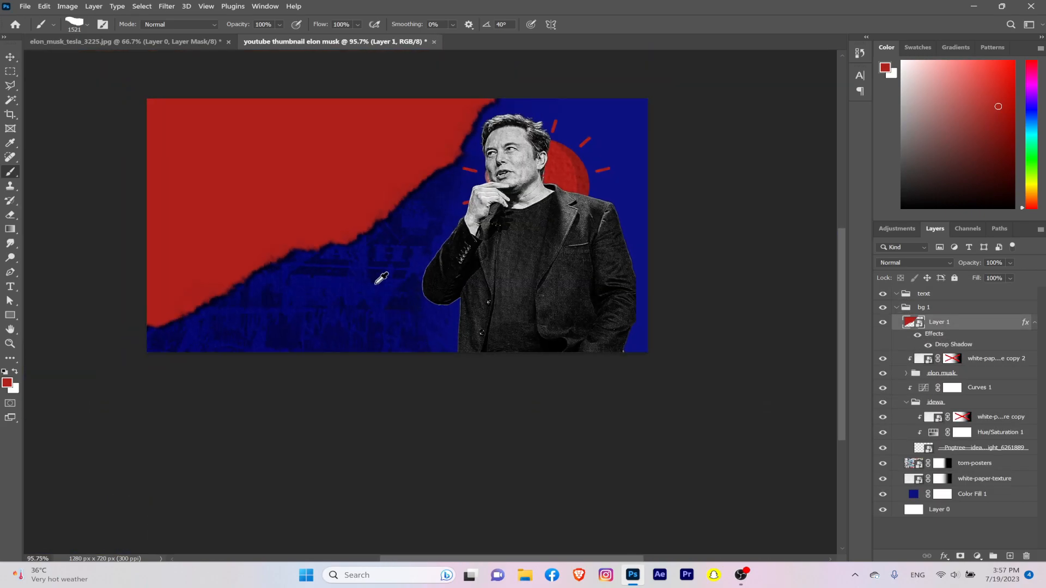
pyautogui.scroll(4, 376, 278)
pyautogui.scroll(-2, 360, 272)
pyautogui.press('v')
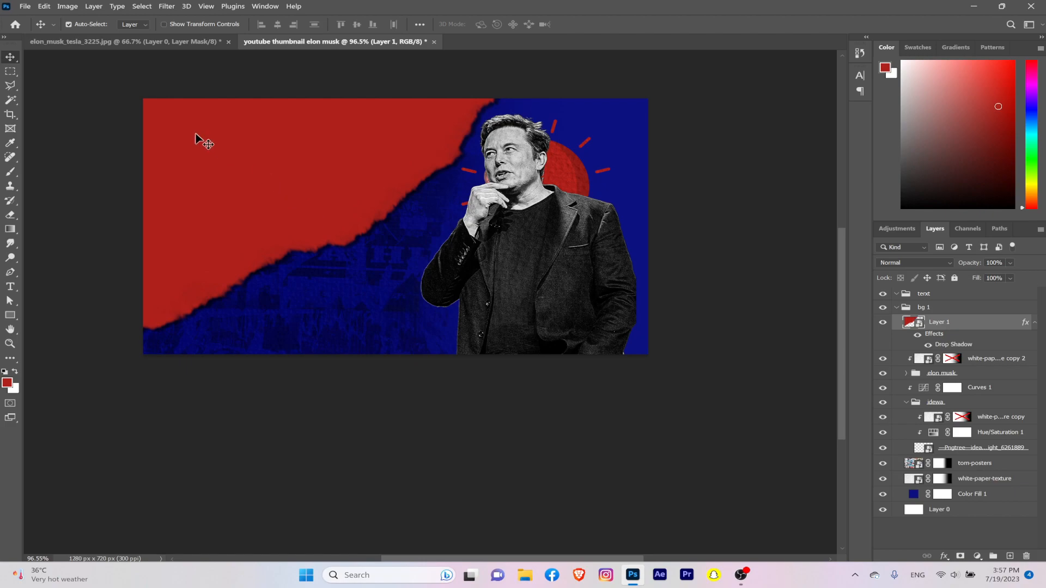
pyautogui.click(25, 6)
pyautogui.click(72, 206)
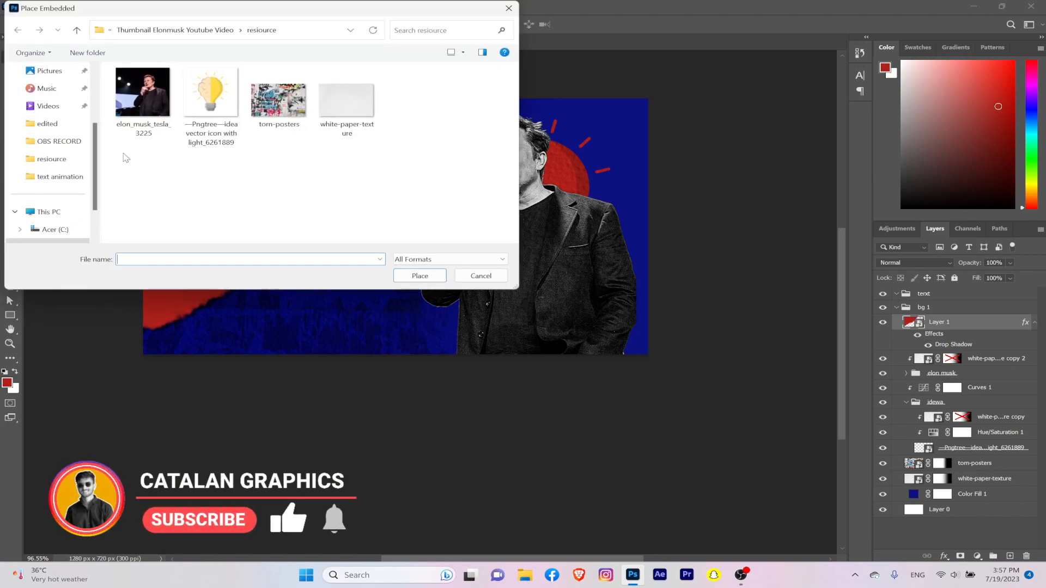
pyautogui.doubleClick(294, 112)
pyautogui.moveTo(515, 269); pyautogui.dragTo(443, 263)
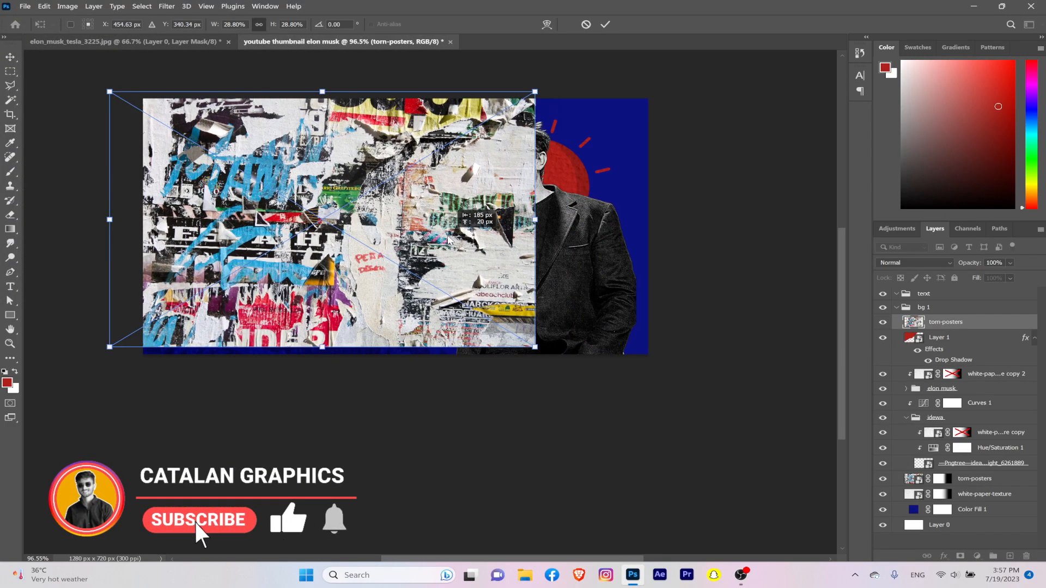
pyautogui.click(605, 25)
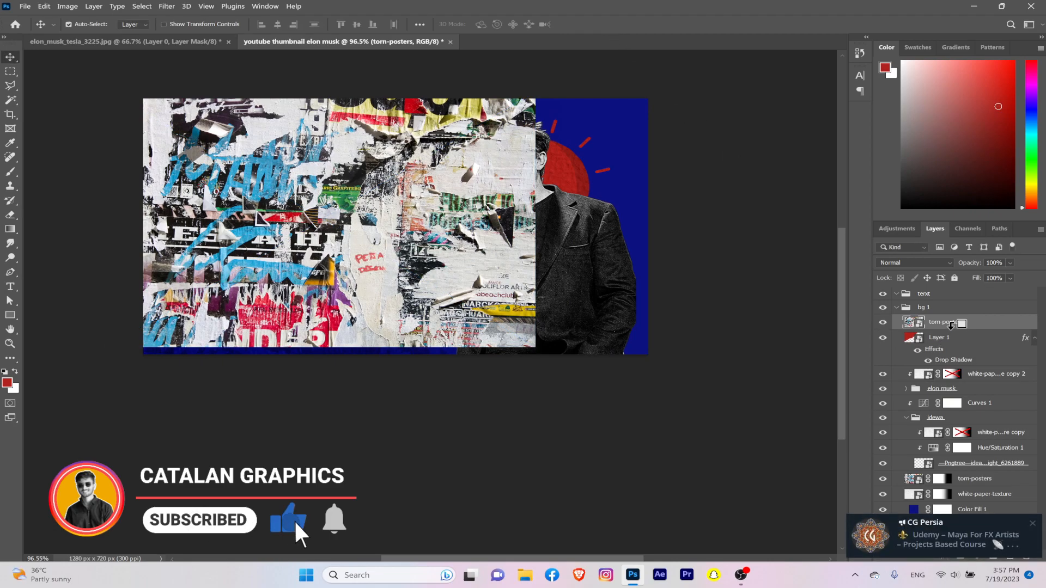
# Step: Clip the new torn-posters layer to Layer 1, and set its blend mode to Multiply with 20% opacity
pyautogui.keyDown('alt'); pyautogui.click(951, 327); pyautogui.keyUp('alt')
pyautogui.click(1032, 523)
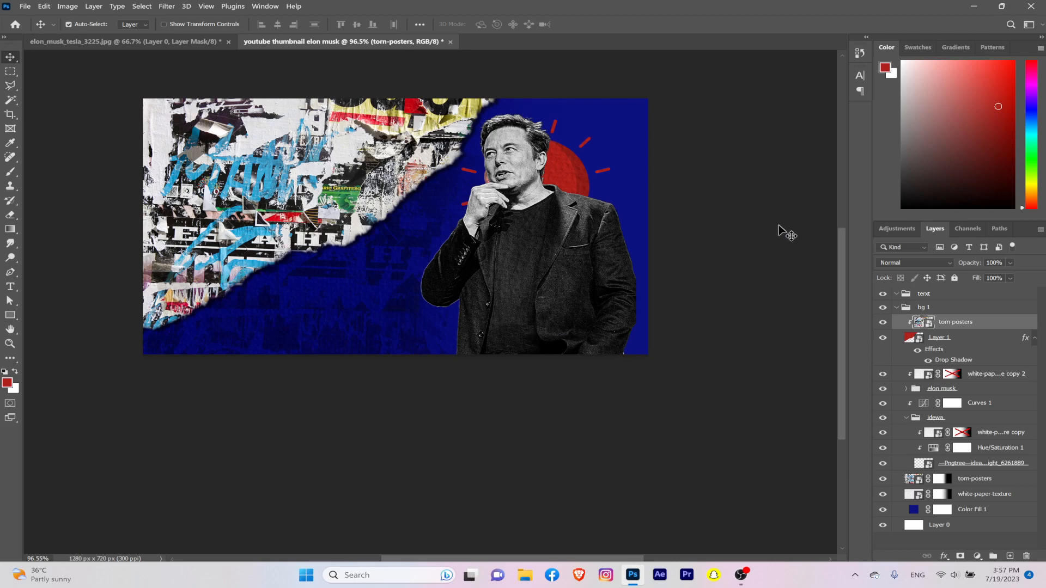
pyautogui.click(915, 263)
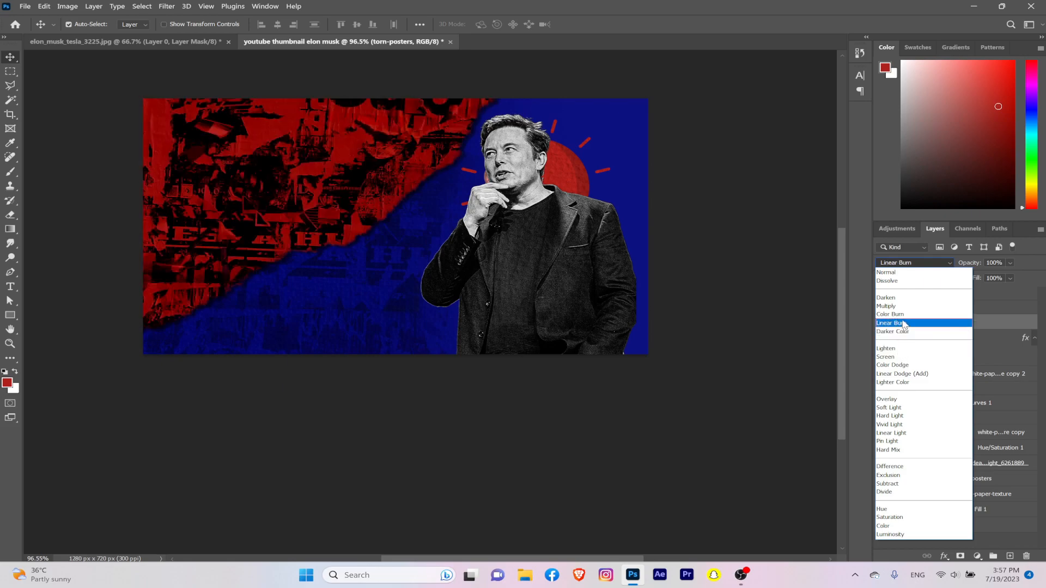
pyautogui.click(933, 306)
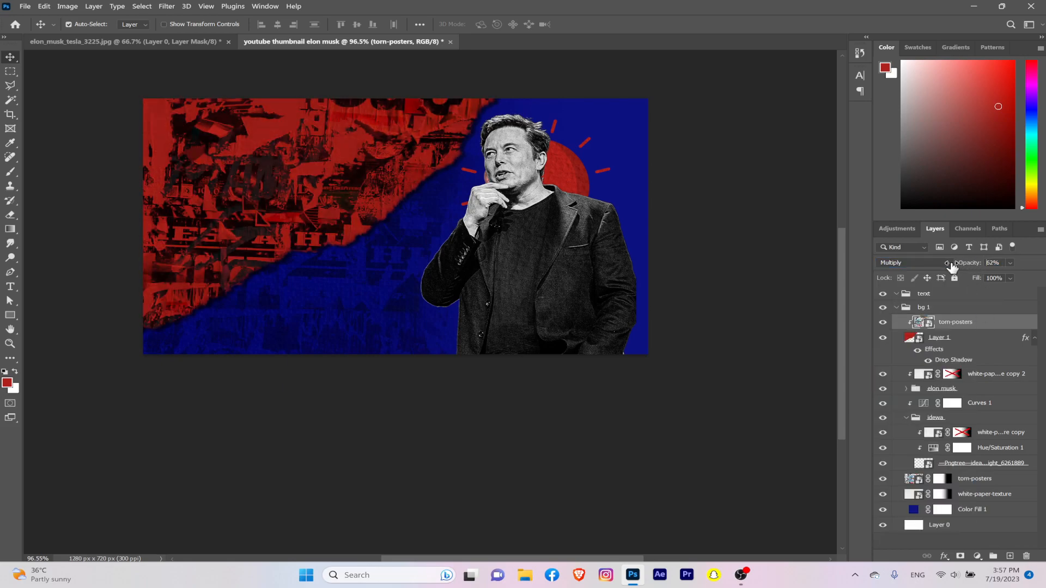
pyautogui.moveTo(973, 263); pyautogui.dragTo(948, 266)
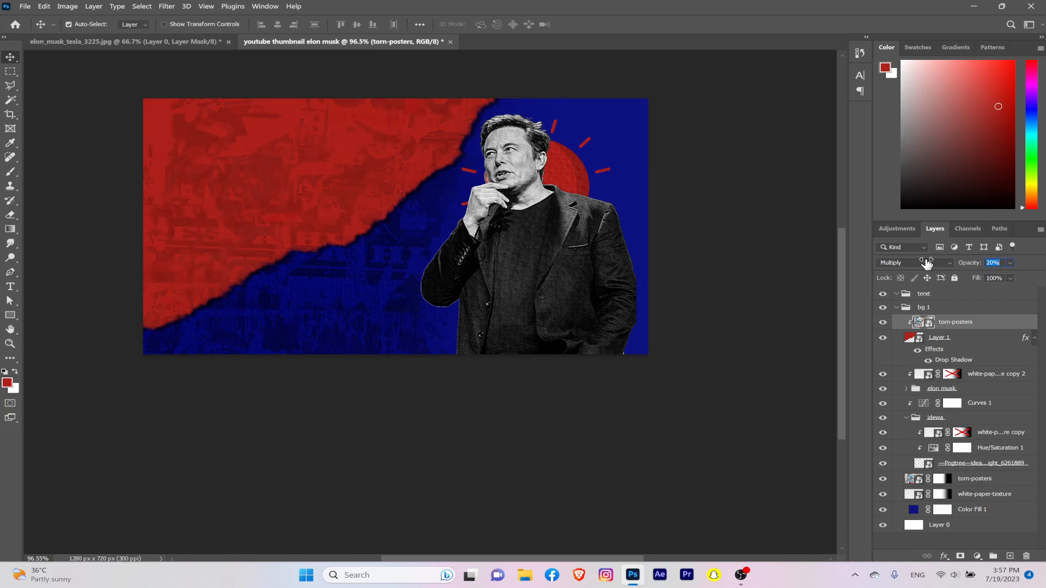
pyautogui.click(460, 437)
pyautogui.scroll(-3, 390, 268)
pyautogui.scroll(2, 368, 237)
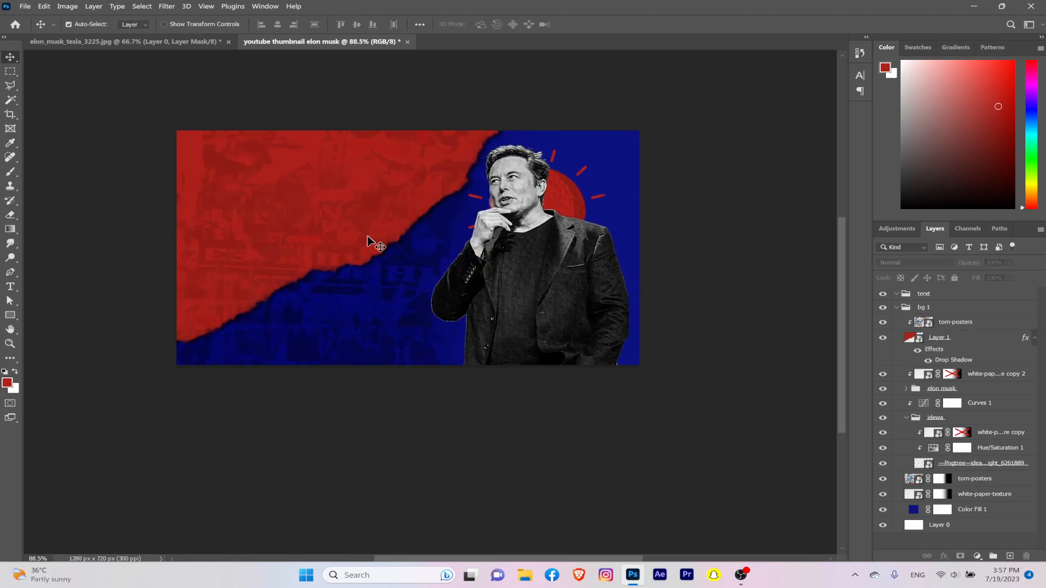
# Step: Duplicate the white-paper-texture copy from the idewa group, move it above the upper torn-posters layer and clip it to the red shape
pyautogui.scroll(4, 368, 240)
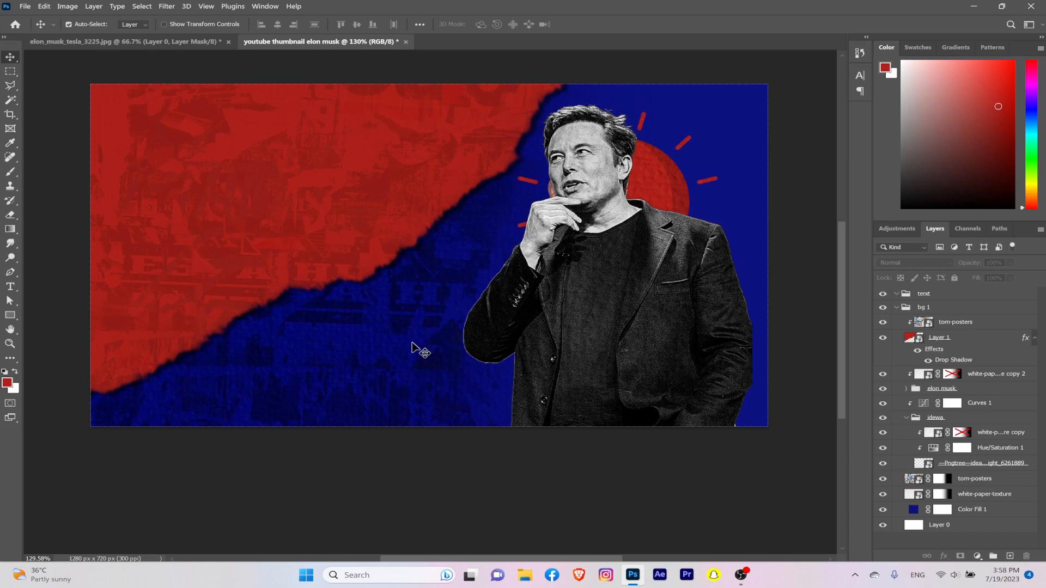
pyautogui.click(385, 348)
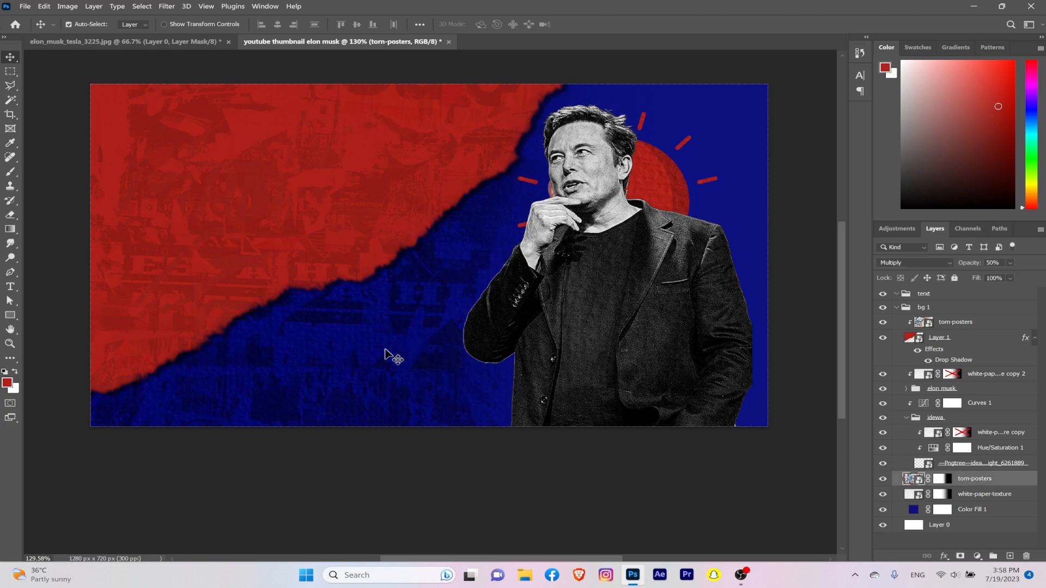
pyautogui.click(992, 436)
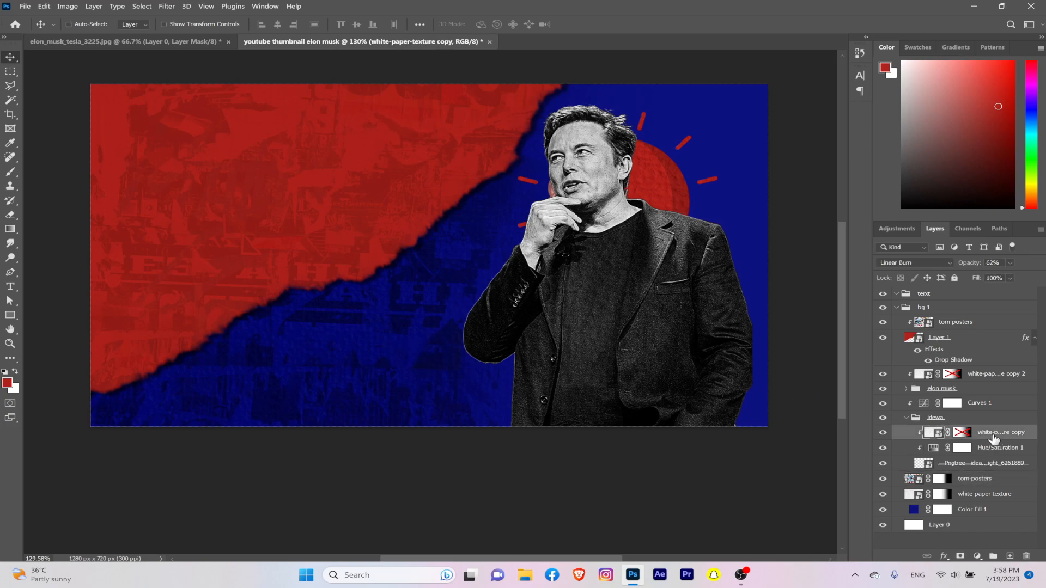
pyautogui.hotkey('ctrl', 'j')
pyautogui.moveTo(984, 436); pyautogui.dragTo(958, 338)
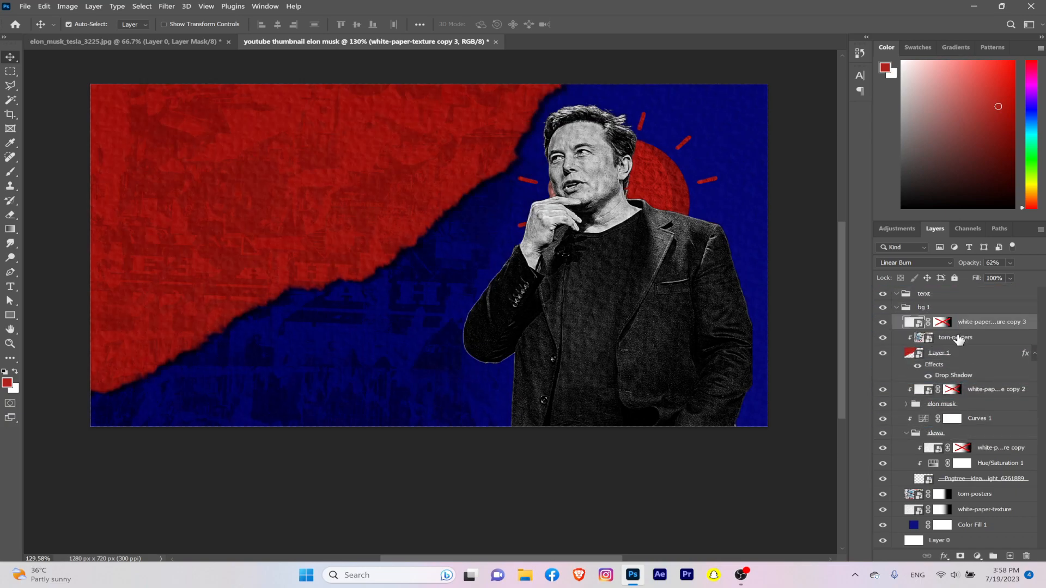
pyautogui.keyDown('alt'); pyautogui.click(923, 330); pyautogui.keyUp('alt')
pyautogui.scroll(-6, 485, 334)
pyautogui.scroll(8, 372, 270)
pyautogui.scroll(-5, 373, 270)
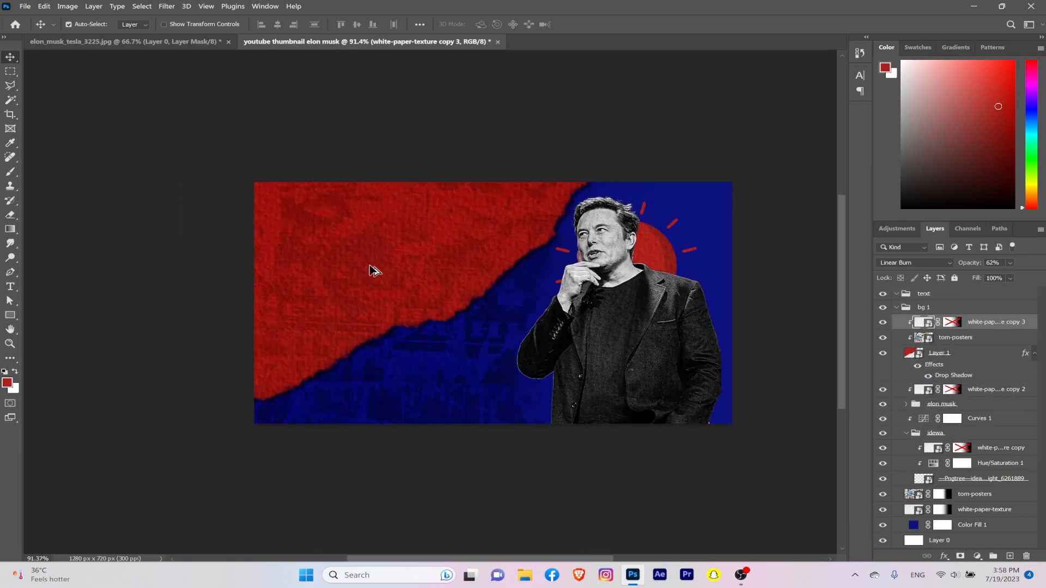
pyautogui.scroll(-5, 372, 271)
pyautogui.scroll(4, 373, 275)
pyautogui.scroll(-5, 376, 274)
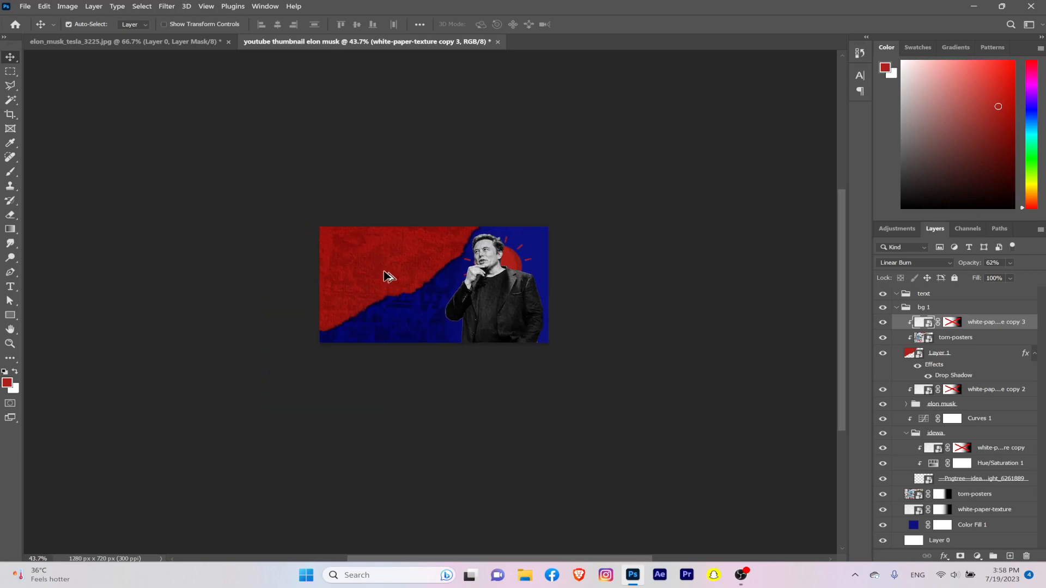
pyautogui.scroll(3, 384, 276)
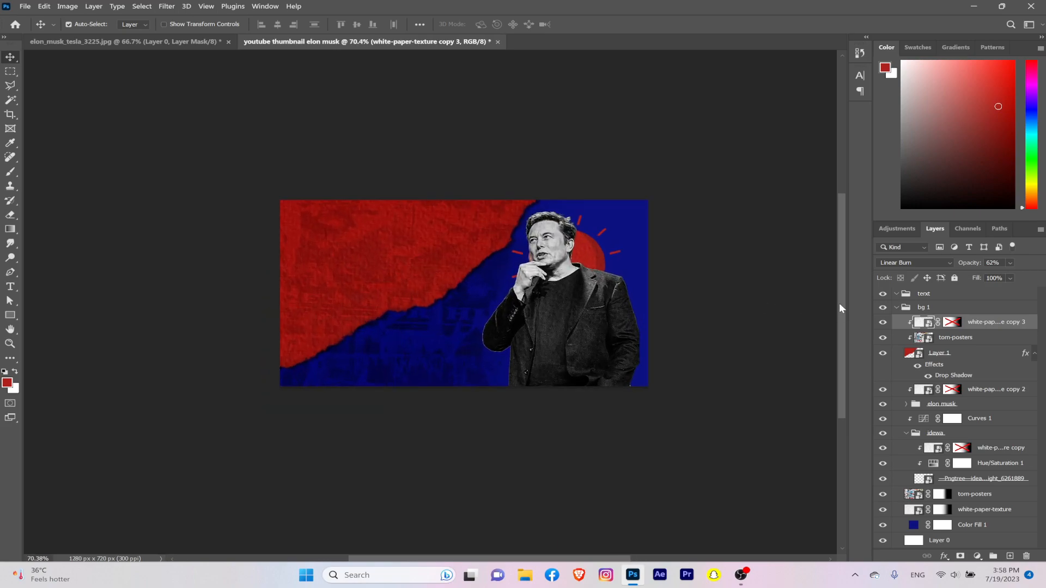
# Step: Collapse the bg 1 group and draw a red rectangle about 617 x 139 px across the red torn-edge area
pyautogui.click(926, 307)
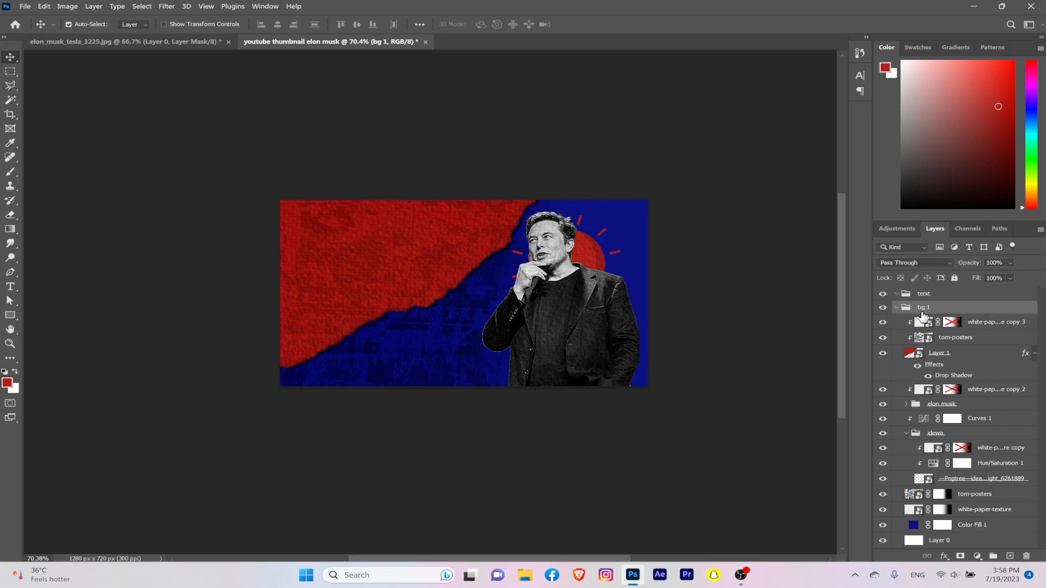
pyautogui.click(896, 308)
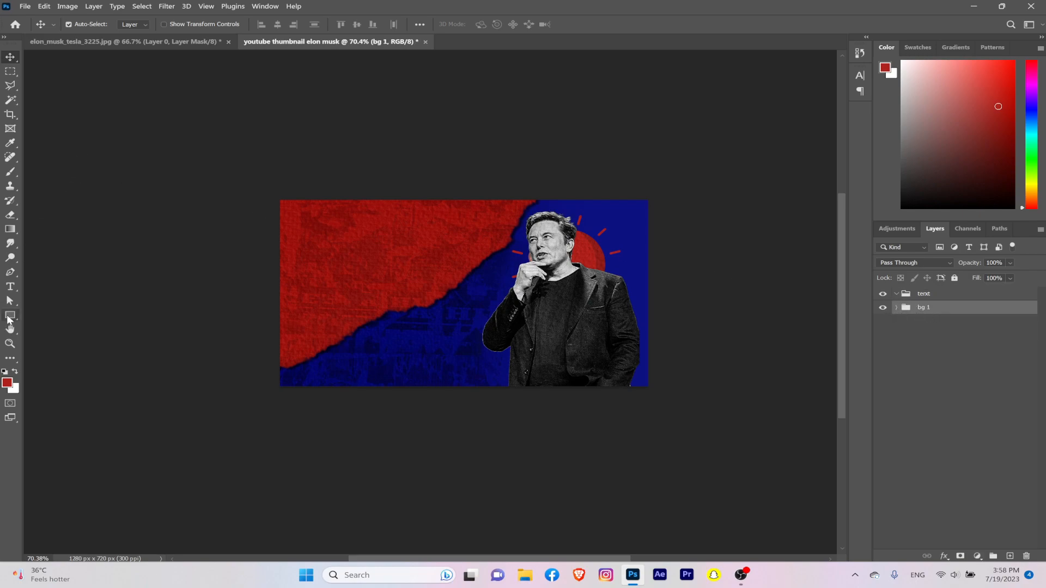
pyautogui.click(9, 317)
pyautogui.moveTo(319, 225); pyautogui.dragTo(496, 260)
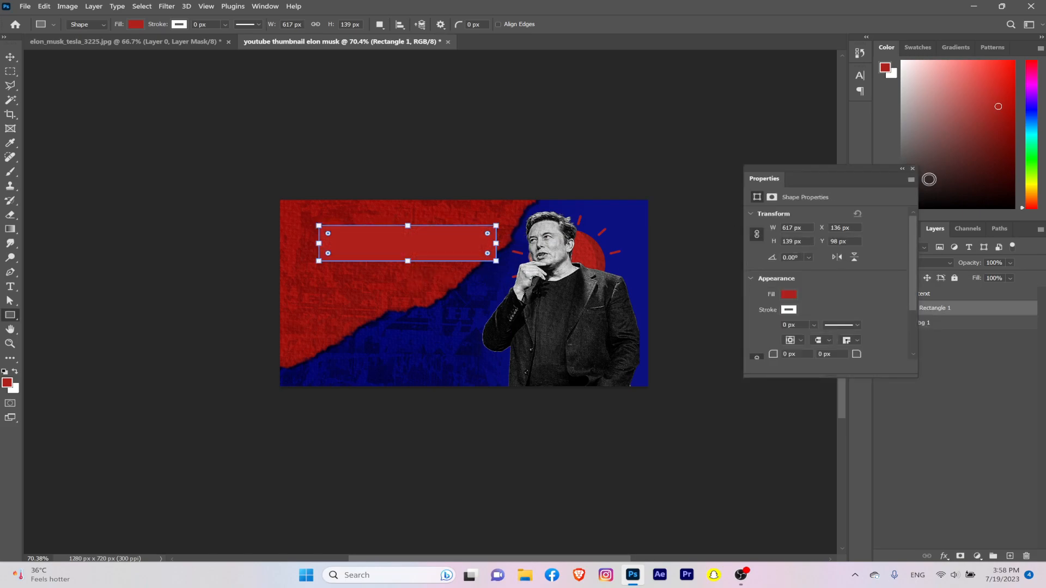
# Step: Change the rectangle's fill color to yellow ffde00
pyautogui.doubleClick(907, 309)
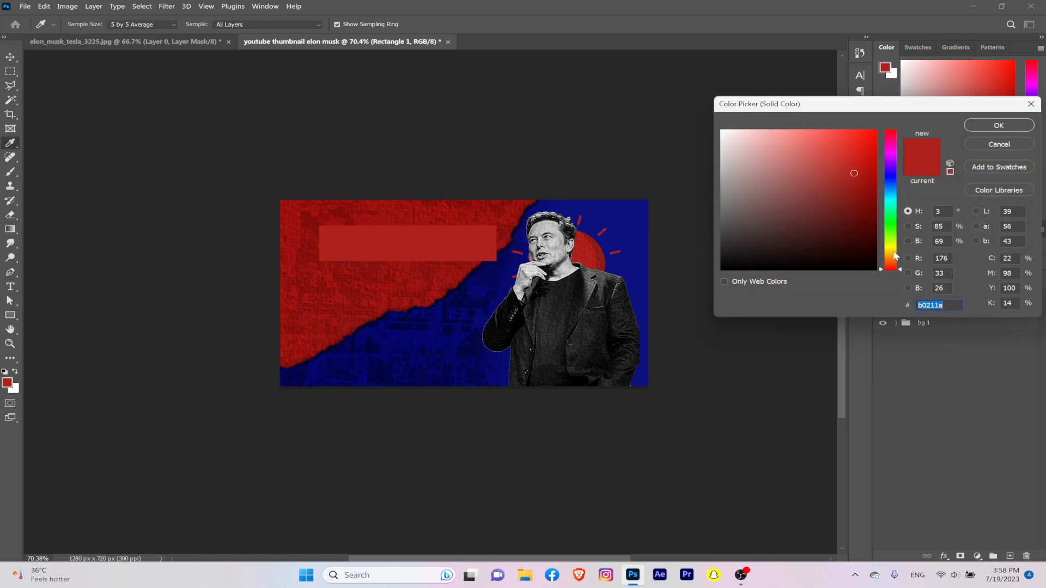
pyautogui.moveTo(893, 253); pyautogui.dragTo(891, 250)
pyautogui.moveTo(869, 169); pyautogui.dragTo(877, 130)
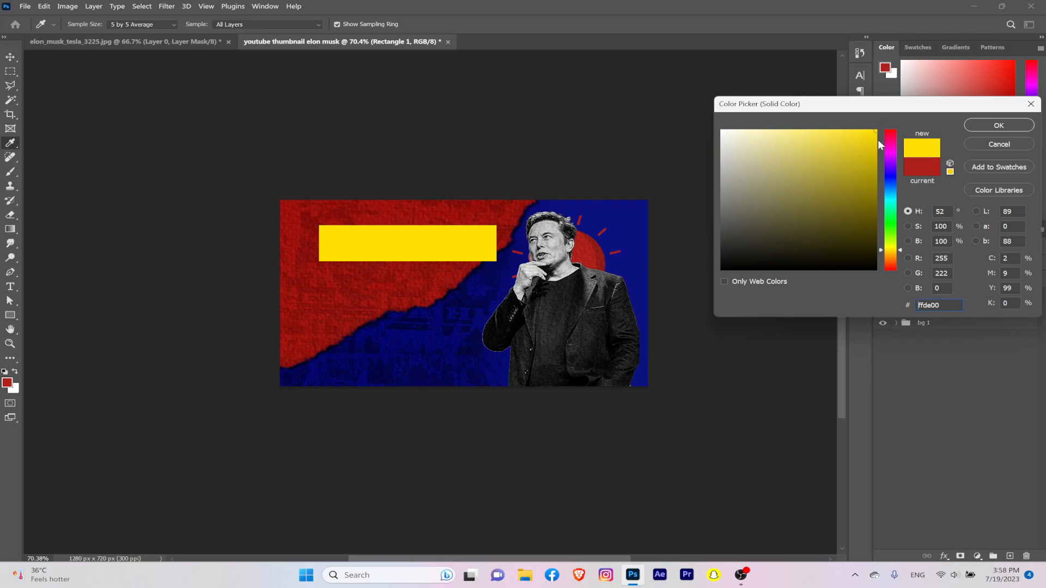
pyautogui.click(998, 125)
# Step: Tilt the yellow rectangle slightly counterclockwise, scale it to about 597 x 135 px and place it in the upper part of the red area
pyautogui.hotkey('ctrl', 't')
pyautogui.moveTo(503, 287); pyautogui.dragTo(517, 262)
pyautogui.moveTo(443, 246); pyautogui.dragTo(482, 252)
pyautogui.click(596, 24)
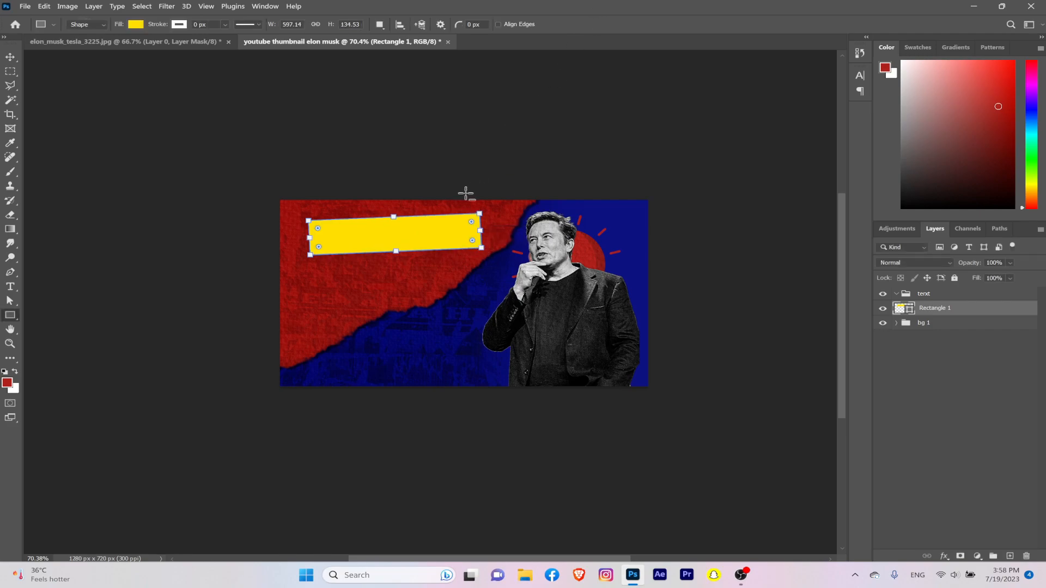
# Step: Duplicate white-paper-texture copy 3 from the bg 1 group, move the duplicate above Rectangle 1 and clip it to the rectangle
pyautogui.scroll(3, 467, 189)
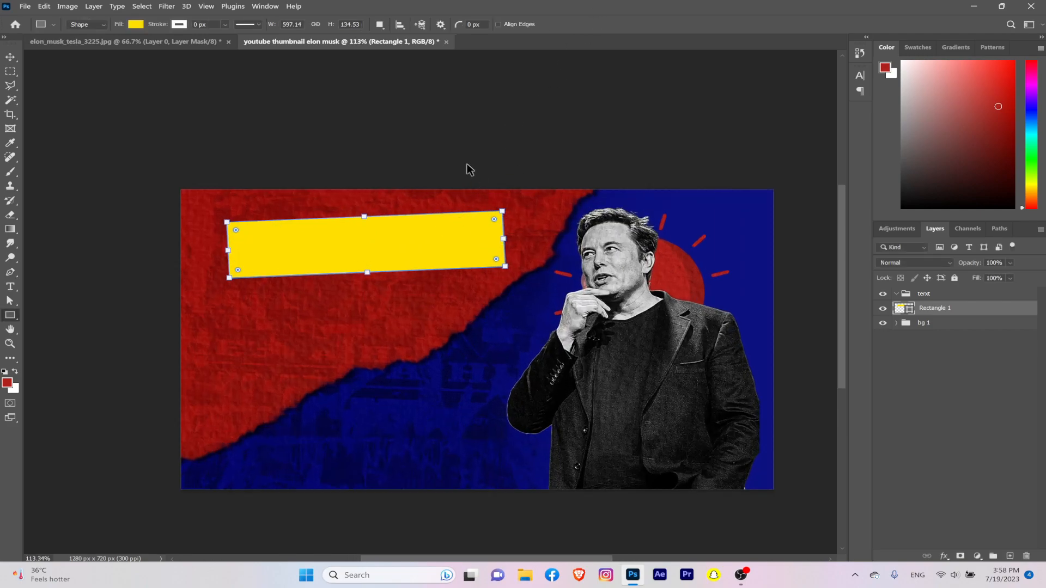
pyautogui.click(896, 322)
pyautogui.click(978, 339)
pyautogui.hotkey('ctrl', 'j')
pyautogui.moveTo(975, 343); pyautogui.dragTo(966, 303)
pyautogui.keyDown('alt'); pyautogui.click(944, 315); pyautogui.keyUp('alt')
# Step: Scale the clipped paper texture down to 39.50% and position it over the yellow rectangle
pyautogui.hotkey('ctrl', 't')
pyautogui.moveTo(443, 95); pyautogui.dragTo(463, 352)
pyautogui.moveTo(469, 419); pyautogui.dragTo(420, 212)
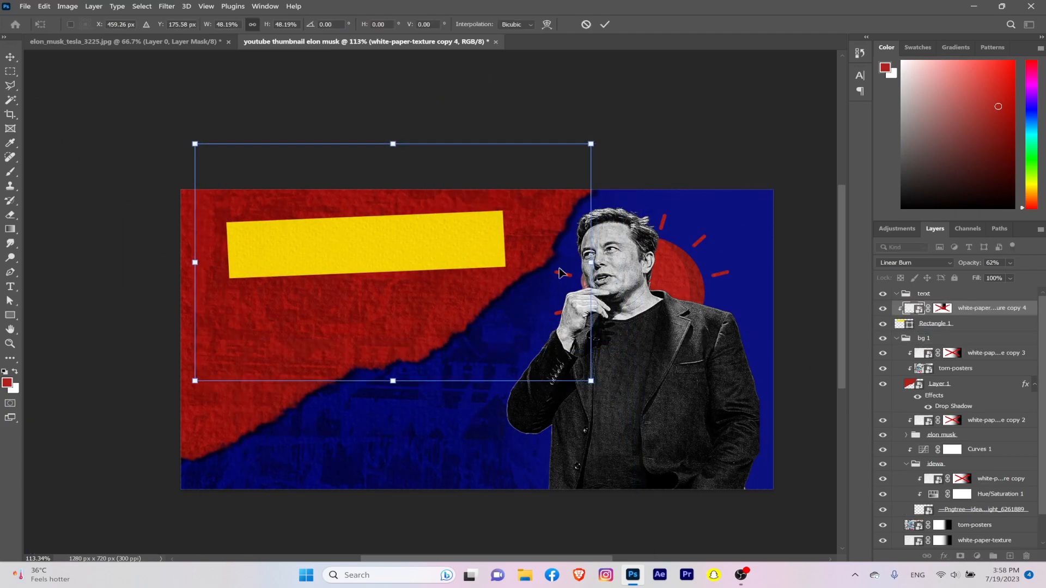
pyautogui.moveTo(594, 272); pyautogui.dragTo(460, 285)
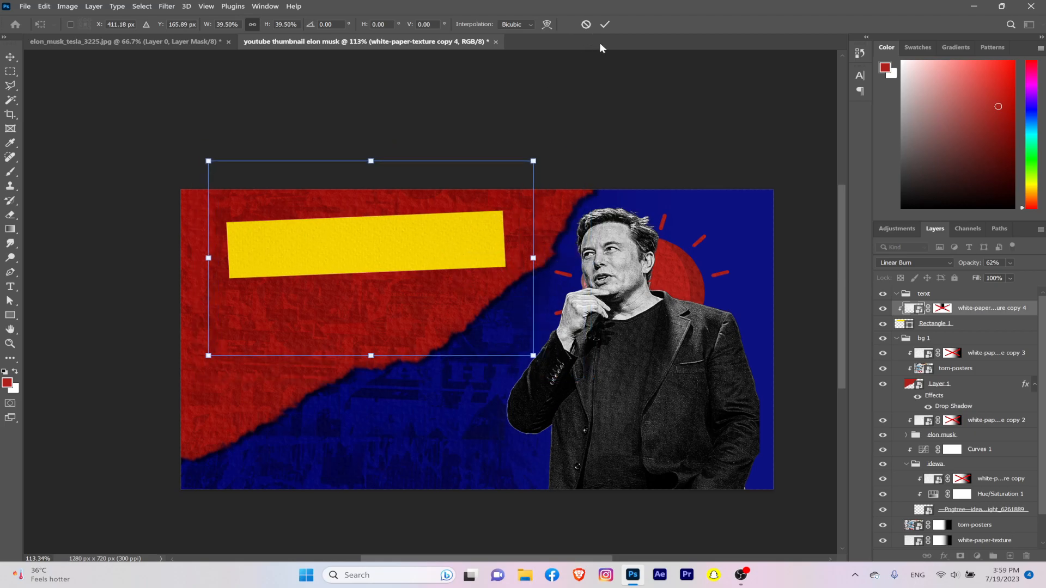
pyautogui.click(605, 24)
# Step: Add the text "10 SECRETS" in Anton Regular at 14 pt below the yellow rectangle
pyautogui.scroll(6, 444, 266)
pyautogui.scroll(-6, 426, 265)
pyautogui.press('t')
pyautogui.click(321, 336)
pyautogui.click(320, 334)
pyautogui.write('10 SE')
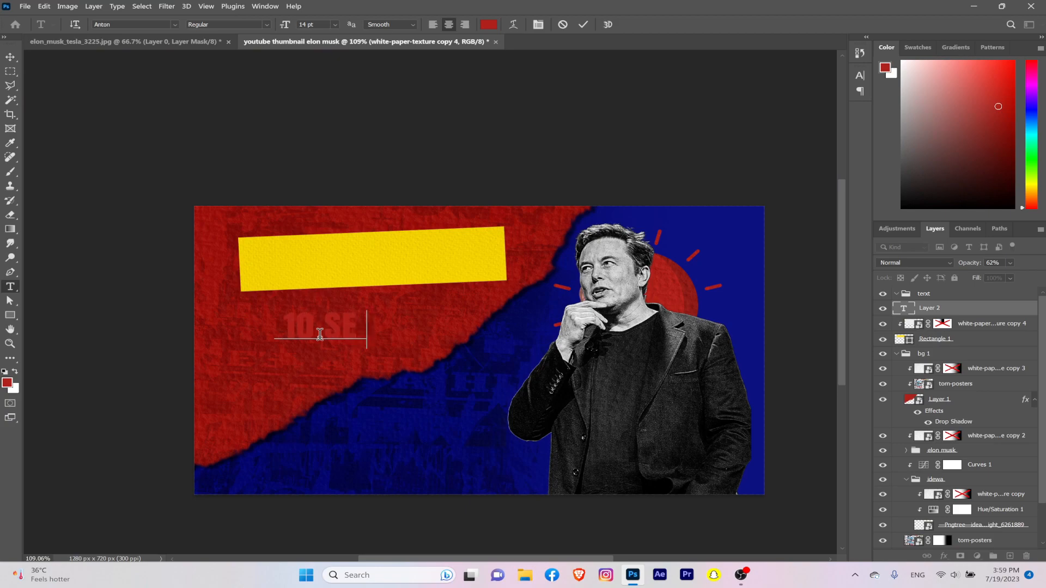
pyautogui.write('CRETS')
# Step: Recolor the "10 SECRETS" text to dark red 960e0a sampled from the red background and commit the text
pyautogui.hotkey('ctrl', 'a')
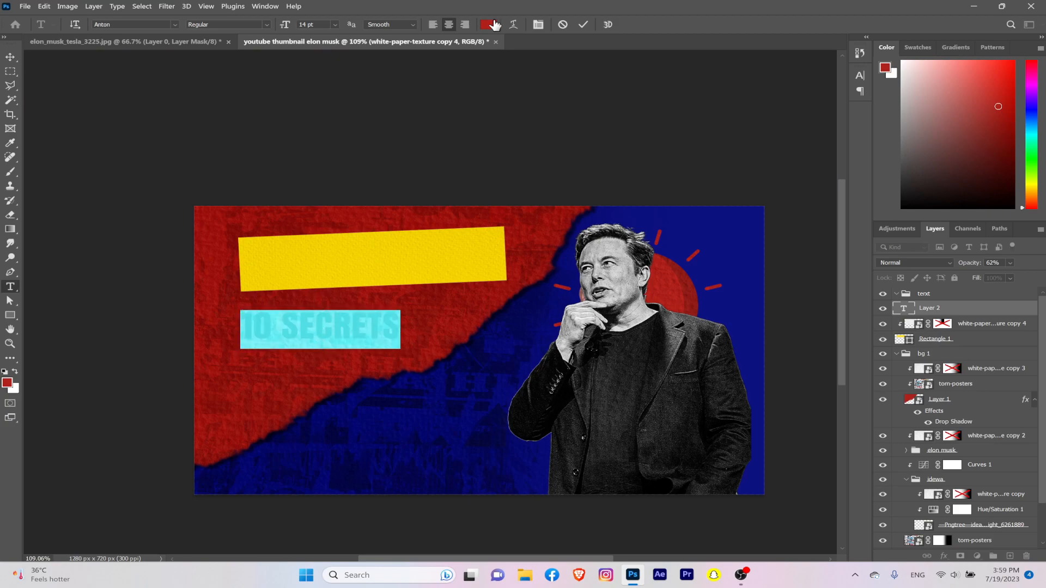
pyautogui.click(487, 27)
pyautogui.click(429, 225)
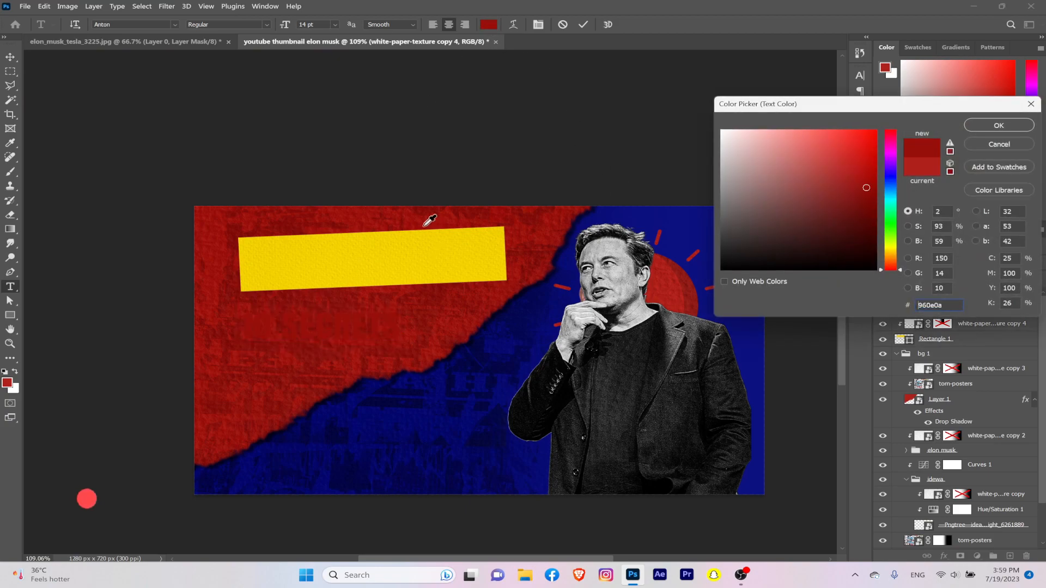
pyautogui.click(978, 129)
pyautogui.click(585, 25)
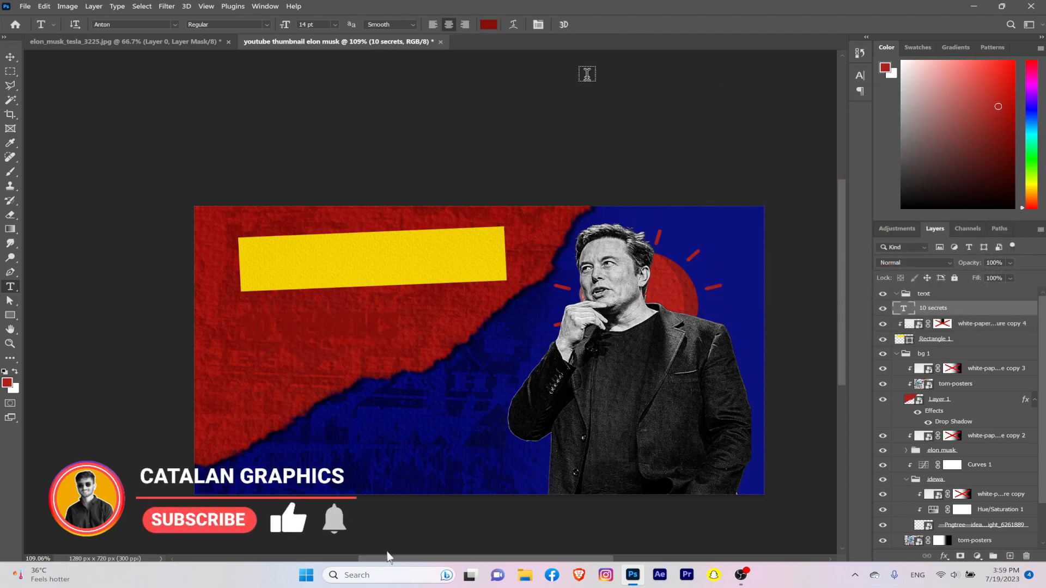
# Step: Move the "10 SECRETS" text onto the yellow rectangle and rotate it to match the rectangle's tilt
pyautogui.hotkey('ctrl', 't')
pyautogui.moveTo(392, 324); pyautogui.dragTo(408, 254)
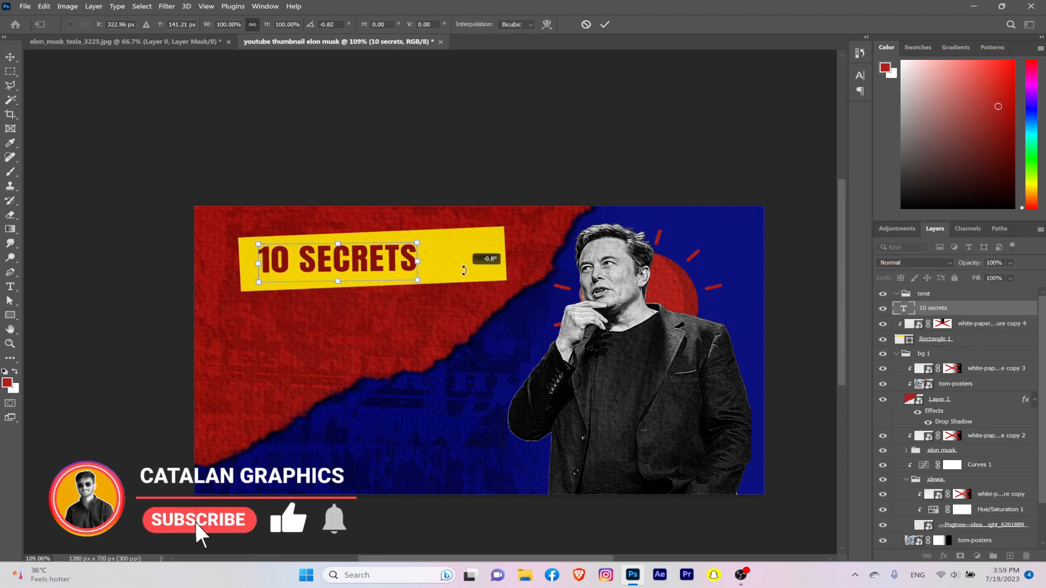
pyautogui.click(604, 24)
pyautogui.doubleClick(903, 308)
pyautogui.click(860, 75)
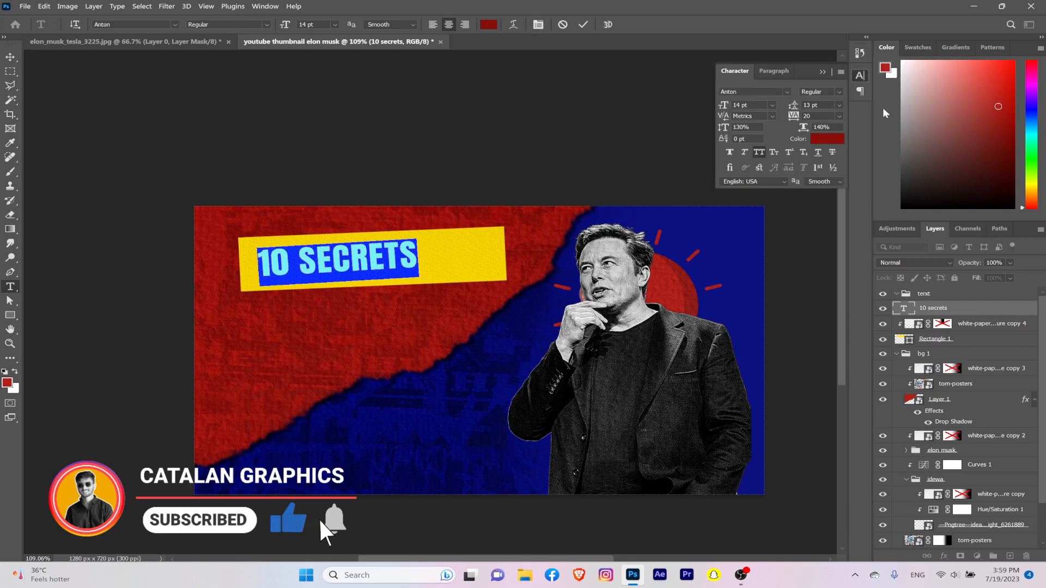
pyautogui.click(822, 72)
pyautogui.click(583, 25)
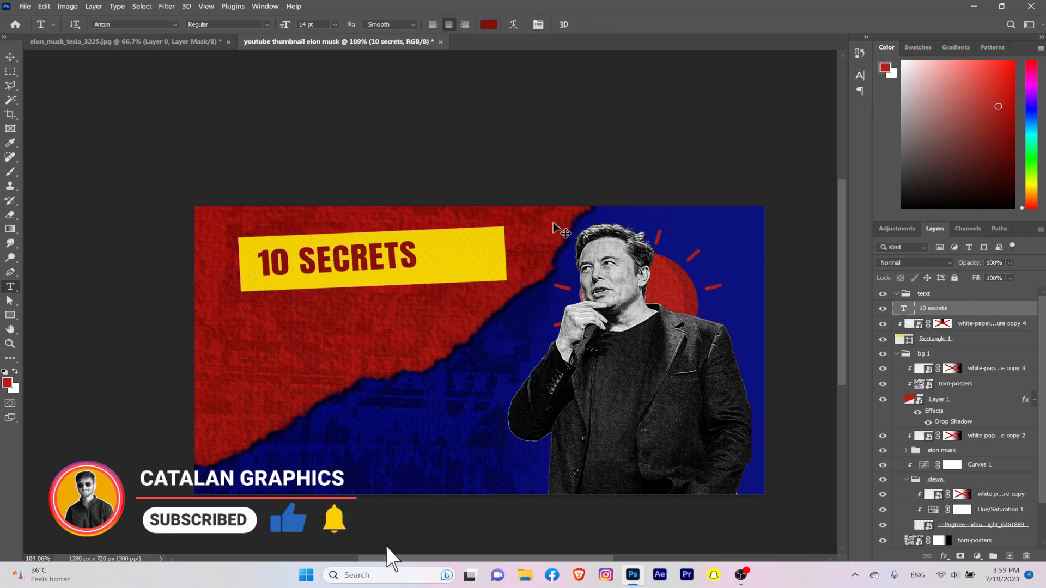
# Step: Enlarge the "10 SECRETS" text to about 21.57 pt so it fills the yellow rectangle
pyautogui.hotkey('ctrl', 't')
pyautogui.moveTo(418, 286); pyautogui.dragTo(495, 268)
pyautogui.click(605, 24)
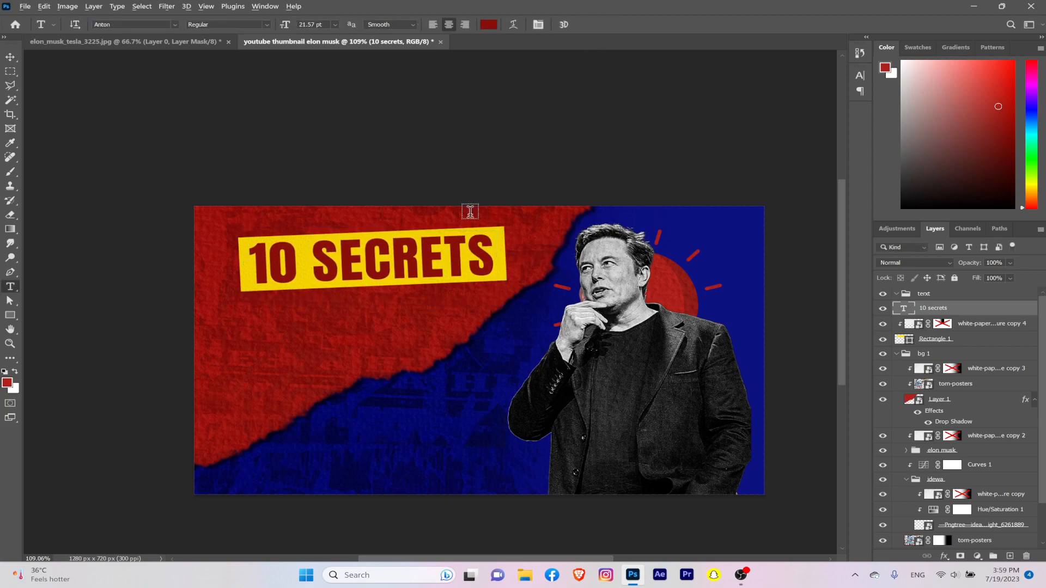
# Step: Duplicate the rectangle's white-paper-texture layer above the "10 SECRETS" text and clip the duplicate to the text
pyautogui.scroll(4, 433, 256)
pyautogui.scroll(6, 433, 256)
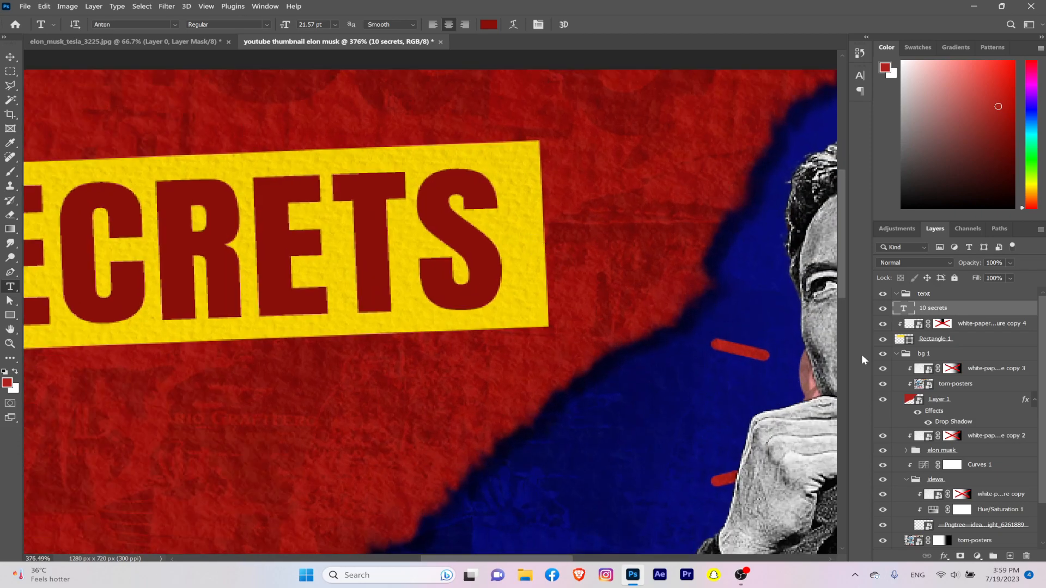
pyautogui.moveTo(962, 327)
pyautogui.mouseDown()
pyautogui.moveTo(968, 310)
pyautogui.moveTo(940, 311)
pyautogui.mouseUp()
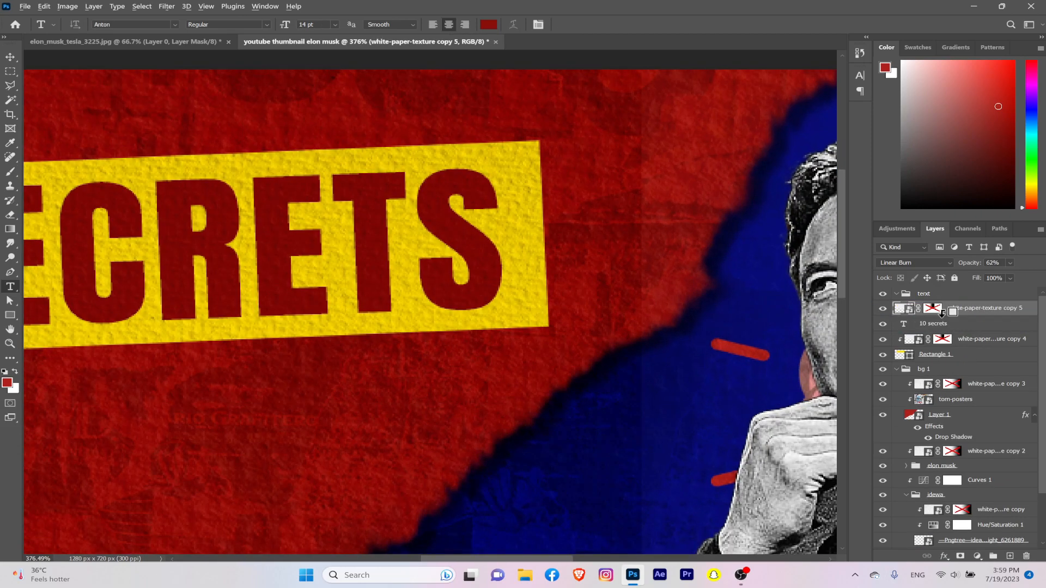
pyautogui.hotkey('ctrl', 'alt', 'g')
pyautogui.scroll(-5, 435, 281)
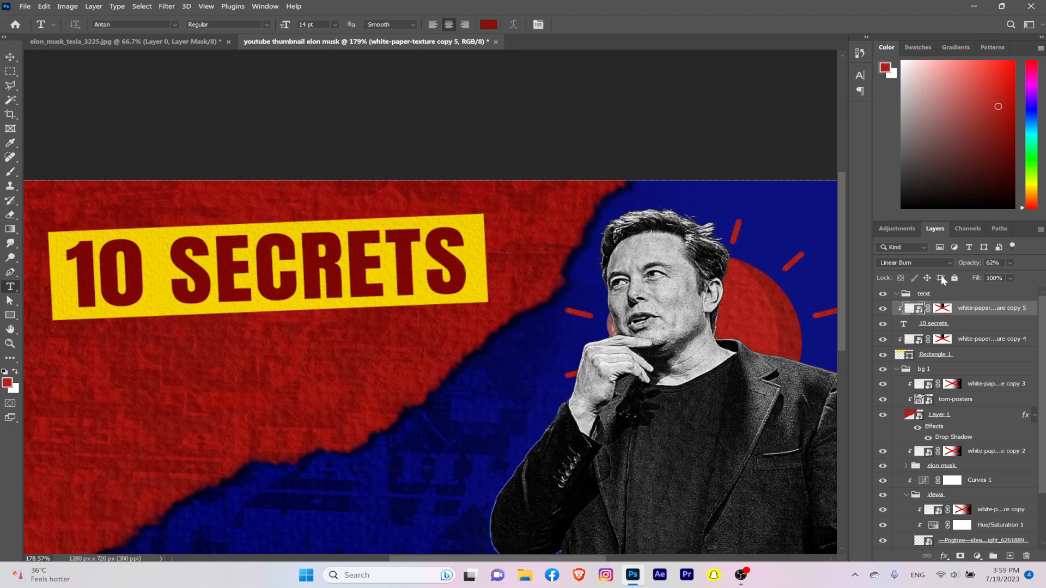
# Step: Add a drop shadow to the "10 SECRETS" text with 100% opacity, 4 px distance, 2% spread and 3 px size
pyautogui.click(913, 324)
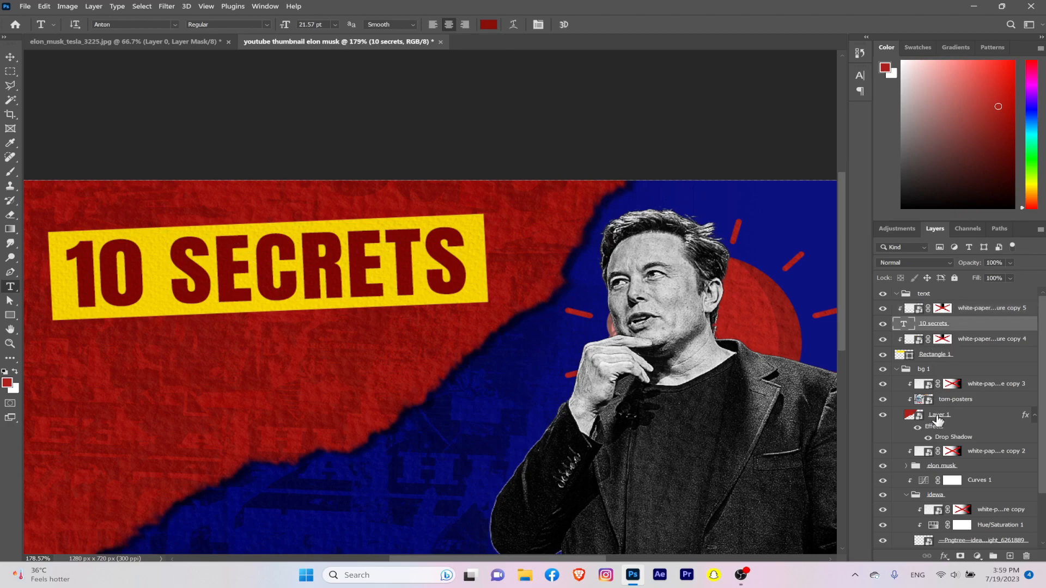
pyautogui.click(934, 548)
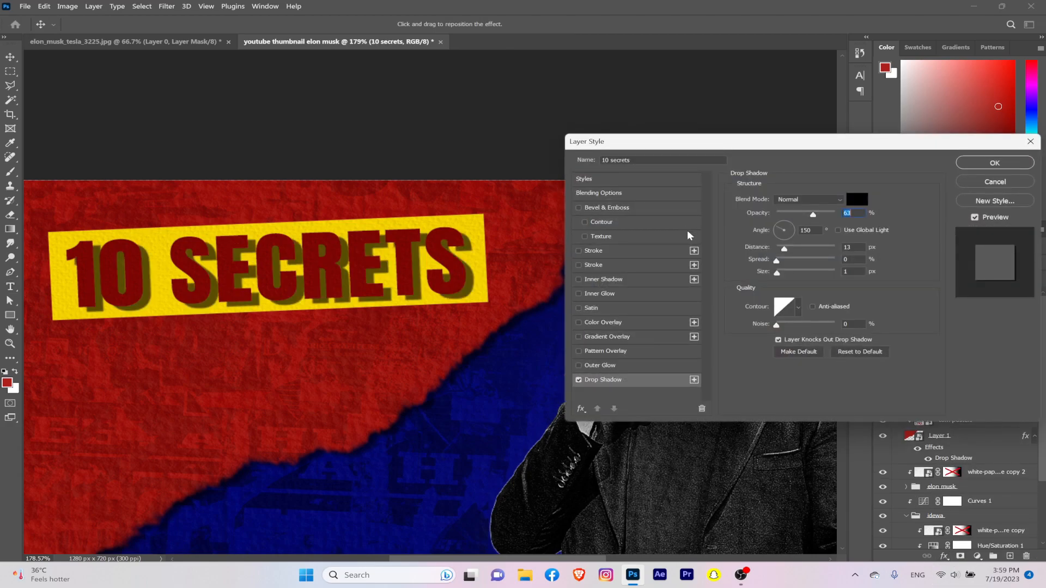
pyautogui.moveTo(812, 214); pyautogui.dragTo(835, 214)
pyautogui.moveTo(785, 249); pyautogui.dragTo(779, 273)
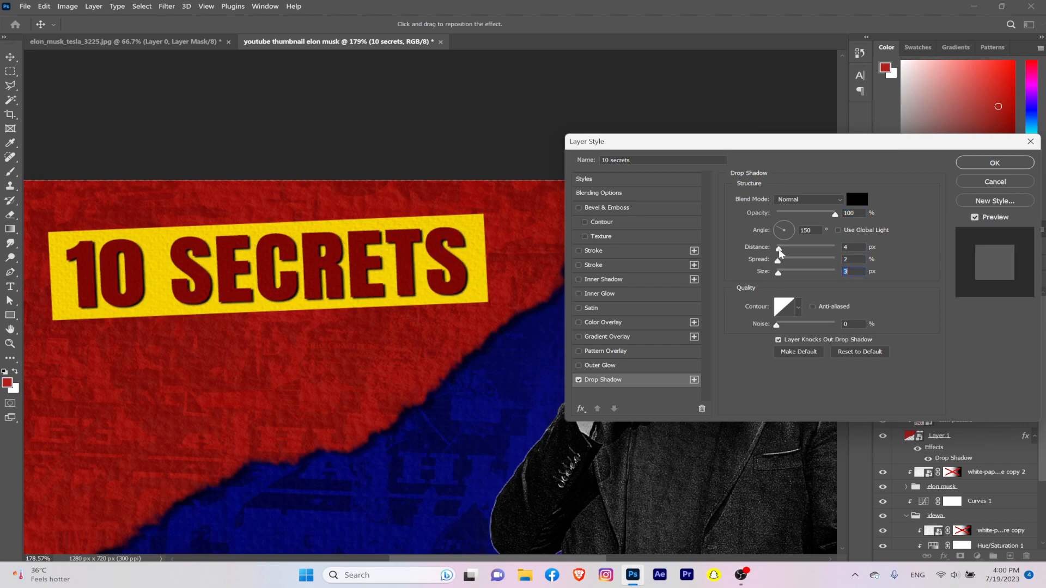
pyautogui.click(975, 169)
# Step: Change the "10 SECRETS" text color to brighter red c4211a
pyautogui.doubleClick(904, 325)
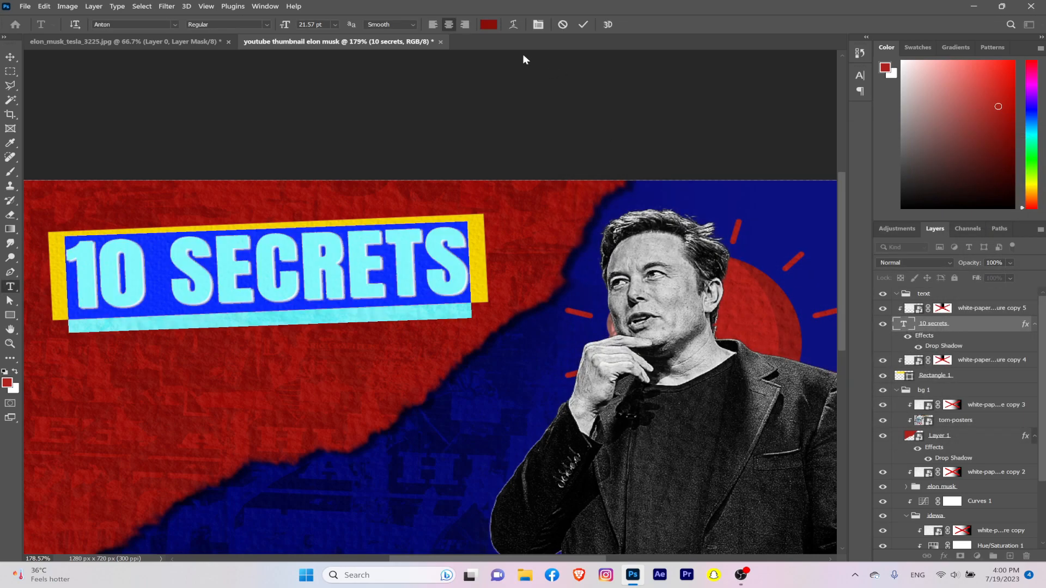
pyautogui.click(489, 23)
pyautogui.click(855, 168)
pyautogui.click(859, 159)
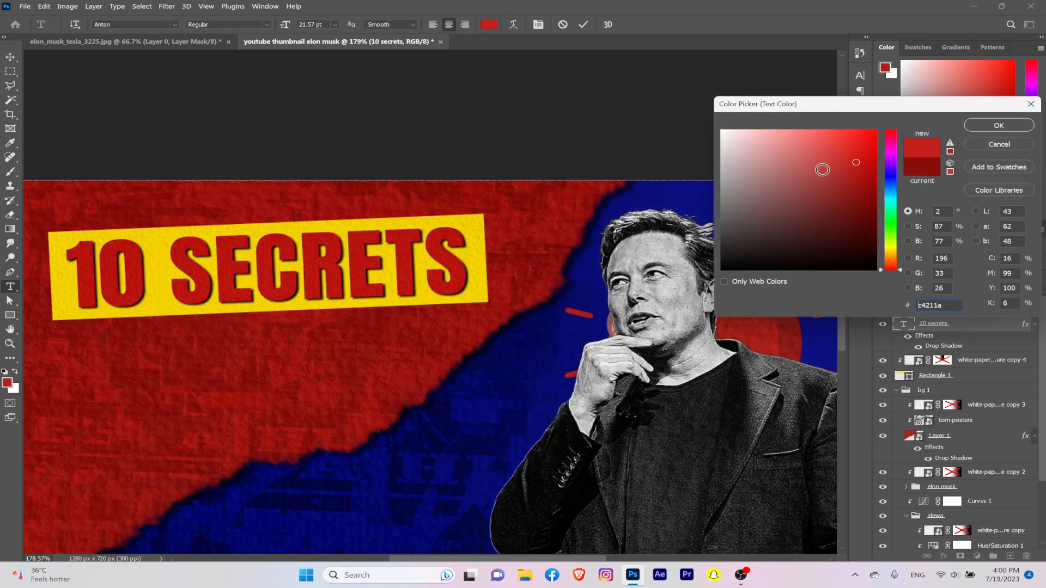
pyautogui.click(999, 125)
pyautogui.click(582, 25)
pyautogui.scroll(-6, 324, 303)
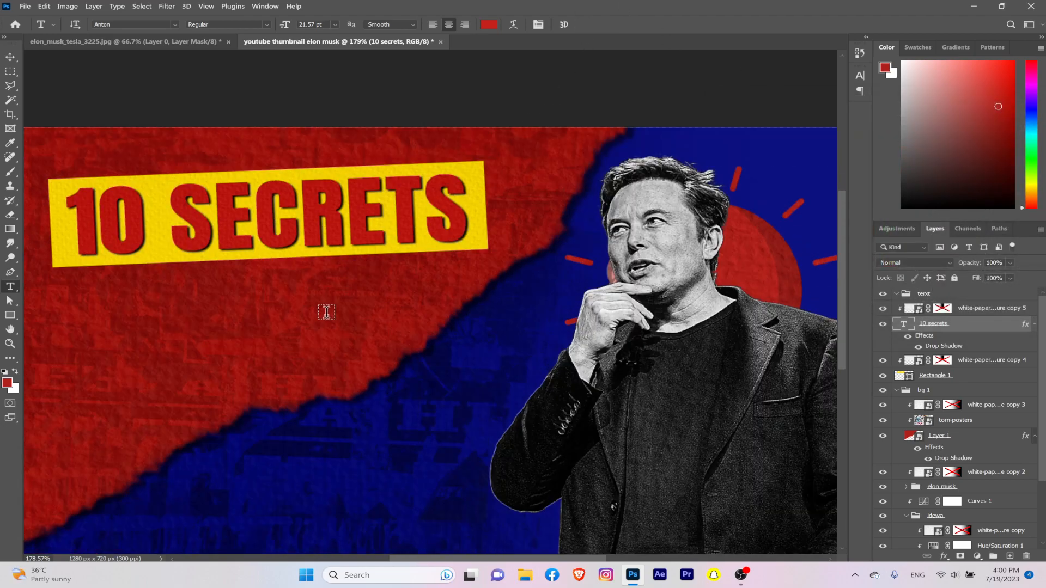
pyautogui.scroll(2, 278, 312)
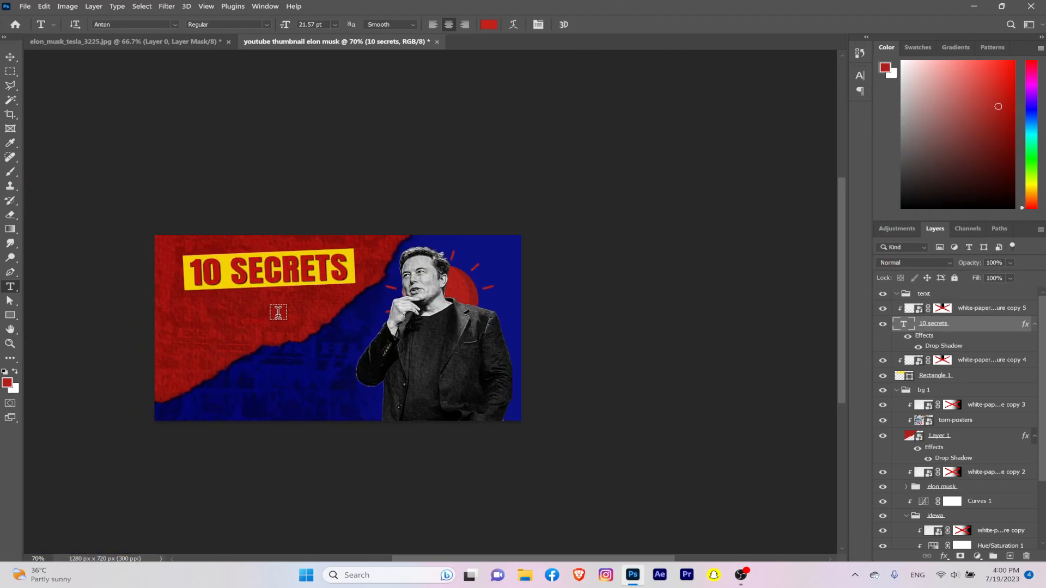
pyautogui.scroll(2, 278, 312)
pyautogui.click(741, 575)
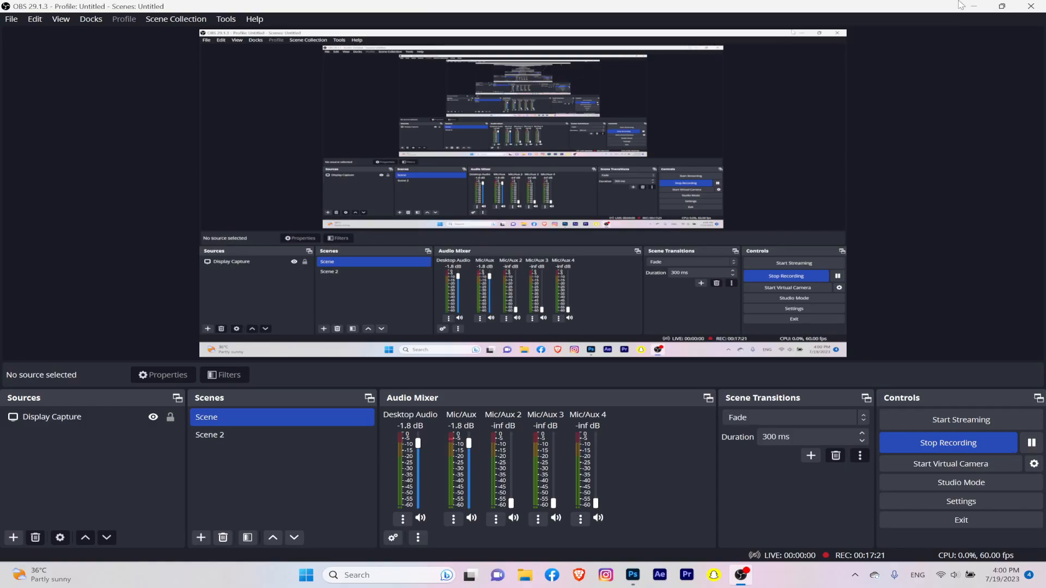
pyautogui.click(980, 6)
# Step: Move the "10 SECRETS" text and its clipped paper texture into the text group
pyautogui.scroll(-4, 327, 316)
pyautogui.scroll(6, 330, 310)
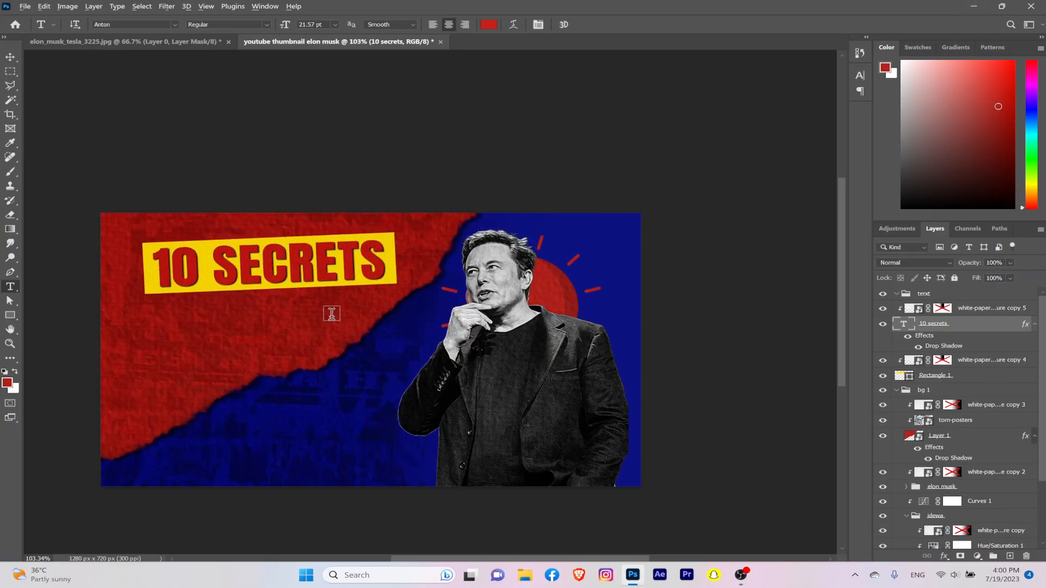
pyautogui.scroll(-2, 285, 328)
pyautogui.scroll(1, 289, 328)
pyautogui.moveTo(978, 312); pyautogui.dragTo(956, 294)
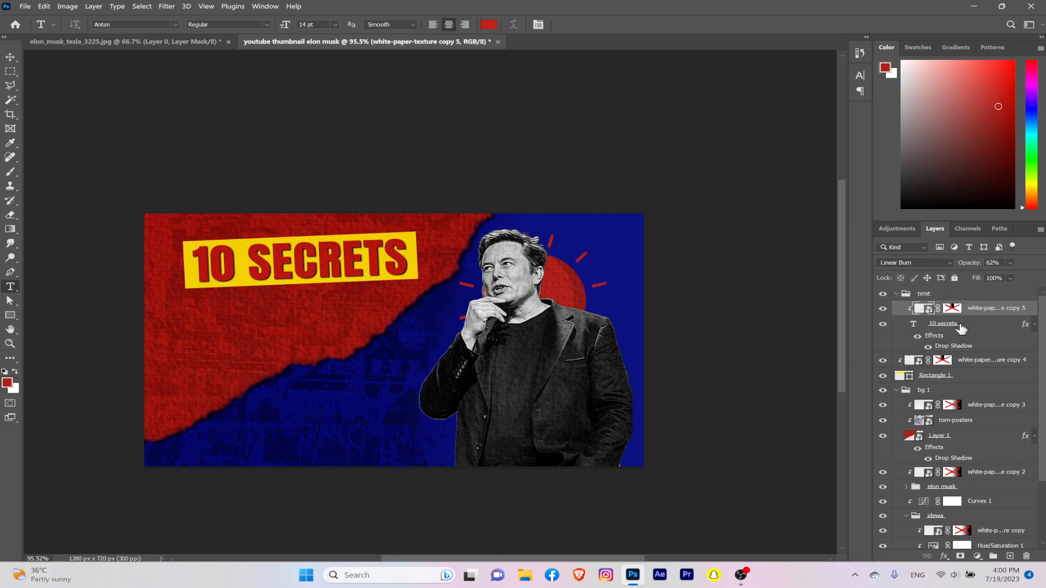
# Step: Add a new text line reading "TO GO FROM AWKWARD LONER TO" below the yellow rectangle
pyautogui.click(214, 321)
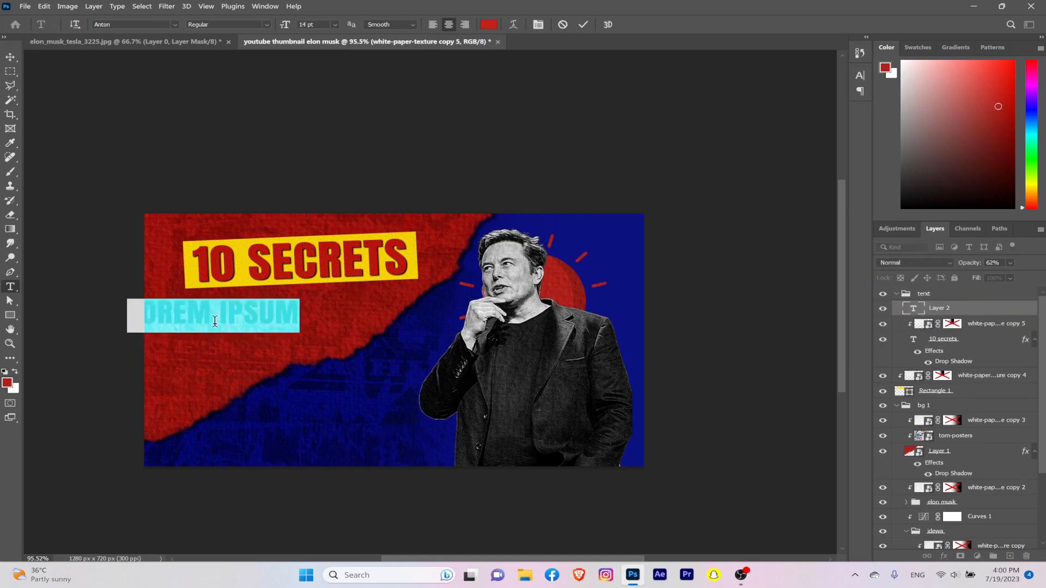
pyautogui.write('TO')
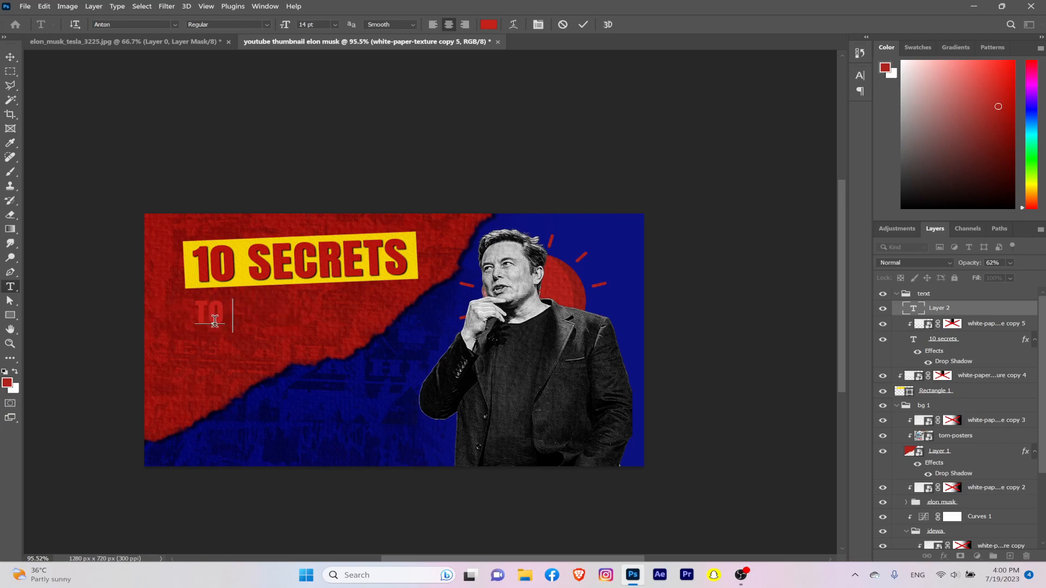
pyautogui.write(' GO FROM A')
pyautogui.write('WKWARD')
pyautogui.write(' LONER')
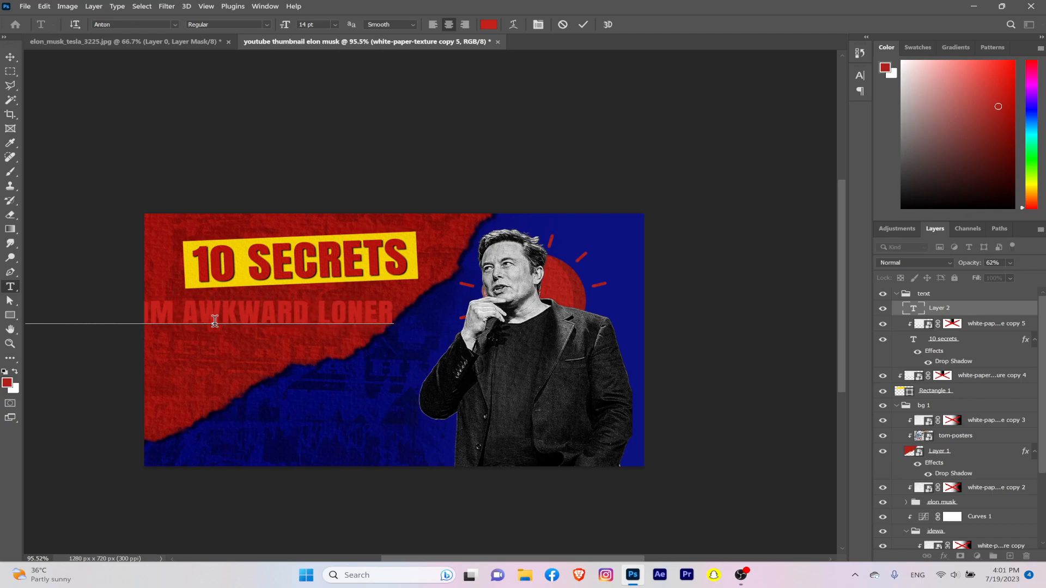
pyautogui.write(' TO')
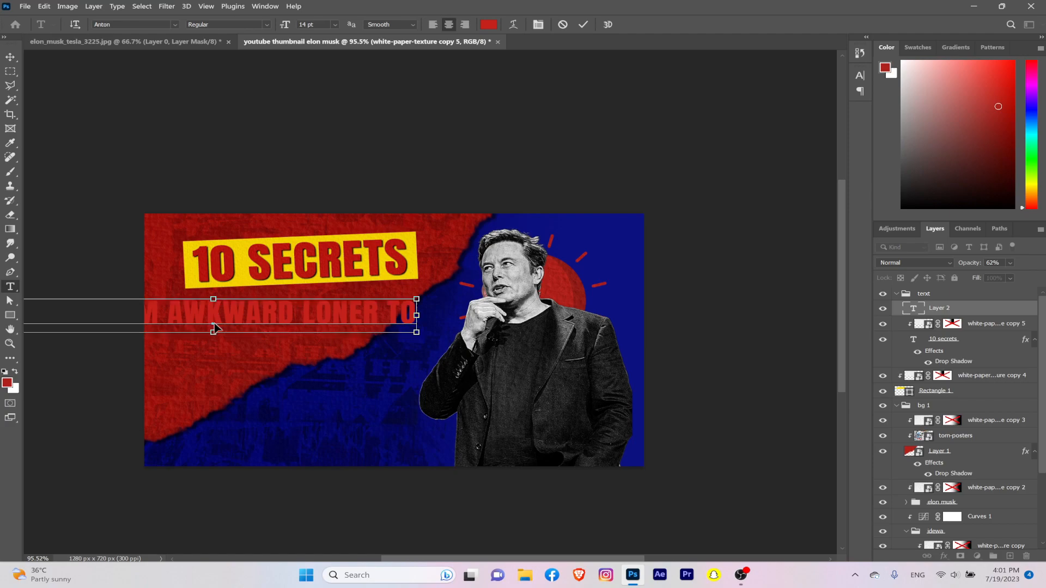
# Step: Format the whole new text line in Roboto Bold at 11 pt with -20 tracking
pyautogui.hotkey('ctrl', 'a')
pyautogui.click(537, 24)
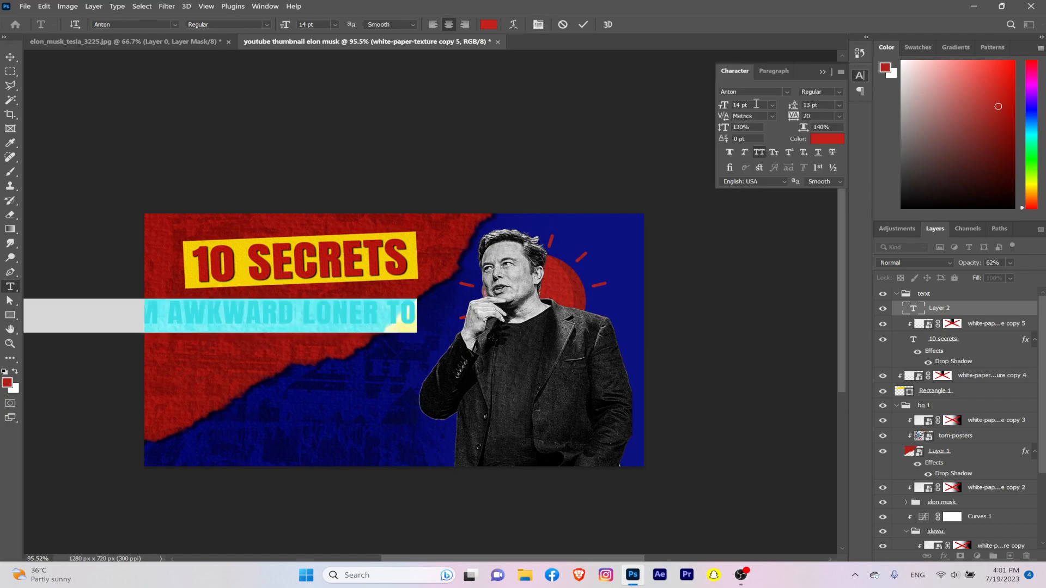
pyautogui.write('Roboto')
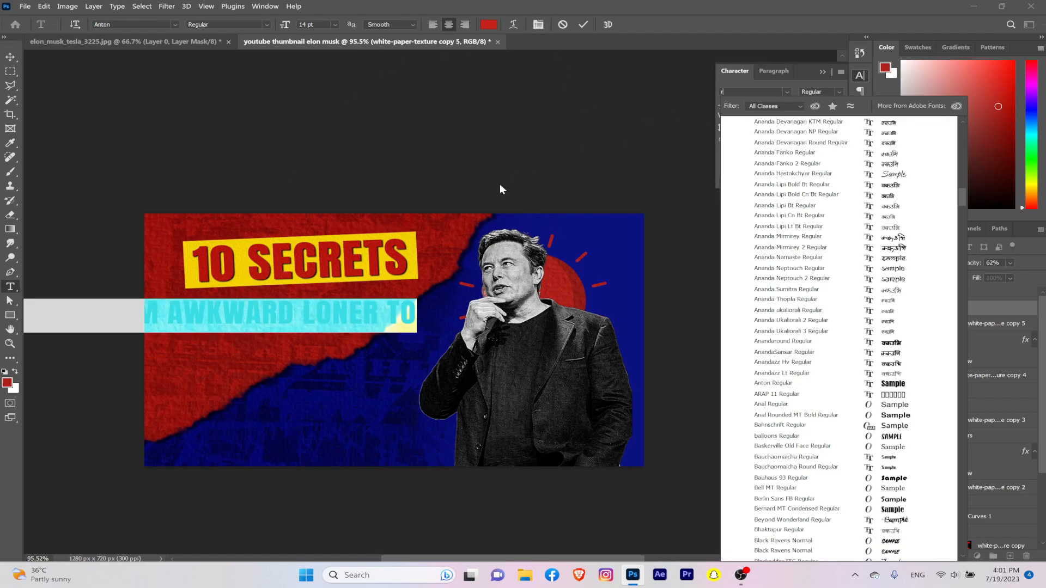
pyautogui.click(770, 209)
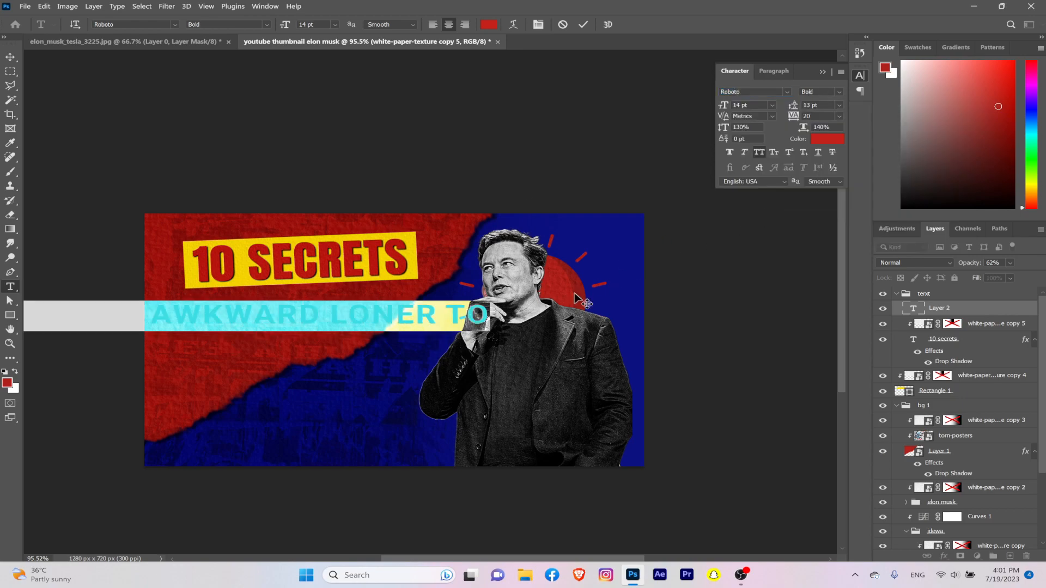
pyautogui.moveTo(793, 116); pyautogui.dragTo(718, 109)
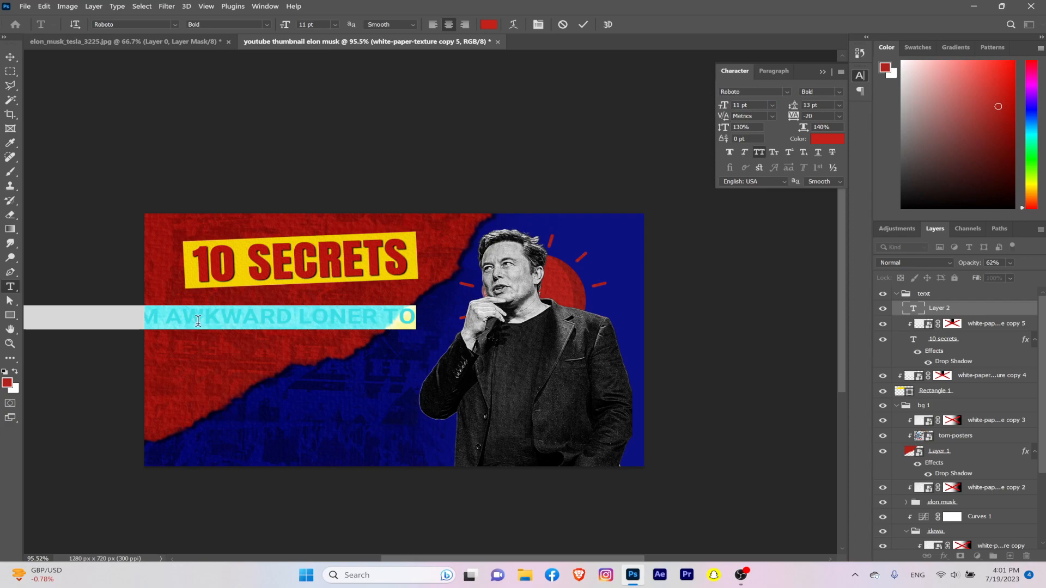
# Step: Break the new text into two centred lines, "TO GO FROM" and "AWKWARD LONER TO", and place it below the yellow rectangle
pyautogui.click(166, 314)
pyautogui.press('Return')
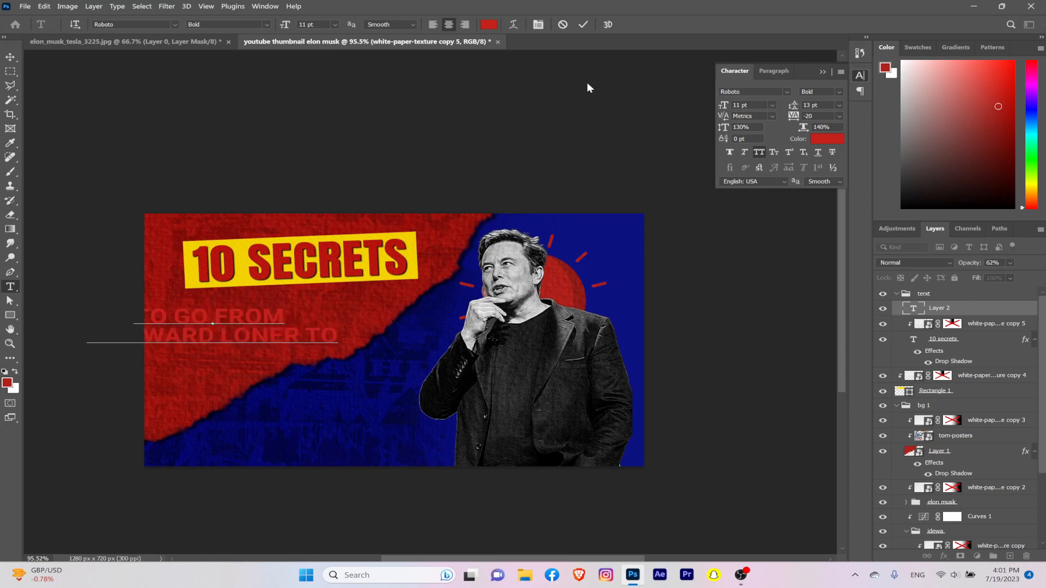
pyautogui.click(583, 24)
pyautogui.moveTo(275, 337); pyautogui.dragTo(354, 330)
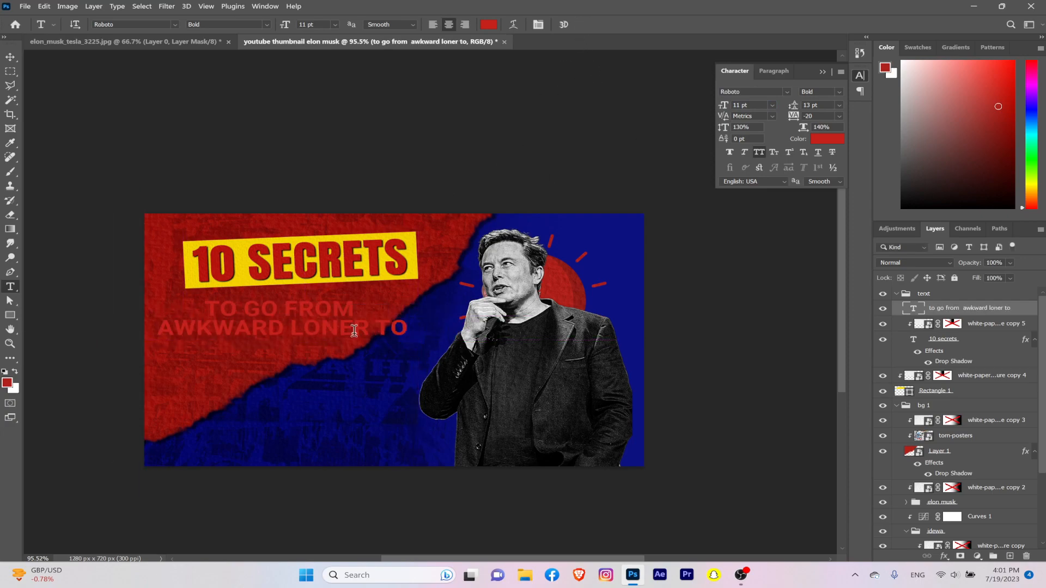
# Step: Recolor the two-line text by sampling the rectangle's yellow and shifting it to a brighter yellow, fbf200
pyautogui.click(830, 140)
pyautogui.click(315, 238)
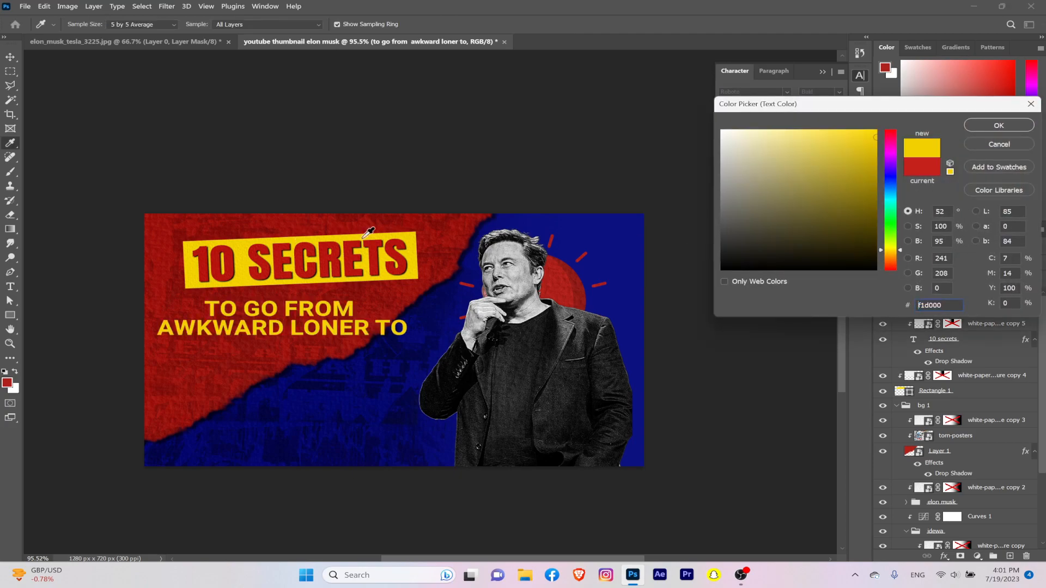
pyautogui.moveTo(888, 250); pyautogui.dragTo(889, 248)
pyautogui.click(994, 127)
# Step: Enlarge the two-line text to about 119% and tilt it about -3.4° beneath the yellow rectangle
pyautogui.hotkey('ctrl', 't')
pyautogui.moveTo(455, 342); pyautogui.dragTo(425, 333)
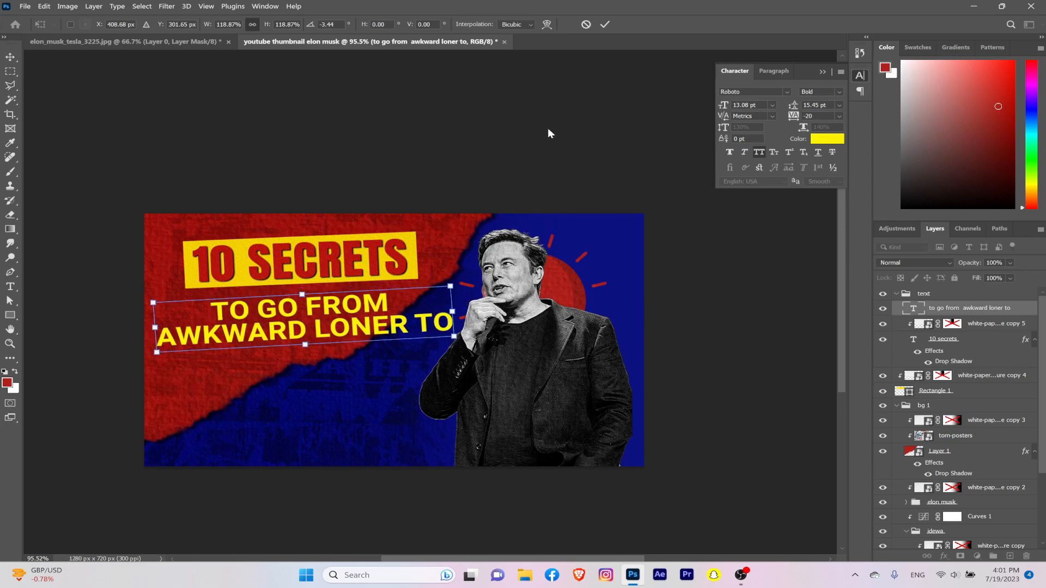
pyautogui.click(605, 26)
pyautogui.scroll(1, 398, 363)
pyautogui.scroll(-3, 398, 363)
pyautogui.scroll(2, 398, 363)
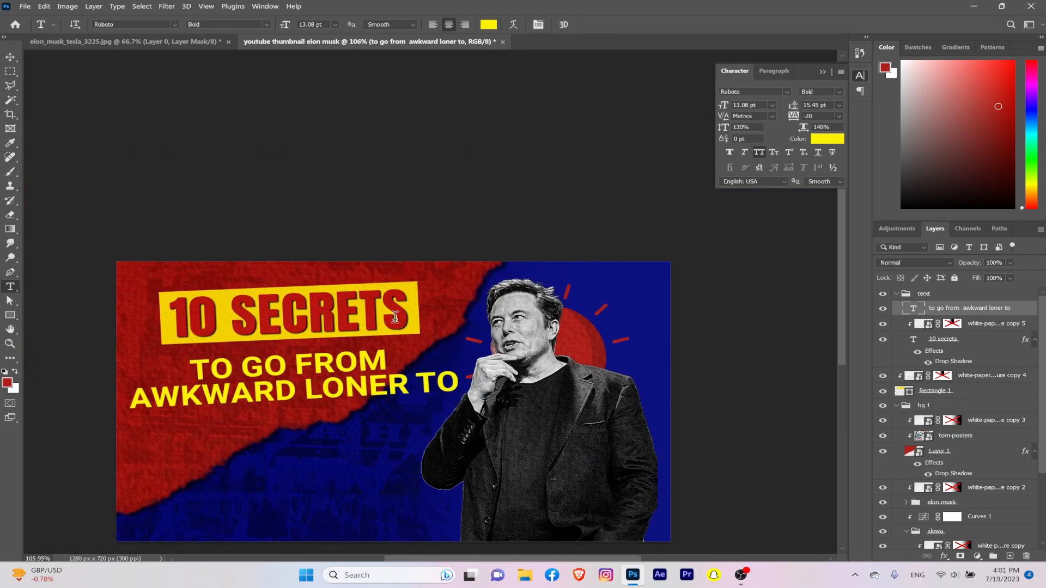
# Step: Duplicate the "10 SECRETS" paper texture above the two-line text, clip it to that text and scale it to about 115%
pyautogui.moveTo(984, 328); pyautogui.dragTo(979, 306)
pyautogui.keyDown('alt'); pyautogui.click(959, 316); pyautogui.keyUp('alt')
pyautogui.scroll(2, 447, 378)
pyautogui.hotkey('ctrl', 't')
pyautogui.moveTo(175, 278); pyautogui.dragTo(221, 315)
pyautogui.scroll(-2, 249, 381)
pyautogui.moveTo(244, 383); pyautogui.dragTo(244, 402)
pyautogui.moveTo(270, 363); pyautogui.dragTo(249, 368)
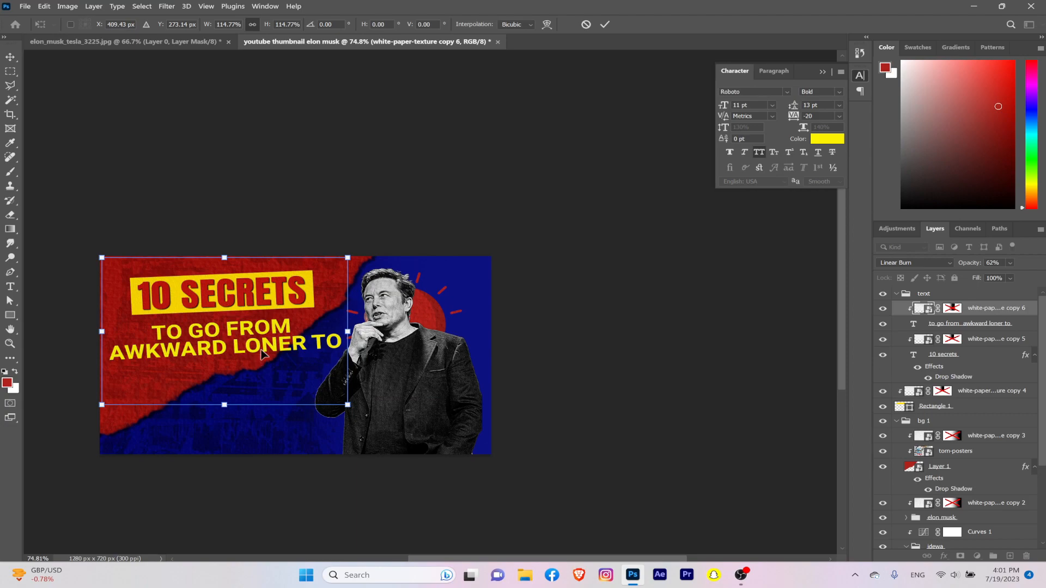
pyautogui.click(605, 24)
# Step: Shift the clipped paper texture slightly so that it covers the end of the "AWKWARD LONER TO" line
pyautogui.press('t')
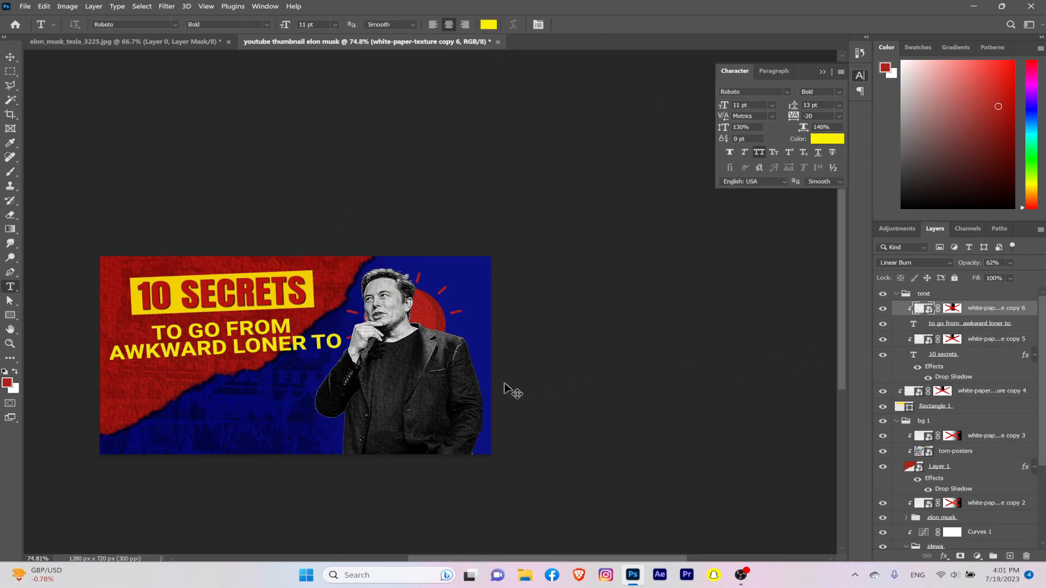
pyautogui.hotkey('ctrl', 't')
pyautogui.moveTo(289, 366); pyautogui.dragTo(303, 368)
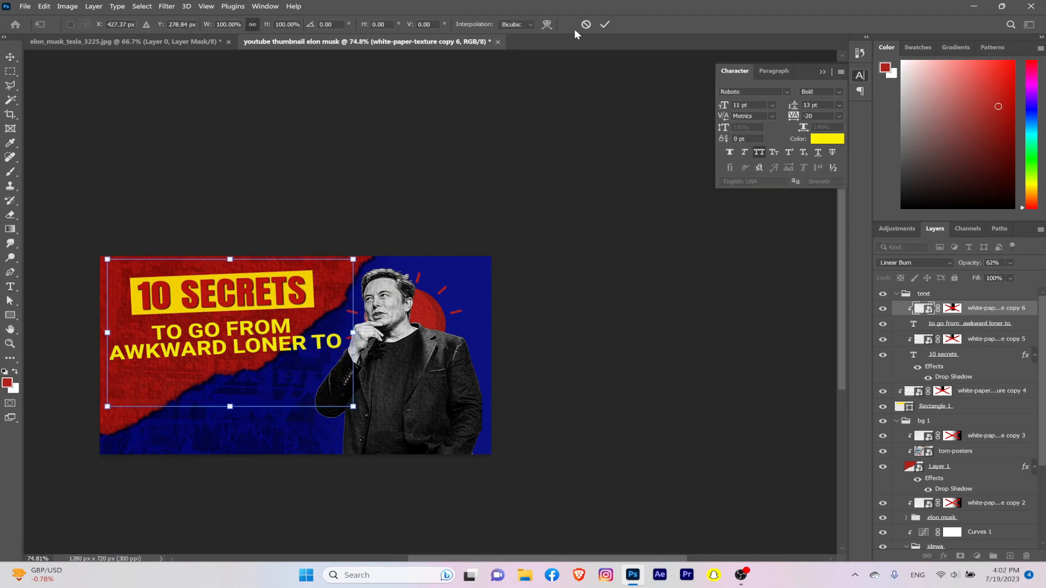
pyautogui.click(605, 24)
pyautogui.scroll(10, 213, 330)
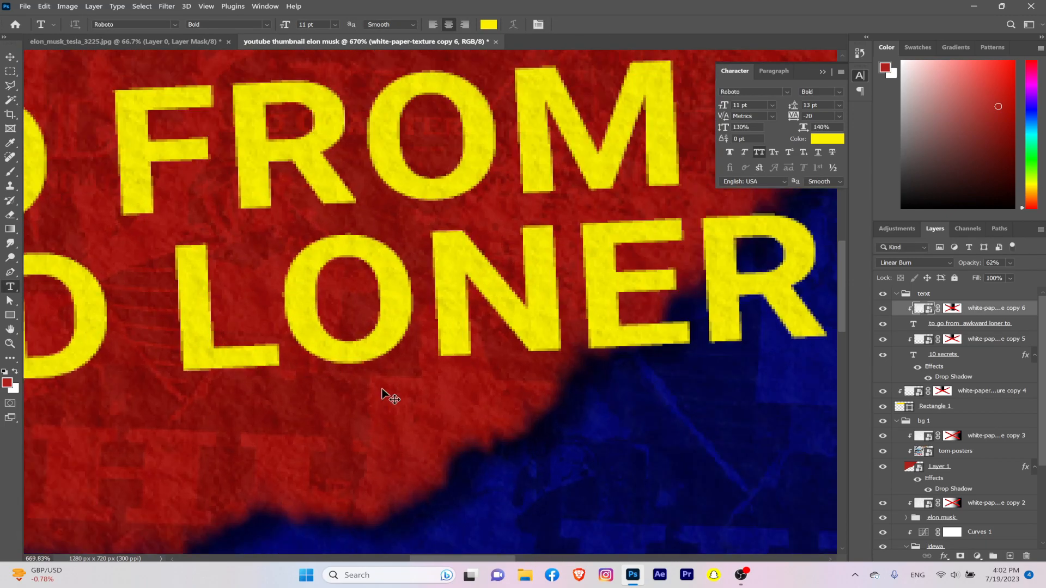
# Step: Resize the clipped paper texture to about 97%, with its right edge just past the end of "AWKWARD LONER TO"
pyautogui.hotkey('ctrl', 't')
pyautogui.scroll(-10, 604, 376)
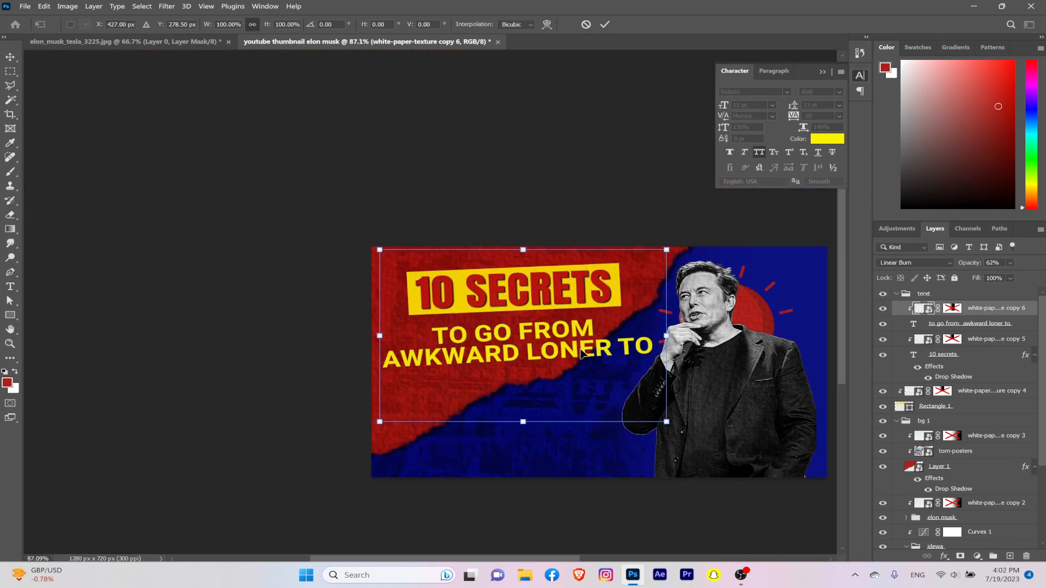
pyautogui.moveTo(659, 343); pyautogui.dragTo(599, 342)
pyautogui.scroll(10, 611, 354)
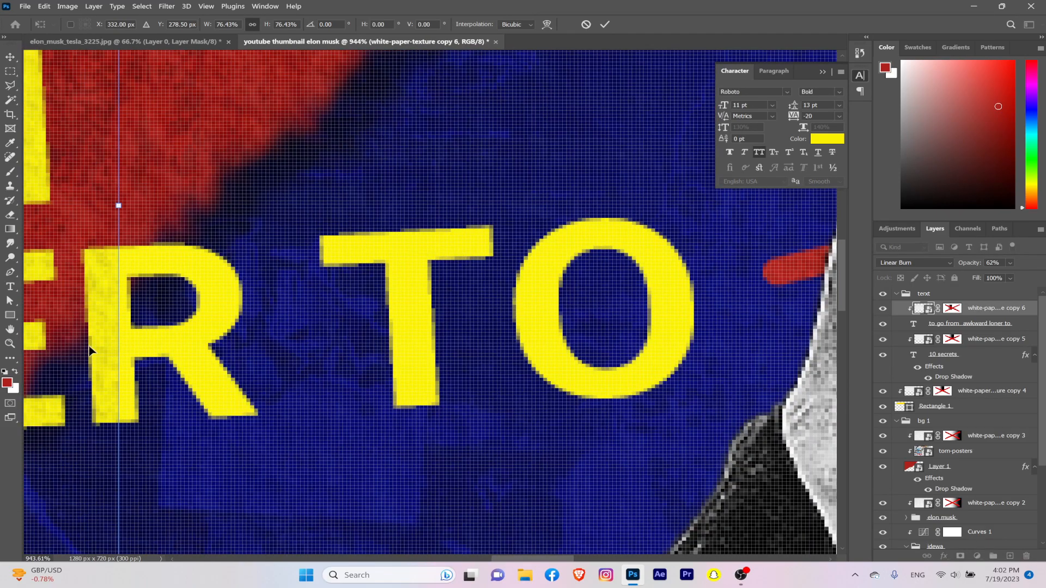
pyautogui.scroll(-12, 94, 351)
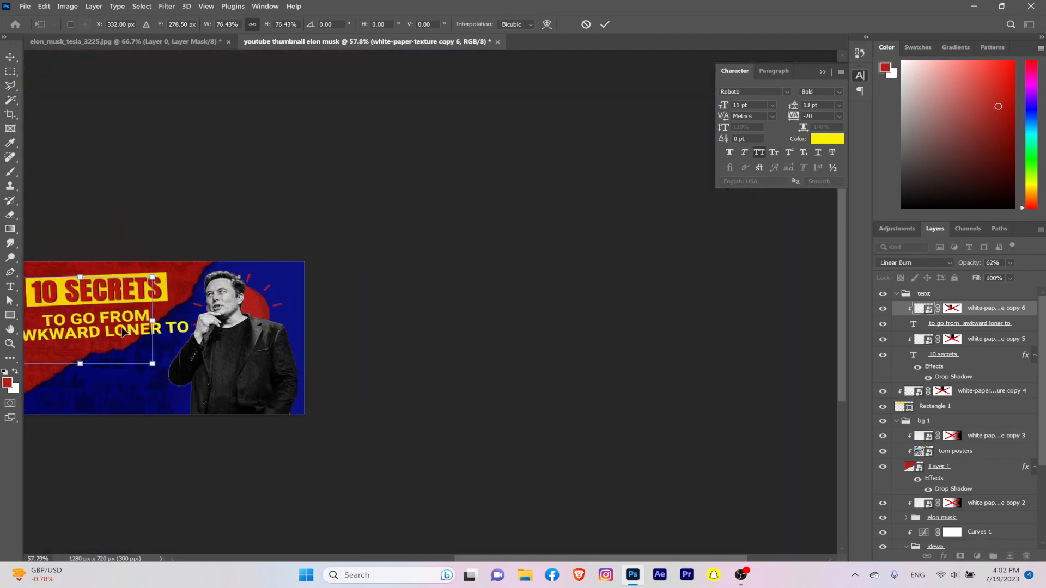
pyautogui.moveTo(153, 321); pyautogui.dragTo(192, 322)
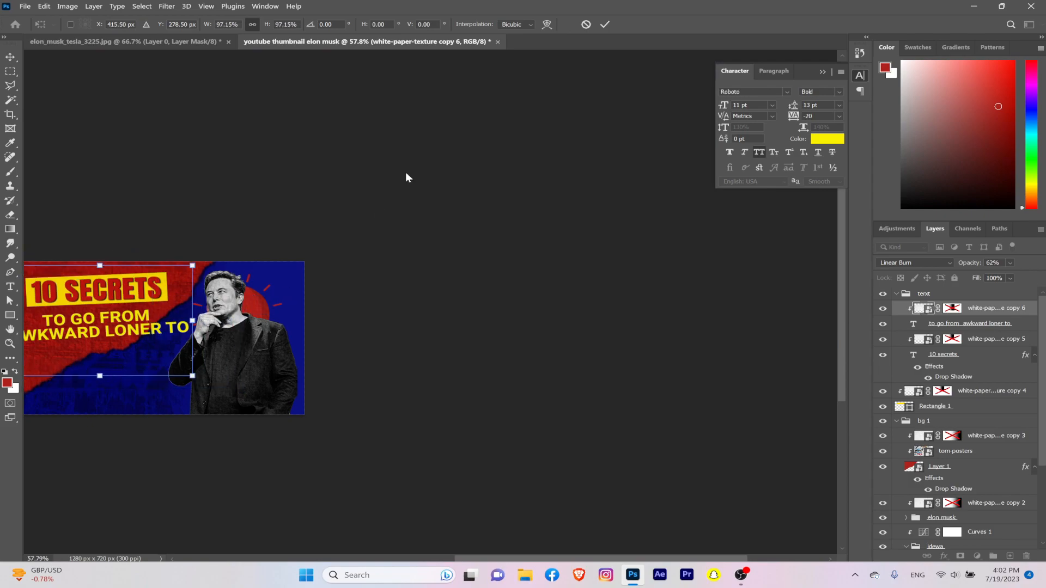
pyautogui.click(603, 25)
pyautogui.scroll(5, 129, 376)
pyautogui.scroll(-2, 459, 315)
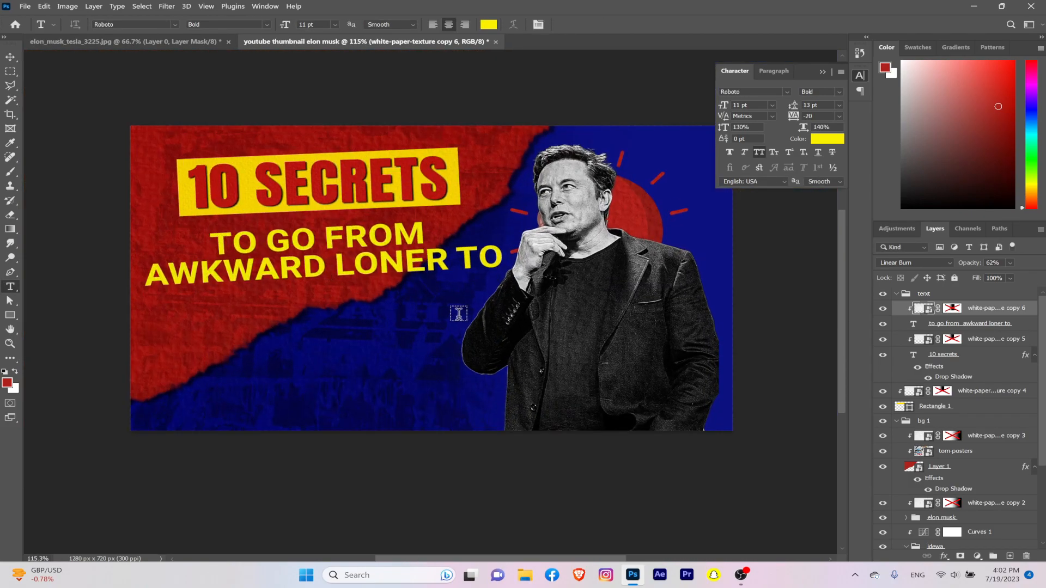
# Step: Add a black drop shadow to the two-line text with 100% opacity, 3 px distance, 2% spread and 3 px size
pyautogui.click(964, 324)
pyautogui.click(943, 555)
pyautogui.click(961, 555)
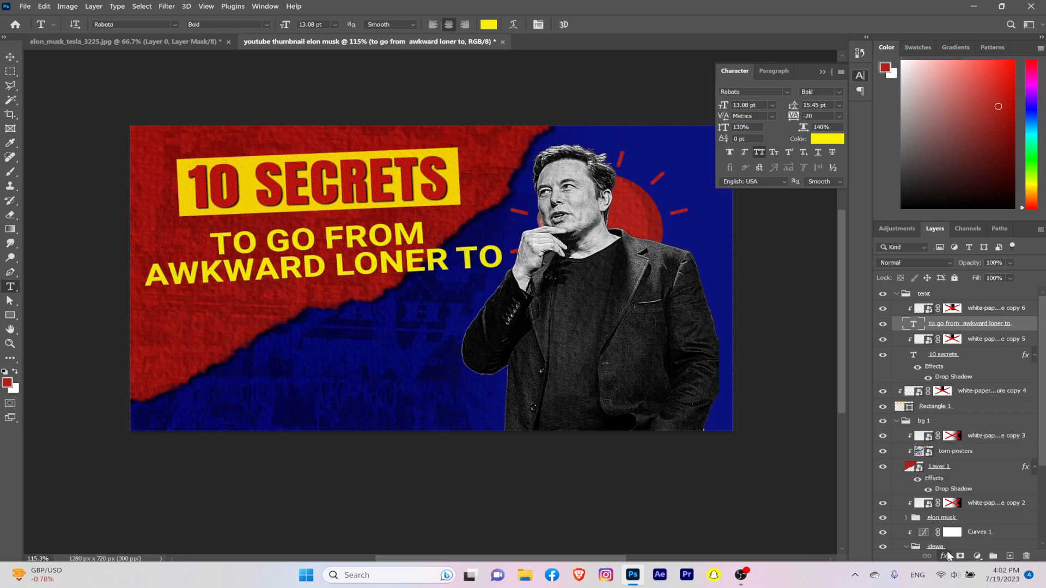
pyautogui.click(778, 250)
pyautogui.click(853, 198)
pyautogui.moveTo(768, 158); pyautogui.dragTo(649, 103)
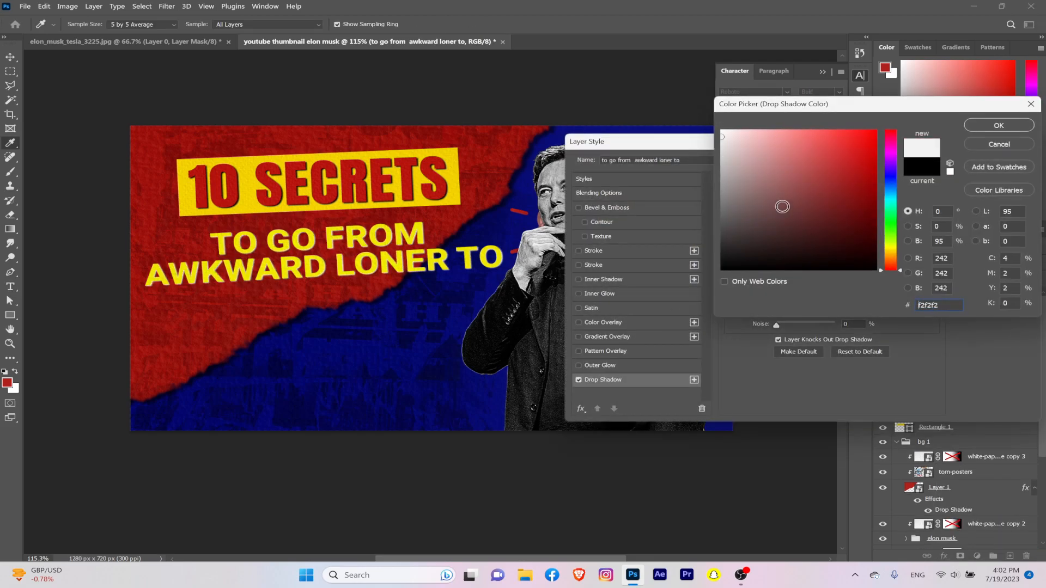
pyautogui.moveTo(782, 206); pyautogui.dragTo(782, 276)
pyautogui.click(998, 128)
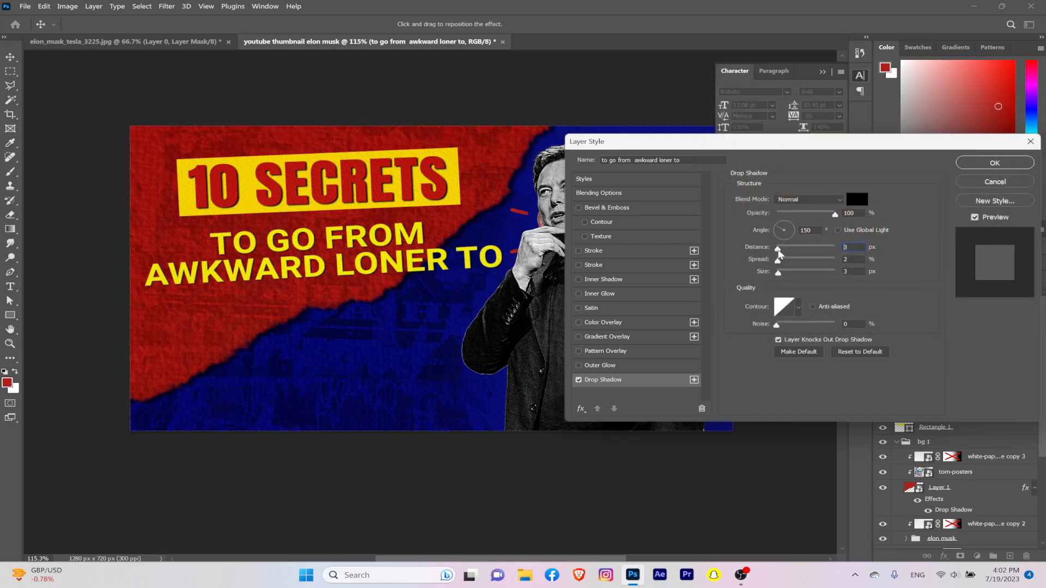
pyautogui.click(1023, 163)
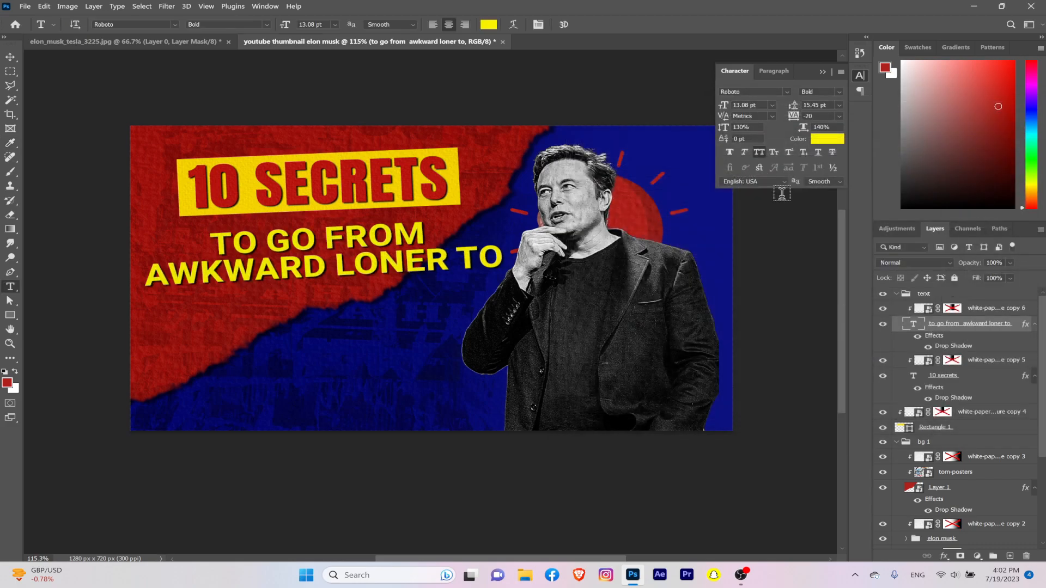
# Step: Add a "CERTIFIED GENIUS" text line, place its layer above the topmost paper texture and set its font to Anton
pyautogui.scroll(-5, 418, 284)
pyautogui.scroll(5, 381, 304)
pyautogui.click(336, 279)
pyautogui.press('BackSpace')
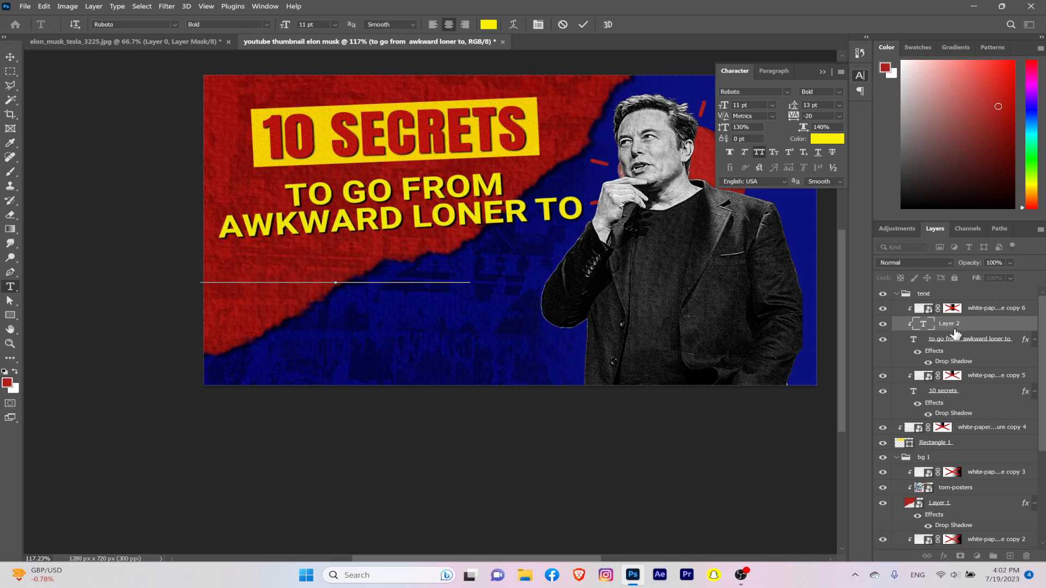
pyautogui.moveTo(954, 328); pyautogui.dragTo(958, 305)
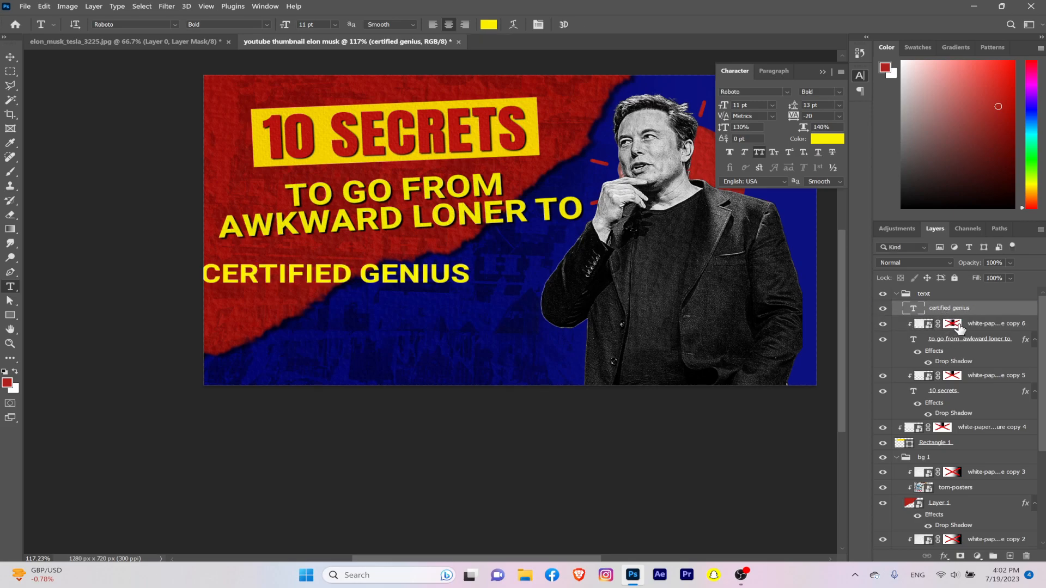
pyautogui.click(786, 91)
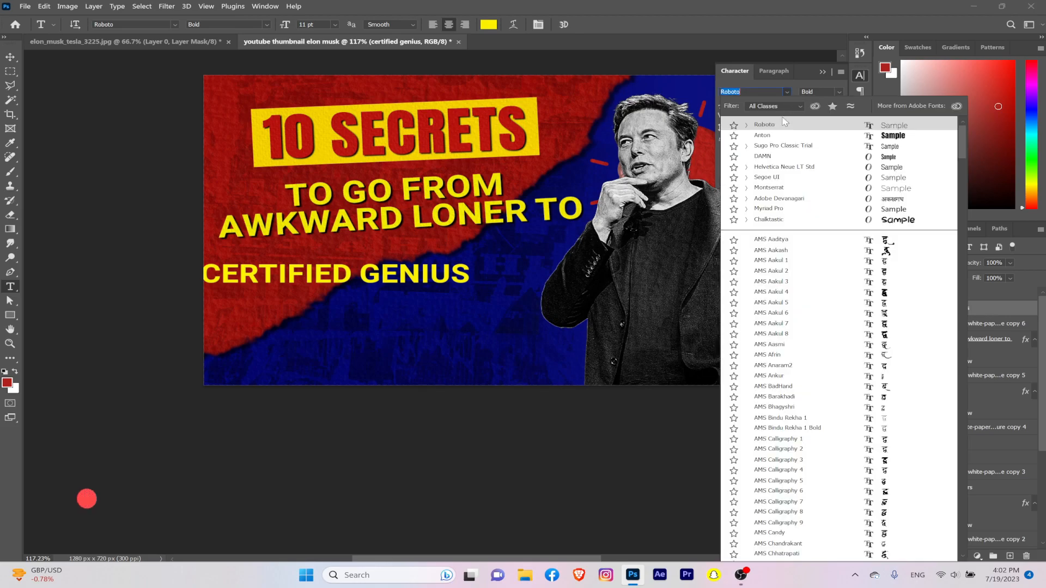
pyautogui.click(762, 136)
# Step: Enlarge "CERTIFIED GENIUS" to about 182%, tilt it about -2.8° and place it directly under "AWKWARD LONER TO"
pyautogui.hotkey('ctrl', 't')
pyautogui.moveTo(428, 290); pyautogui.dragTo(543, 310)
pyautogui.moveTo(583, 267); pyautogui.dragTo(582, 256)
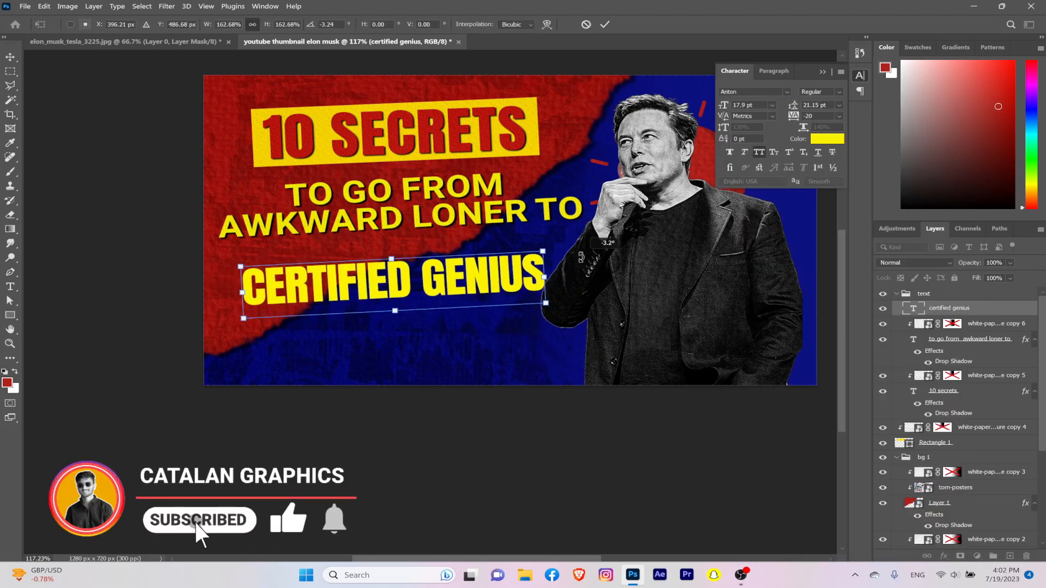
pyautogui.moveTo(545, 302); pyautogui.dragTo(509, 274)
pyautogui.moveTo(609, 263); pyautogui.dragTo(609, 266)
pyautogui.moveTo(548, 273)
pyautogui.mouseDown()
pyautogui.moveTo(571, 289)
pyautogui.moveTo(536, 279)
pyautogui.mouseUp()
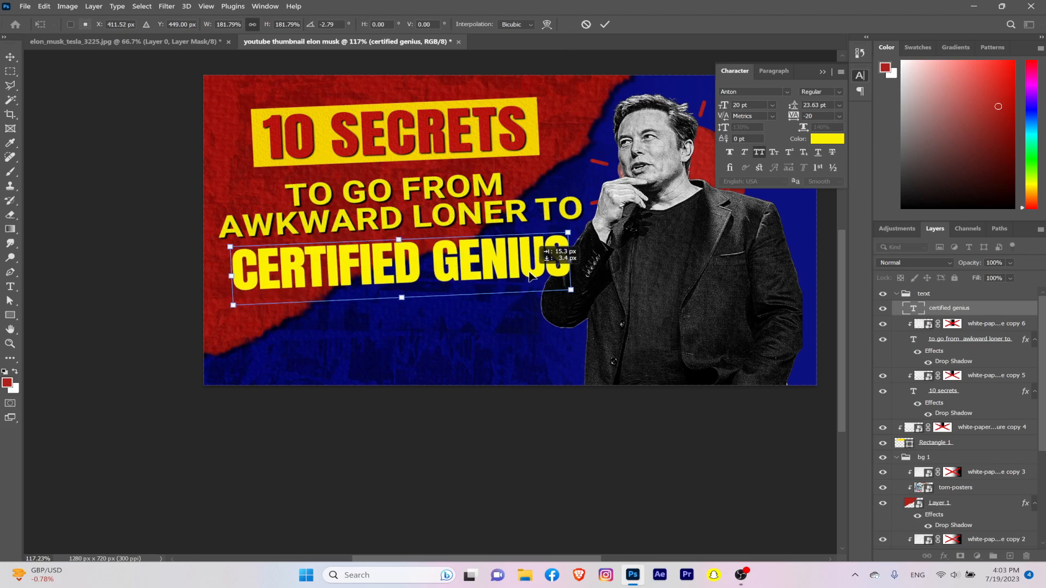
pyautogui.click(606, 25)
# Step: Change the "CERTIFIED GENIUS" text color to white, ffffff
pyautogui.scroll(-10, 414, 247)
pyautogui.scroll(9, 414, 248)
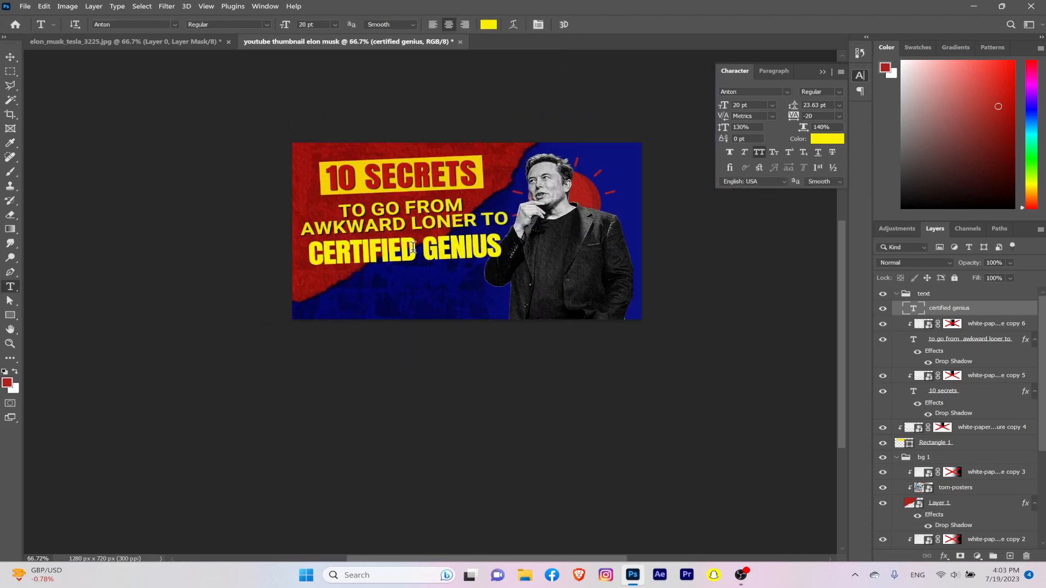
pyautogui.scroll(-6, 415, 246)
pyautogui.scroll(4, 414, 246)
pyautogui.click(820, 140)
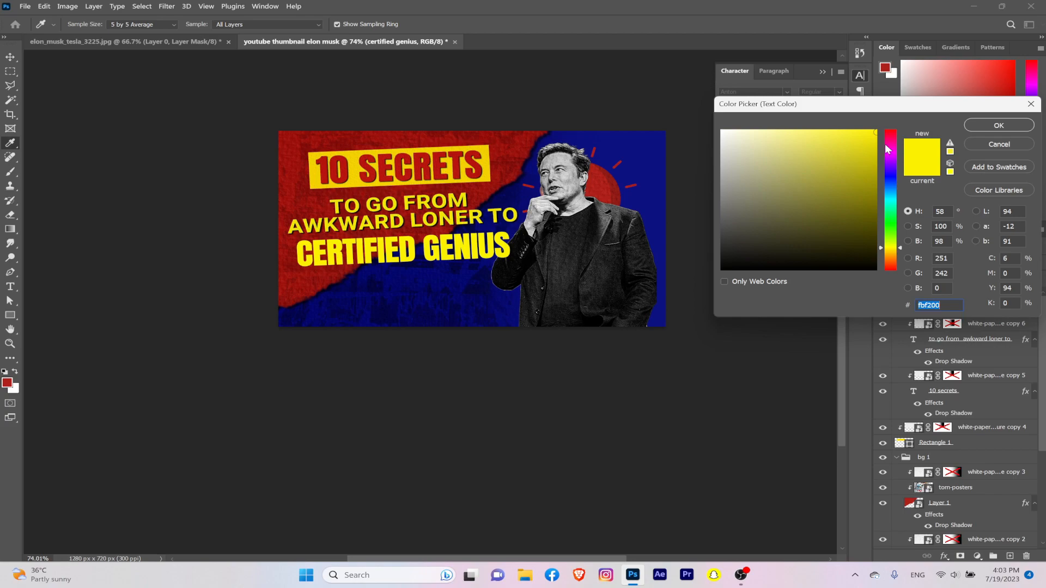
pyautogui.moveTo(888, 148); pyautogui.dragTo(889, 127)
pyautogui.moveTo(866, 182); pyautogui.dragTo(651, 110)
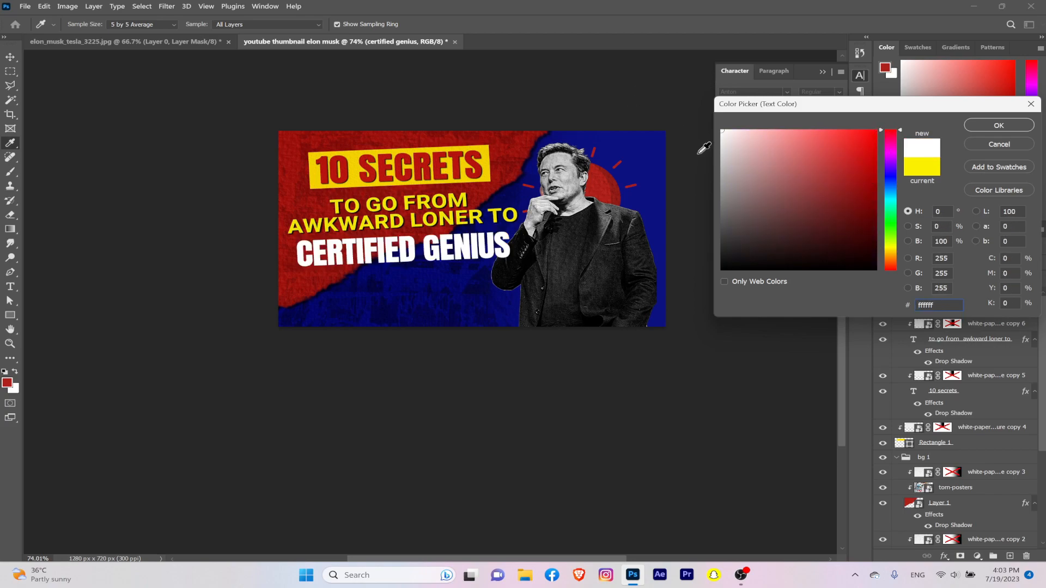
pyautogui.click(997, 125)
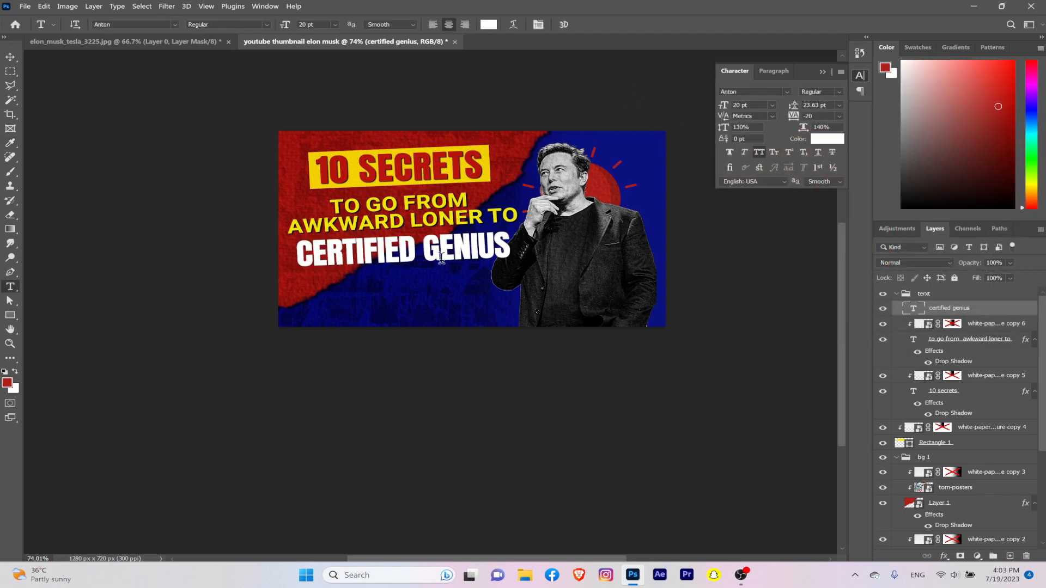
# Step: Nudge the "CERTIFIED GENIUS" text about 2 px to widen the gap below the yellow text
pyautogui.scroll(5, 414, 254)
pyautogui.moveTo(386, 246); pyautogui.dragTo(387, 252)
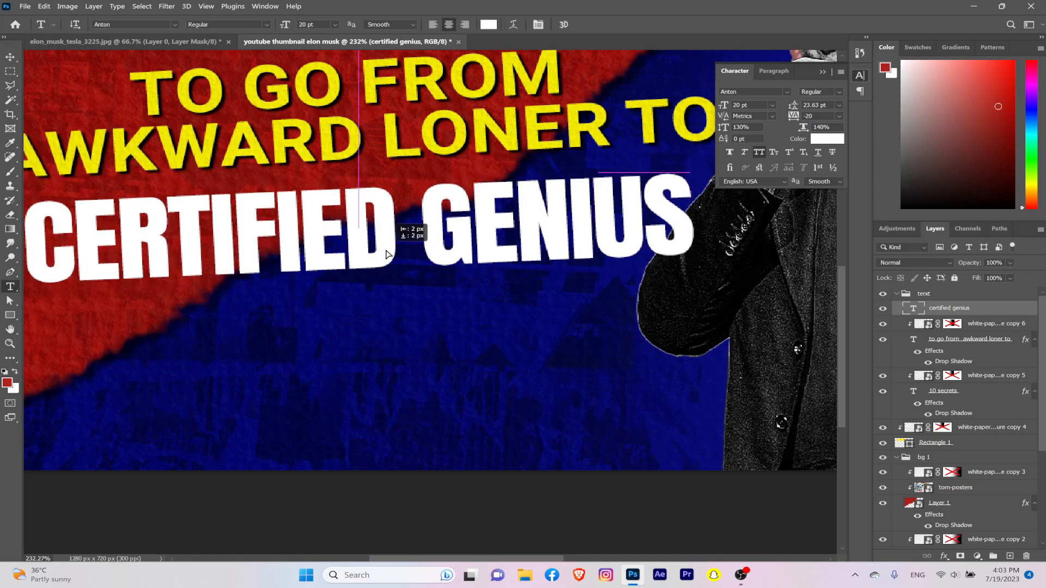
pyautogui.hotkey('ctrl', '0')
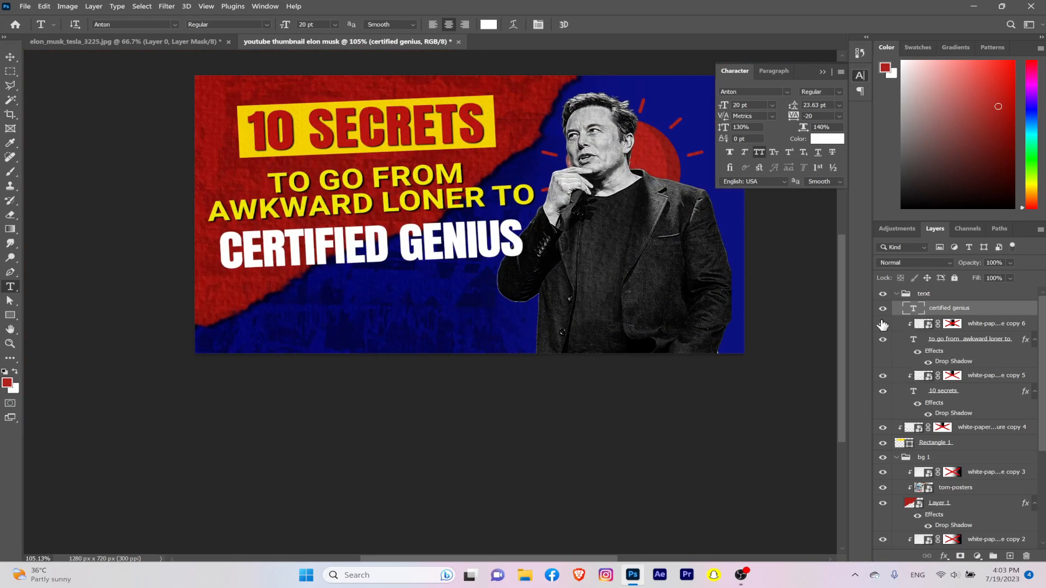
# Step: Add a black drop shadow to "CERTIFIED GENIUS" with 7 px distance, 2% spread and 3 px size
pyautogui.click(944, 556)
pyautogui.click(961, 551)
pyautogui.moveTo(783, 251); pyautogui.dragTo(781, 251)
pyautogui.click(781, 251)
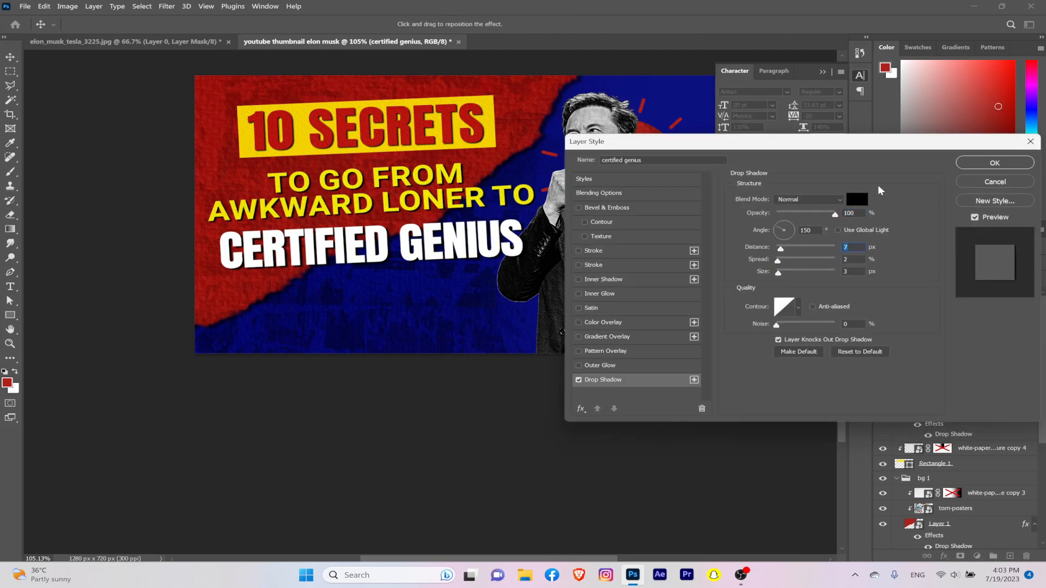
pyautogui.click(979, 167)
# Step: Scale "CERTIFIED GENIUS" to about 108%, adjust its rotation by about -1.7° and realign it under the yellow text
pyautogui.scroll(-6, 471, 259)
pyautogui.scroll(2, 430, 267)
pyautogui.hotkey('ctrl', 't')
pyautogui.moveTo(532, 269); pyautogui.dragTo(586, 256)
pyautogui.moveTo(498, 255); pyautogui.dragTo(490, 252)
pyautogui.moveTo(583, 250); pyautogui.dragTo(583, 248)
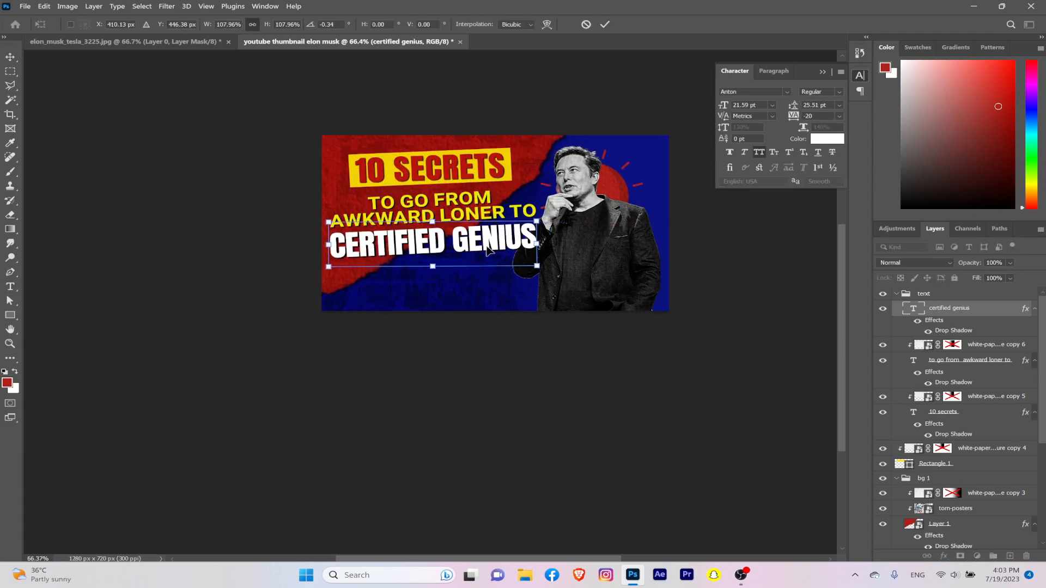
pyautogui.moveTo(489, 251); pyautogui.dragTo(492, 250)
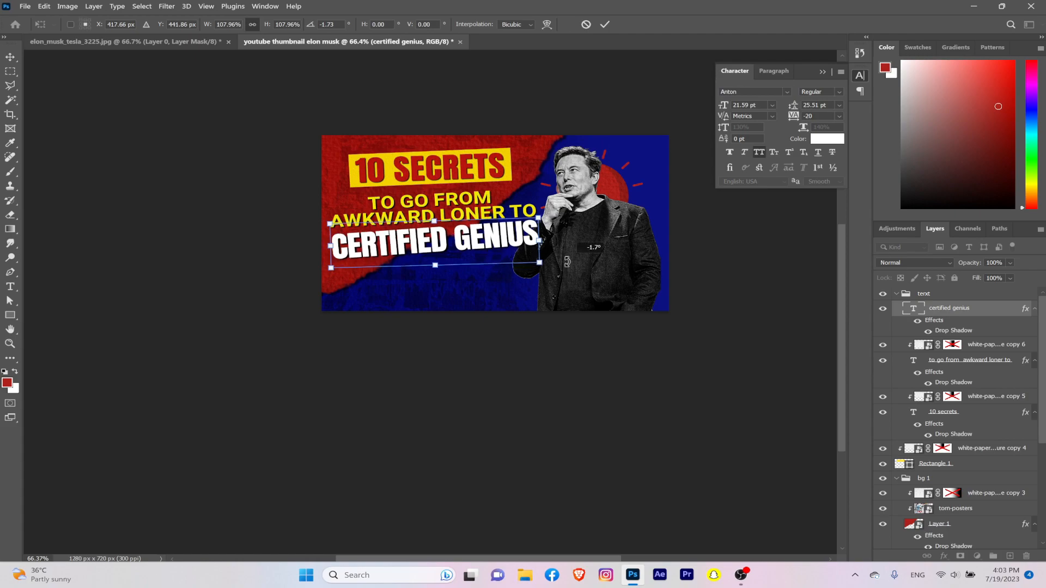
pyautogui.press('Return')
# Step: Duplicate the white paper texture layer above "CERTIFIED GENIUS" and clip the copy to that text
pyautogui.scroll(-6, 489, 204)
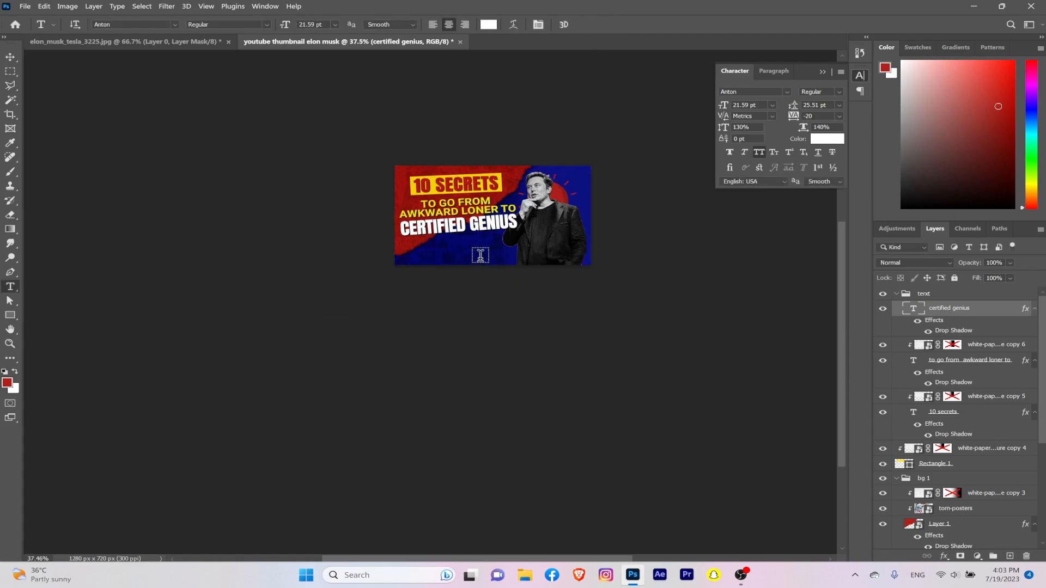
pyautogui.scroll(18, 482, 235)
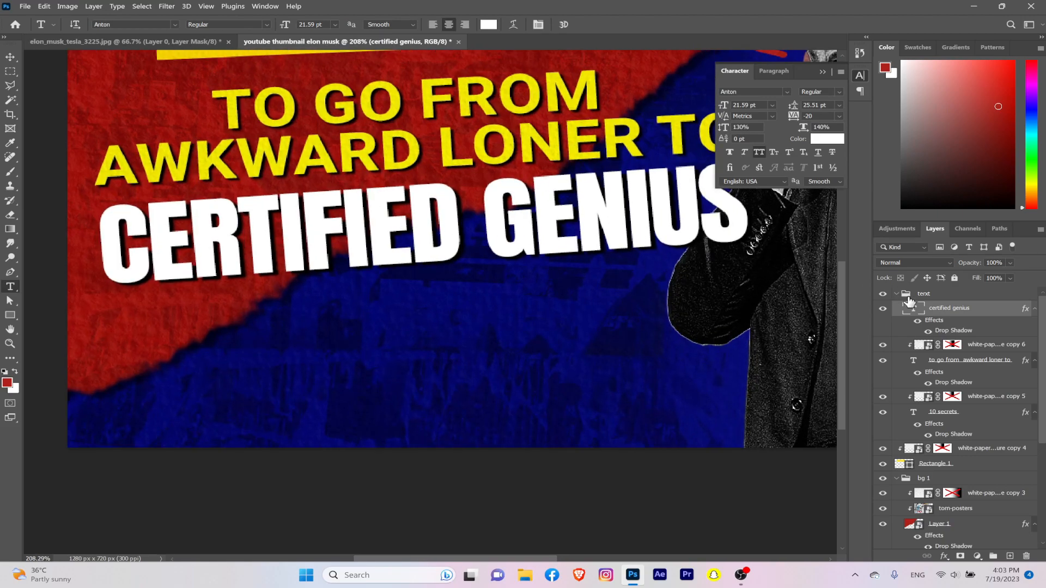
pyautogui.moveTo(978, 351); pyautogui.dragTo(959, 302)
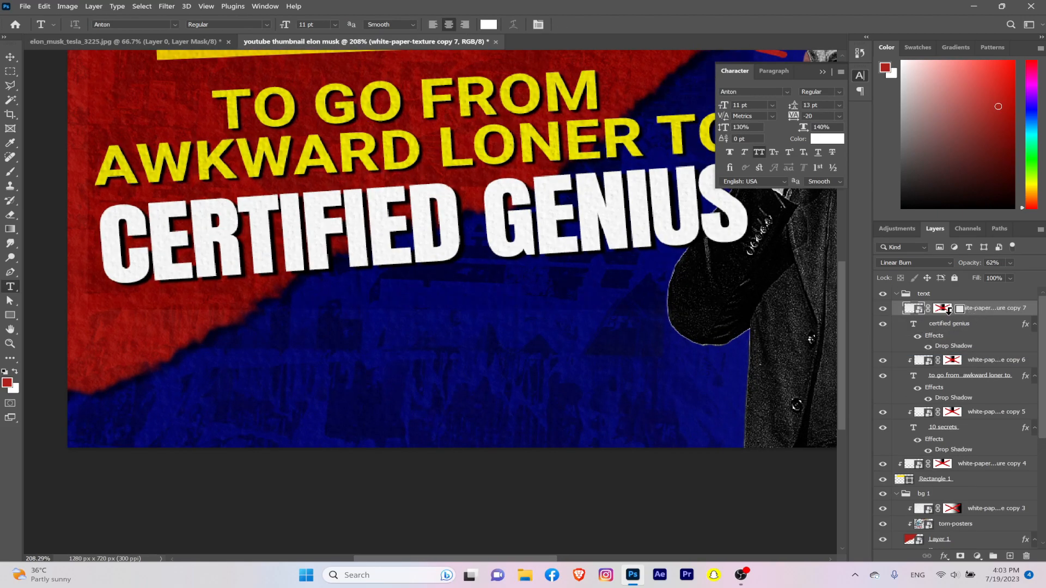
pyautogui.keyDown('alt'); pyautogui.click(899, 311); pyautogui.keyUp('alt')
pyautogui.scroll(-5, 522, 234)
pyautogui.scroll(5, 523, 234)
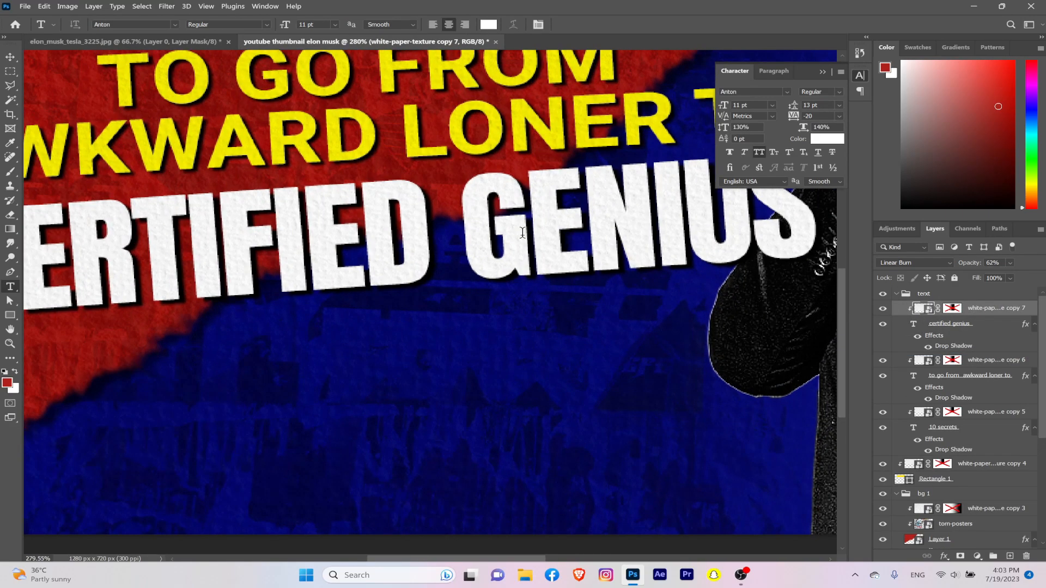
pyautogui.scroll(-2, 522, 233)
pyautogui.scroll(-4, 522, 233)
pyautogui.scroll(1, 522, 234)
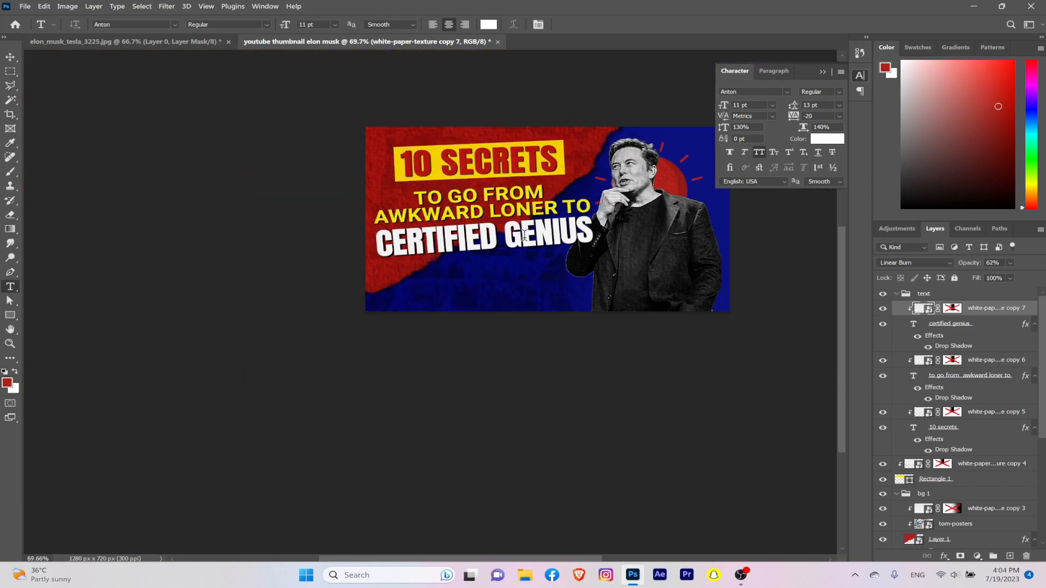
pyautogui.scroll(1, 523, 234)
pyautogui.scroll(-2, 522, 234)
pyautogui.scroll(2, 515, 234)
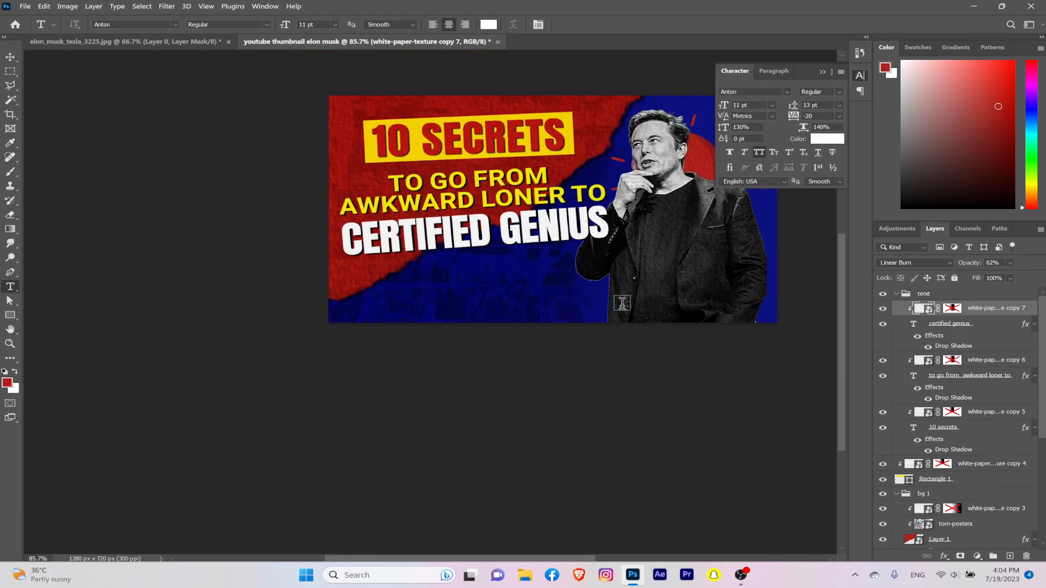
# Step: Draw a red rectangle about 592 x 94 px near the canvas's lower edge, on top of the layers in the text group
pyautogui.click(919, 297)
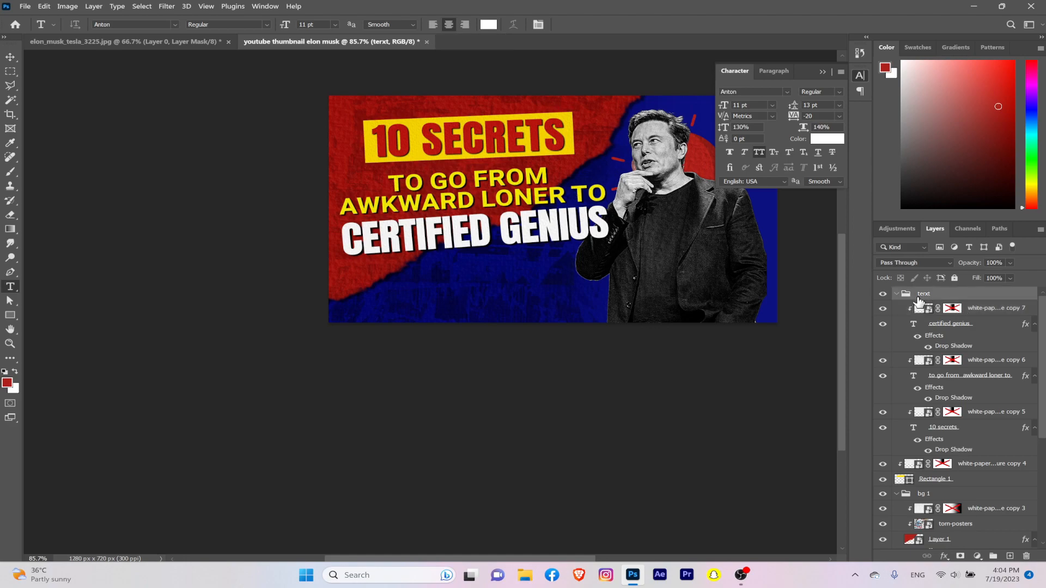
pyautogui.click(935, 308)
pyautogui.scroll(-2, 436, 299)
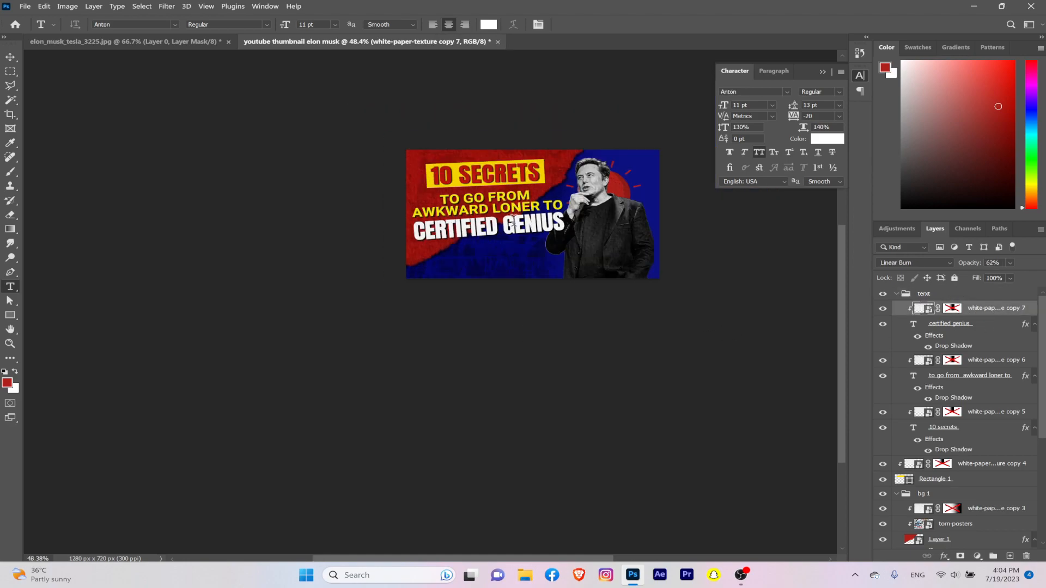
pyautogui.scroll(2, 383, 293)
pyautogui.click(10, 315)
pyautogui.moveTo(470, 277); pyautogui.dragTo(640, 301)
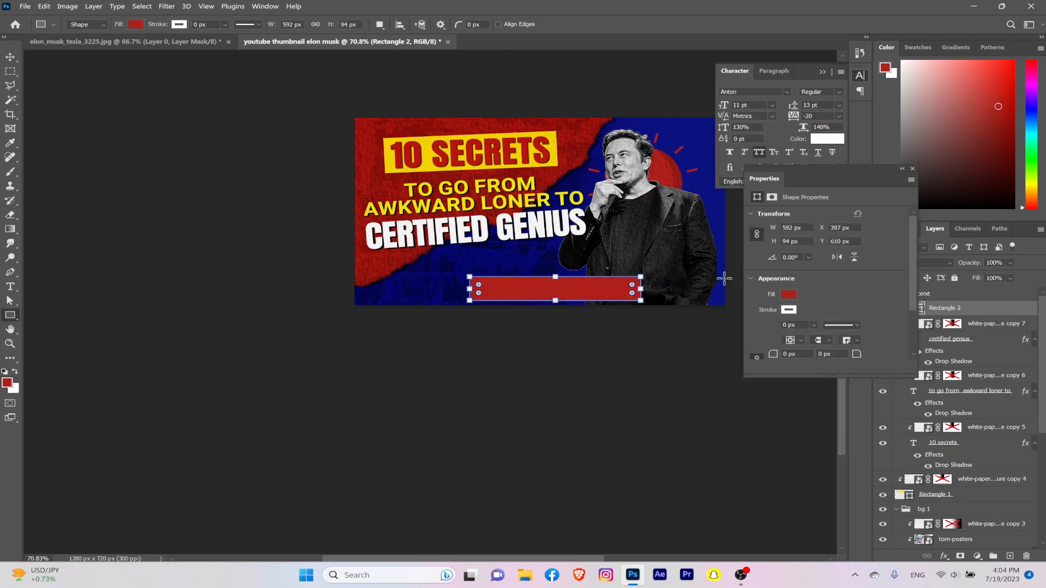
# Step: Set the new rectangle's opacity to 69% and change its fill to a brighter red
pyautogui.moveTo(968, 264); pyautogui.dragTo(952, 265)
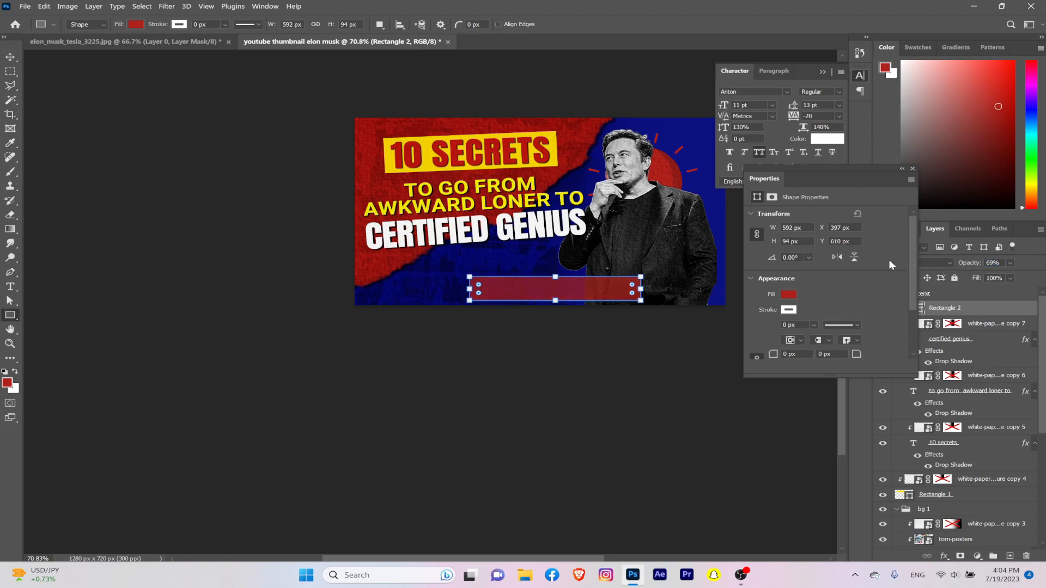
pyautogui.click(912, 170)
pyautogui.doubleClick(909, 308)
pyautogui.moveTo(832, 169); pyautogui.dragTo(893, 141)
pyautogui.click(1012, 123)
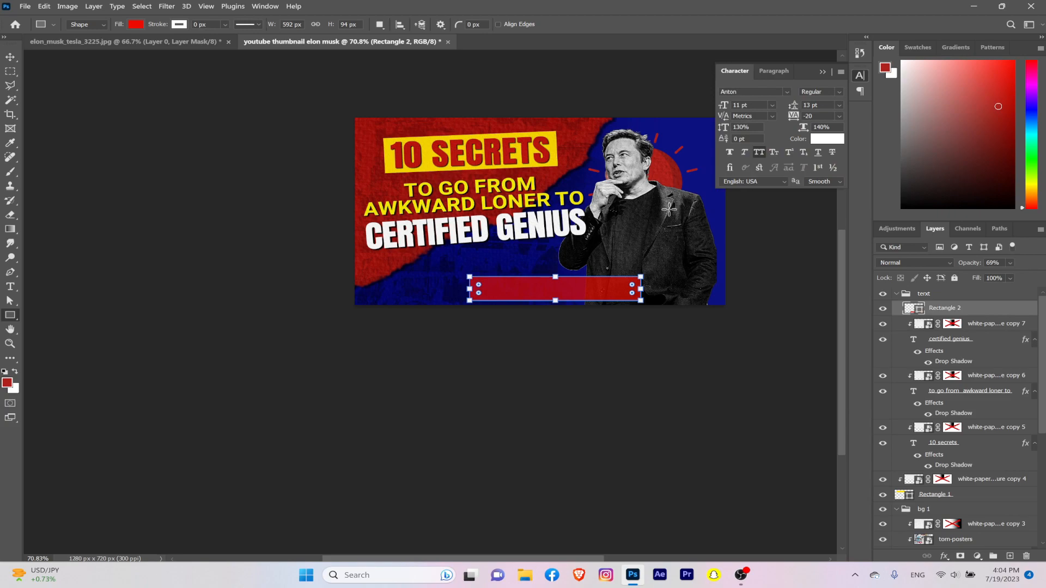
# Step: Move the uppermost paper texture layer above the red rectangle, clip it to the rectangle and set its blend mode to Color Burn
pyautogui.moveTo(957, 330); pyautogui.dragTo(959, 311)
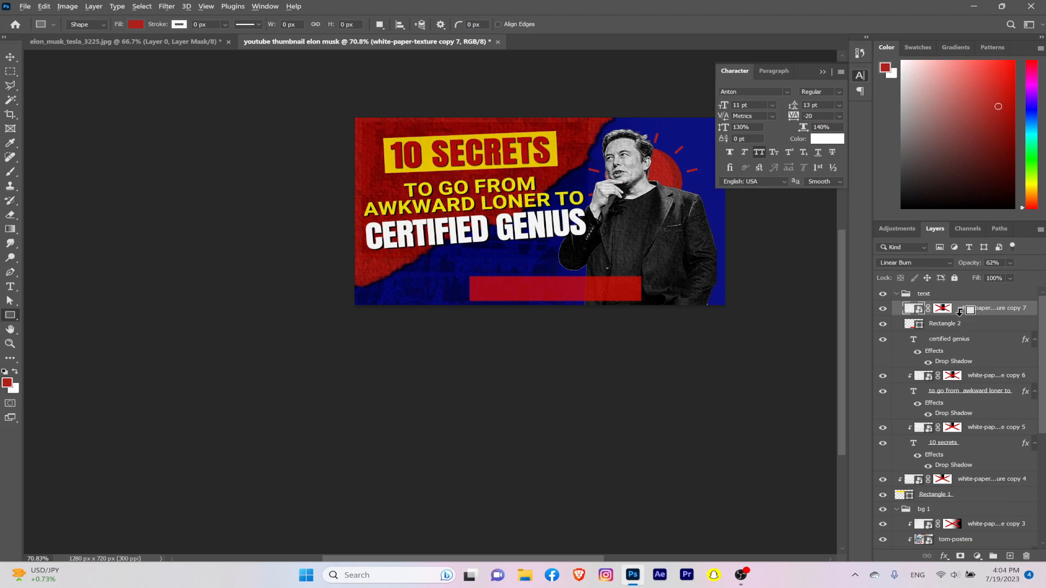
pyautogui.keyDown('alt'); pyautogui.click(959, 312); pyautogui.keyUp('alt')
pyautogui.click(913, 263)
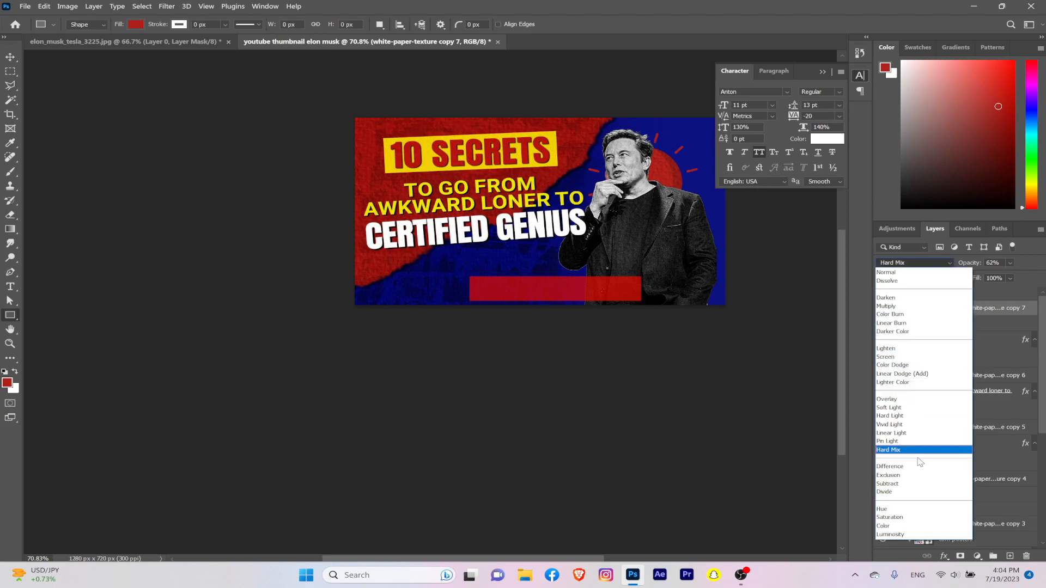
pyautogui.click(893, 316)
pyautogui.click(957, 328)
pyautogui.click(985, 313)
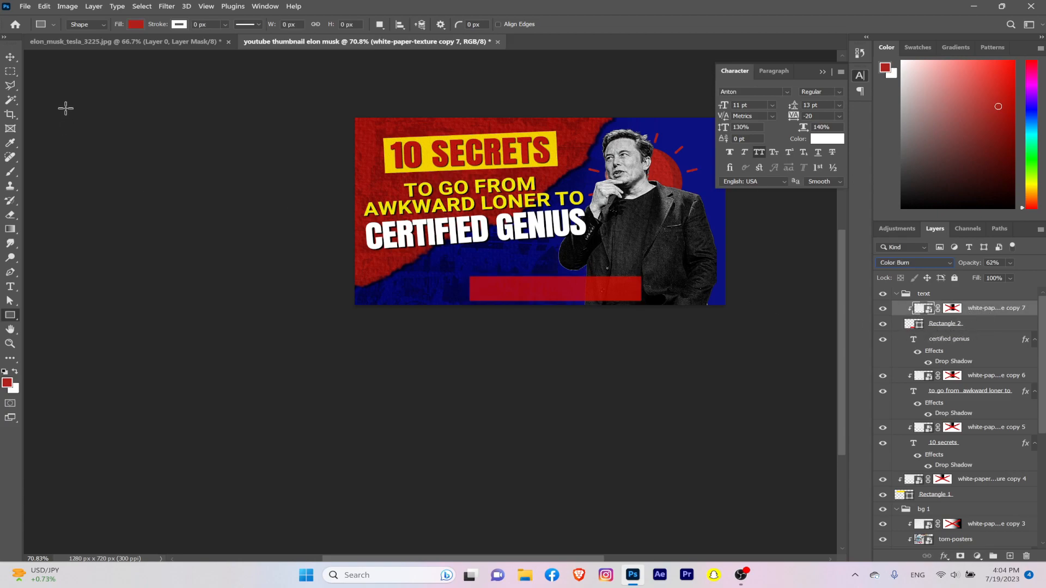
# Step: Scale down the clipped paper texture and move it over the red rectangle
pyautogui.click(12, 56)
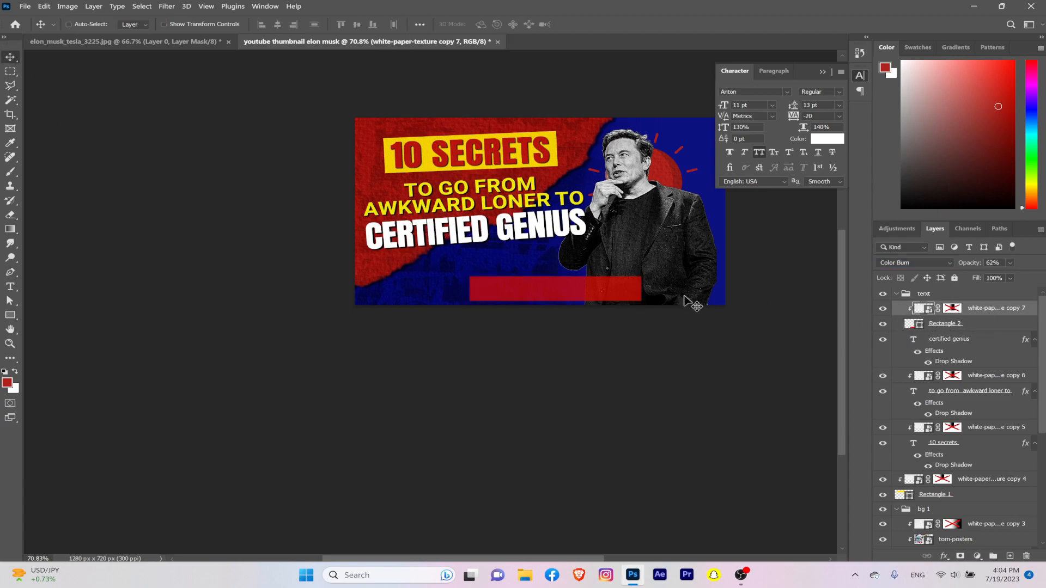
pyautogui.hotkey('ctrl', 't')
pyautogui.moveTo(511, 202); pyautogui.dragTo(589, 281)
pyautogui.moveTo(582, 253); pyautogui.dragTo(597, 287)
pyautogui.click(604, 24)
pyautogui.scroll(6, 570, 298)
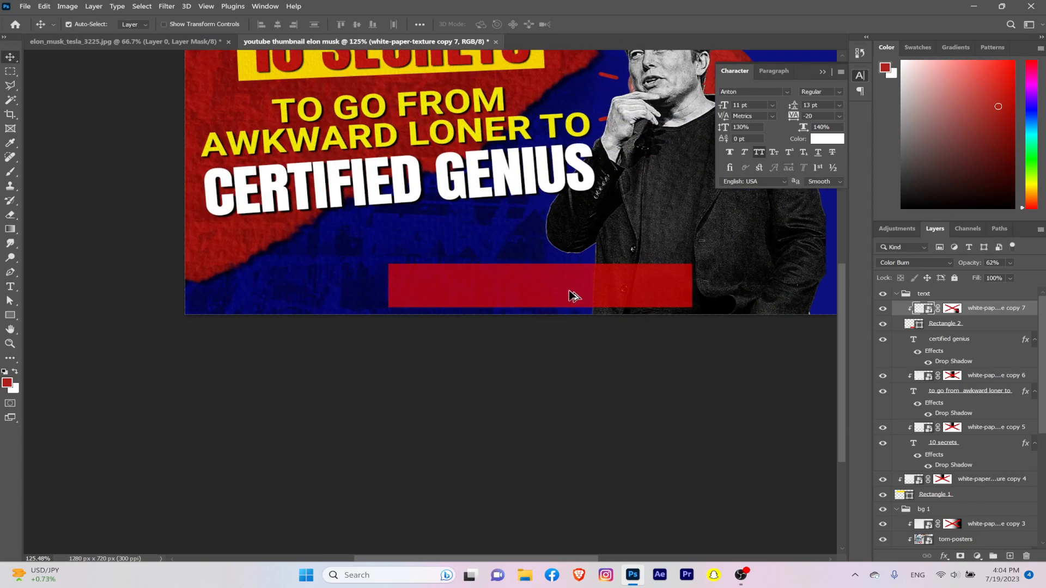
pyautogui.scroll(4, 447, 313)
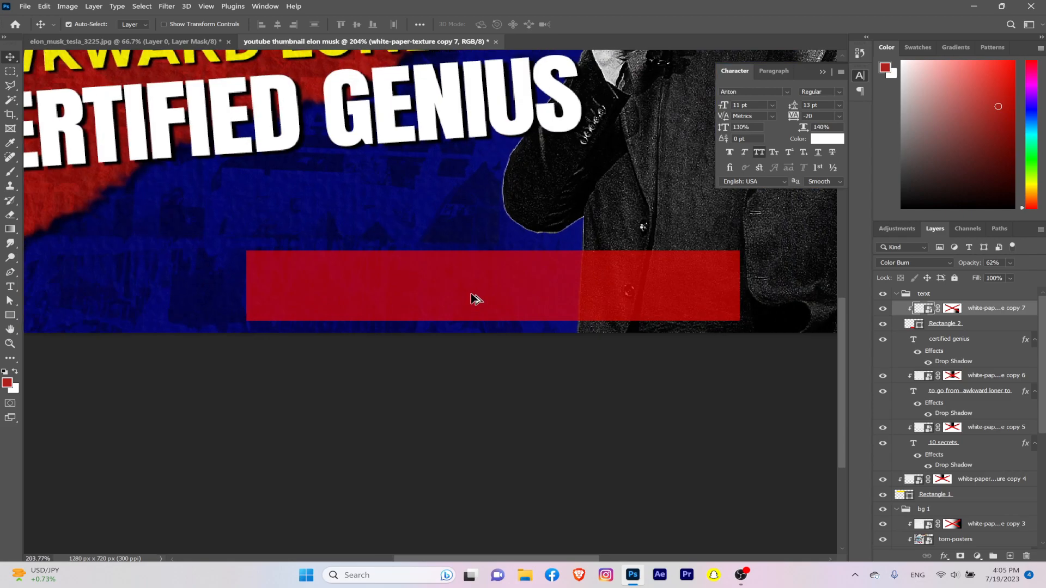
# Step: Transform the paper texture again so it fits more closely around the red rectangle
pyautogui.hotkey('ctrl', 't')
pyautogui.scroll(-6, 474, 299)
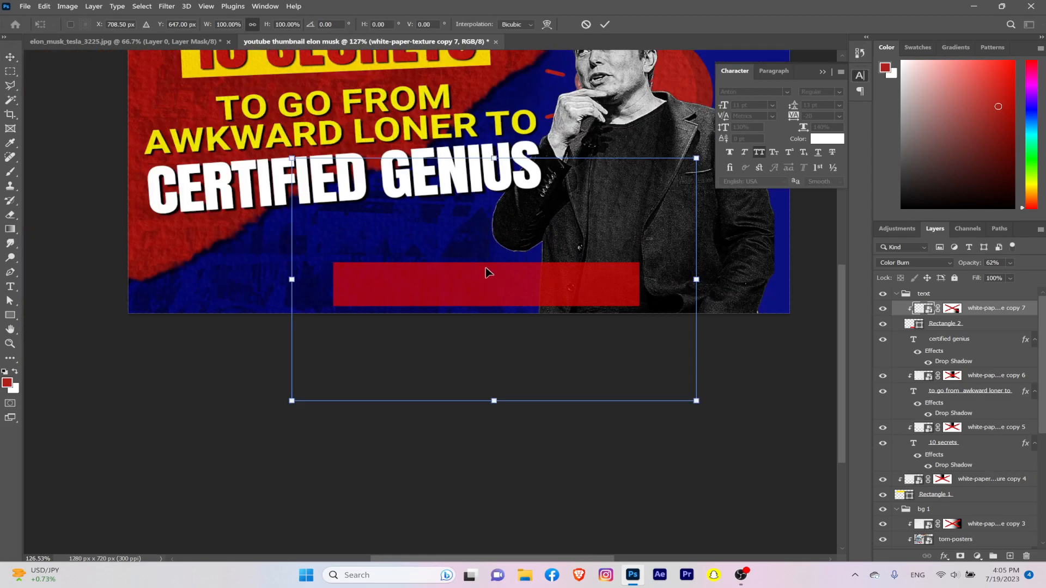
pyautogui.moveTo(494, 159); pyautogui.dragTo(495, 240)
pyautogui.moveTo(494, 321); pyautogui.dragTo(458, 290)
pyautogui.moveTo(597, 290); pyautogui.dragTo(650, 289)
pyautogui.press('Return')
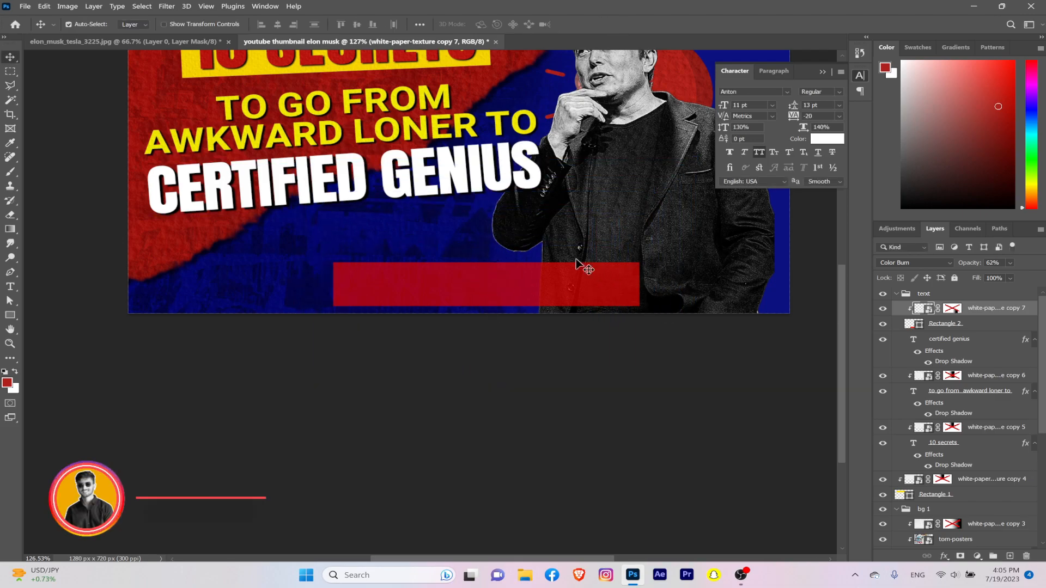
pyautogui.scroll(6, 550, 289)
pyautogui.scroll(-6, 550, 289)
pyautogui.scroll(3, 552, 289)
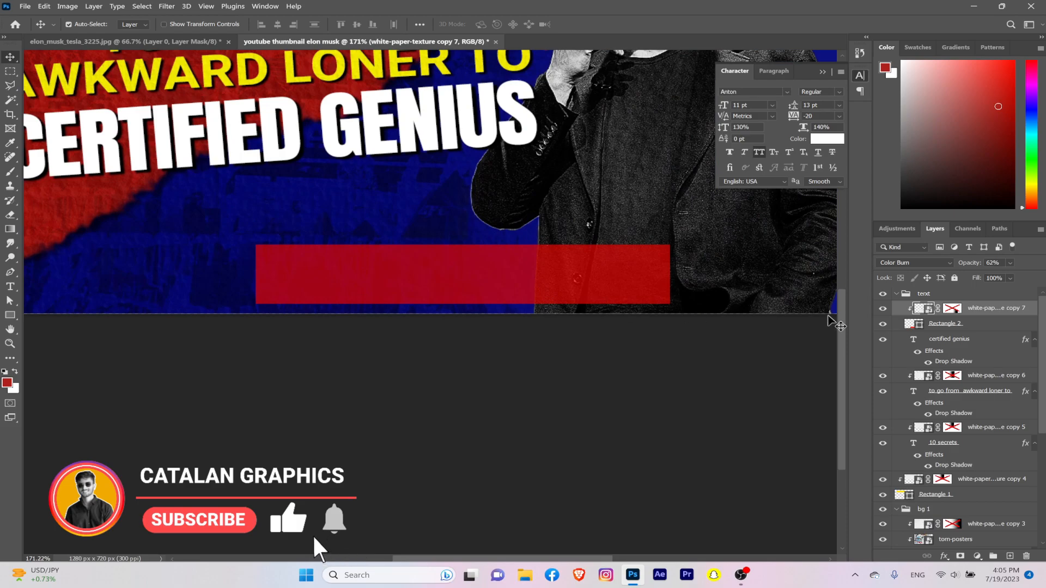
# Step: Place the torn-posters image above the paper texture layer, scale it down and position it over the red rectangle
pyautogui.click(940, 326)
pyautogui.click(976, 311)
pyautogui.click(949, 325)
pyautogui.click(980, 310)
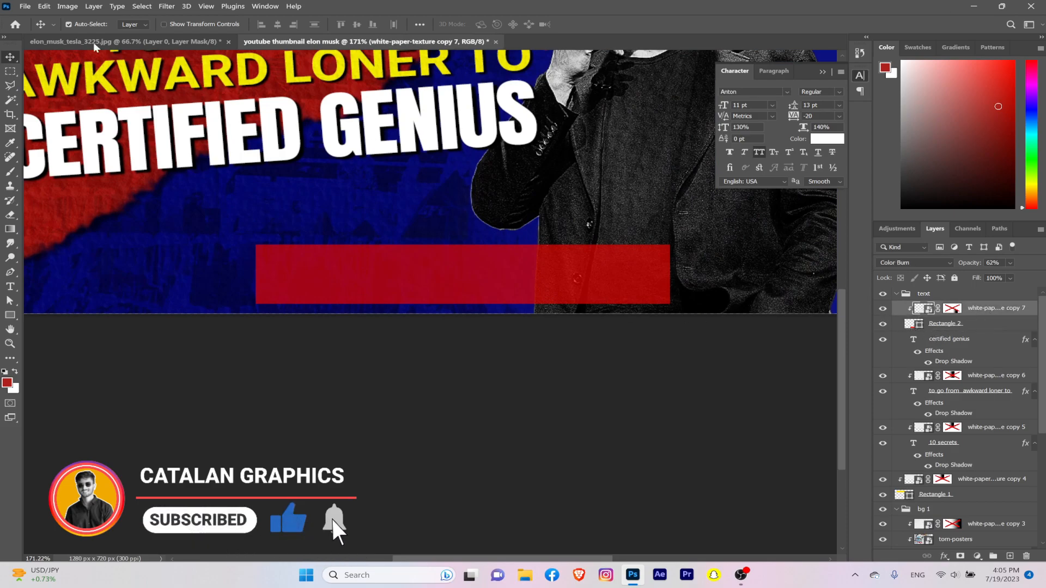
pyautogui.click(24, 6)
pyautogui.click(71, 206)
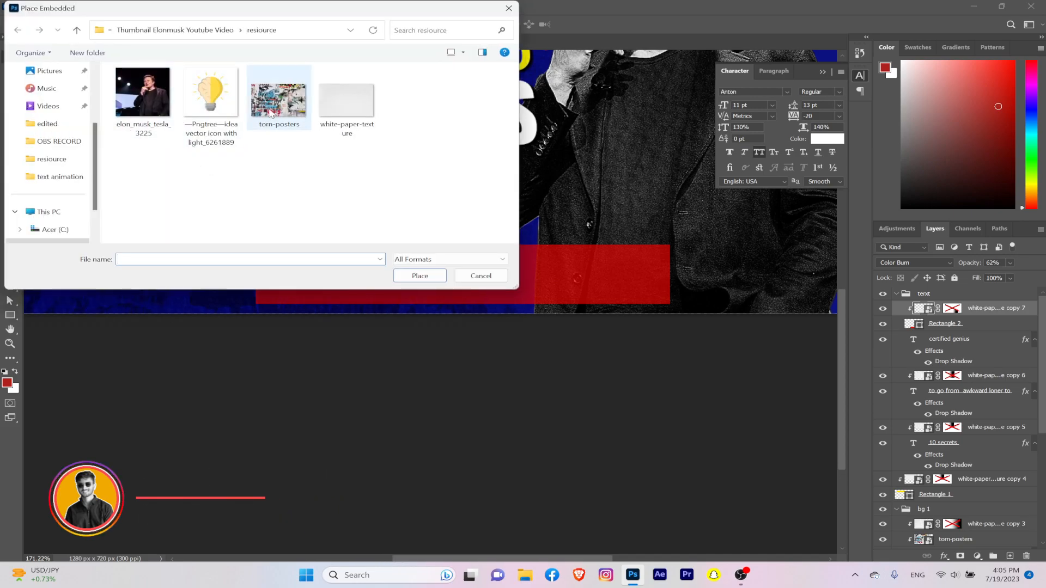
pyautogui.doubleClick(342, 143)
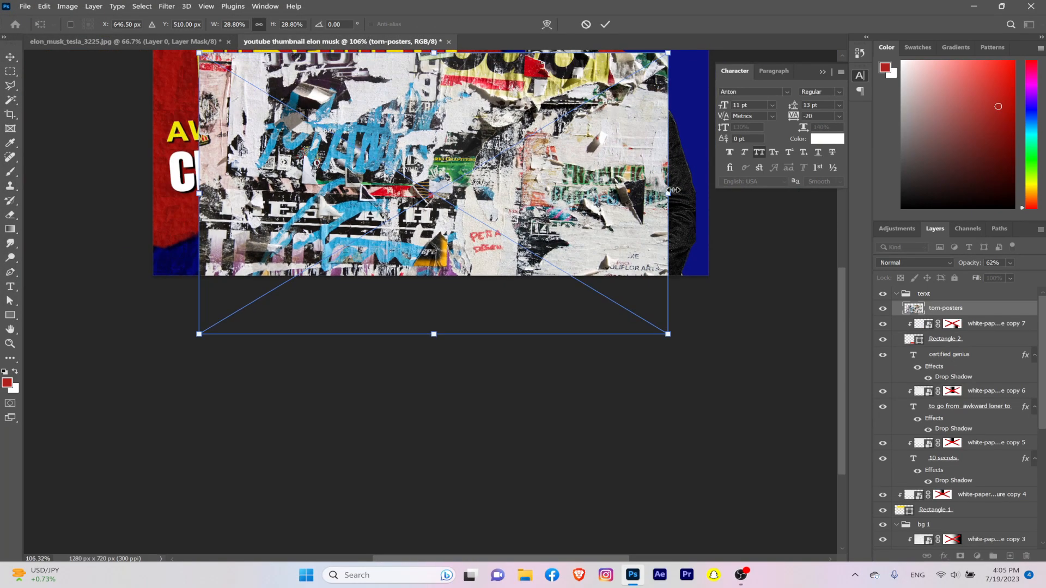
pyautogui.moveTo(674, 190); pyautogui.dragTo(541, 191)
pyautogui.moveTo(419, 192); pyautogui.dragTo(526, 220)
pyautogui.click(605, 24)
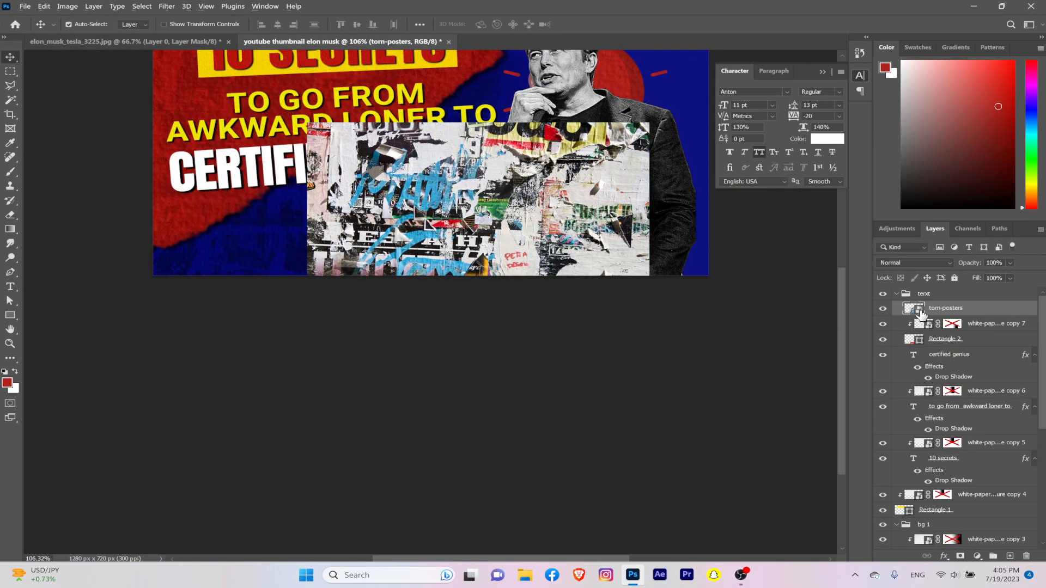
# Step: Clip the torn-posters image to the red rectangle and set it to Linear Light at 38% opacity
pyautogui.keyDown('alt'); pyautogui.click(920, 315); pyautogui.keyUp('alt')
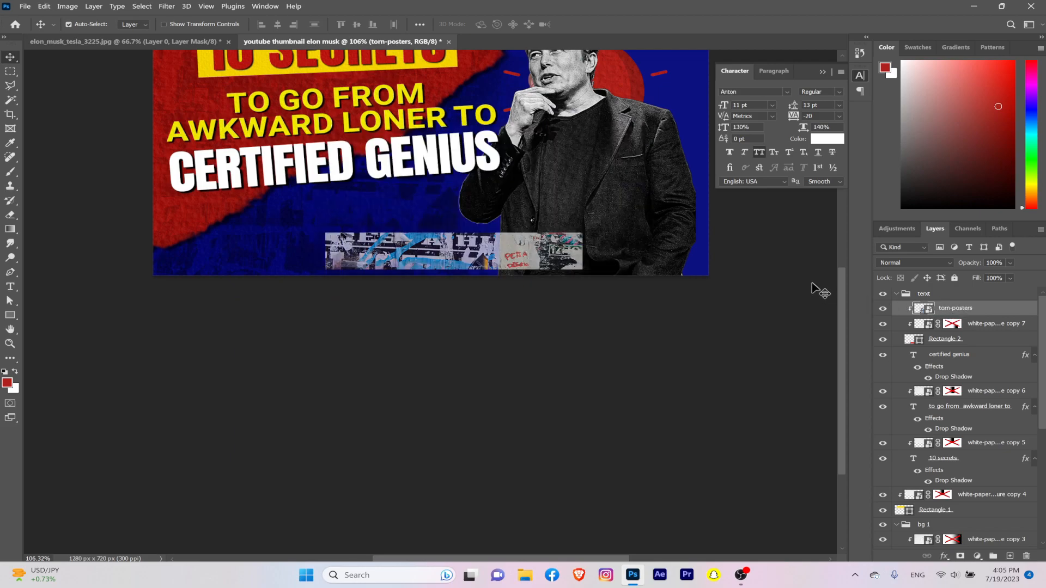
pyautogui.click(914, 262)
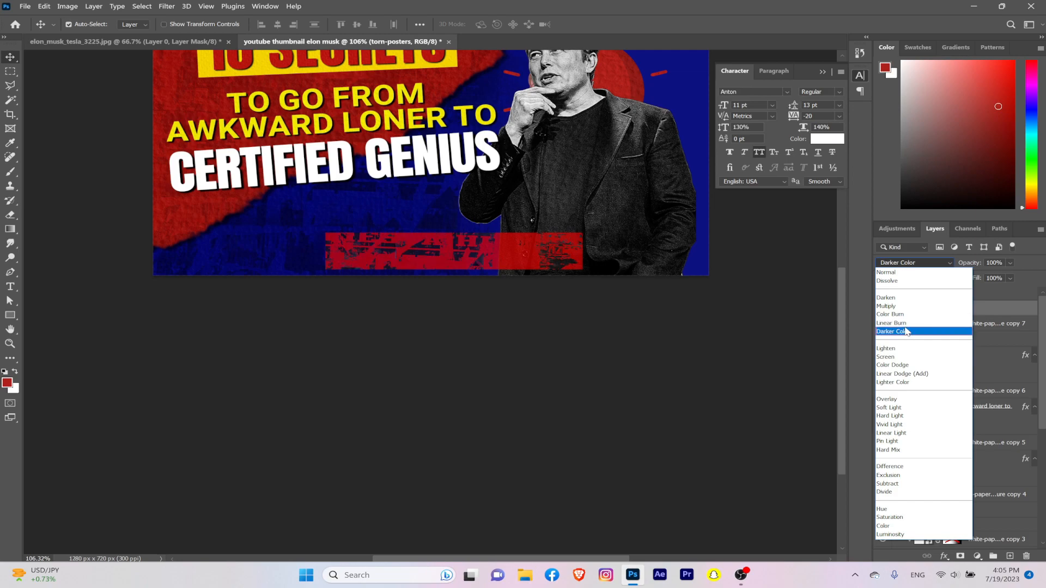
pyautogui.click(892, 433)
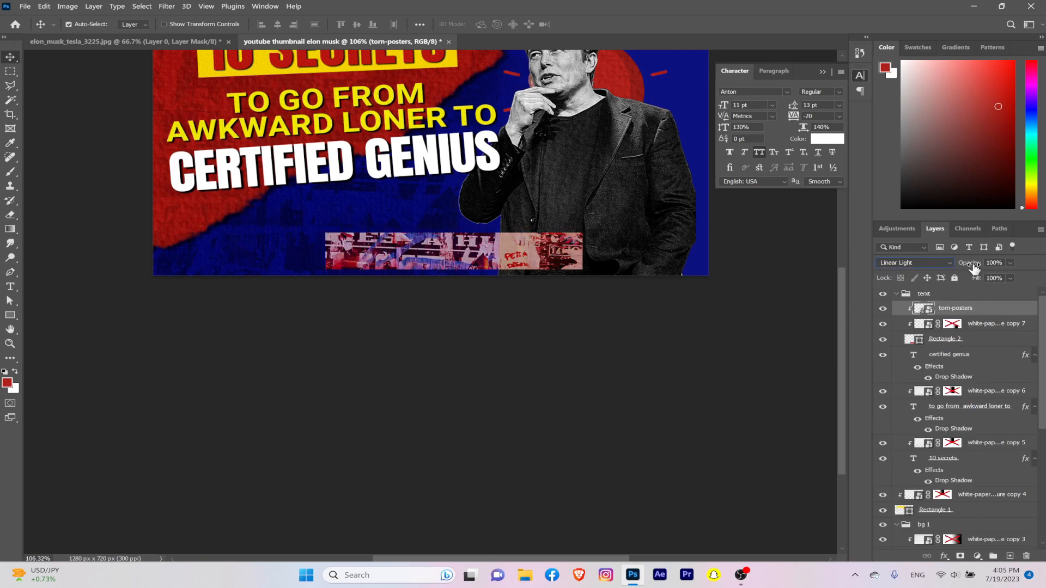
pyautogui.moveTo(973, 266); pyautogui.dragTo(940, 267)
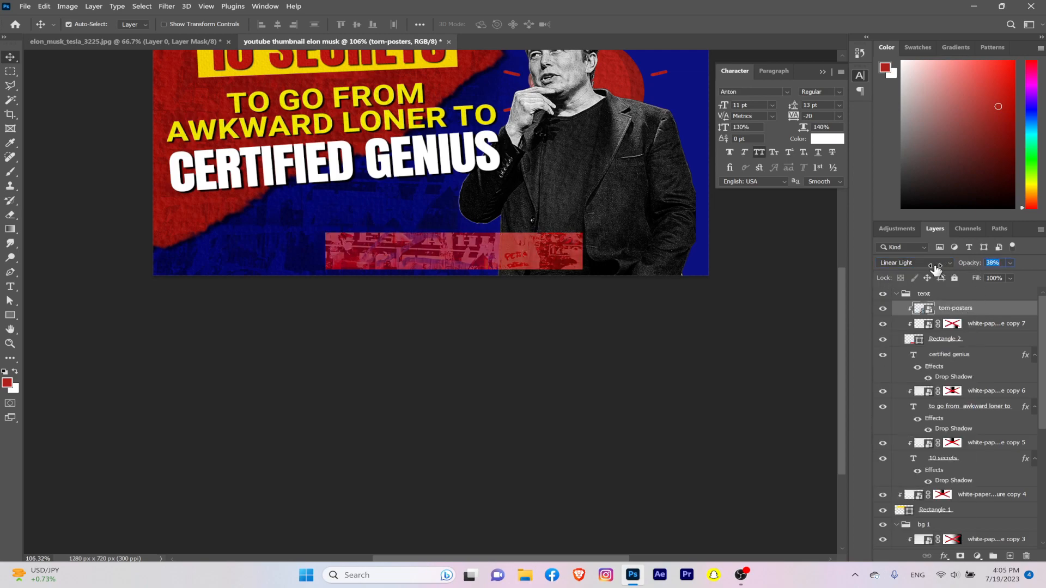
pyautogui.click(436, 285)
pyautogui.scroll(-4, 439, 285)
pyautogui.scroll(5, 439, 280)
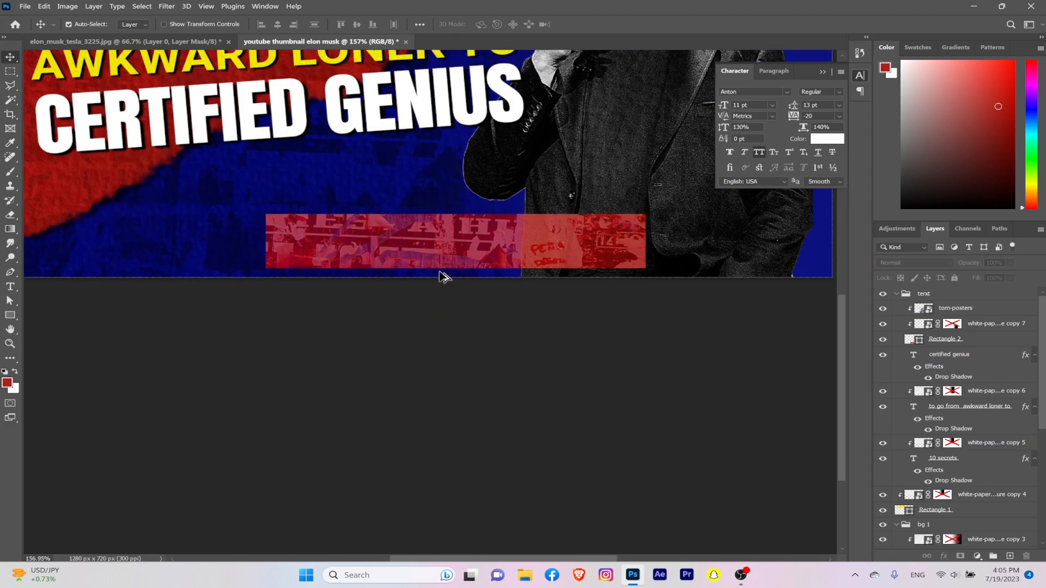
# Step: Scale the red rectangle and its two clipped textures together to about 82% width and reposition them below the headline text
pyautogui.click(955, 309)
pyautogui.keyDown('shift'); pyautogui.click(953, 348); pyautogui.keyUp('shift')
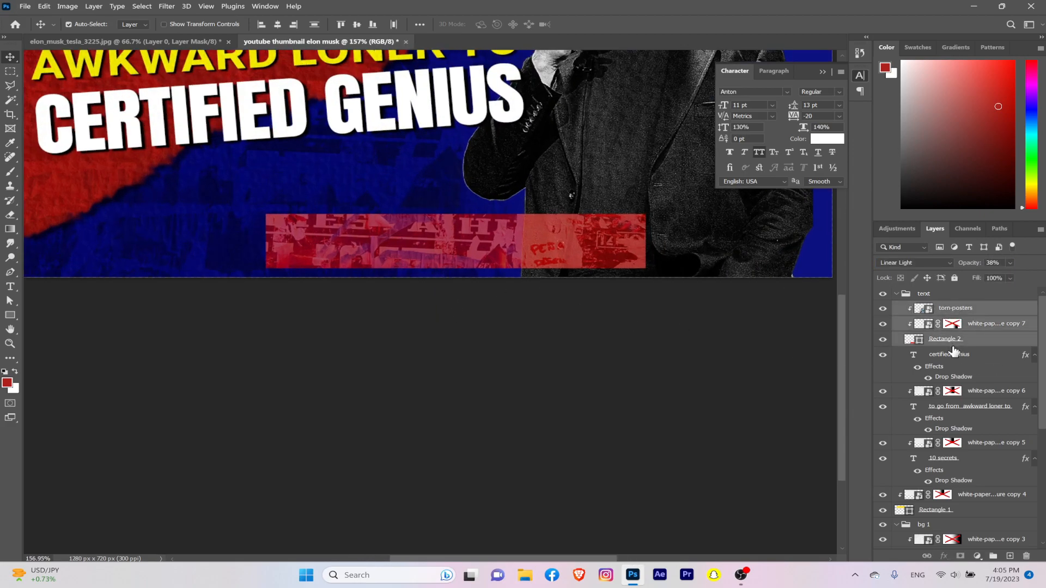
pyautogui.hotkey('ctrl', 't')
pyautogui.moveTo(493, 371); pyautogui.dragTo(497, 330)
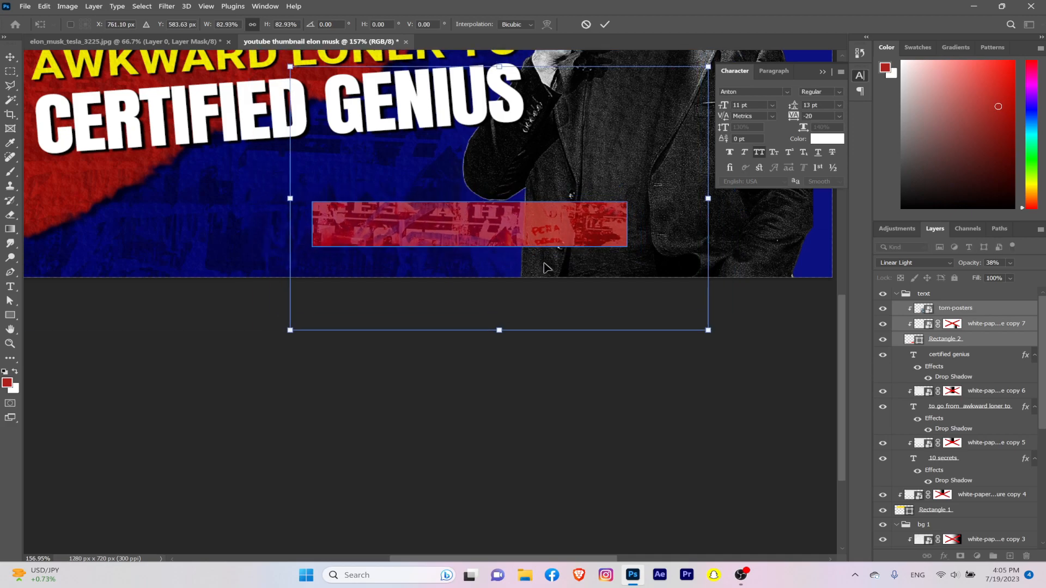
pyautogui.moveTo(298, 202); pyautogui.dragTo(327, 202)
pyautogui.moveTo(513, 233); pyautogui.dragTo(498, 238)
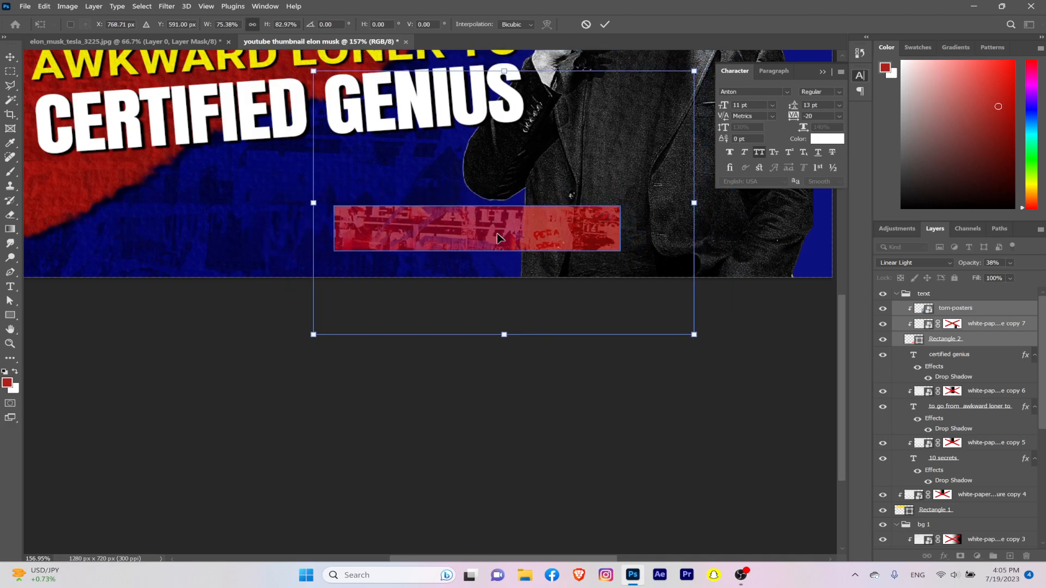
pyautogui.moveTo(692, 202); pyautogui.dragTo(659, 199)
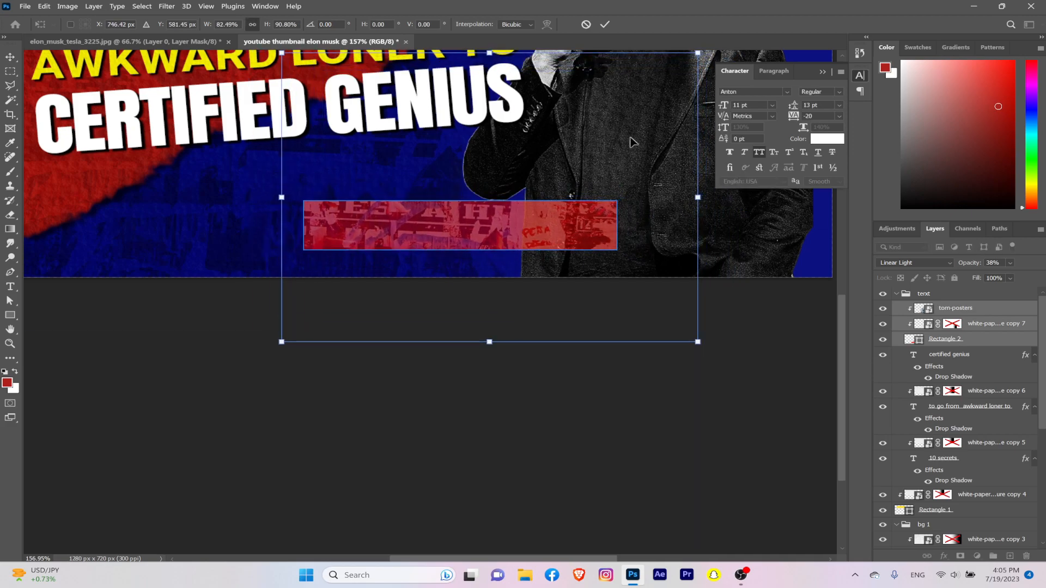
pyautogui.click(601, 27)
# Step: Set the red rectangle's blend mode to Linear Light and adjust its opacity
pyautogui.scroll(-8, 545, 236)
pyautogui.scroll(5, 544, 236)
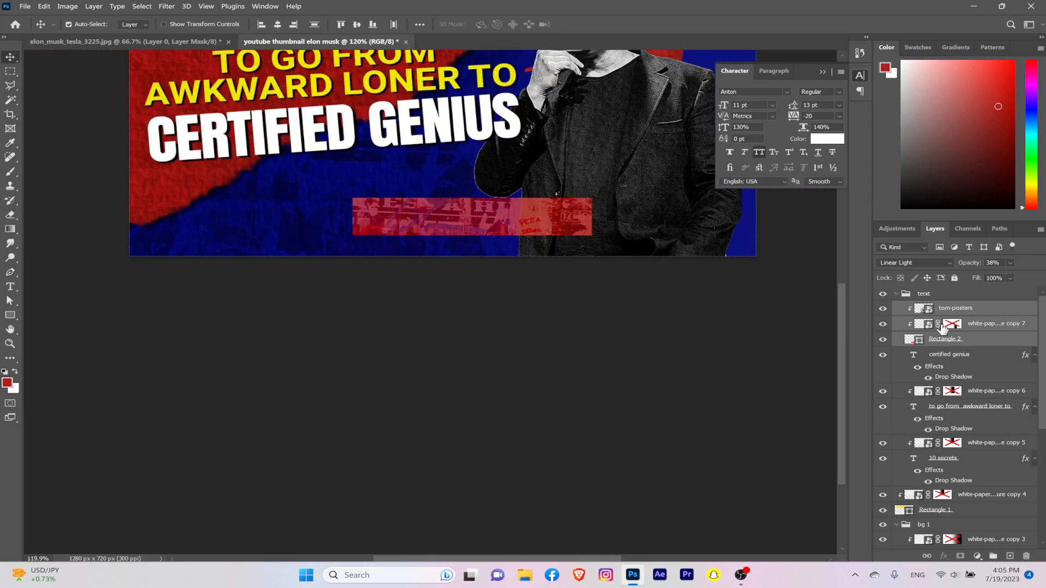
pyautogui.click(955, 345)
pyautogui.click(914, 263)
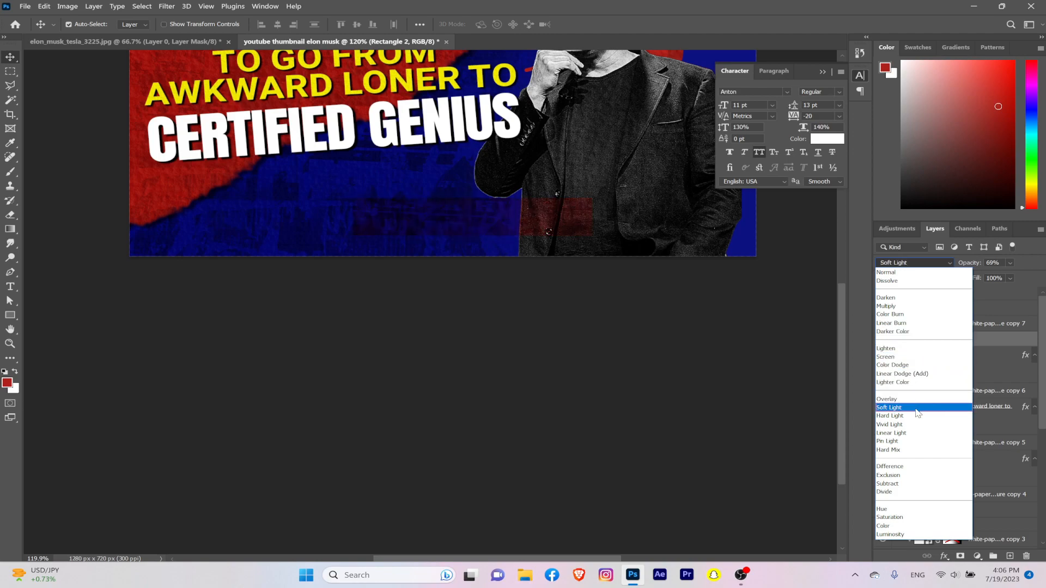
pyautogui.click(917, 434)
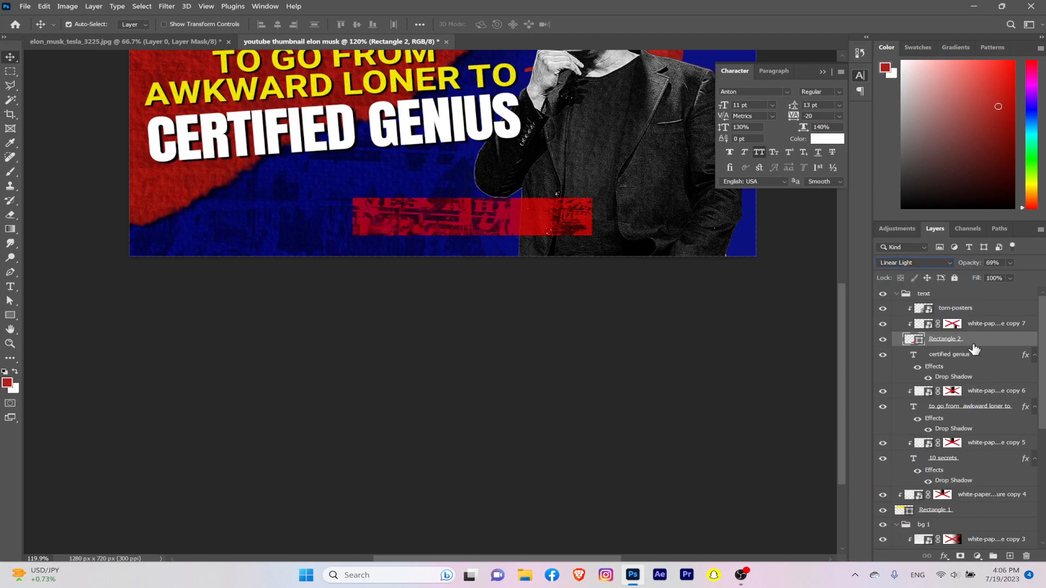
pyautogui.moveTo(975, 265); pyautogui.dragTo(992, 265)
pyautogui.click(593, 313)
pyautogui.scroll(-6, 452, 276)
pyautogui.scroll(6, 444, 271)
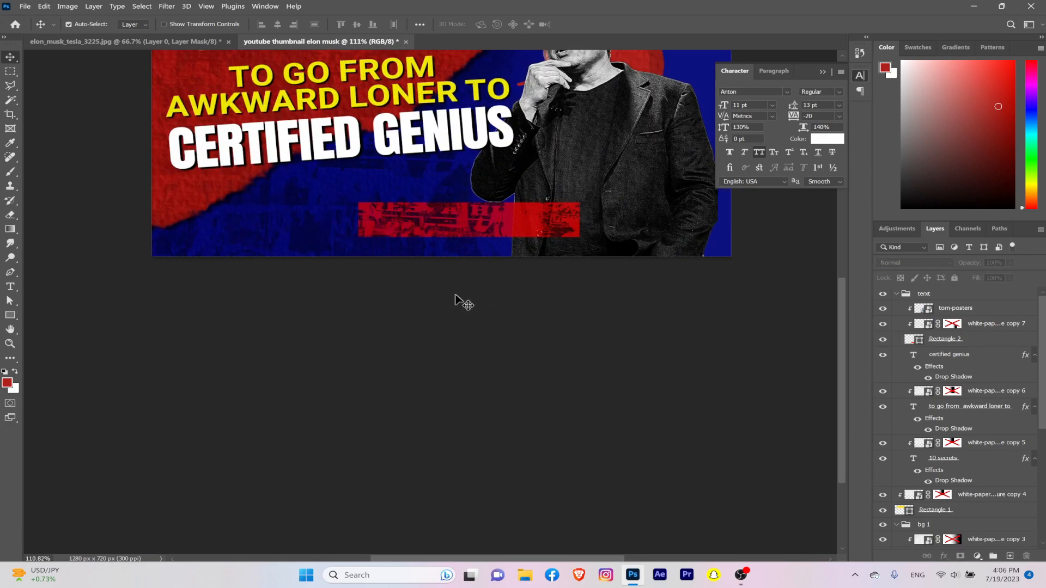
# Step: Add the text "- ELON MUSK" in white Anton above the red bar, with its letter tracking set to 20
pyautogui.press('t')
pyautogui.click(490, 173)
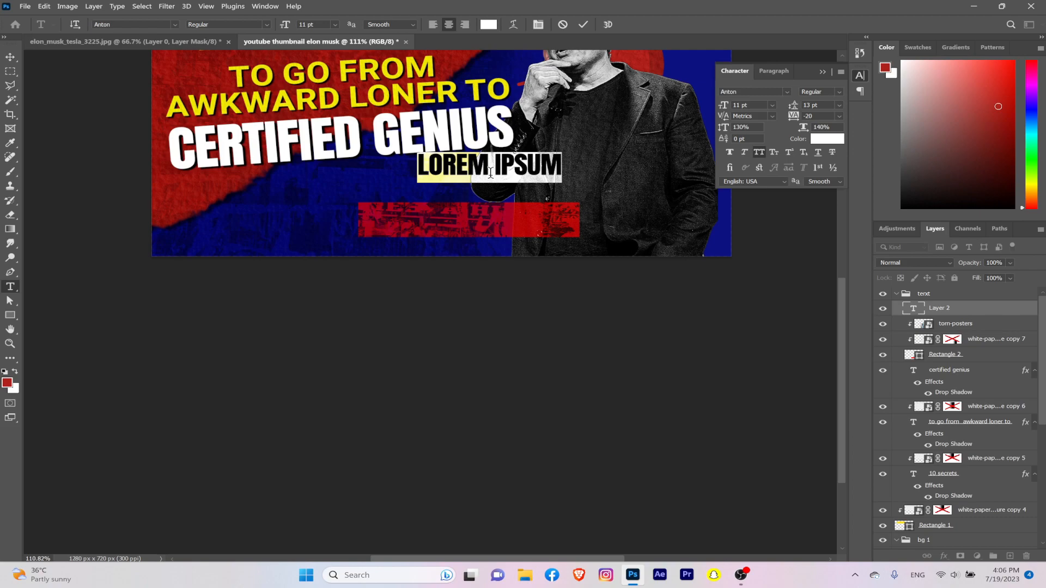
pyautogui.press('BackSpace')
pyautogui.write('- ELON MUSK')
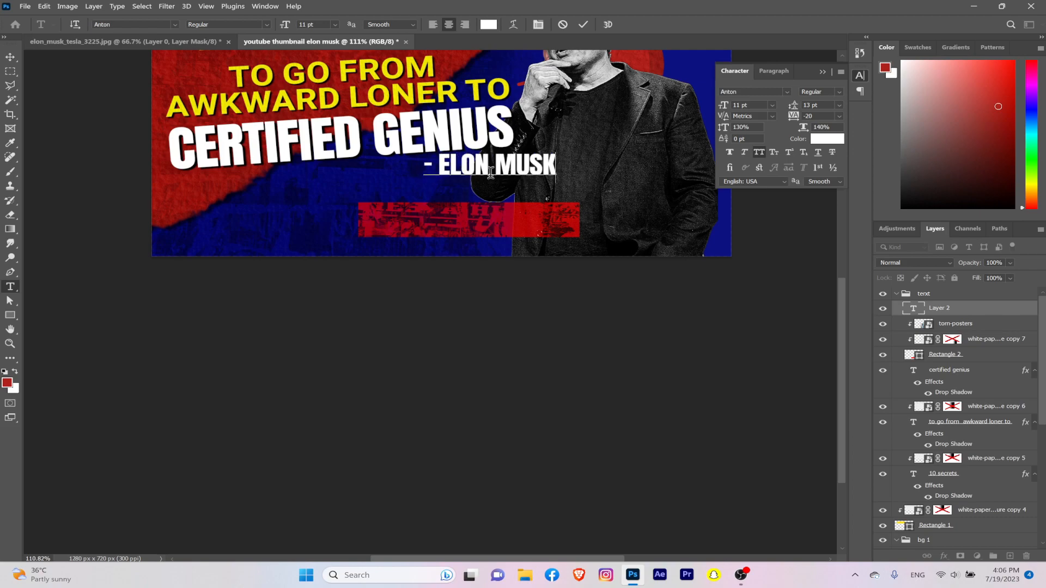
pyautogui.hotkey('ctrl', 'a')
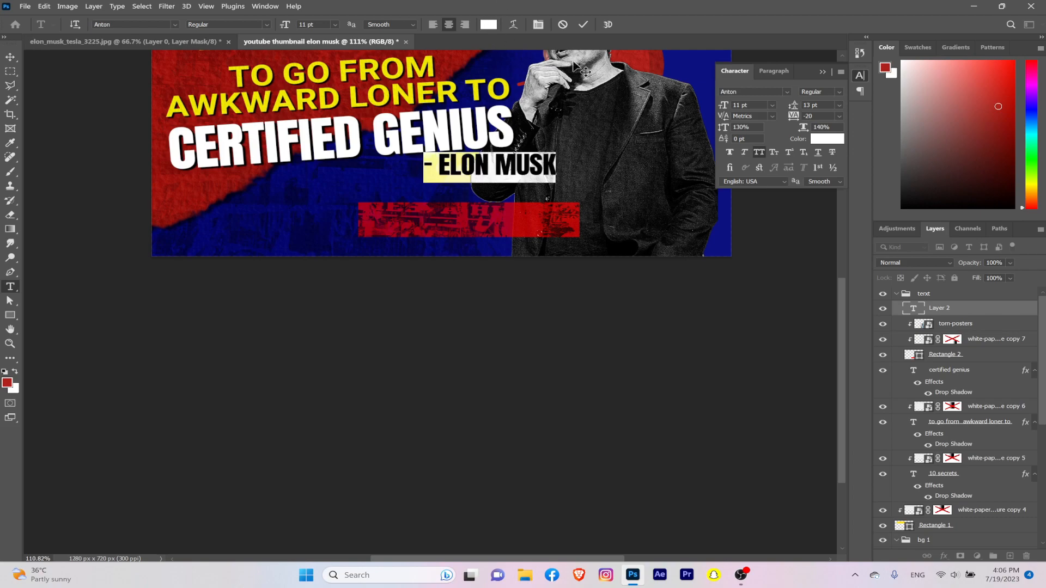
pyautogui.click(794, 117)
pyautogui.write('20')
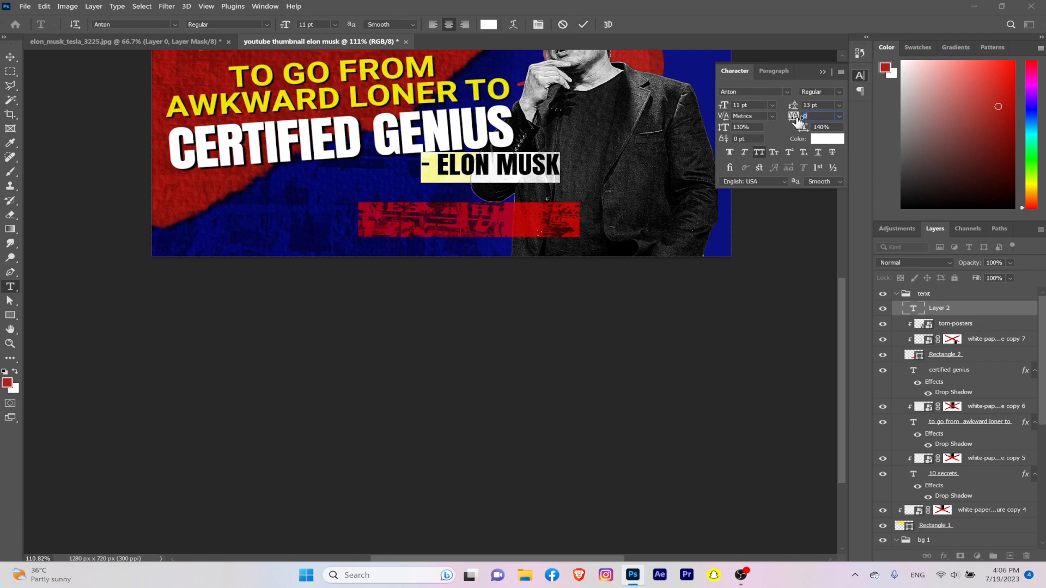
pyautogui.click(583, 25)
# Step: Move the "- ELON MUSK" text onto the red bar and scale it up to about 126%
pyautogui.moveTo(498, 166); pyautogui.dragTo(444, 224)
pyautogui.hotkey('ctrl', 't')
pyautogui.moveTo(506, 241)
pyautogui.mouseDown()
pyautogui.moveTo(544, 248)
pyautogui.moveTo(517, 233)
pyautogui.mouseUp()
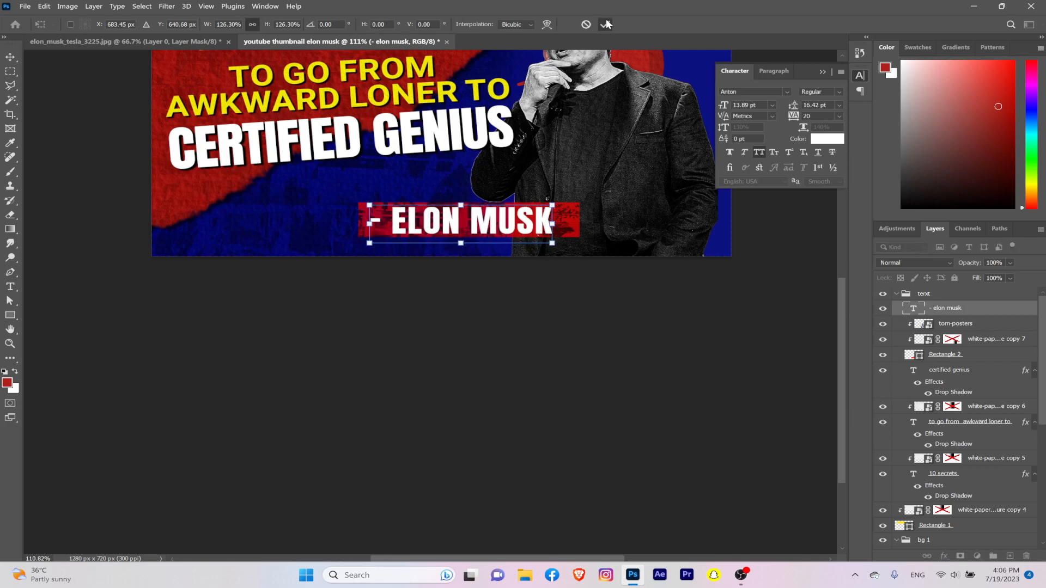
pyautogui.click(606, 24)
# Step: Examine the placement of the "- ELON MUSK" text and red bar up close and in the whole thumbnail
pyautogui.scroll(-3, 512, 215)
pyautogui.scroll(4, 512, 215)
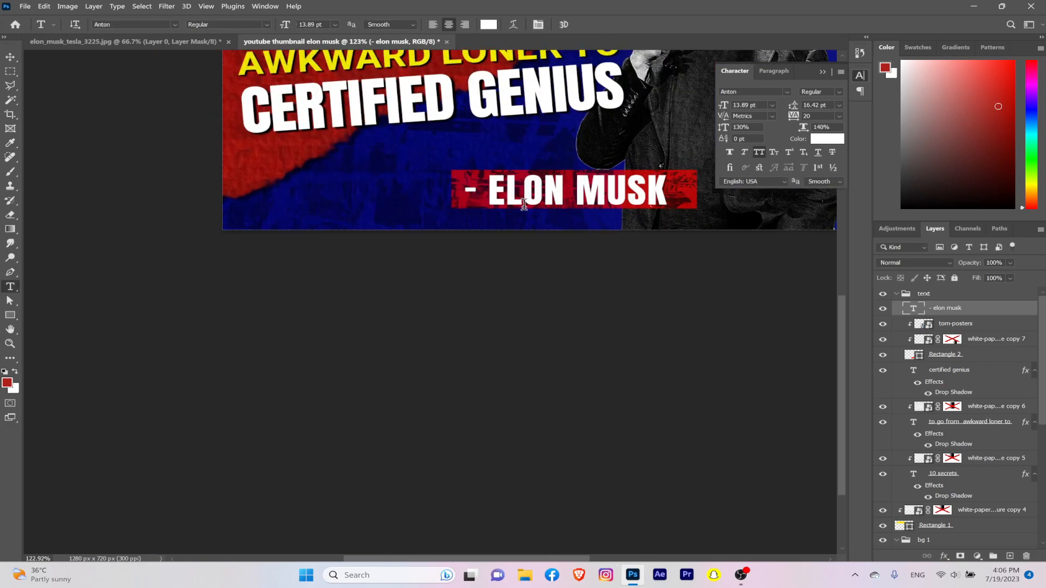
pyautogui.scroll(1, 548, 203)
pyautogui.scroll(-4, 627, 207)
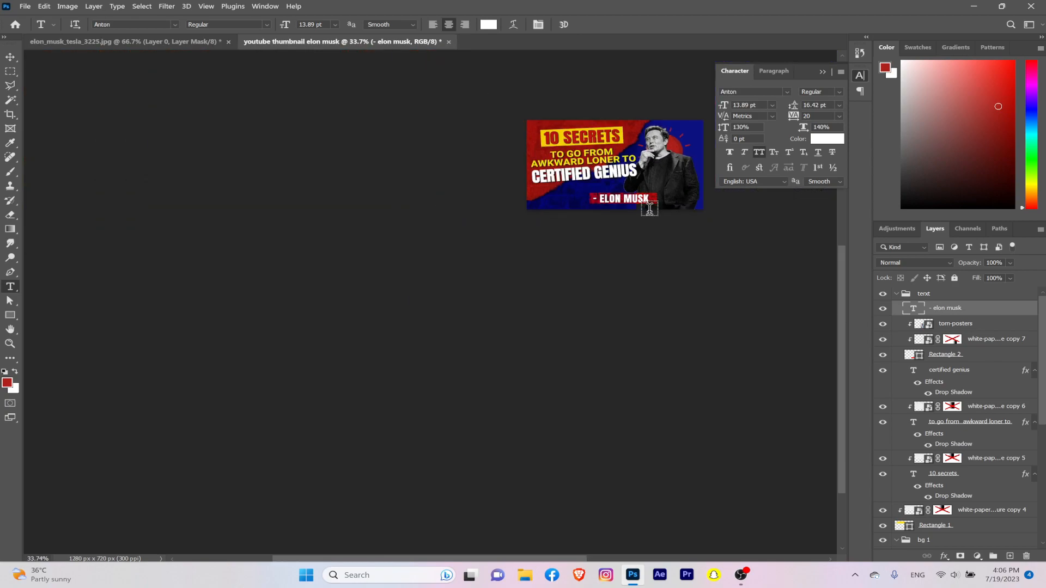
pyautogui.scroll(4, 648, 207)
pyautogui.scroll(-5, 652, 200)
pyautogui.scroll(2, 681, 196)
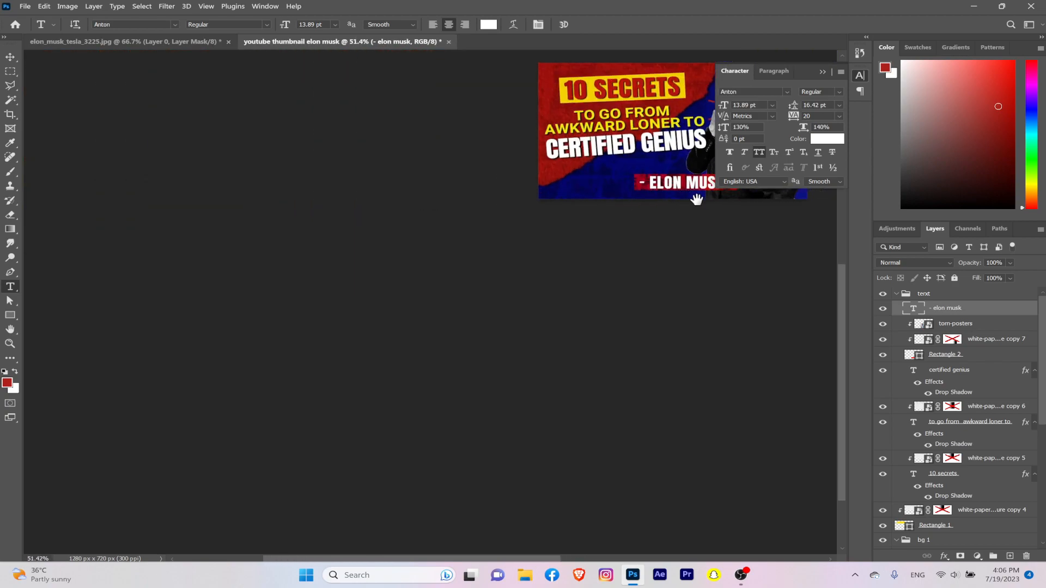
pyautogui.moveTo(701, 196); pyautogui.dragTo(531, 198)
pyautogui.scroll(5, 531, 197)
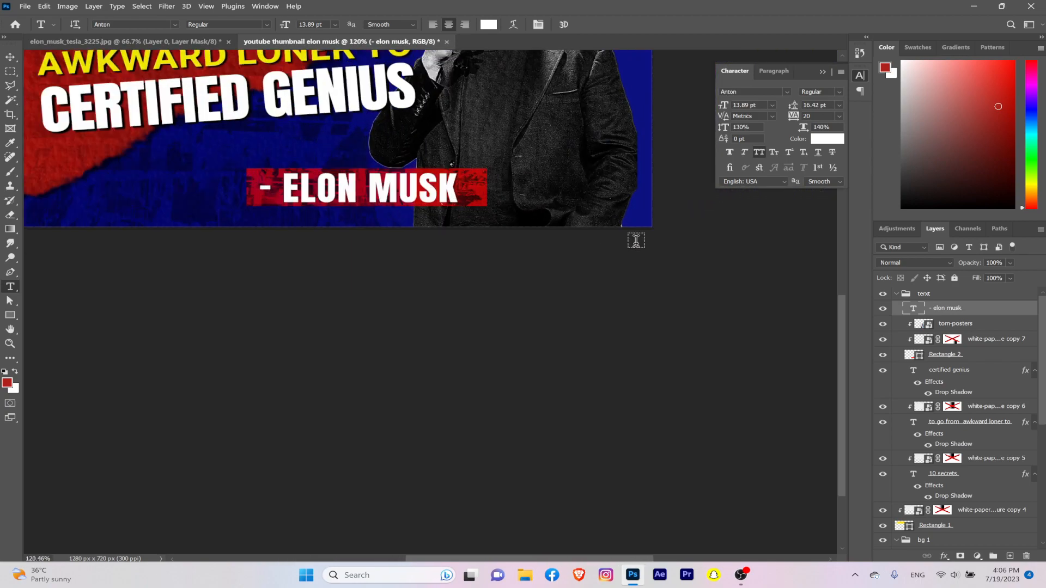
# Step: Add a drop shadow to the red rectangle and set the shadow colour to bright yellow
pyautogui.click(948, 357)
pyautogui.click(943, 556)
pyautogui.click(964, 553)
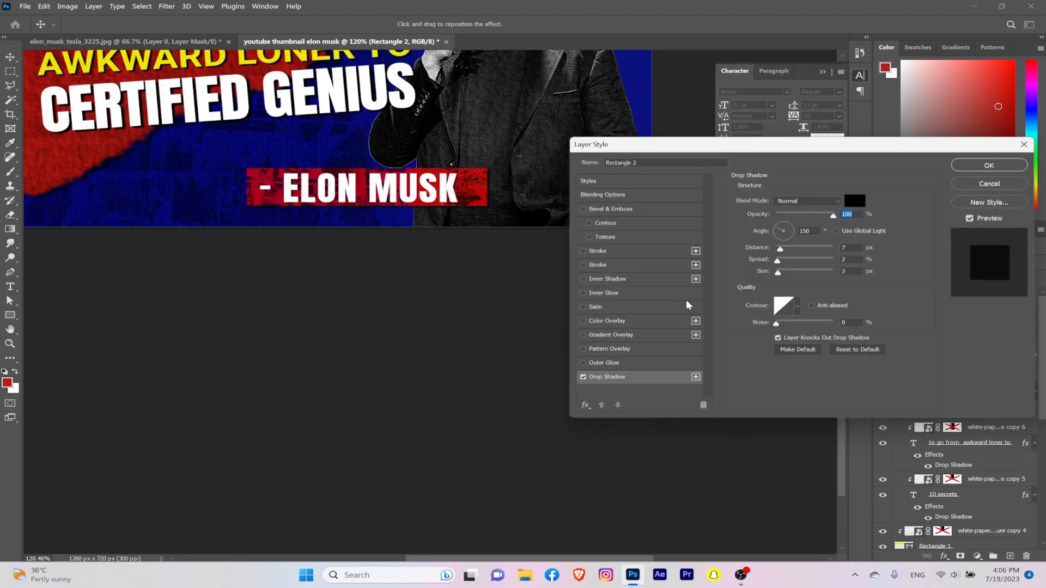
pyautogui.click(856, 200)
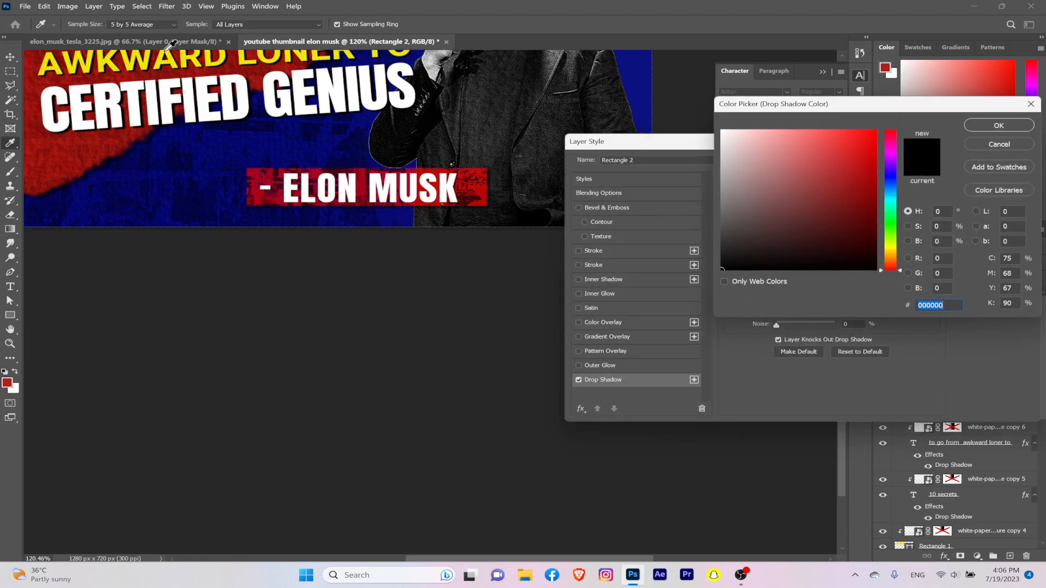
pyautogui.click(107, 60)
pyautogui.moveTo(817, 169); pyautogui.dragTo(915, 87)
pyautogui.click(982, 130)
# Step: Set the red rectangle's drop shadow to a 120° angle, 8 px distance and 0 px size
pyautogui.moveTo(777, 273); pyautogui.dragTo(782, 250)
pyautogui.click(780, 224)
pyautogui.click(996, 167)
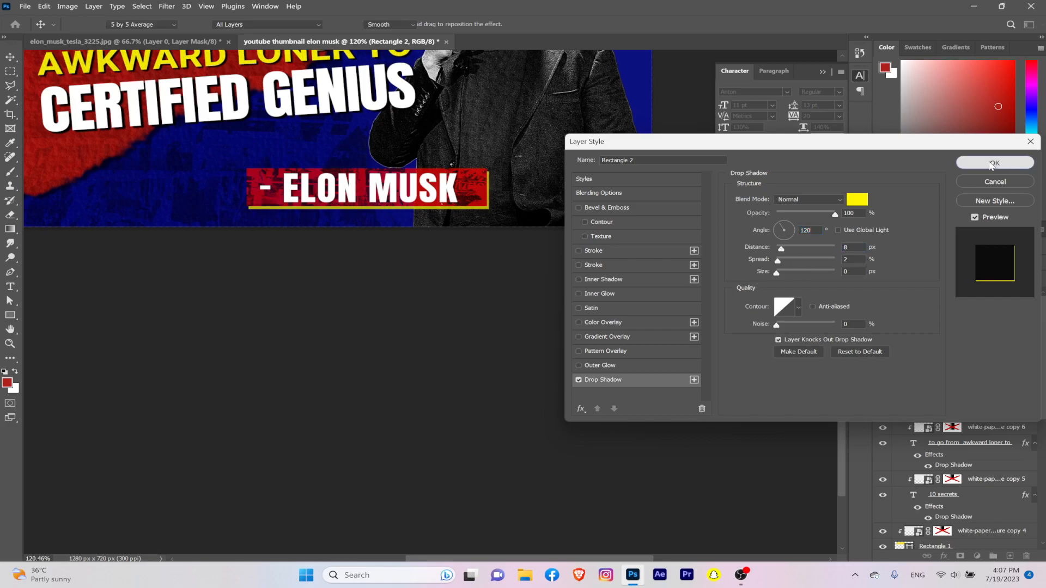
pyautogui.scroll(-6, 452, 221)
pyautogui.scroll(6, 439, 219)
pyautogui.keyDown('ctrl'); pyautogui.click(486, 249); pyautogui.keyUp('ctrl')
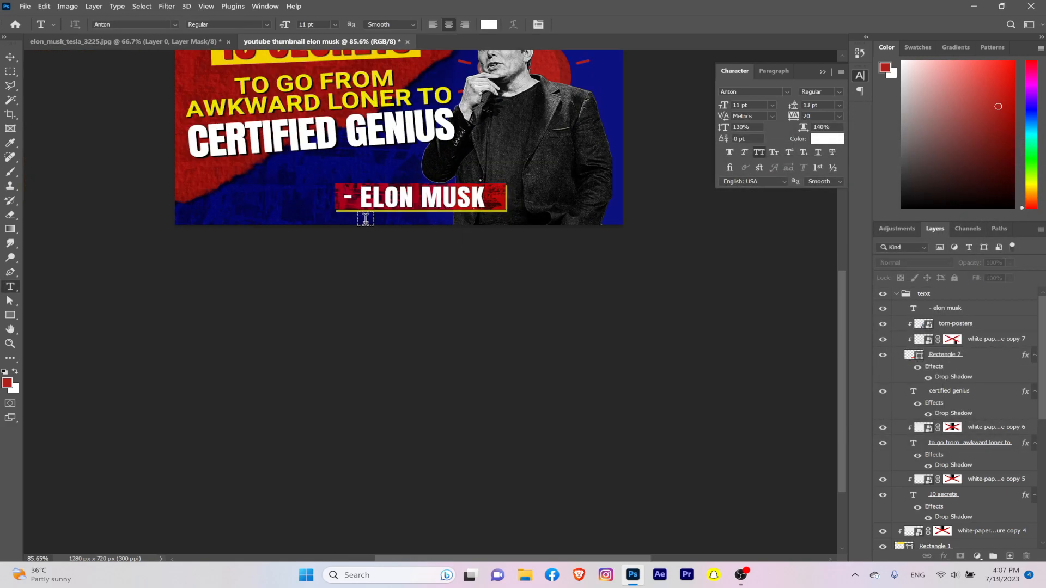
pyautogui.scroll(-3, 366, 221)
pyautogui.scroll(3, 373, 222)
# Step: Move the yellow headline rectangle and its clipped paper texture into the text group, below the other text layers
pyautogui.click(907, 297)
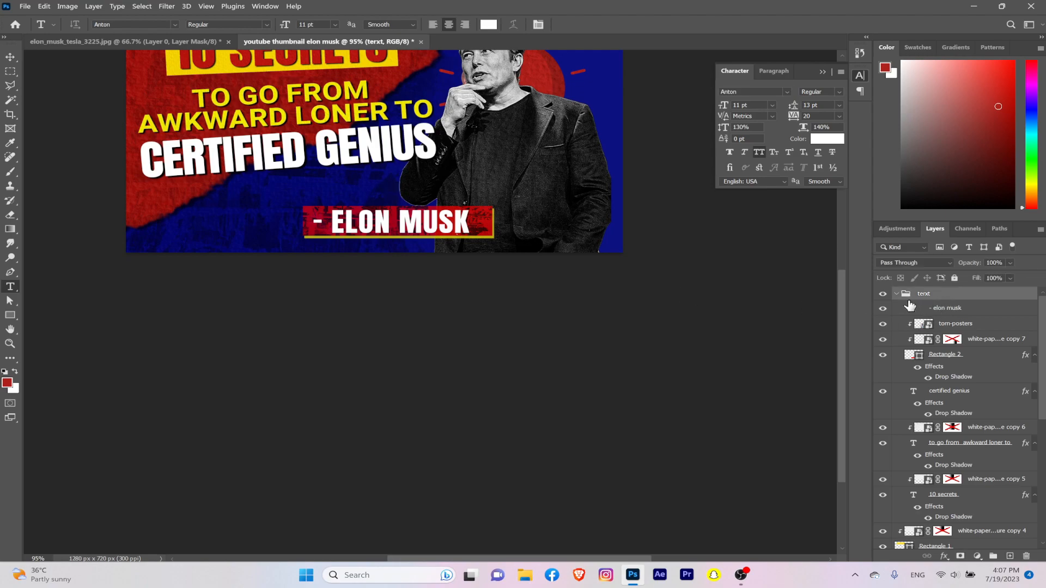
pyautogui.click(896, 293)
pyautogui.click(945, 312)
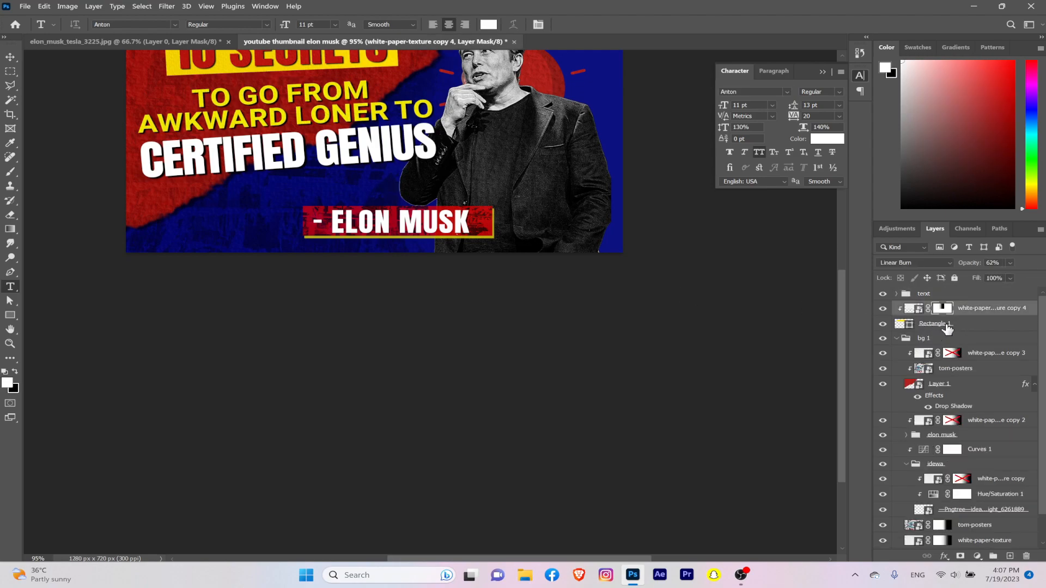
pyautogui.keyDown('shift'); pyautogui.click(947, 328); pyautogui.keyUp('shift')
pyautogui.click(896, 293)
pyautogui.scroll(-1, 958, 397)
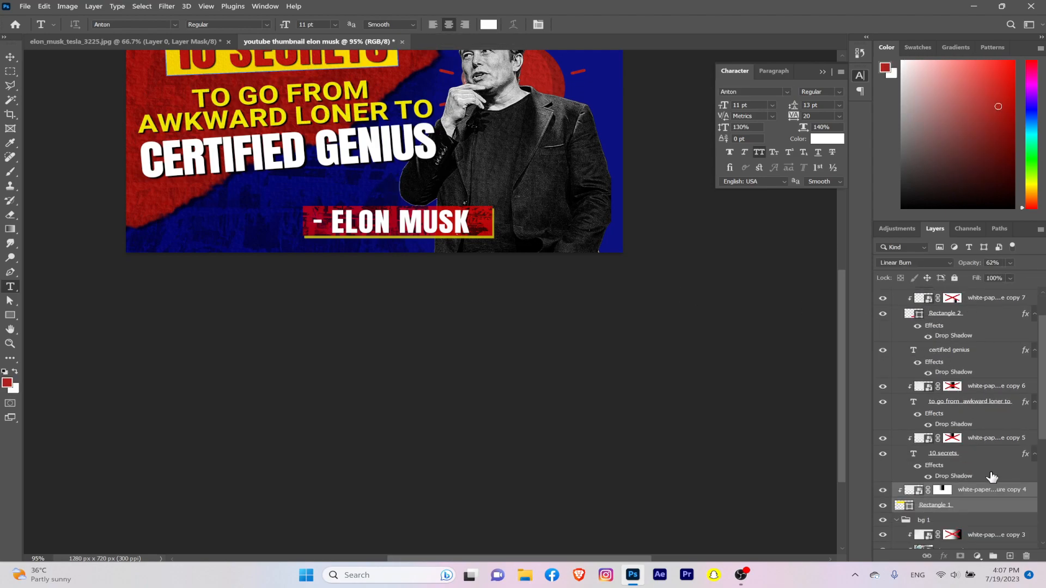
pyautogui.scroll(2, 918, 297)
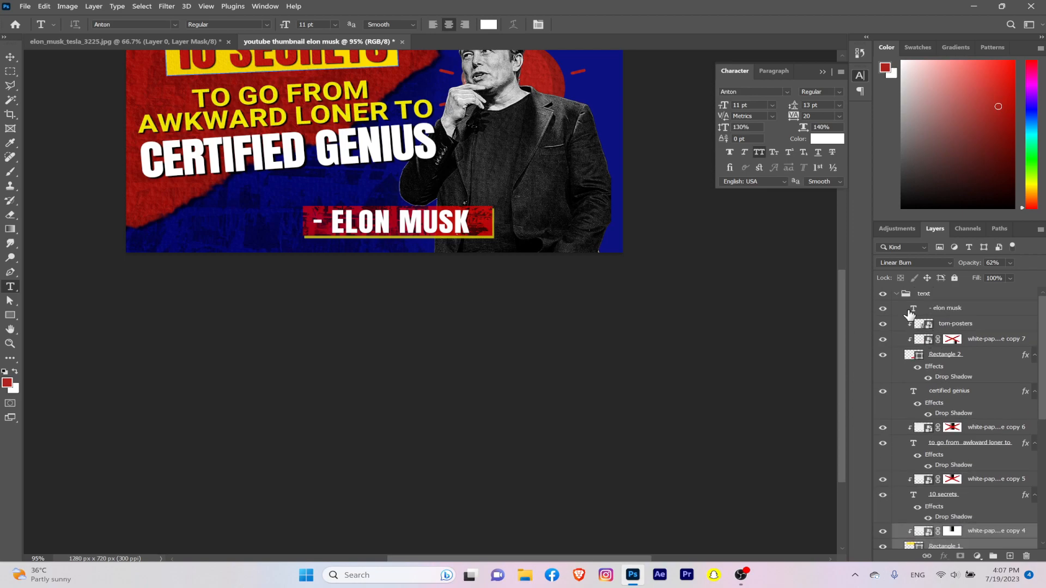
# Step: Collapse the text group and the bg 1 group in the layer stack
pyautogui.click(896, 295)
pyautogui.click(903, 309)
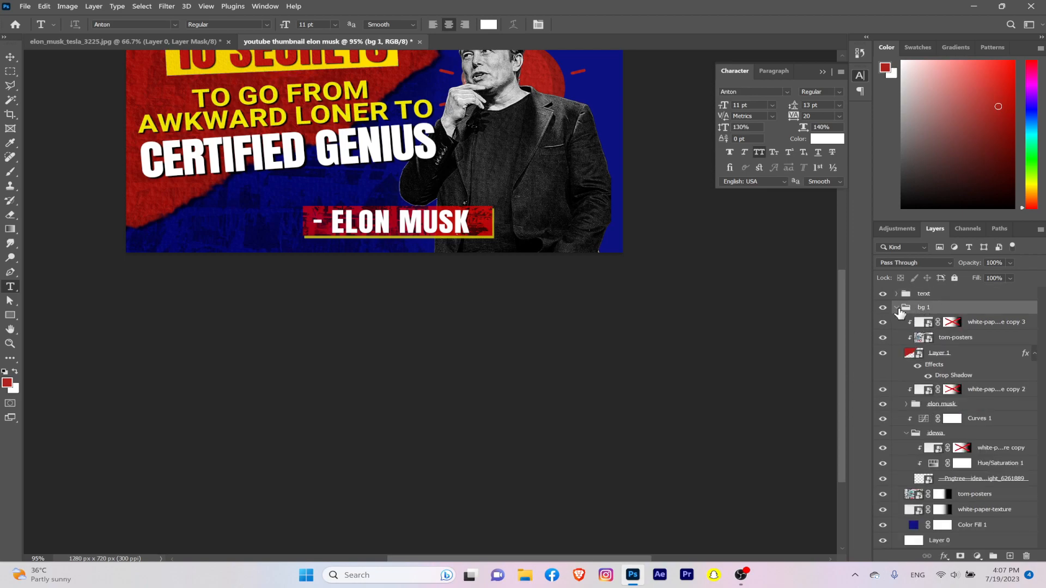
pyautogui.click(896, 307)
pyautogui.scroll(-5, 446, 225)
pyautogui.scroll(4, 436, 190)
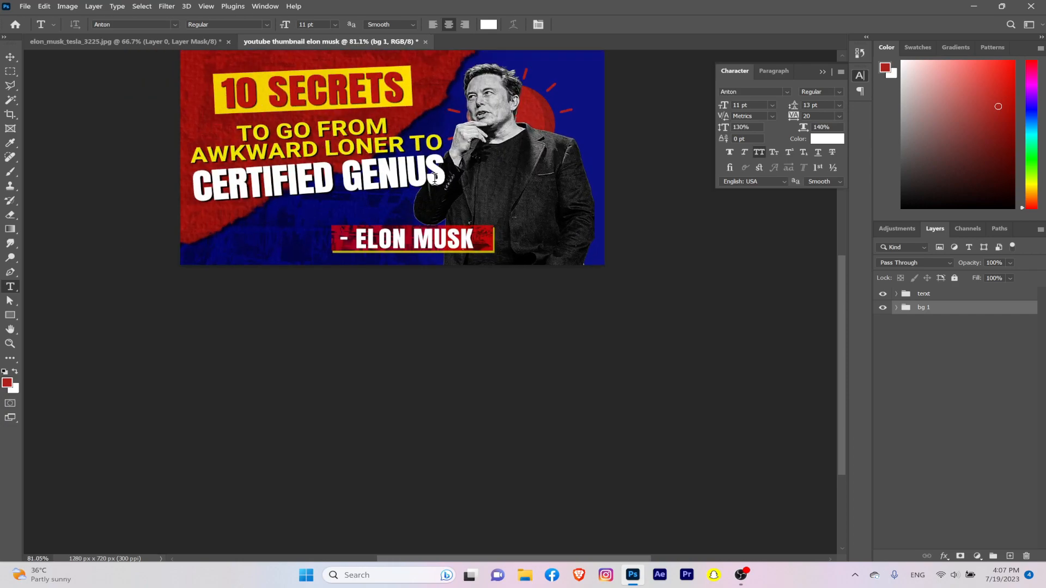
# Step: Stamp all visible layers into a new merged layer above the groups and convert it to a smart object
pyautogui.click(923, 295)
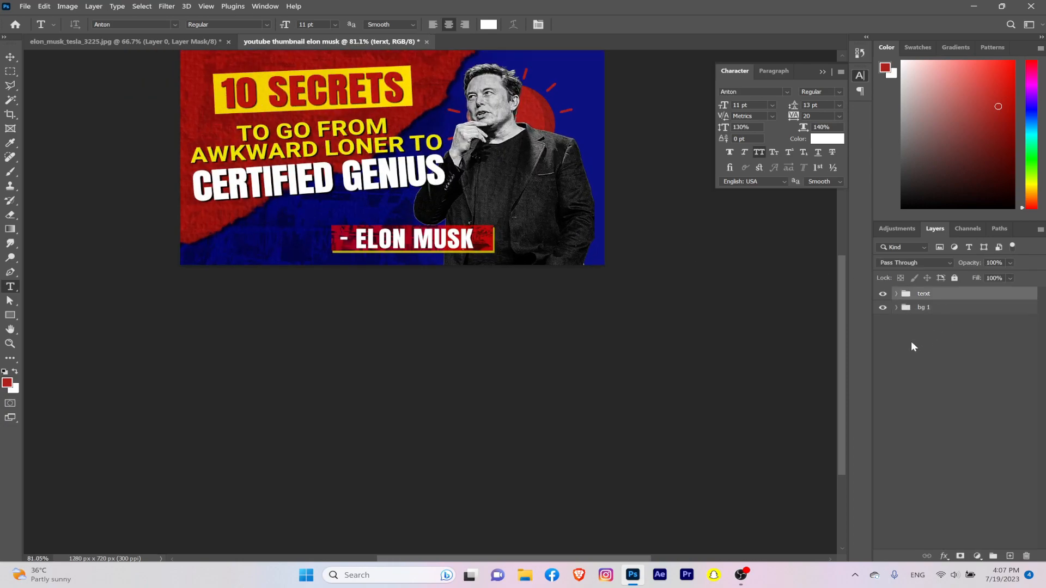
pyautogui.hotkey('ctrl', 'shift', 'alt', 'e')
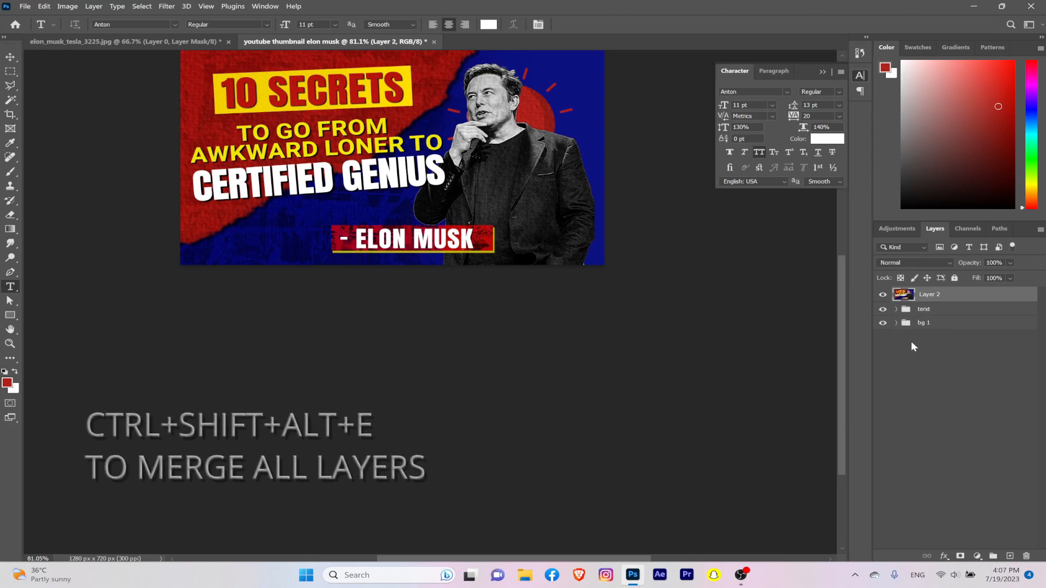
pyautogui.scroll(1, 911, 342)
pyautogui.scroll(-2, 432, 184)
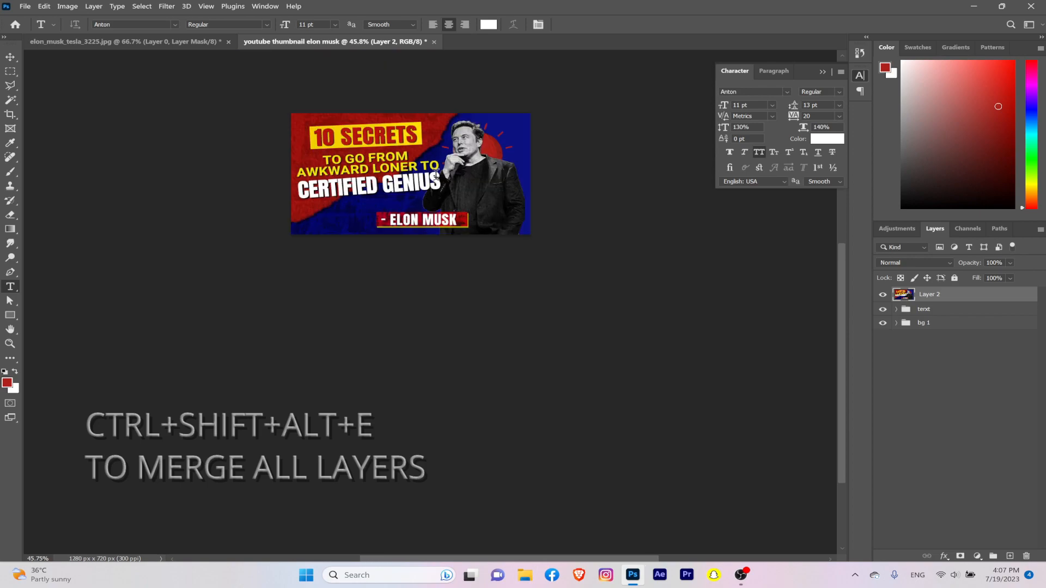
pyautogui.scroll(3, 436, 177)
pyautogui.moveTo(436, 141); pyautogui.dragTo(435, 238)
pyautogui.press('v')
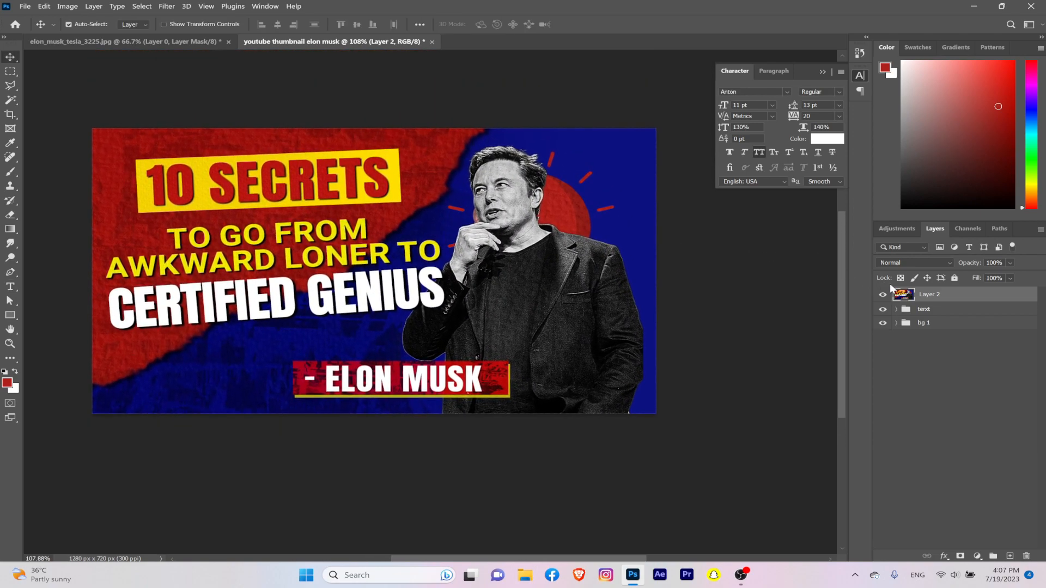
pyautogui.rightClick(943, 297)
pyautogui.click(838, 242)
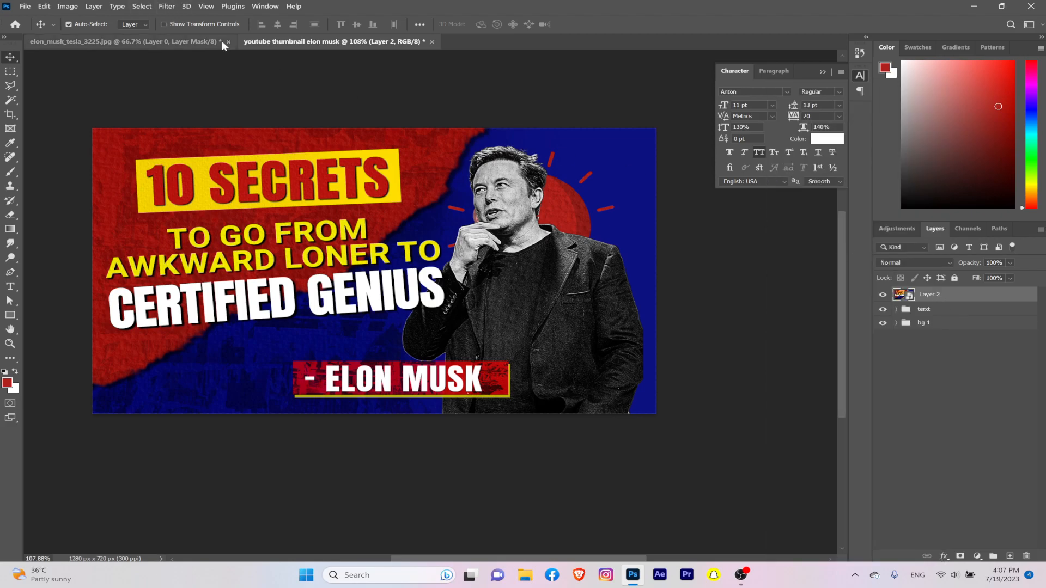
# Step: Add a Curves adjustment clipped to the merged layer, slightly raising the upper tones and lowering the darker tones
pyautogui.click(976, 556)
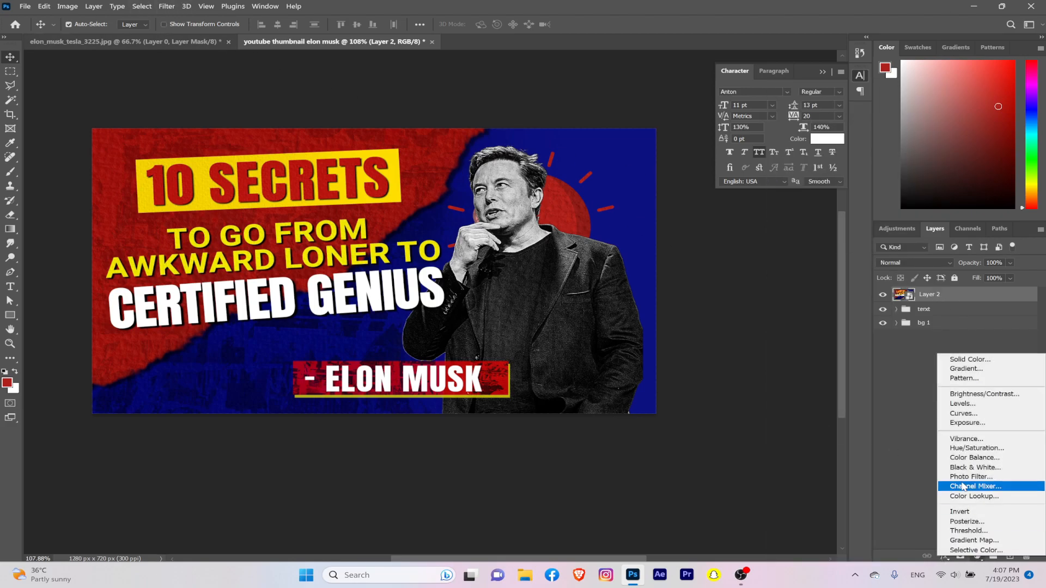
pyautogui.click(958, 414)
pyautogui.click(826, 366)
pyautogui.moveTo(848, 287); pyautogui.dragTo(854, 277)
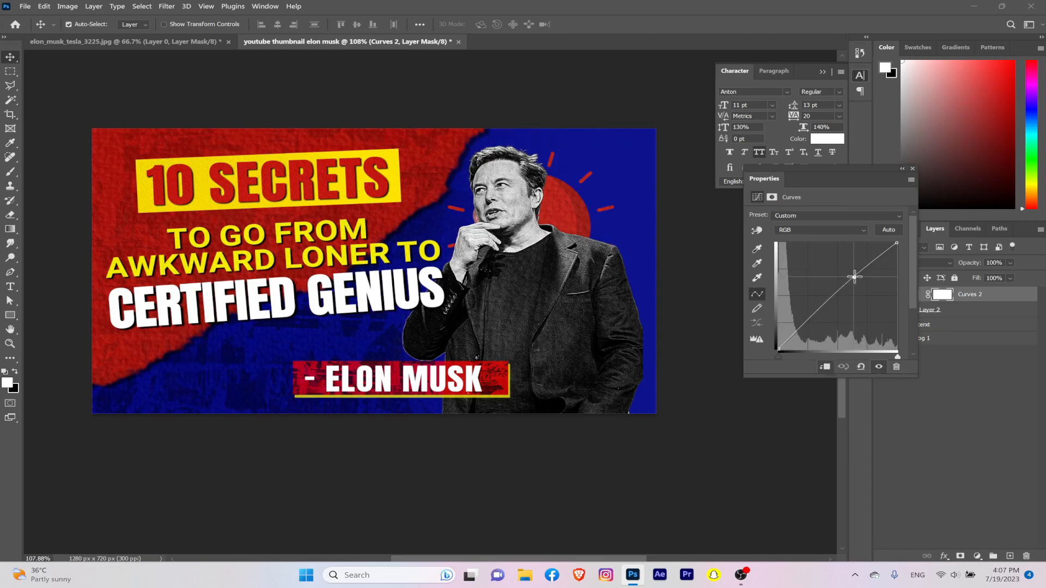
pyautogui.moveTo(823, 308); pyautogui.dragTo(823, 311)
pyautogui.click(912, 168)
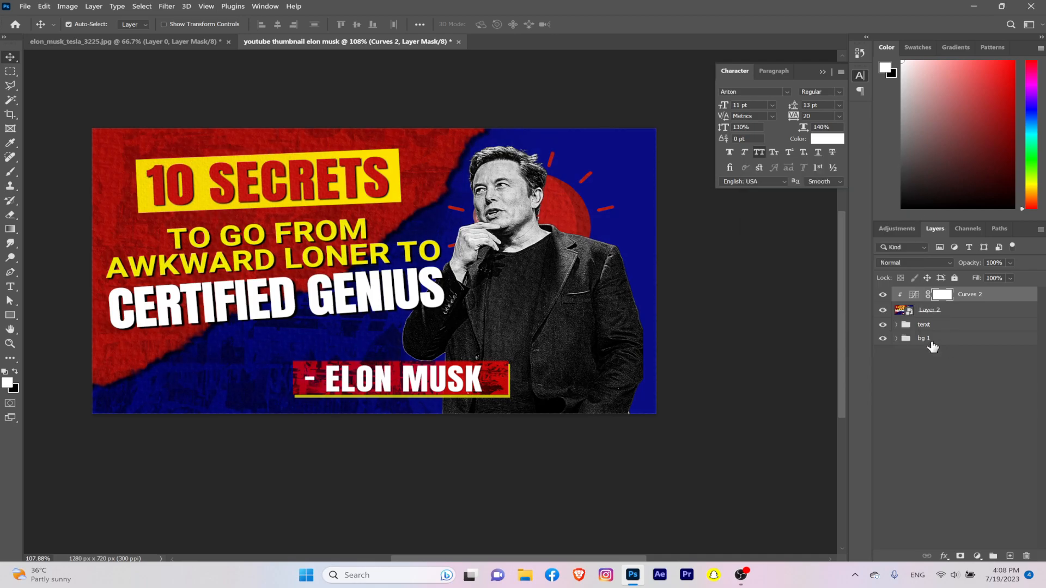
# Step: Add a clipped Color Balance adjustment with midtones at +14 red, +11 green and +5 blue
pyautogui.click(977, 555)
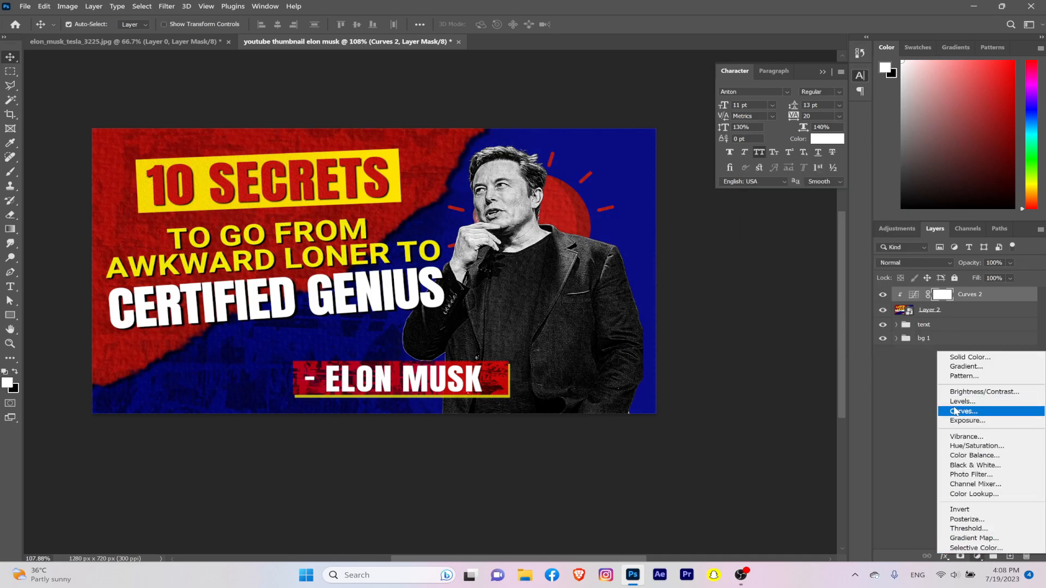
pyautogui.click(973, 455)
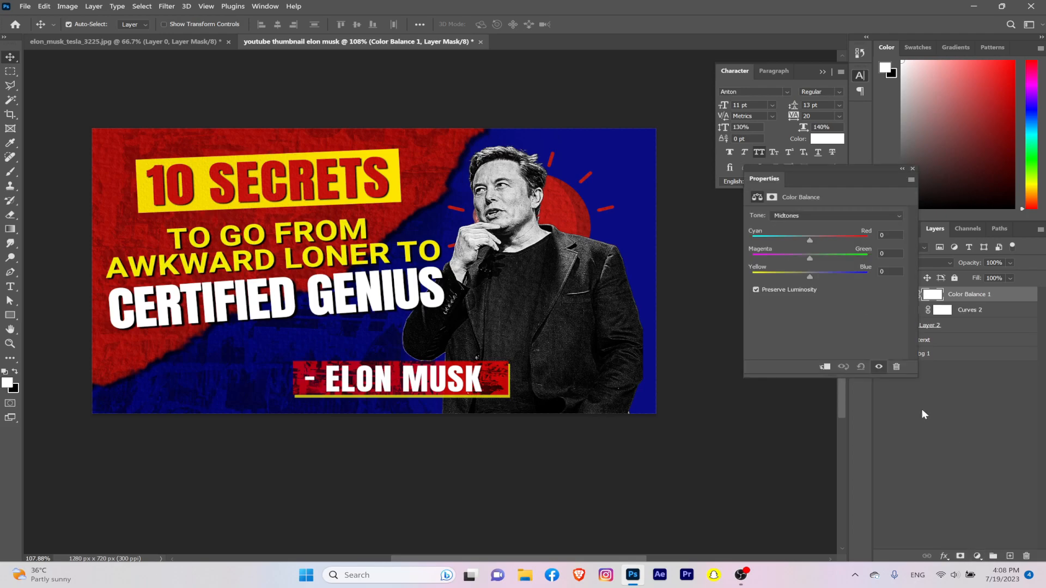
pyautogui.click(824, 368)
pyautogui.moveTo(809, 241); pyautogui.dragTo(813, 278)
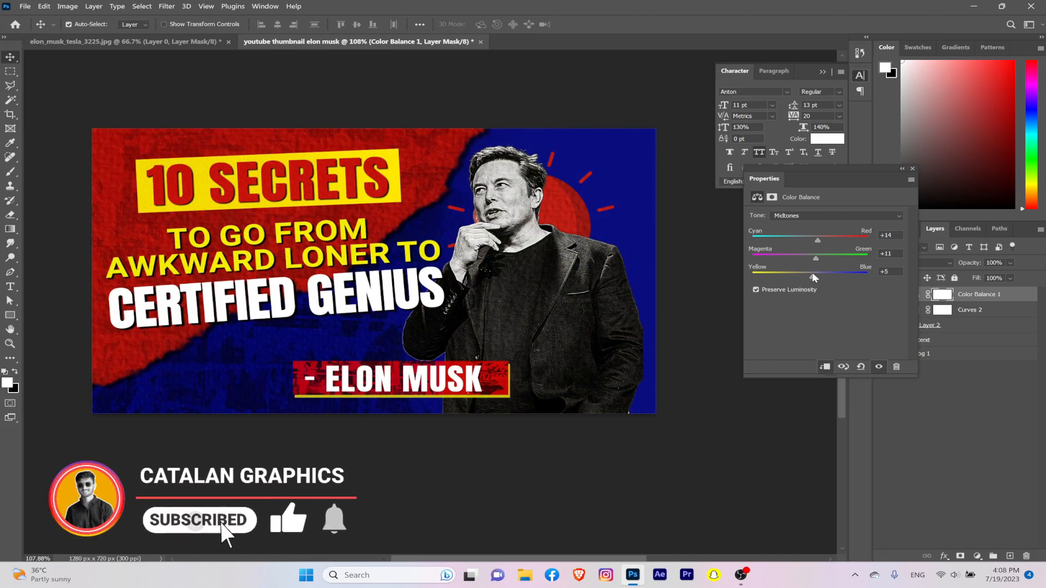
pyautogui.click(912, 168)
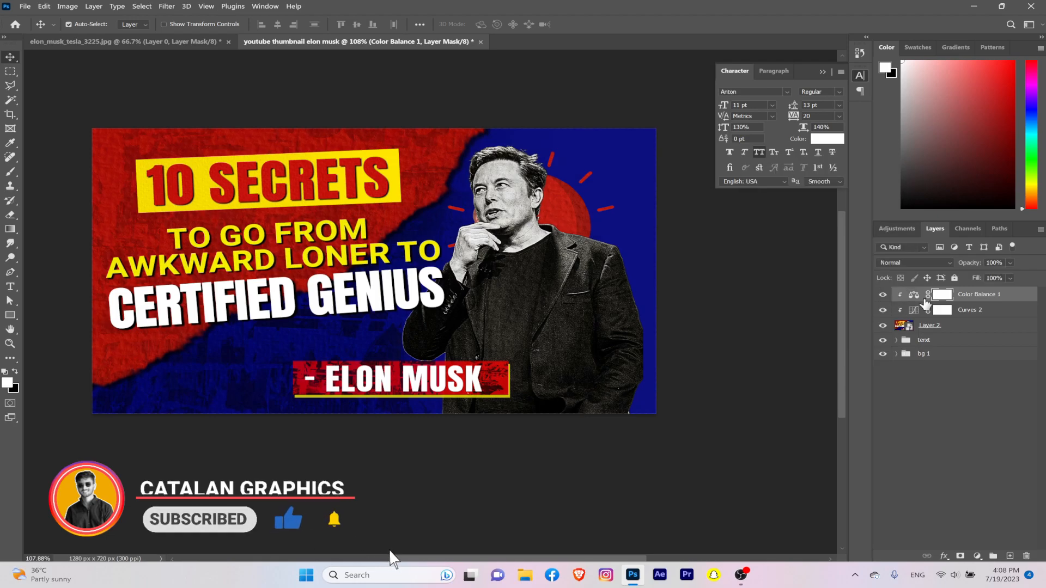
# Step: Stamp all visible layers into a new merged layer above the Color Balance adjustment and convert it to a smart object
pyautogui.scroll(-5, 478, 327)
pyautogui.scroll(4, 478, 324)
pyautogui.keyDown('shift'); pyautogui.click(909, 326); pyautogui.keyUp('shift')
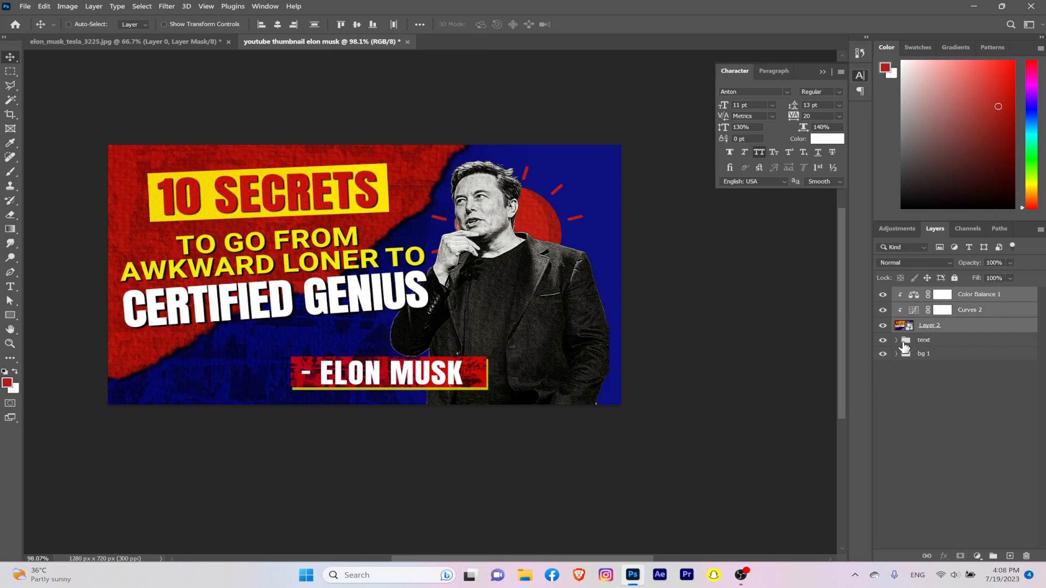
pyautogui.hotkey('ctrl', 'shift', 'alt', 'e')
pyautogui.rightClick(943, 299)
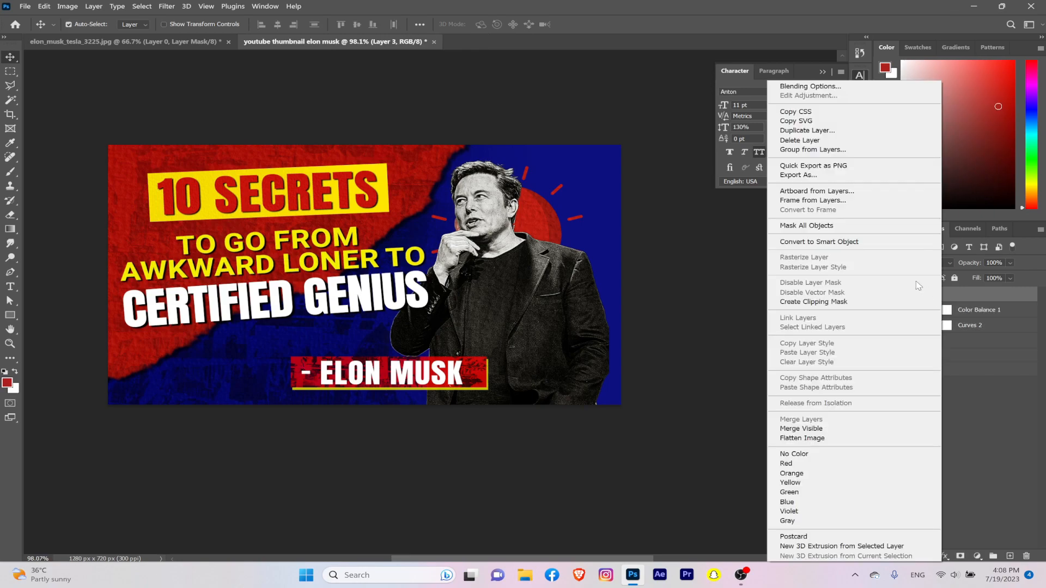
pyautogui.click(817, 243)
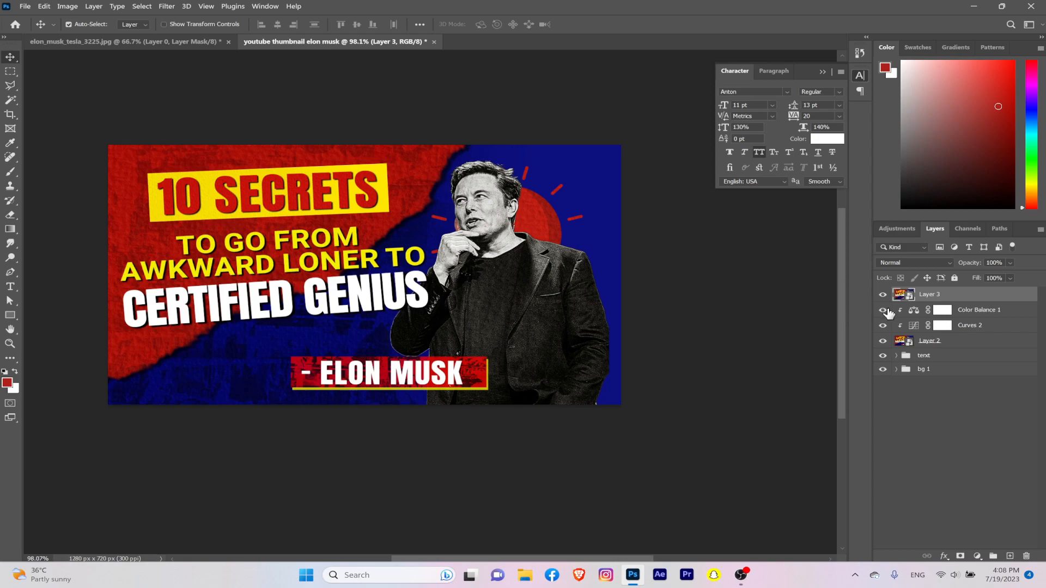
# Step: Apply an Add Noise smart filter to the new merged layer with a 4.39% amount and Uniform distribution
pyautogui.click(166, 6)
pyautogui.moveTo(193, 168)
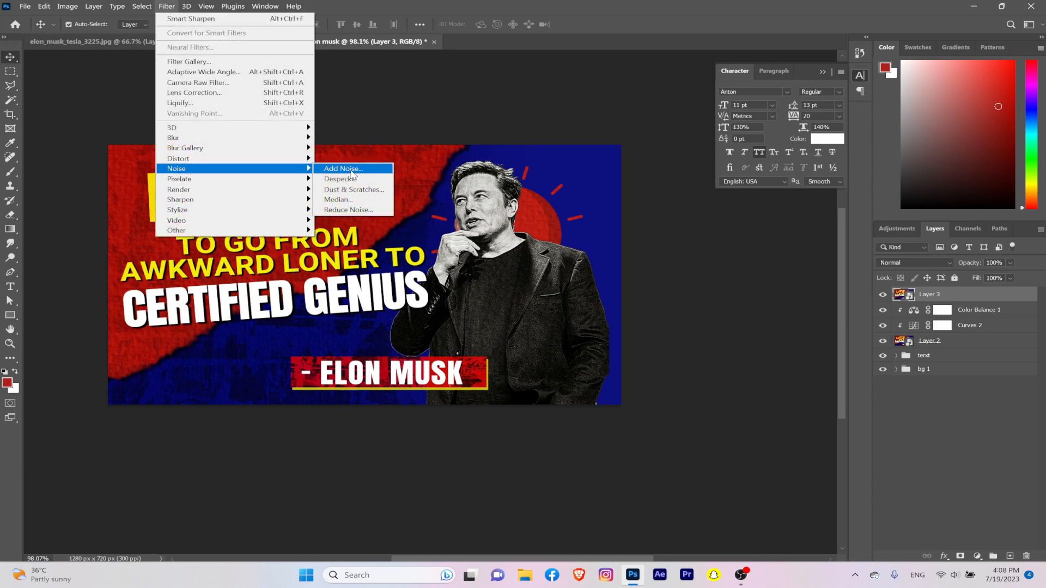
pyautogui.click(341, 168)
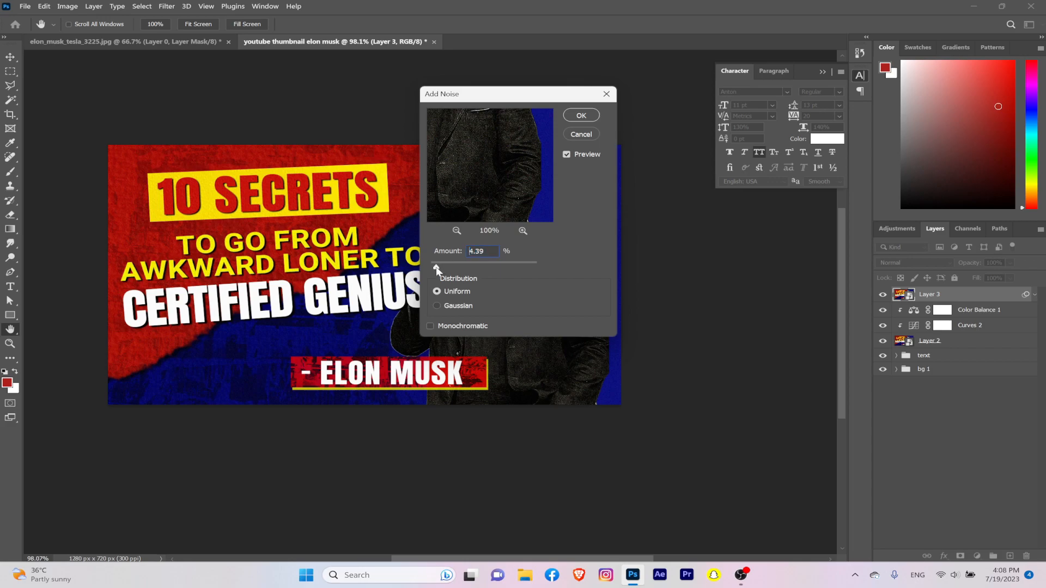
pyautogui.click(582, 115)
pyautogui.press('v')
# Step: Examine the finished thumbnail up close and at reduced size to check the noise, colours and text legibility
pyautogui.scroll(5, 326, 228)
pyautogui.scroll(-6, 325, 228)
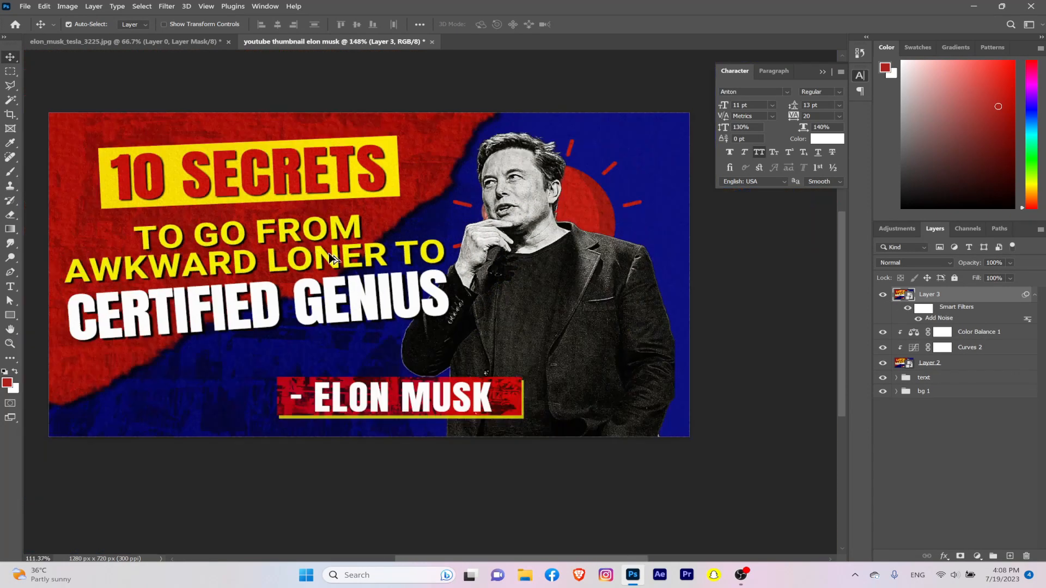
pyautogui.scroll(-3, 371, 267)
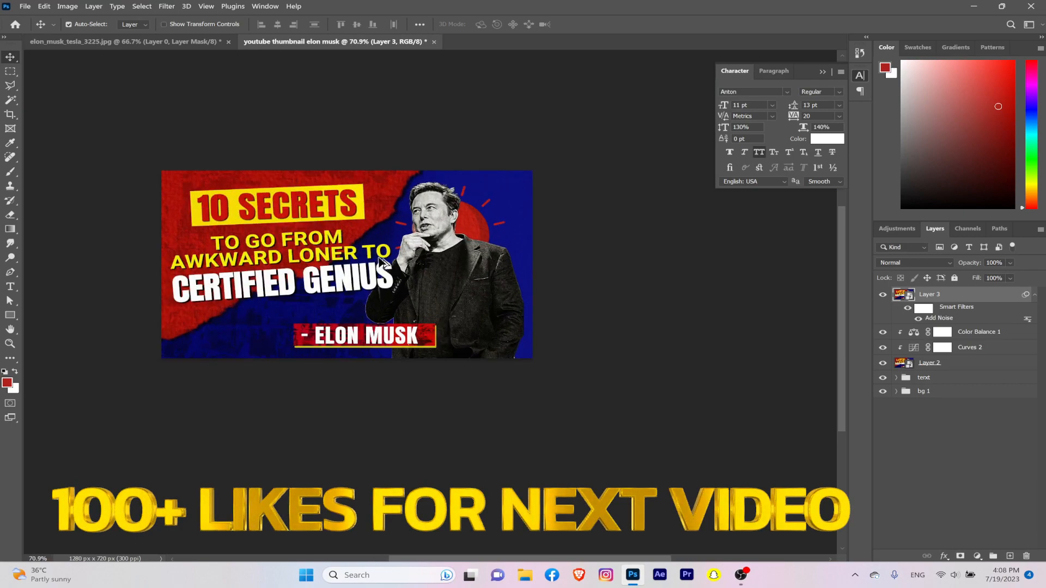
pyautogui.scroll(5, 376, 272)
pyautogui.scroll(-4, 381, 280)
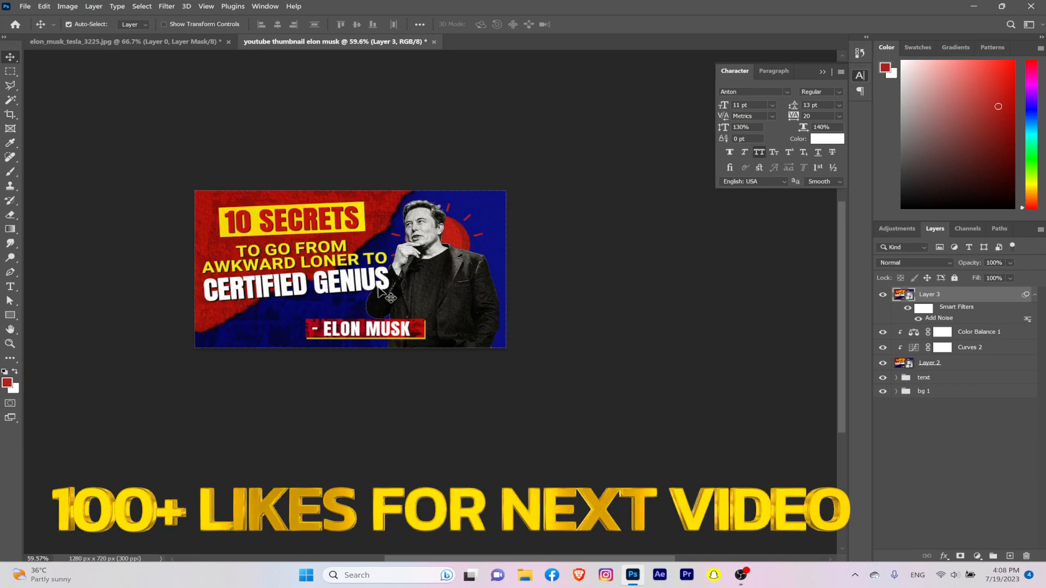
pyautogui.scroll(2, 364, 282)
pyautogui.scroll(3, 362, 282)
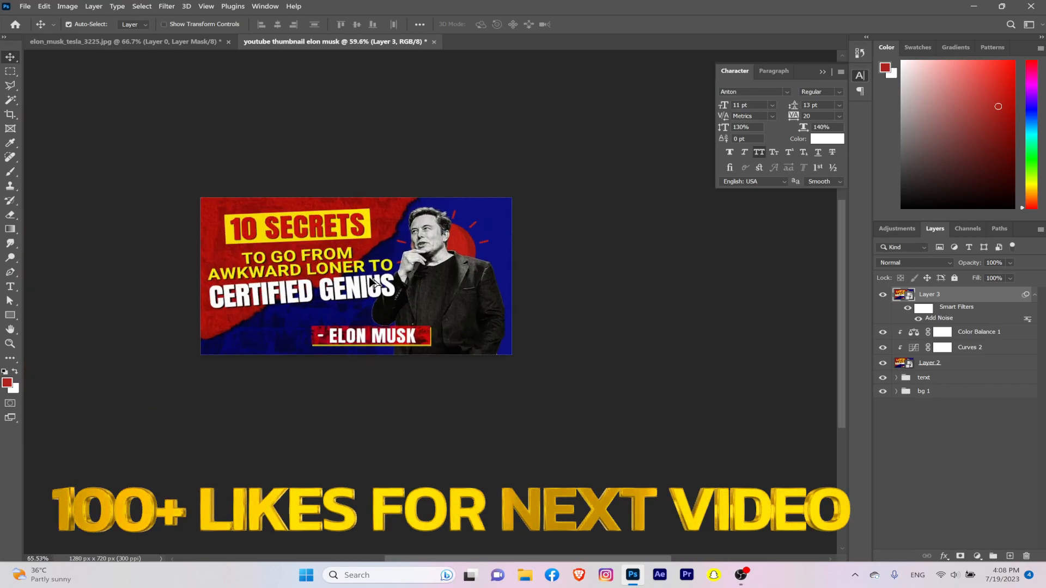
pyautogui.scroll(-1, 372, 283)
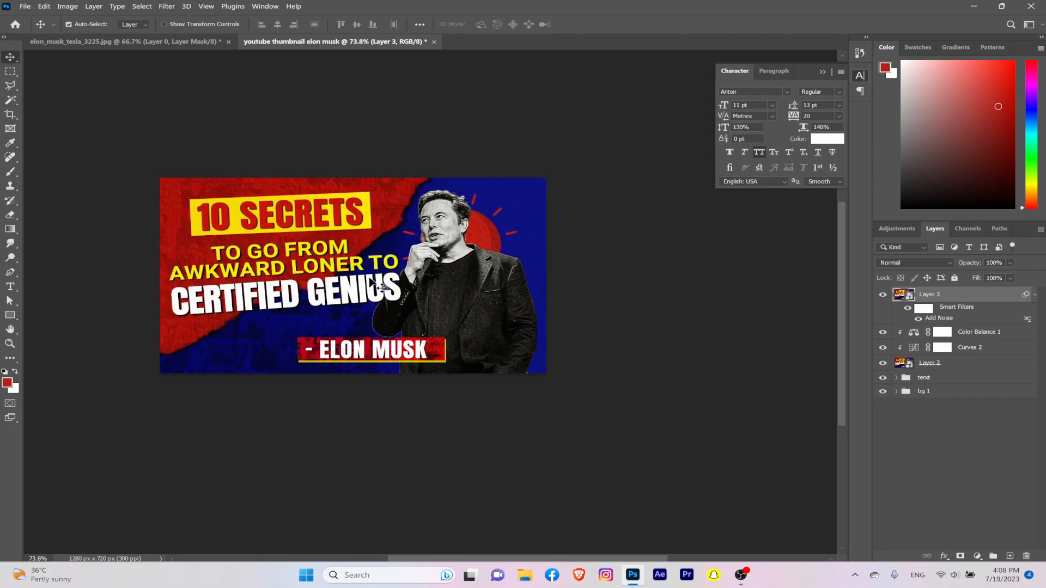